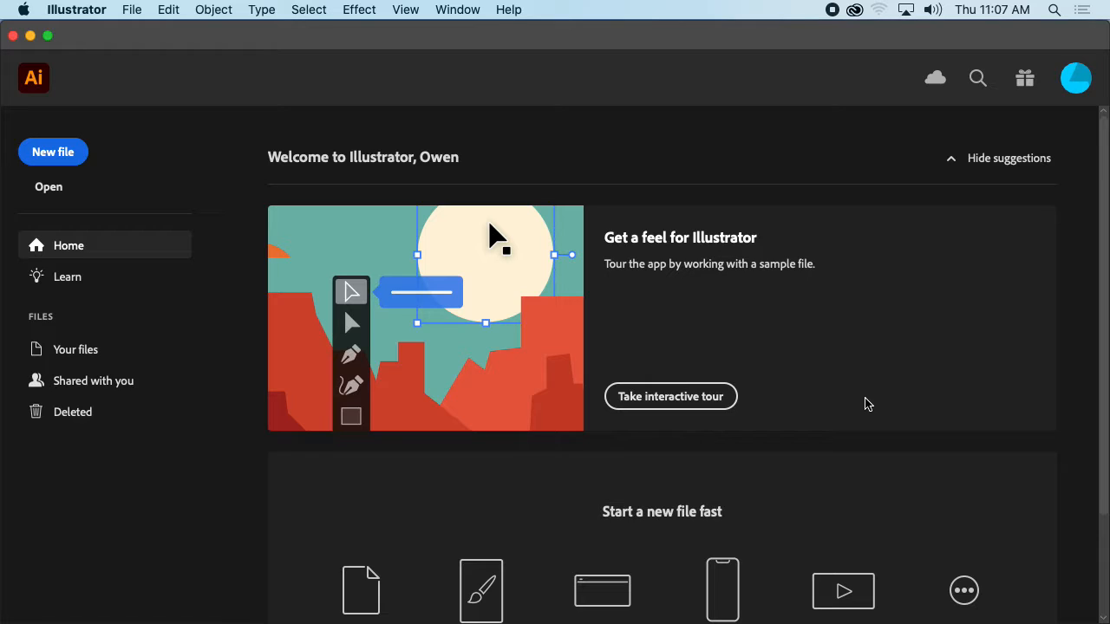
Browse the new document presets for Saved, Mobile, Web, Print, Film & Video and Art & Illustration, and dismiss the dialog
{"action": "scroll", "coordinate": [686, 304], "scroll_direction": "down", "scroll_amount": 3}
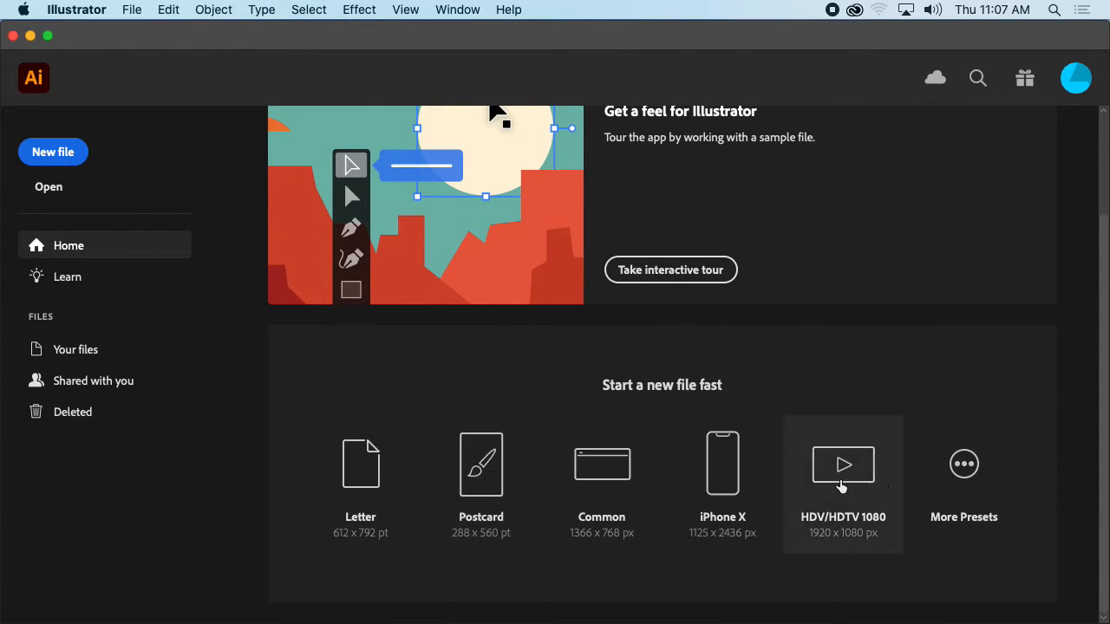
{"action": "left_click", "coordinate": [941, 490]}
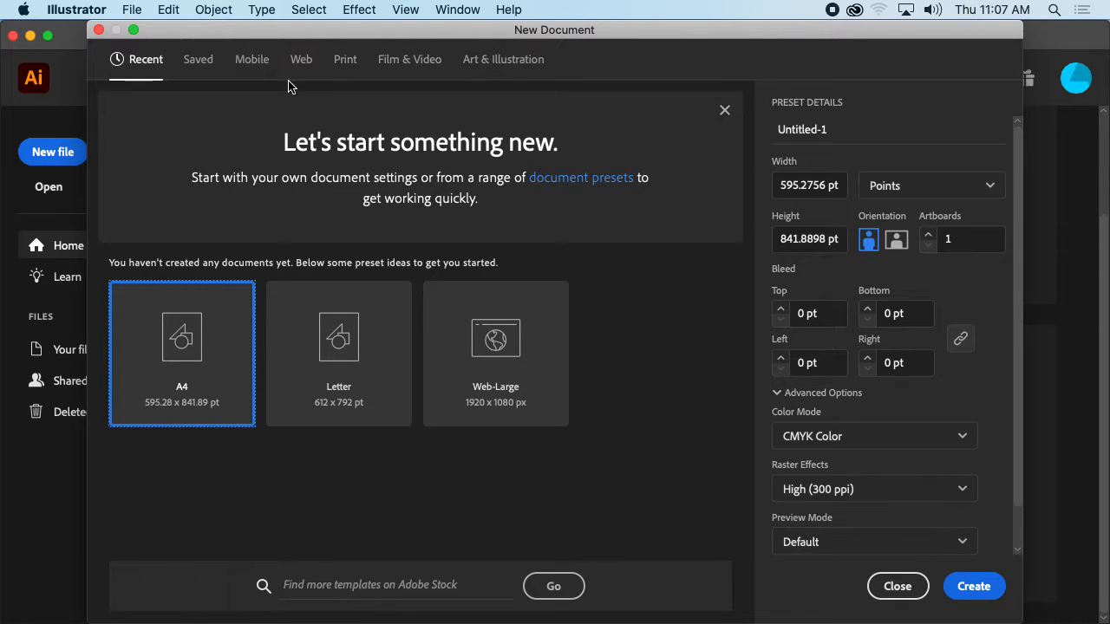
{"action": "left_click", "coordinate": [203, 68]}
{"action": "left_click", "coordinate": [250, 70]}
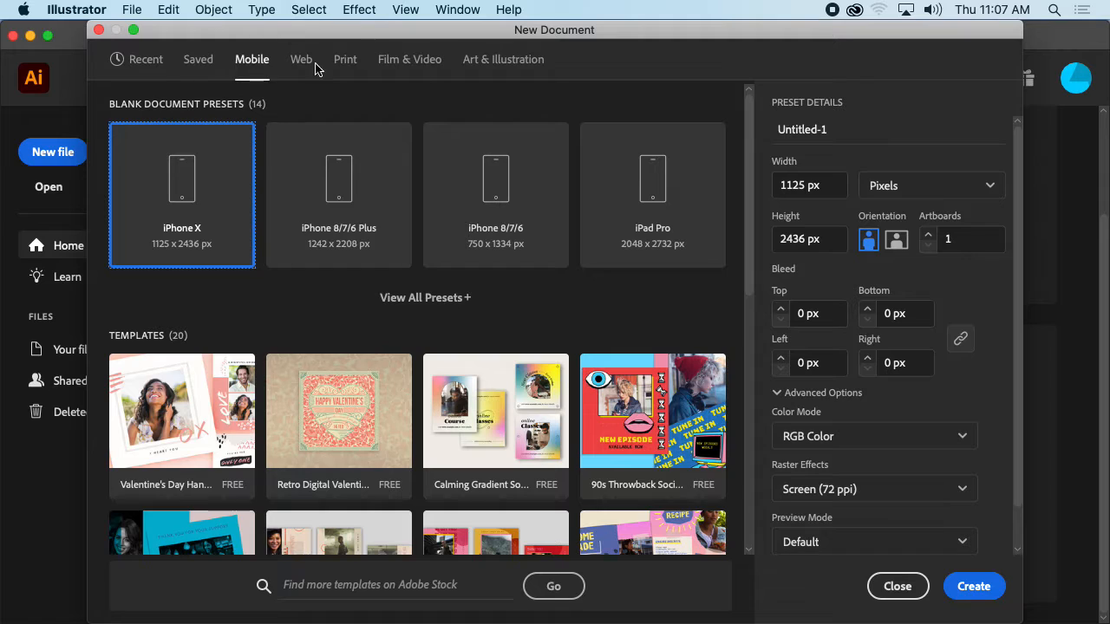
{"action": "left_click", "coordinate": [306, 64]}
{"action": "left_click", "coordinate": [345, 70]}
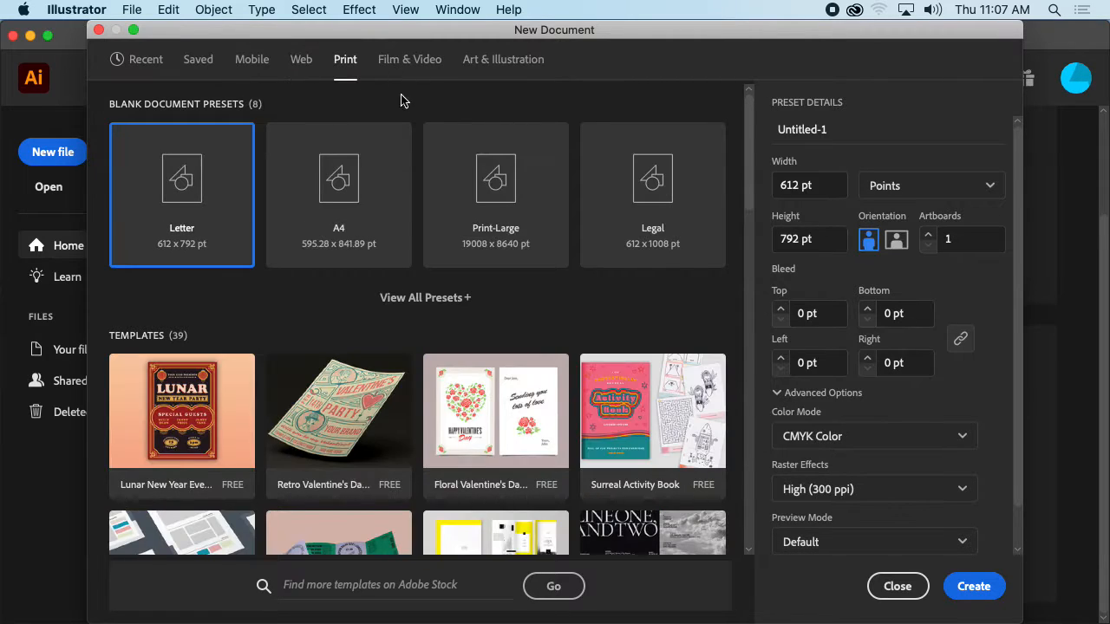
{"action": "left_click", "coordinate": [410, 61]}
{"action": "left_click", "coordinate": [503, 61]}
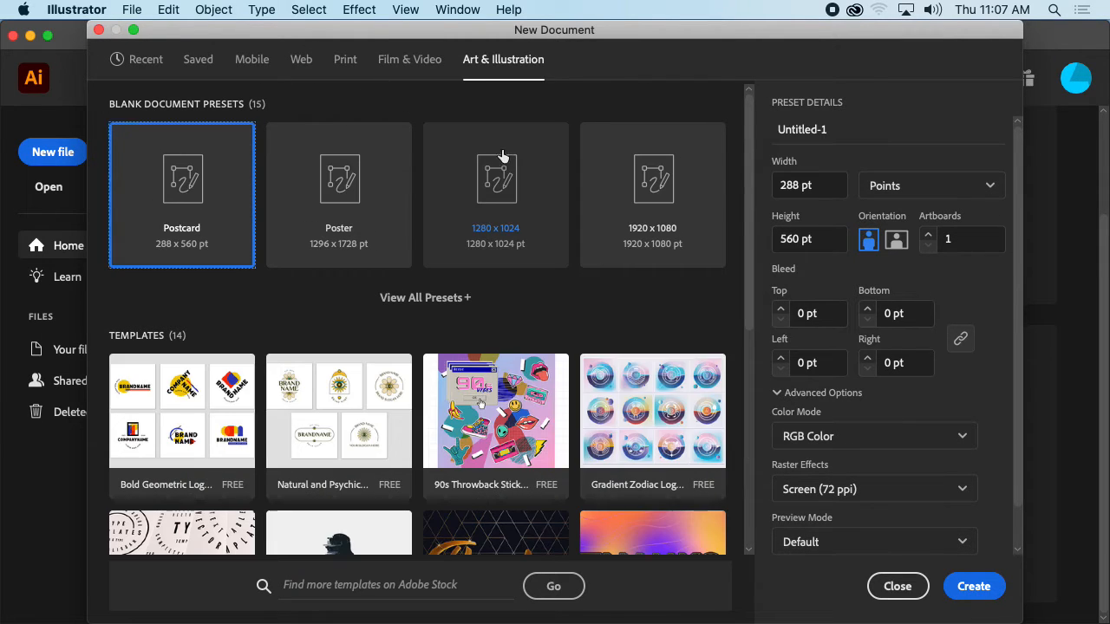
{"action": "left_click", "coordinate": [899, 587]}
Start a new file and set its measurement units to Pixels
{"action": "left_click", "coordinate": [78, 153]}
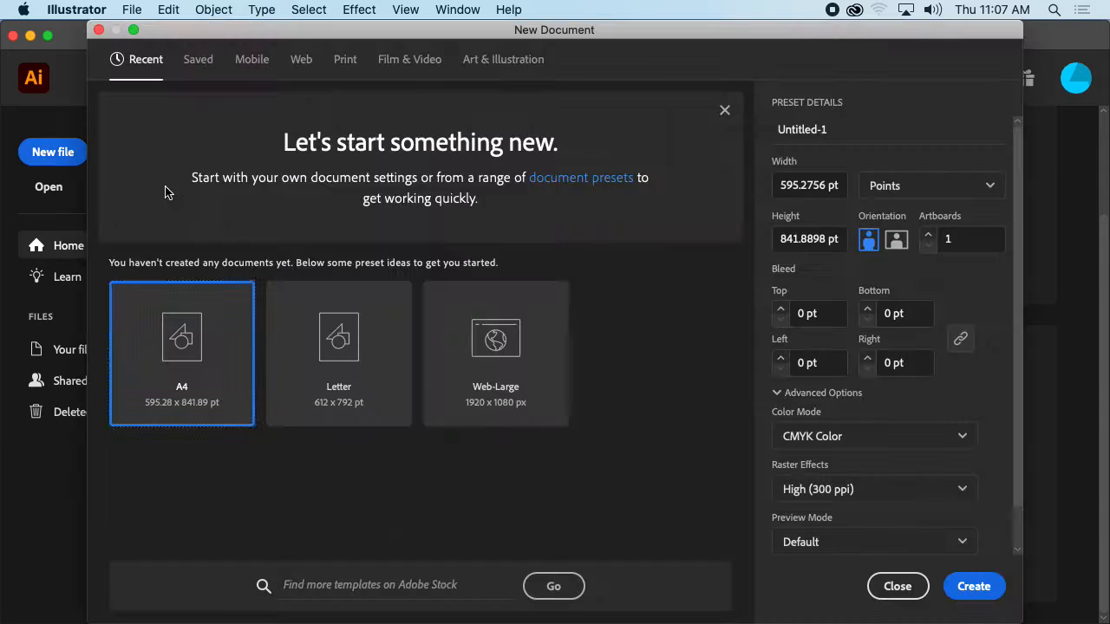
{"action": "left_click", "coordinate": [893, 187]}
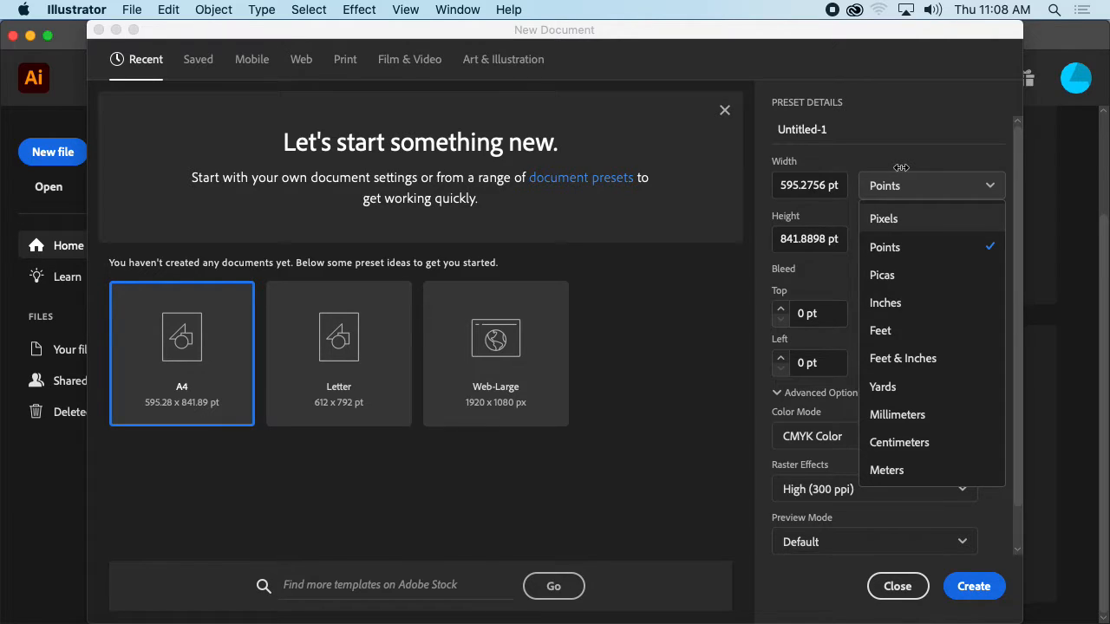
{"action": "left_click", "coordinate": [904, 218]}
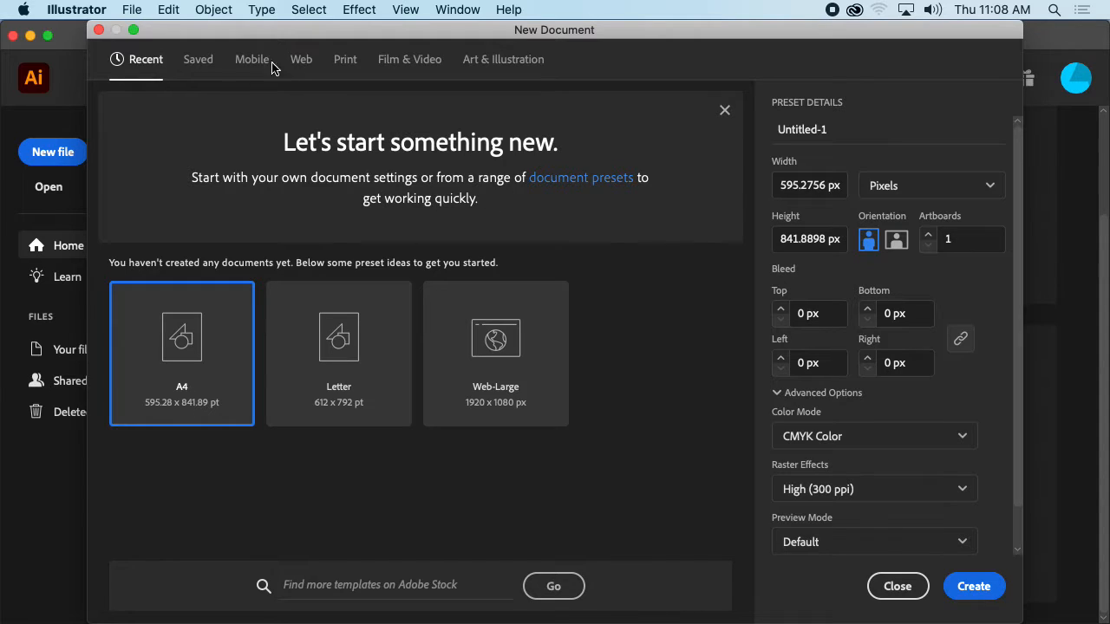
Choose the Web blank preset Minimum (1024 x 768 px) and switch it to portrait orientation
{"action": "left_click", "coordinate": [300, 68]}
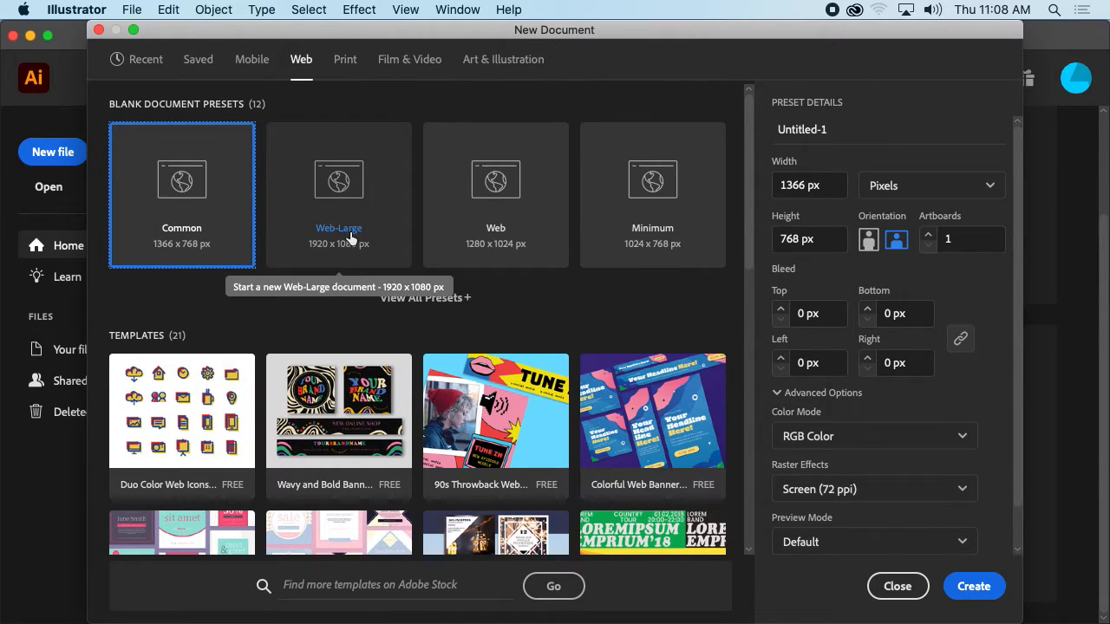
{"action": "left_click", "coordinate": [642, 200]}
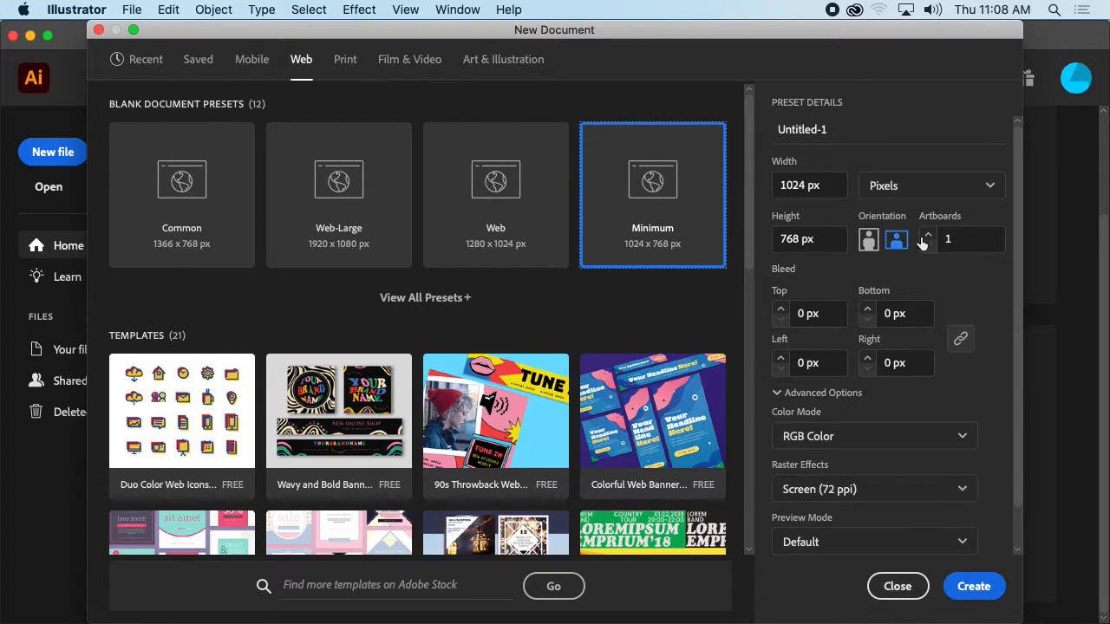
{"action": "left_click", "coordinate": [868, 240]}
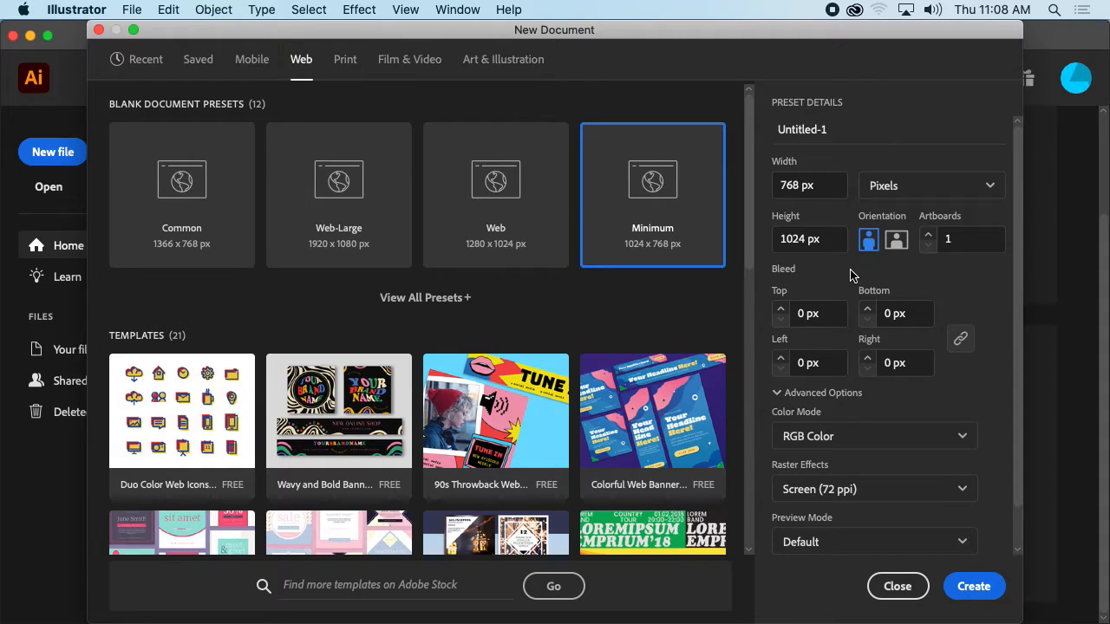
Set the raster effects resolution to Screen (72 ppi) and create the document
{"action": "scroll", "coordinate": [910, 334], "scroll_direction": "down", "scroll_amount": 1}
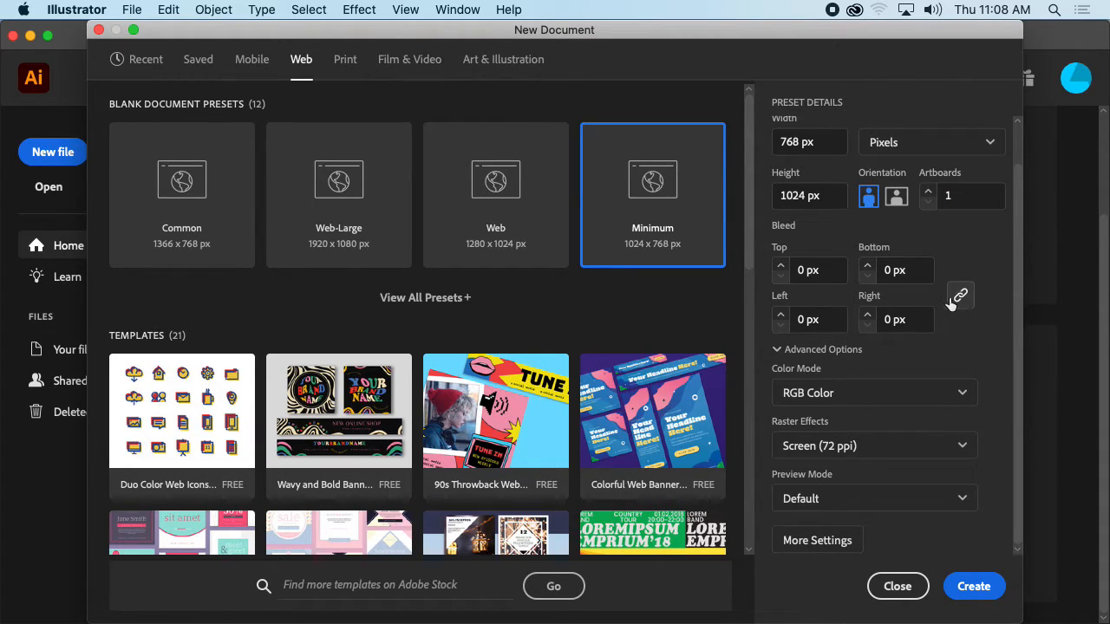
{"action": "scroll", "coordinate": [921, 279], "scroll_direction": "up", "scroll_amount": 2}
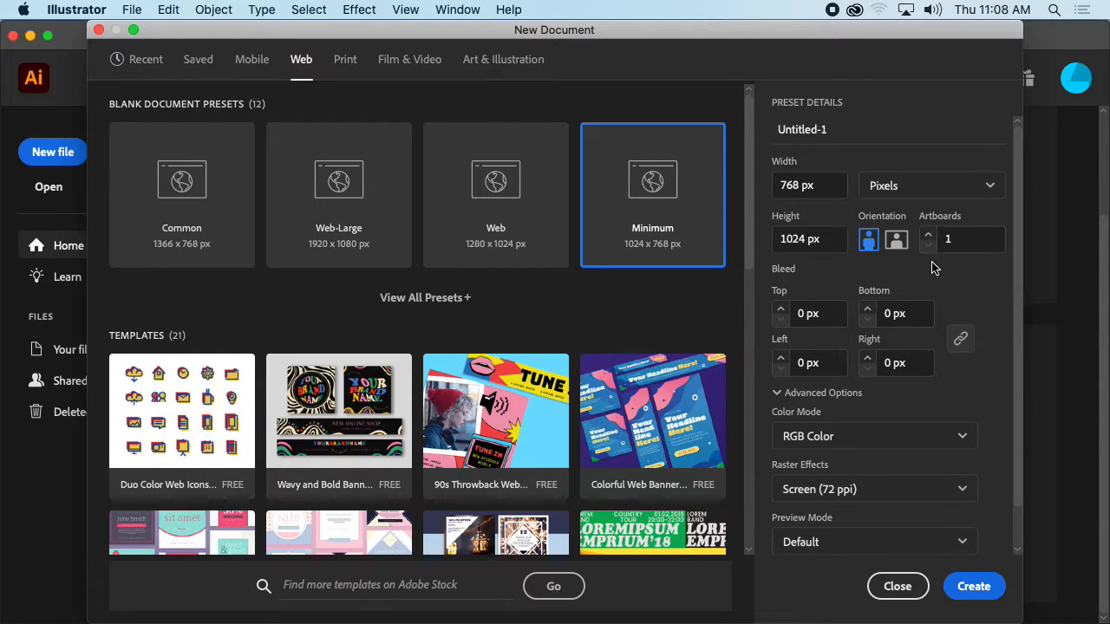
{"action": "scroll", "coordinate": [930, 291], "scroll_direction": "down", "scroll_amount": 2}
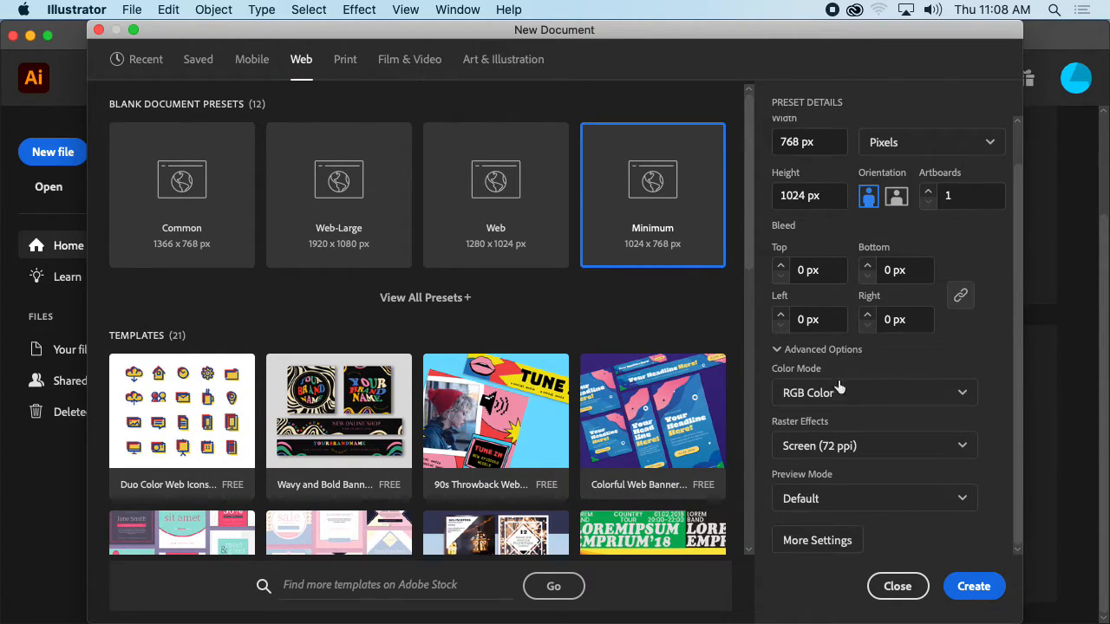
{"action": "left_click", "coordinate": [899, 446]}
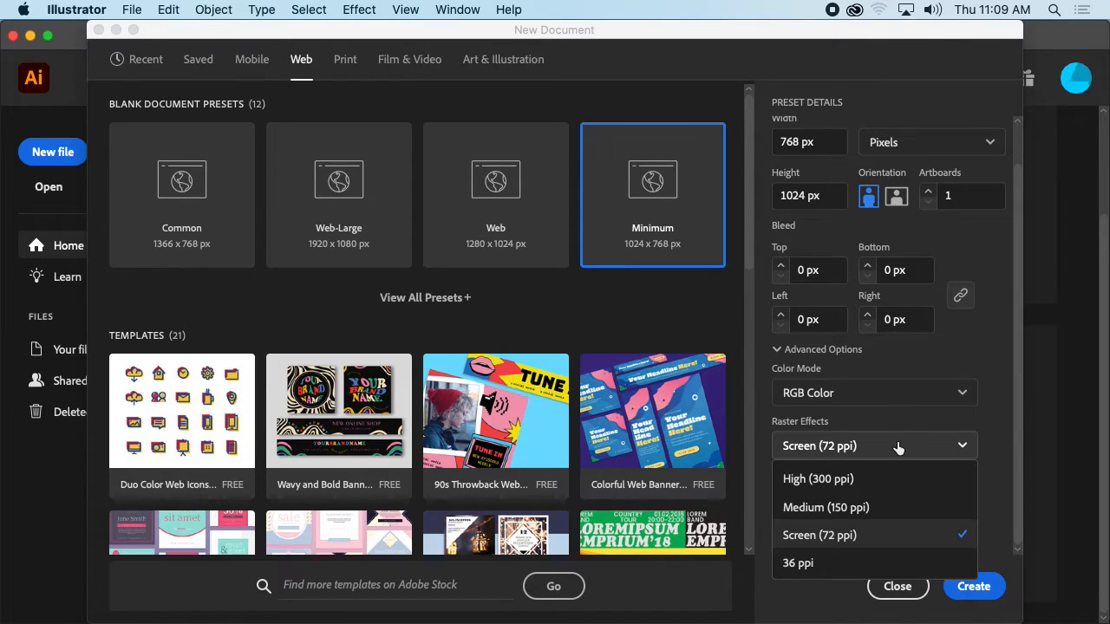
{"action": "left_click", "coordinate": [975, 433]}
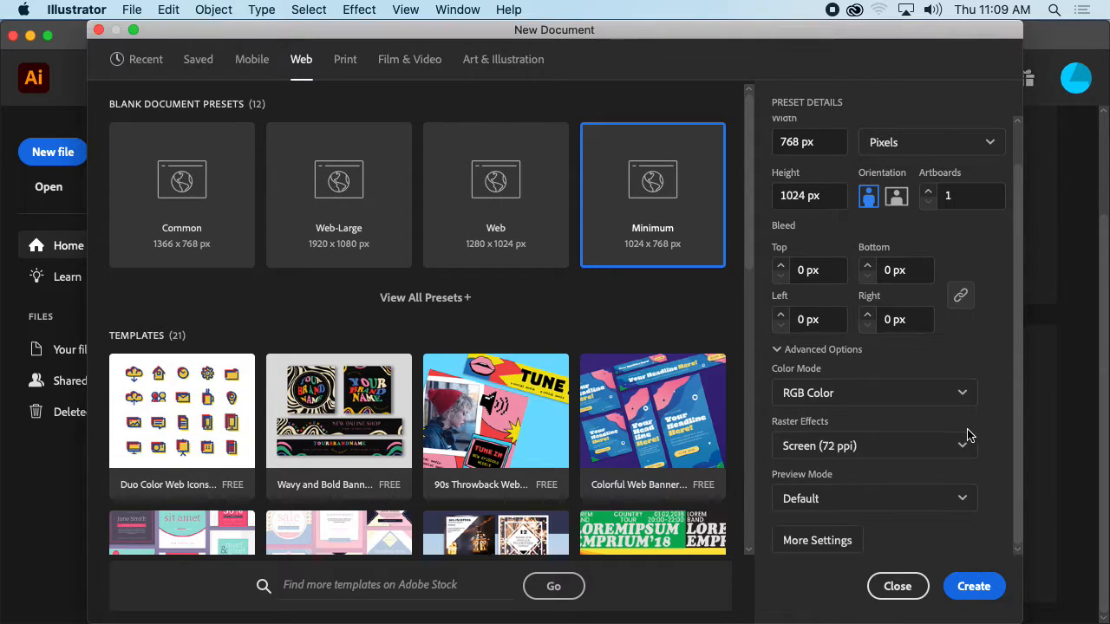
{"action": "left_click", "coordinate": [964, 444]}
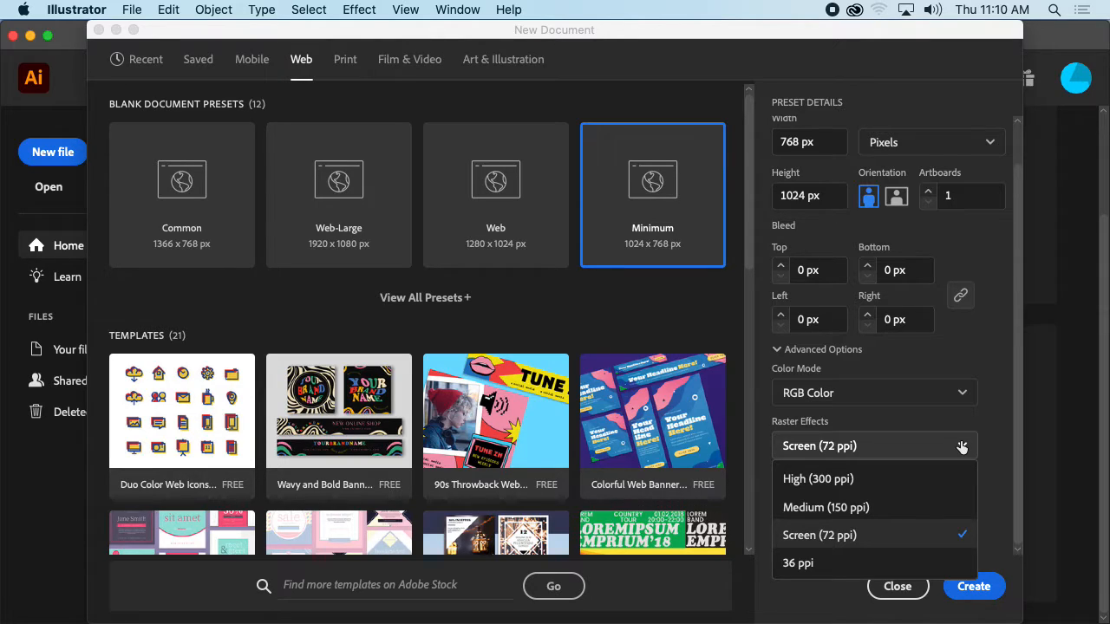
{"action": "left_click", "coordinate": [876, 535]}
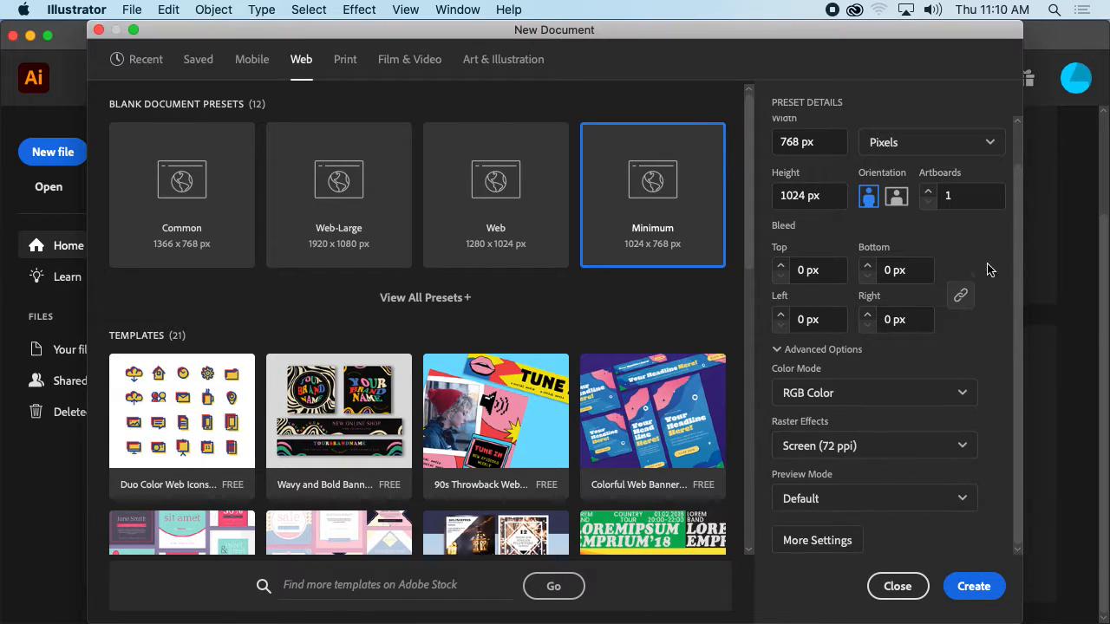
{"action": "scroll", "coordinate": [902, 485], "scroll_direction": "up", "scroll_amount": 1}
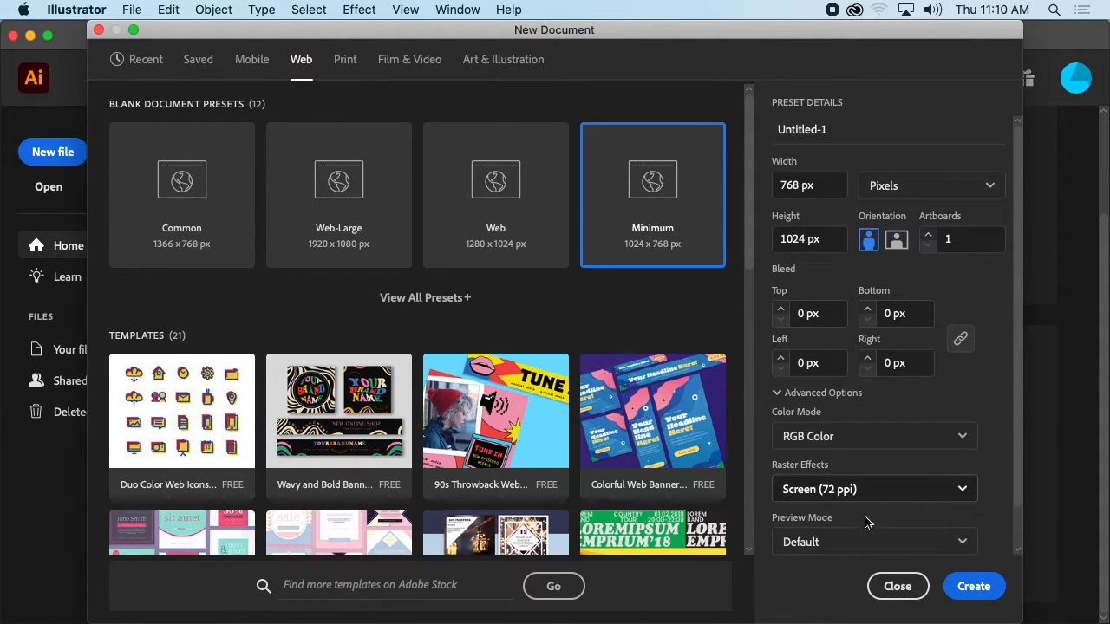
{"action": "left_click", "coordinate": [972, 587]}
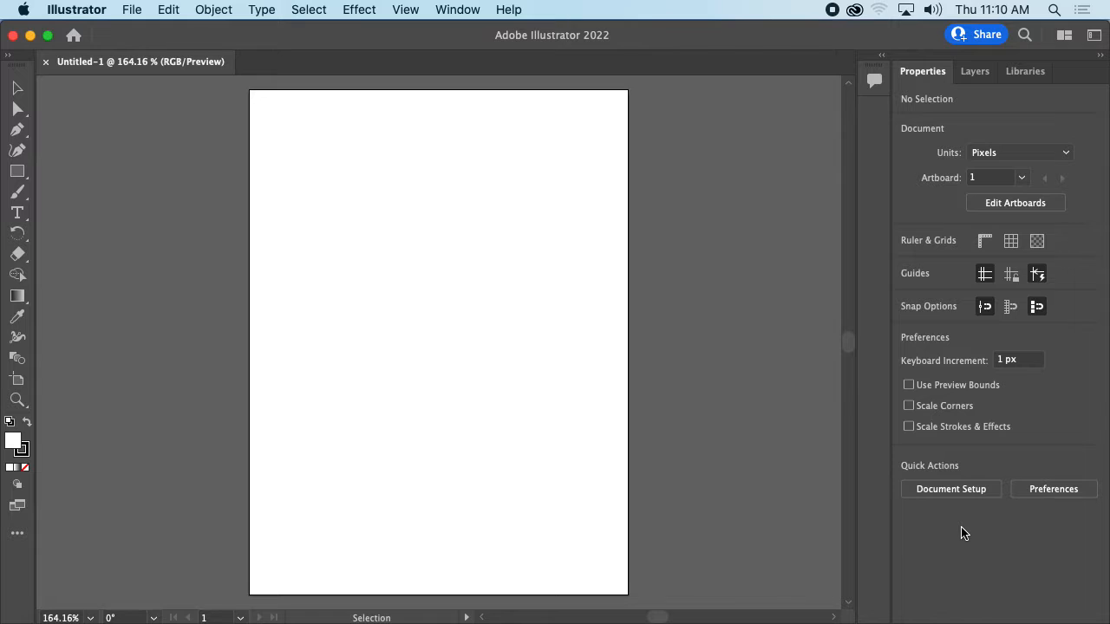
Reset the current workspace's panel layout, and briefly open the Discover search window for tools and help
{"action": "left_click", "coordinate": [506, 9]}
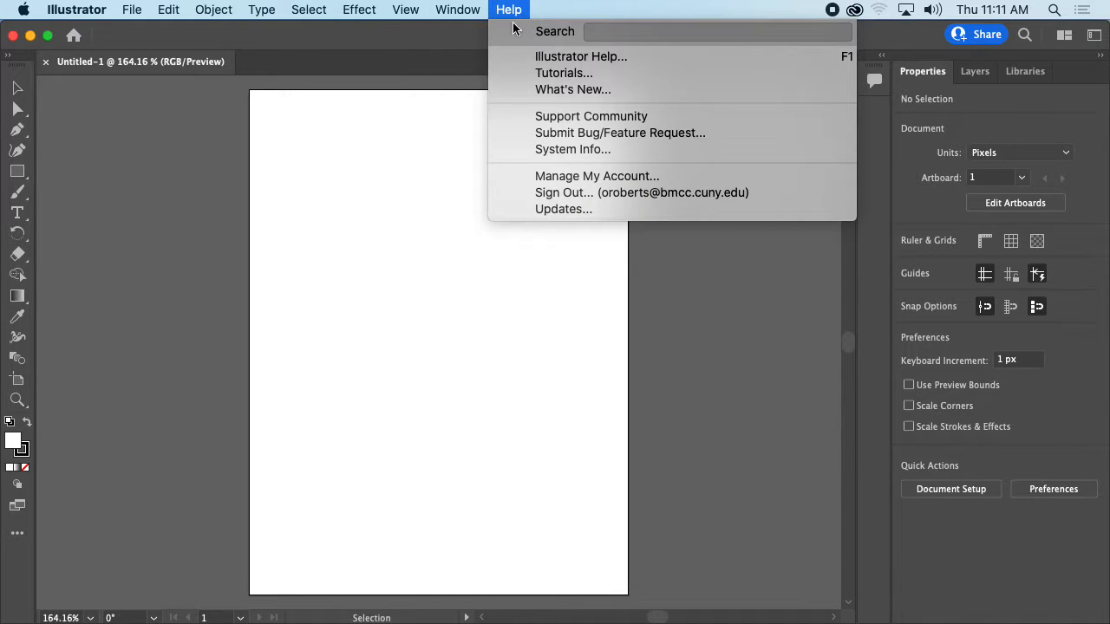
{"action": "mouse_move", "coordinate": [482, 13]}
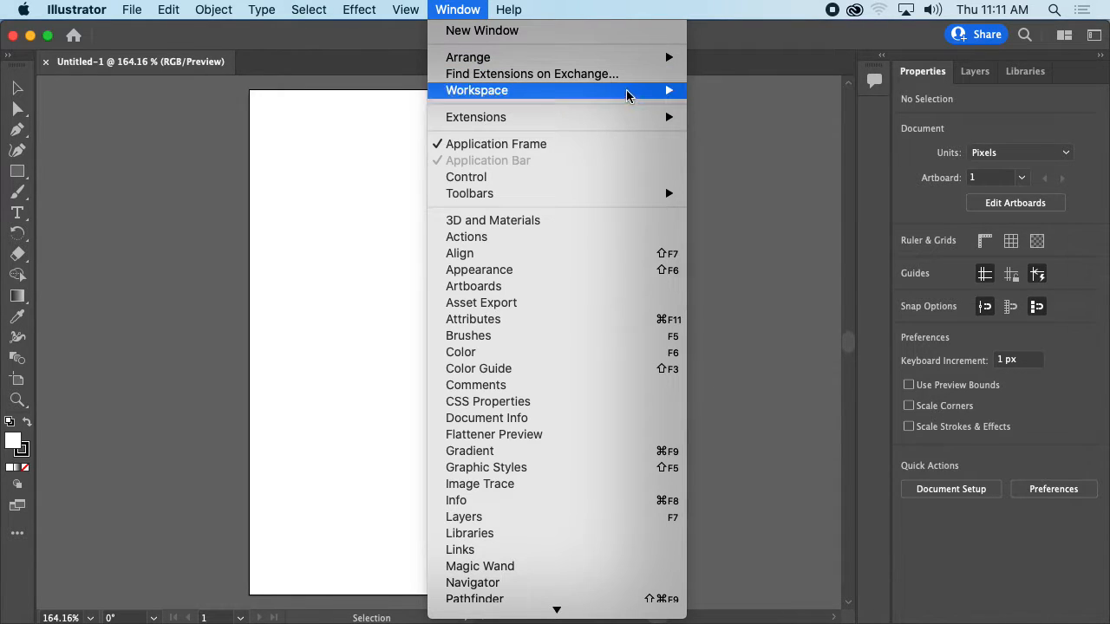
{"action": "mouse_move", "coordinate": [629, 95]}
{"action": "left_click", "coordinate": [755, 249]}
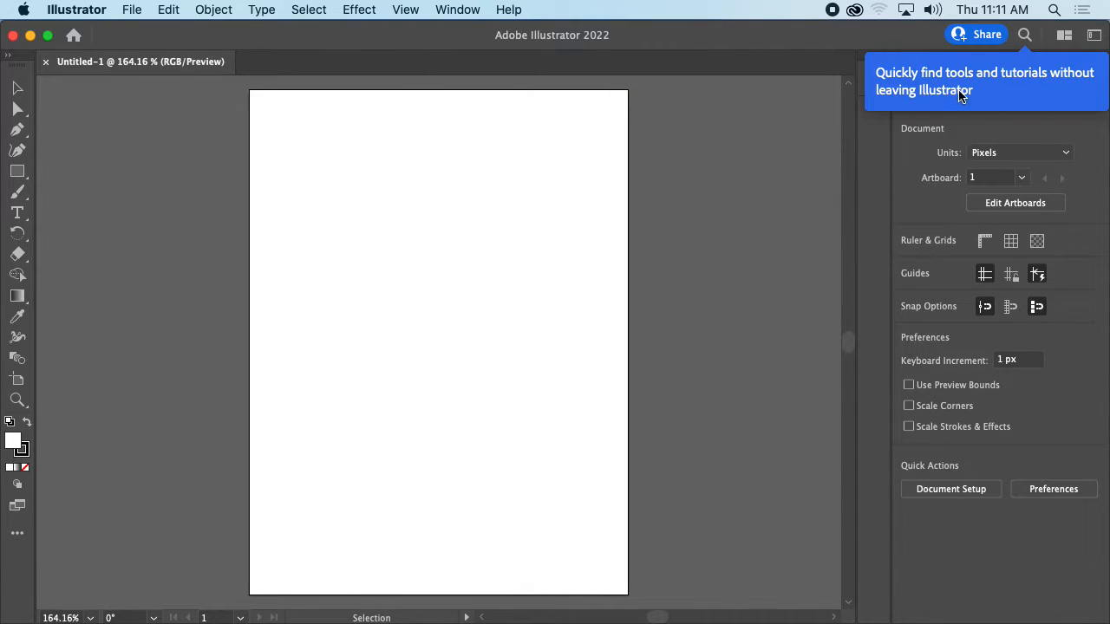
{"action": "left_click", "coordinate": [1025, 35]}
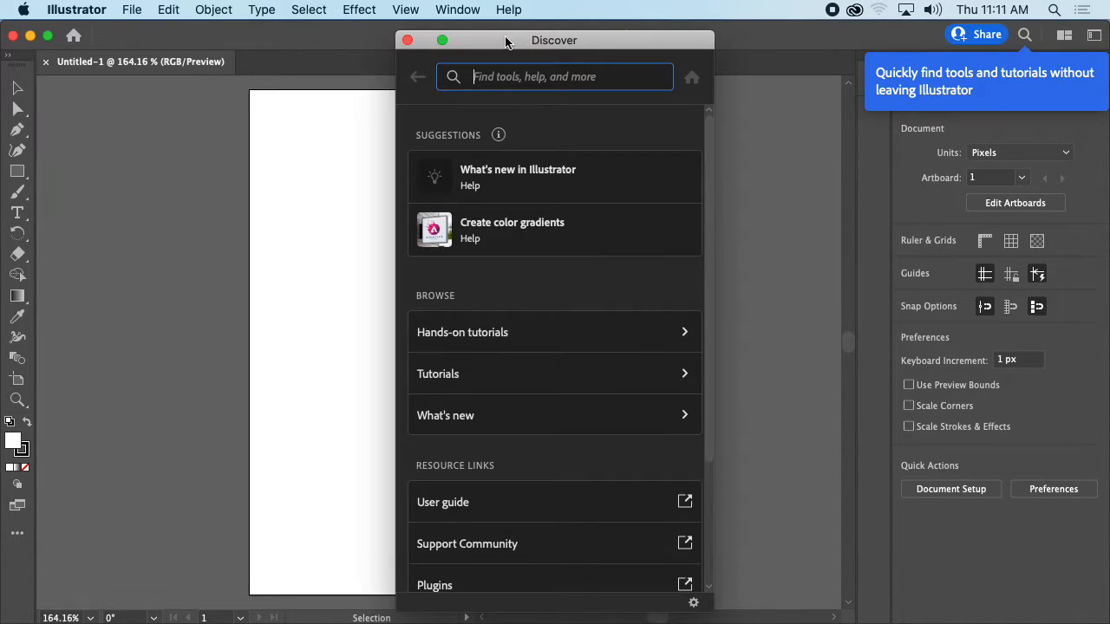
{"action": "left_click", "coordinate": [406, 40]}
Dock the Layers panel below the panel group, return it to the group after Libraries, and show Properties
{"action": "left_click", "coordinate": [975, 71]}
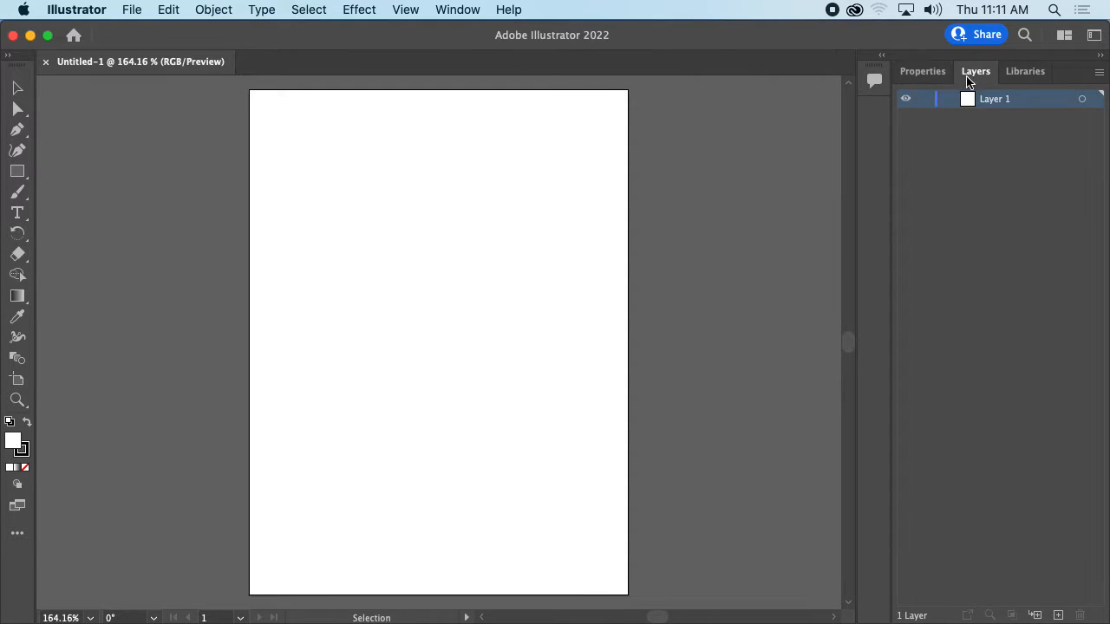
{"action": "left_click_drag", "start_coordinate": [968, 81], "coordinate": [915, 616]}
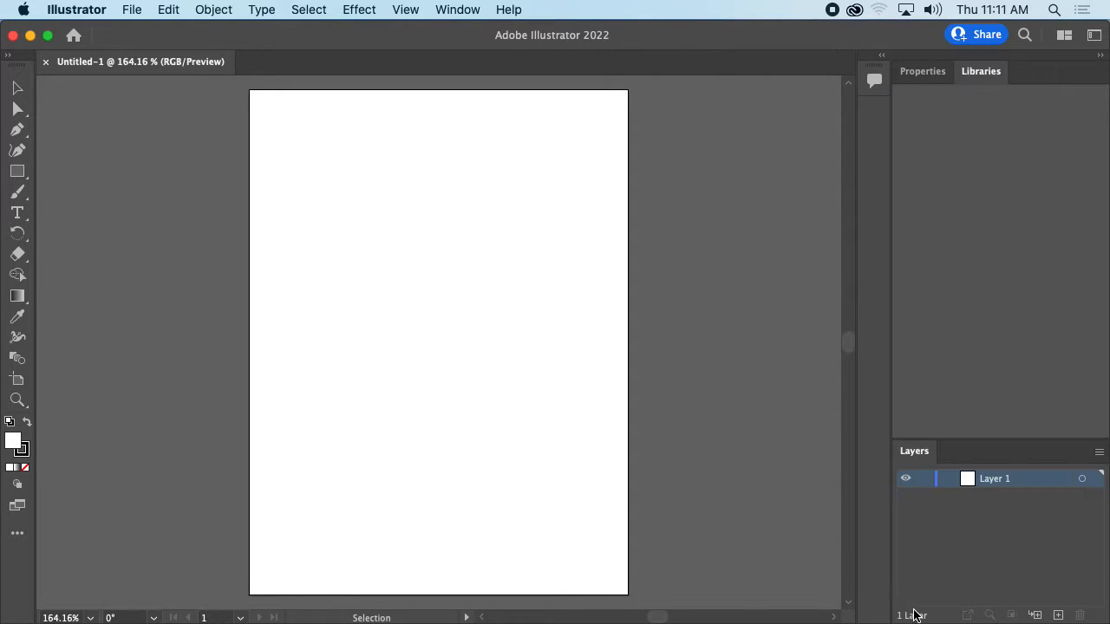
{"action": "left_click_drag", "start_coordinate": [914, 453], "coordinate": [902, 80]}
{"action": "left_click_drag", "start_coordinate": [715, 78], "coordinate": [943, 82]}
{"action": "left_click", "coordinate": [945, 72]}
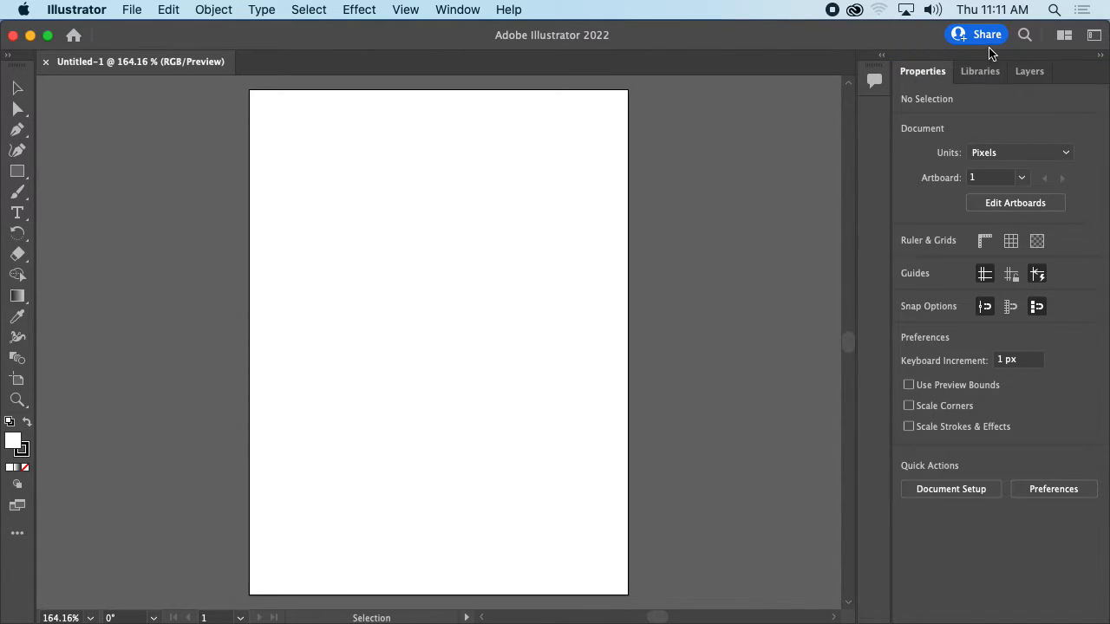
Show the Libraries panel, and bring the Layers panel to the front of its group
{"action": "left_click", "coordinate": [982, 72]}
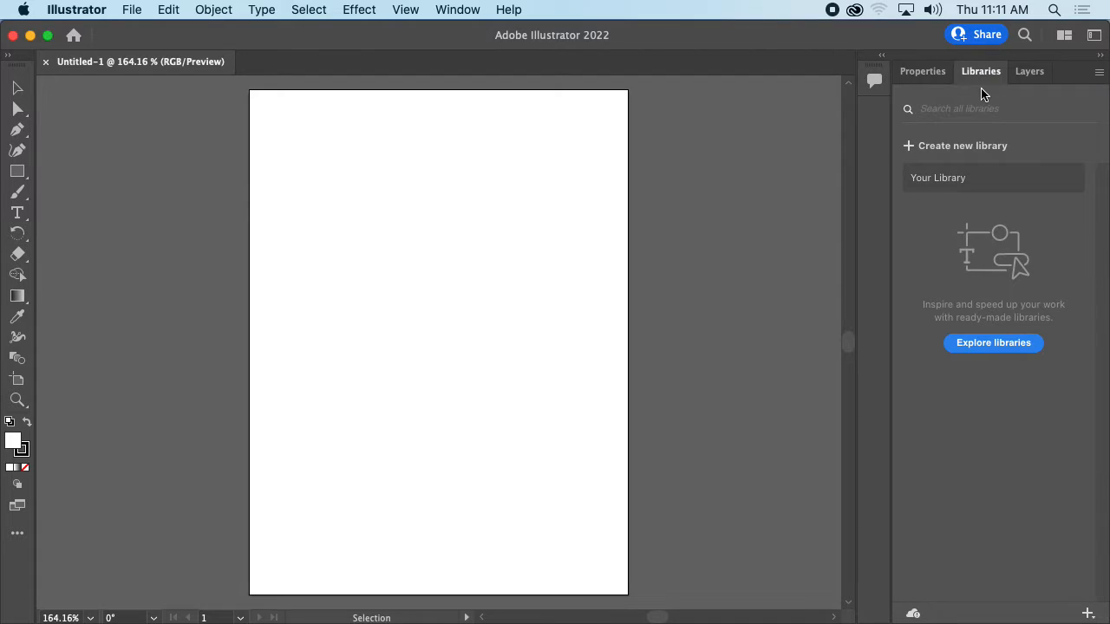
{"action": "left_click_drag", "start_coordinate": [1027, 72], "coordinate": [914, 72]}
{"action": "left_click", "coordinate": [1031, 72]}
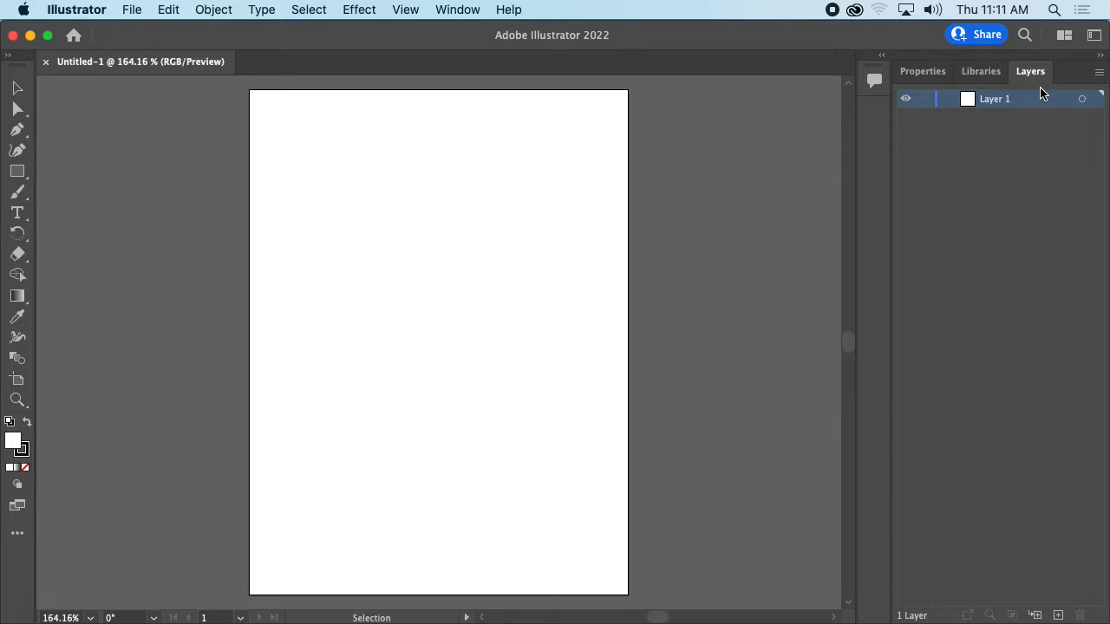
Try out the Paintbrush, Type, Gradient, Selection and Direct Selection tools one after another
{"action": "left_click", "coordinate": [17, 191]}
{"action": "left_click", "coordinate": [18, 214]}
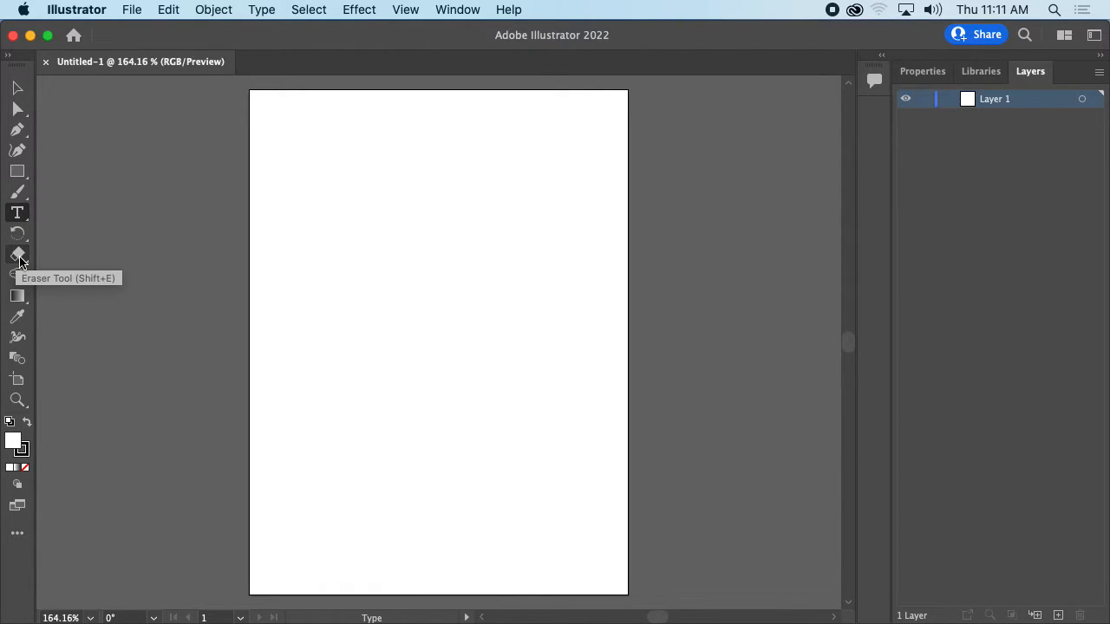
{"action": "left_click", "coordinate": [17, 296]}
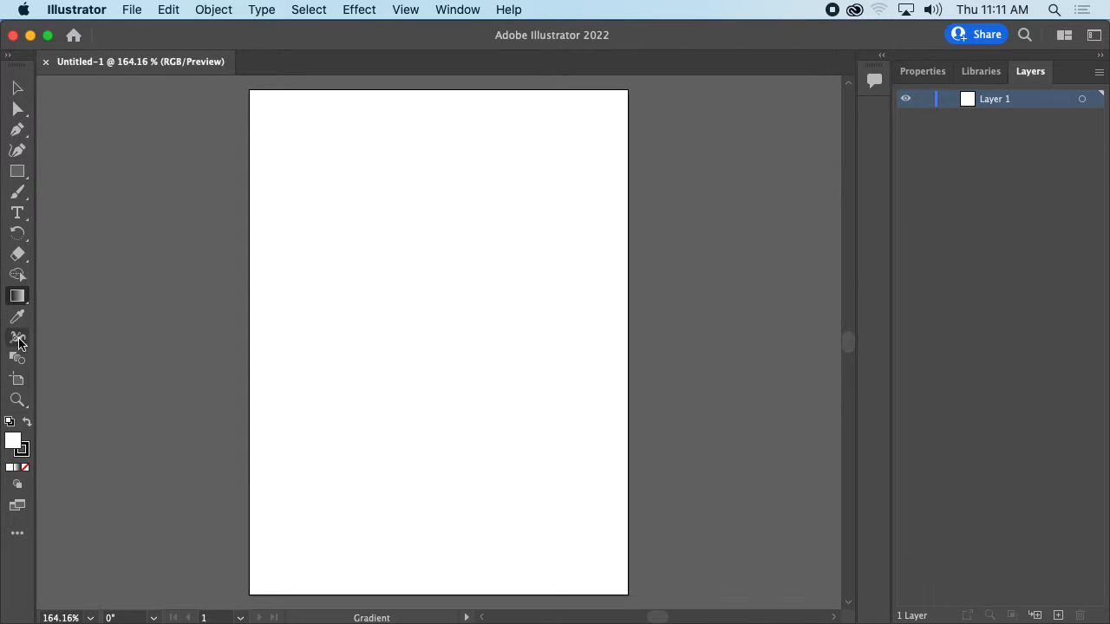
{"action": "left_click", "coordinate": [17, 88]}
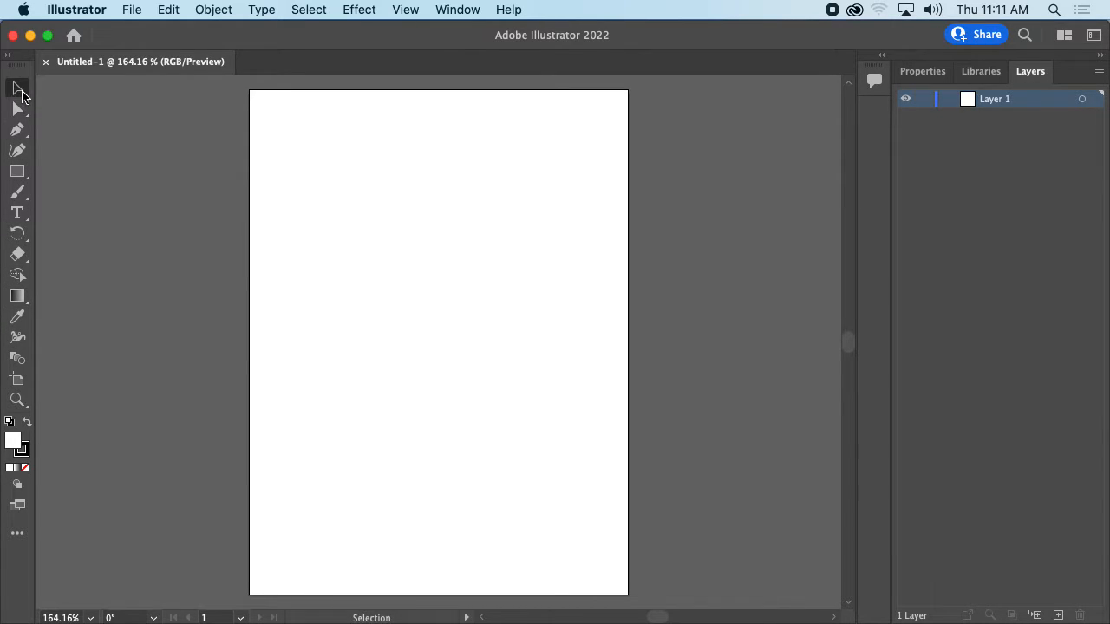
{"action": "left_click", "coordinate": [18, 110]}
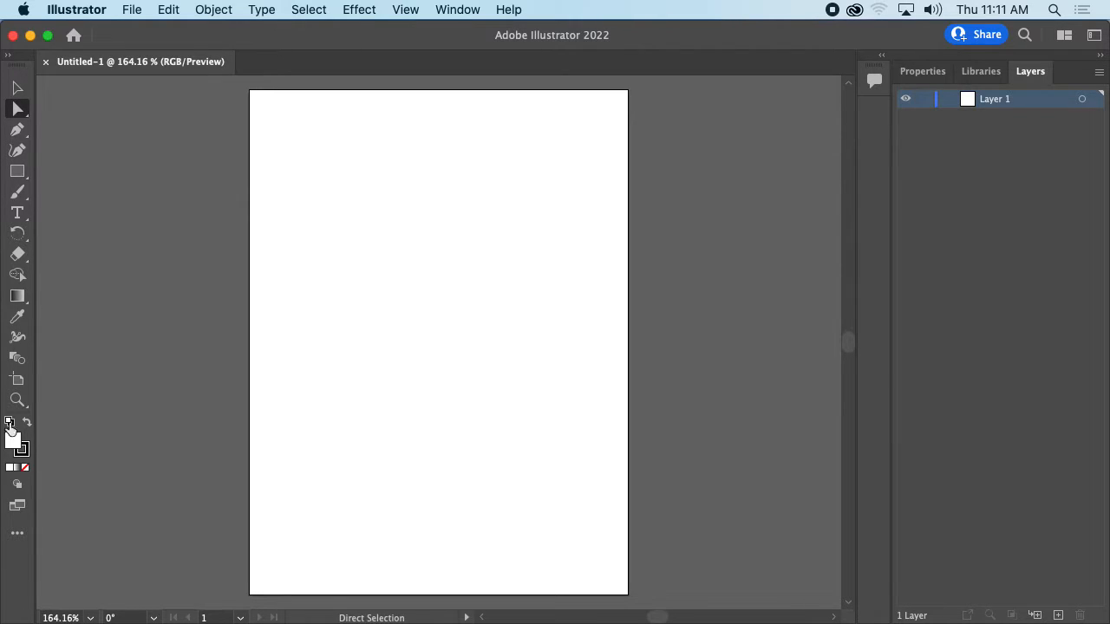
Zoom in to 300% near the artboard's upper edge and back out to 150% with the Zoom tool
{"action": "left_click", "coordinate": [15, 400]}
{"action": "left_click", "coordinate": [438, 227]}
{"action": "left_click", "coordinate": [432, 241]}
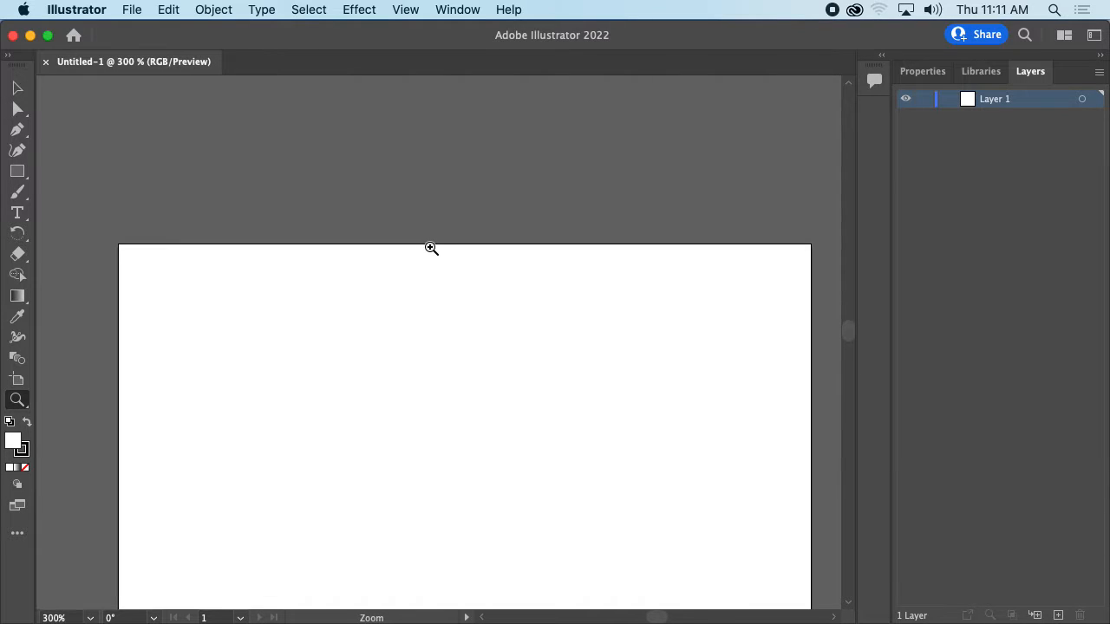
{"action": "left_click", "coordinate": [430, 257], "text": "alt"}
{"action": "left_click", "coordinate": [427, 333], "text": "alt"}
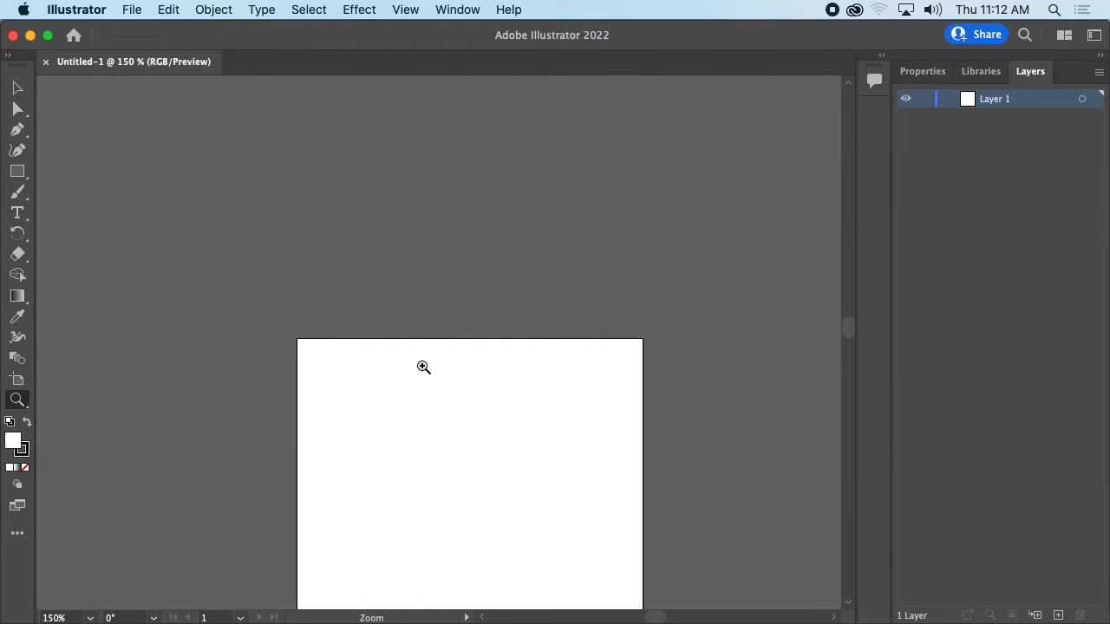
Pan the artboard fully into view with the Hand tool, zoom in to 200%, and reposition it
{"action": "key", "text": "space"}
{"action": "left_click_drag", "start_coordinate": [446, 358], "coordinate": [498, 205]}
{"action": "left_click_drag", "start_coordinate": [493, 317], "coordinate": [430, 243]}
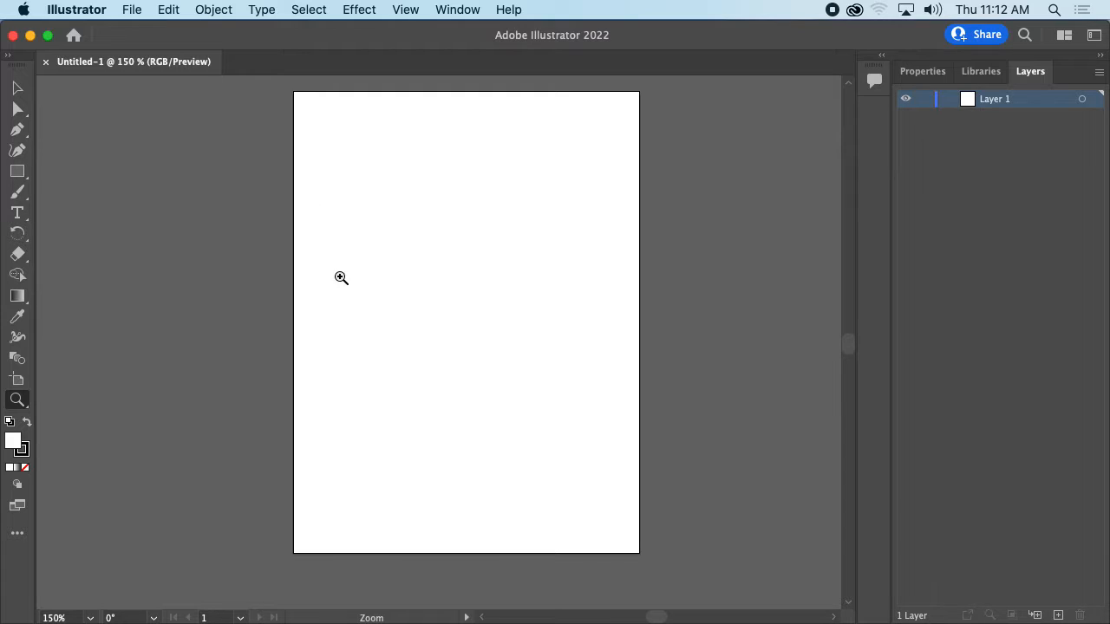
{"action": "left_click", "coordinate": [377, 273]}
{"action": "key", "text": "space"}
{"action": "left_click_drag", "start_coordinate": [491, 238], "coordinate": [367, 240]}
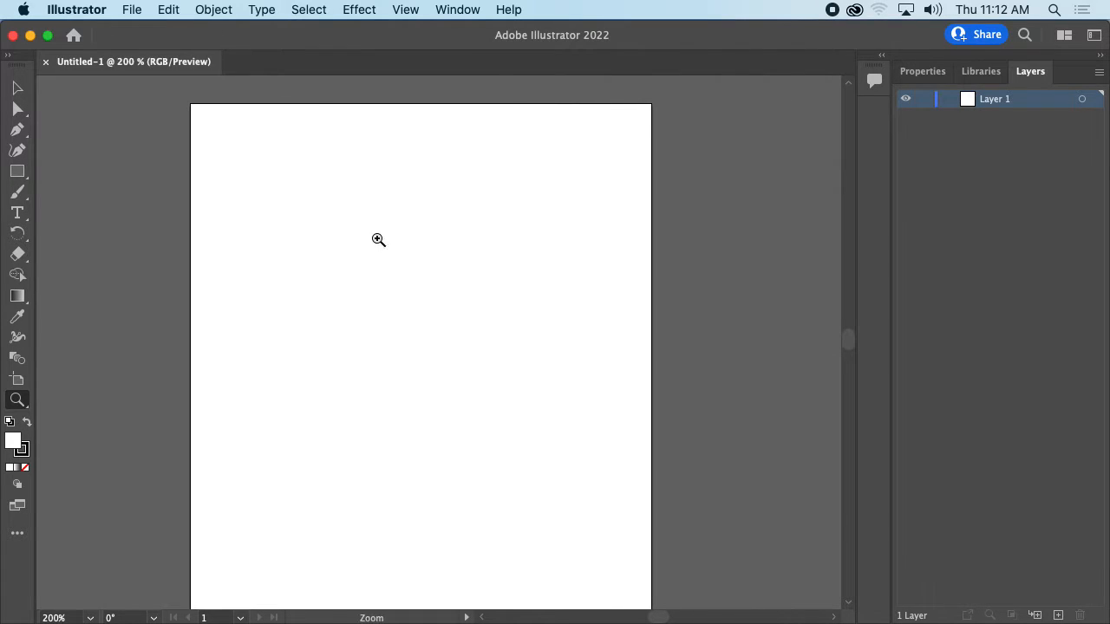
Start saving the document on the computer, choosing the Self Portrait 3 folder inside MMP 100 on the Desktop
{"action": "key", "text": "super+s"}
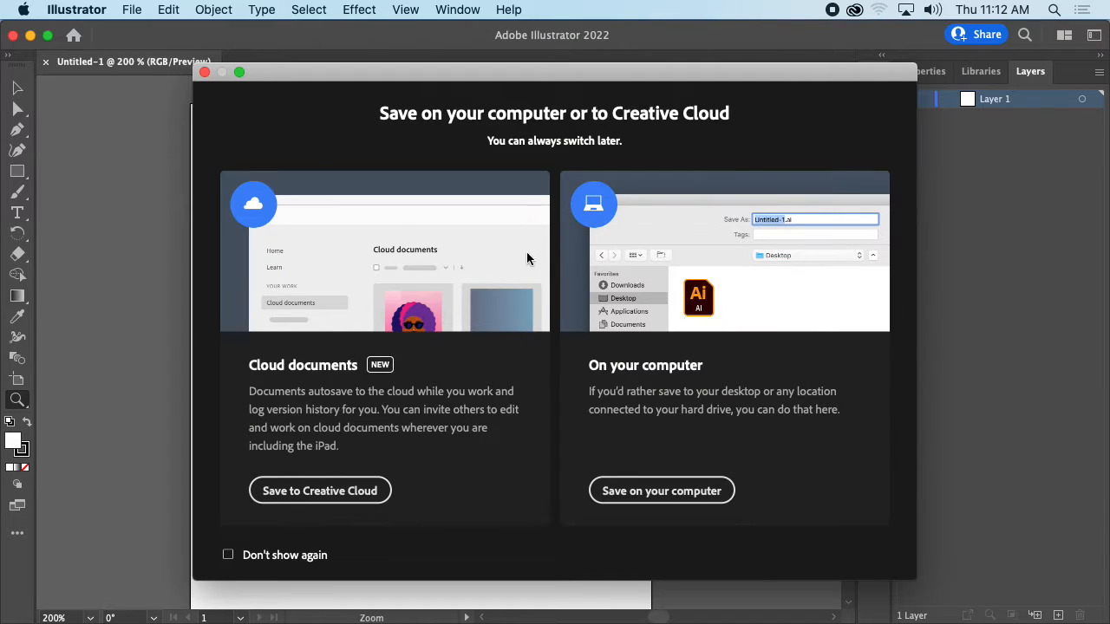
{"action": "left_click", "coordinate": [669, 491]}
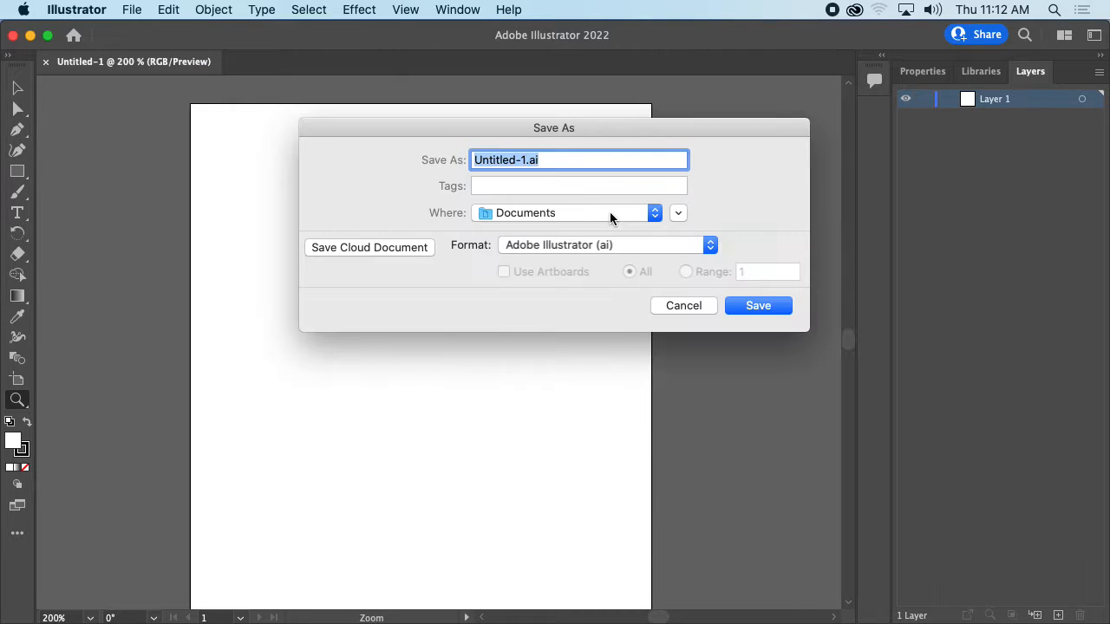
{"action": "left_click", "coordinate": [679, 215]}
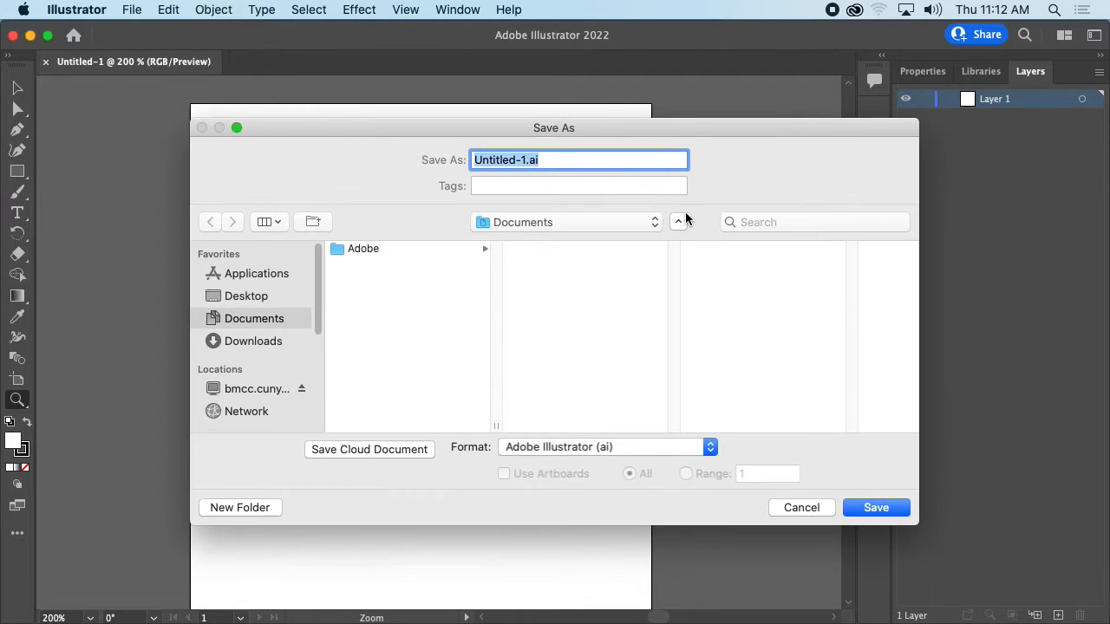
{"action": "left_click", "coordinate": [283, 297]}
{"action": "left_click", "coordinate": [473, 265]}
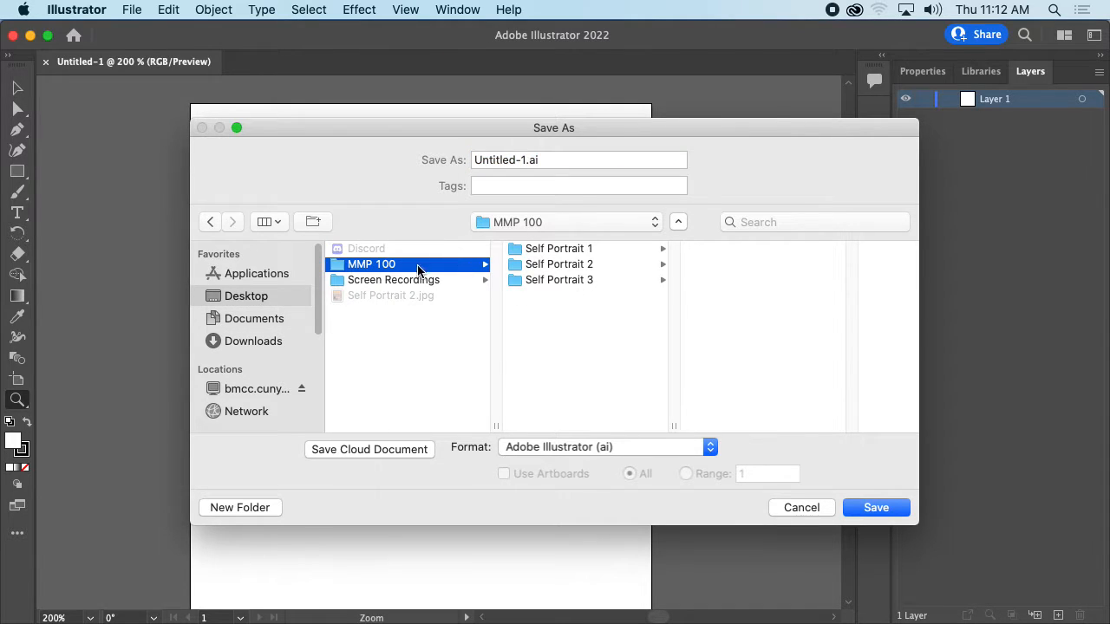
{"action": "left_click", "coordinate": [605, 282]}
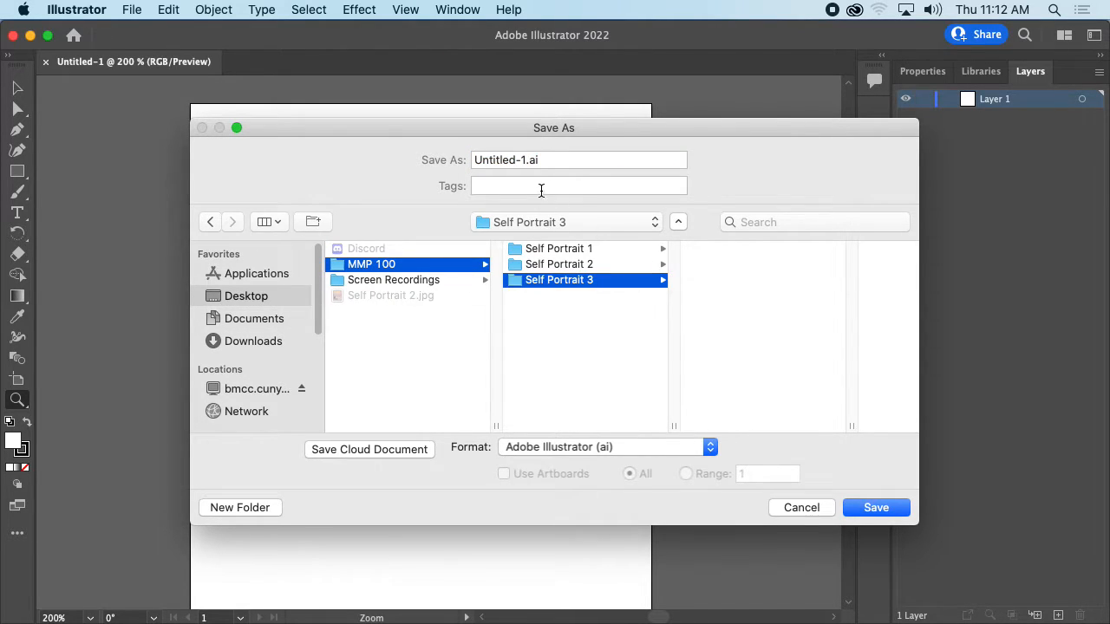
Name the file "self portrait 3" and save it in Adobe Illustrator (ai) format with the default Illustrator options
{"action": "left_click", "coordinate": [528, 158]}
{"action": "type", "text": "self port"}
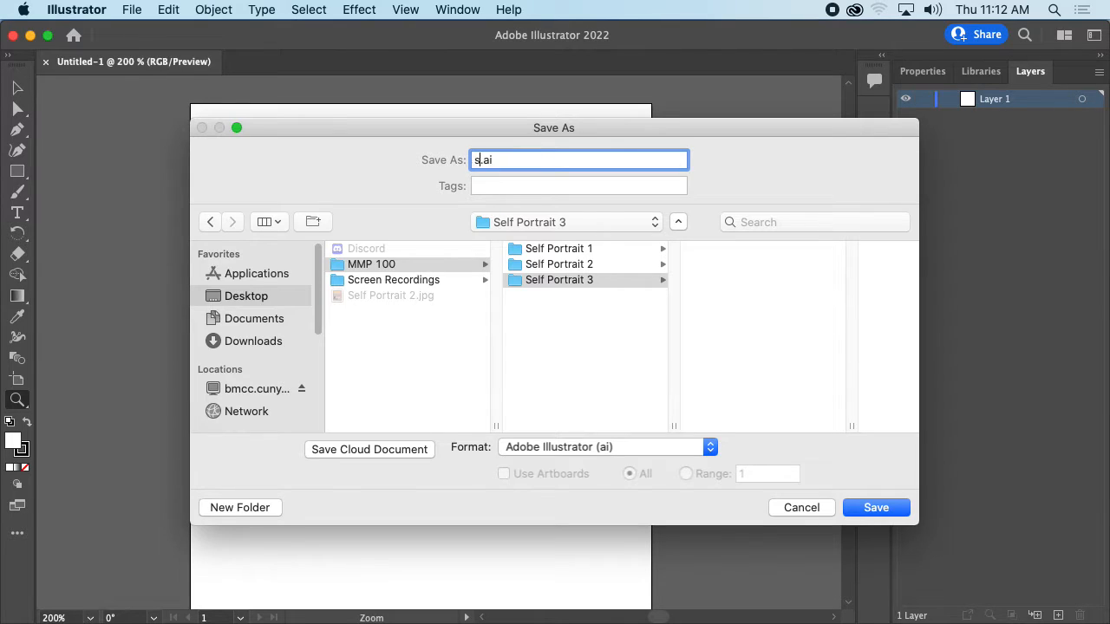
{"action": "type", "text": "rait 3"}
{"action": "left_click", "coordinate": [878, 514]}
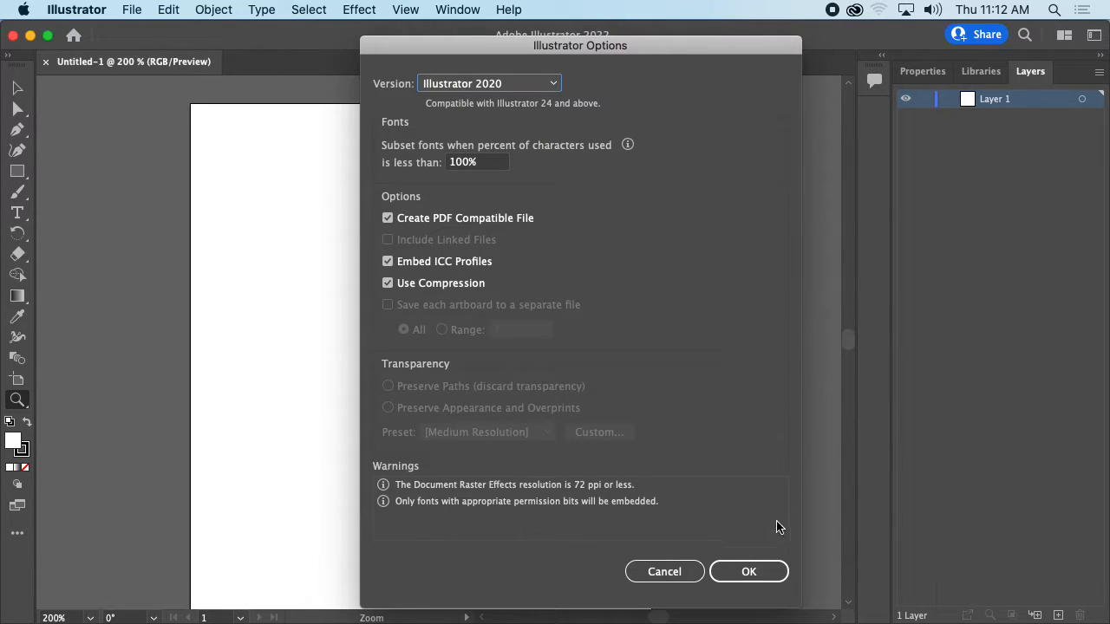
{"action": "left_click", "coordinate": [745, 573]}
Show the grid over the document
{"action": "left_click_drag", "start_coordinate": [754, 386], "coordinate": [669, 332]}
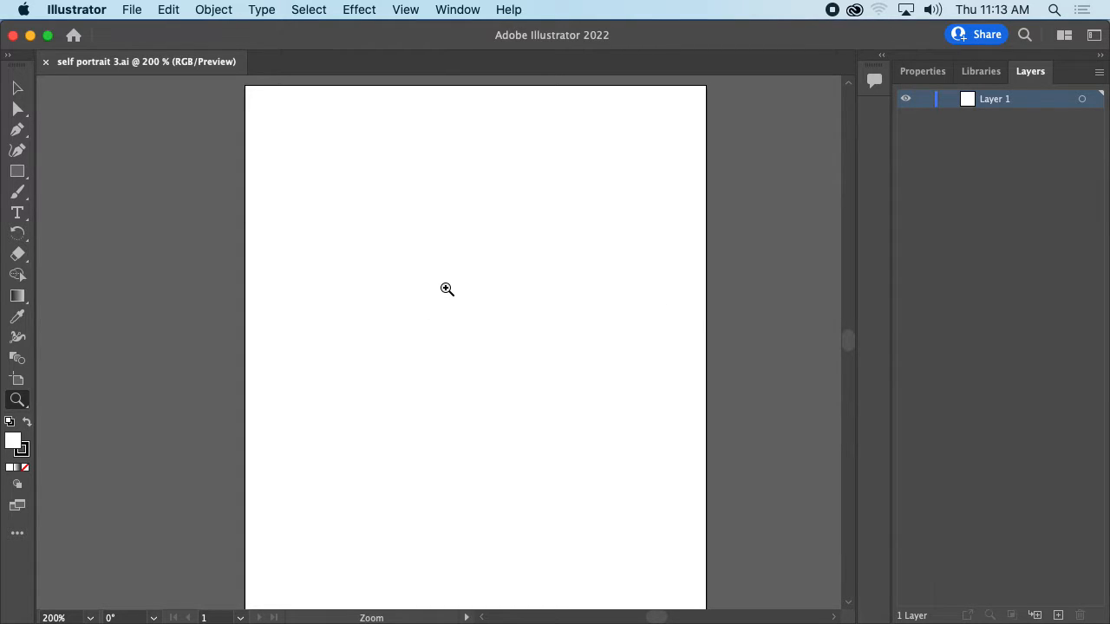
{"action": "left_click", "coordinate": [392, 12]}
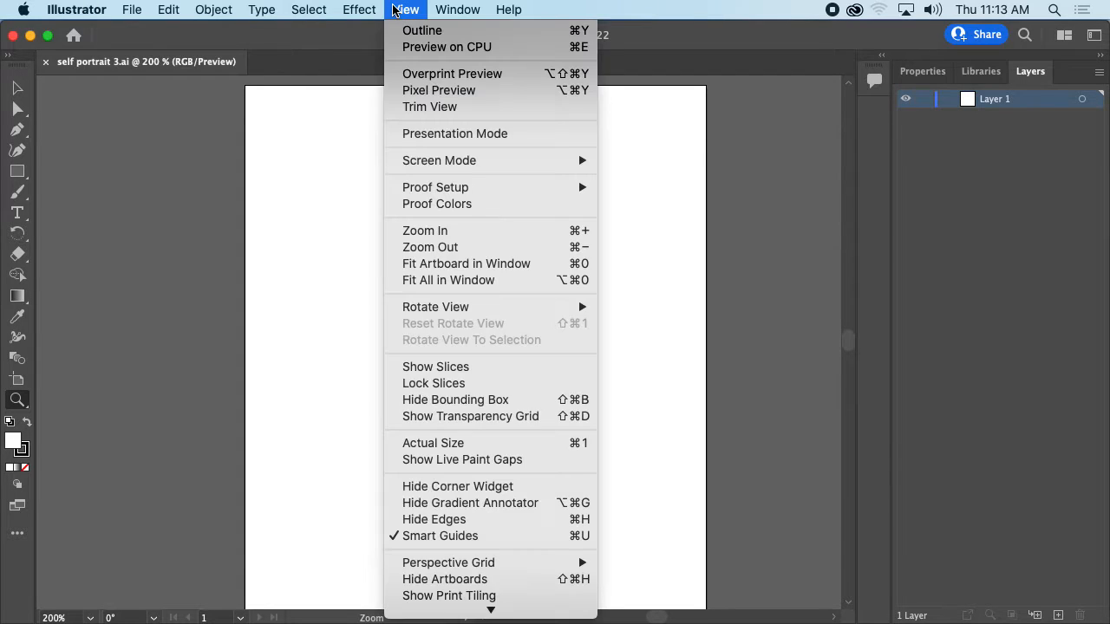
{"action": "scroll", "coordinate": [460, 325], "scroll_direction": "down", "scroll_amount": 5}
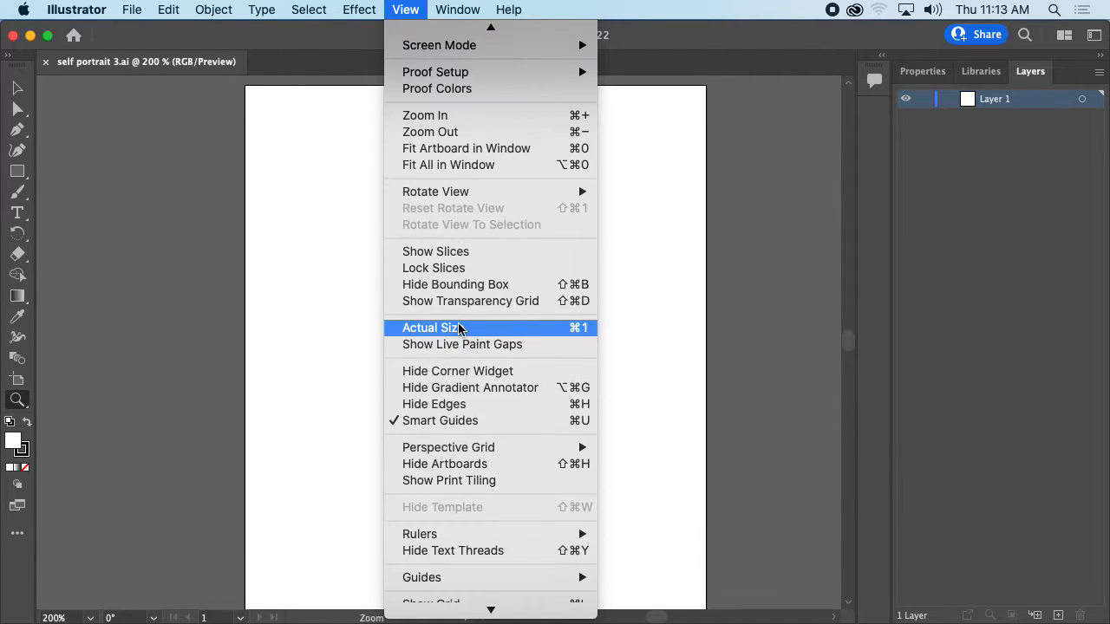
{"action": "mouse_move", "coordinate": [460, 328]}
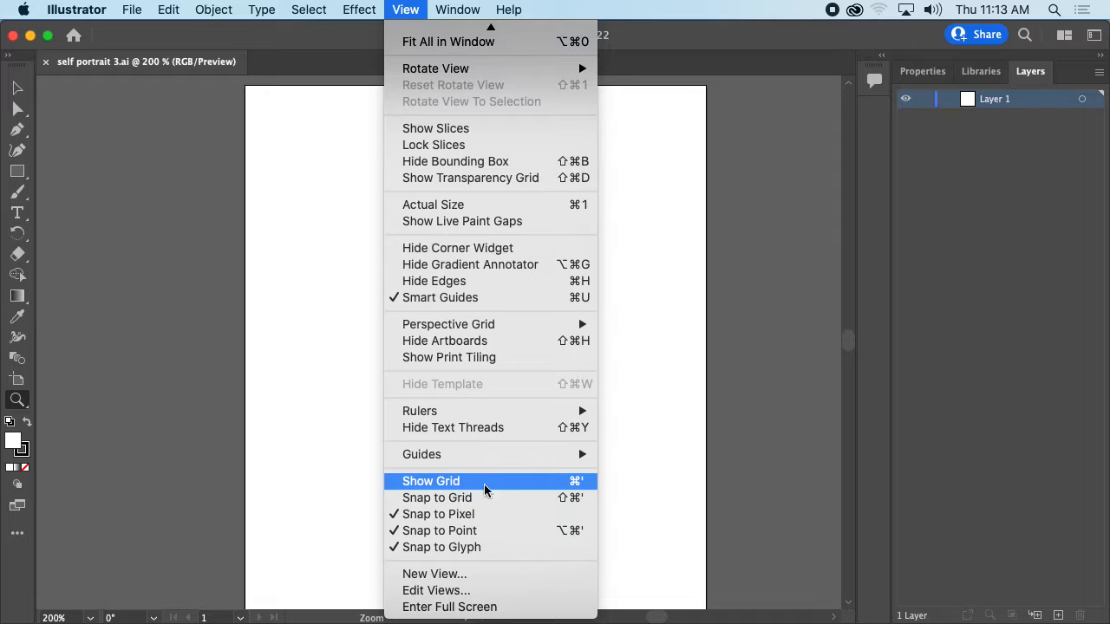
{"action": "left_click", "coordinate": [507, 483]}
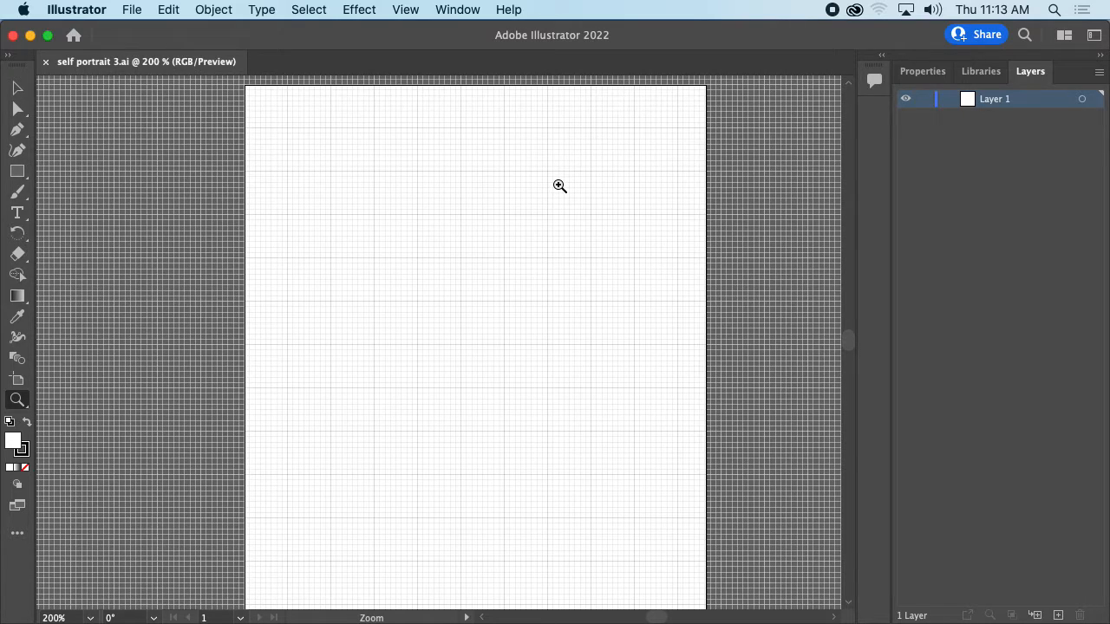
Toggle the grid's visibility off and on several times
{"action": "key", "text": "super+apostrophe"}
{"action": "key", "text": "super+apostrophe"}
{"action": "key", "text": "super+apostrophe"}
{"action": "key", "text": "super+apostrophe"}
{"action": "key", "text": "super+apostrophe"}
{"action": "key", "text": "super+apostrophe"}
Zoom in to 600% near the artboard's right edge to examine the grid up close
{"action": "key", "text": "super+equal"}
{"action": "key", "text": "super+equal"}
{"action": "left_click_drag", "start_coordinate": [751, 203], "coordinate": [658, 192]}
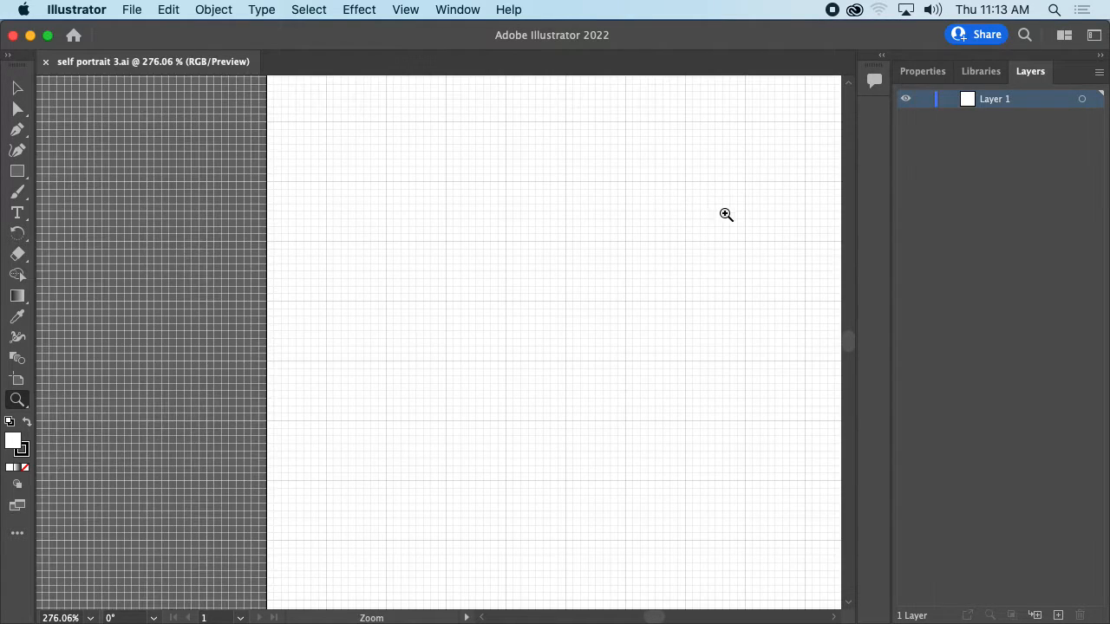
{"action": "left_click_drag", "start_coordinate": [725, 214], "coordinate": [368, 172]}
{"action": "key", "text": "super+equal"}
{"action": "key", "text": "super+equal"}
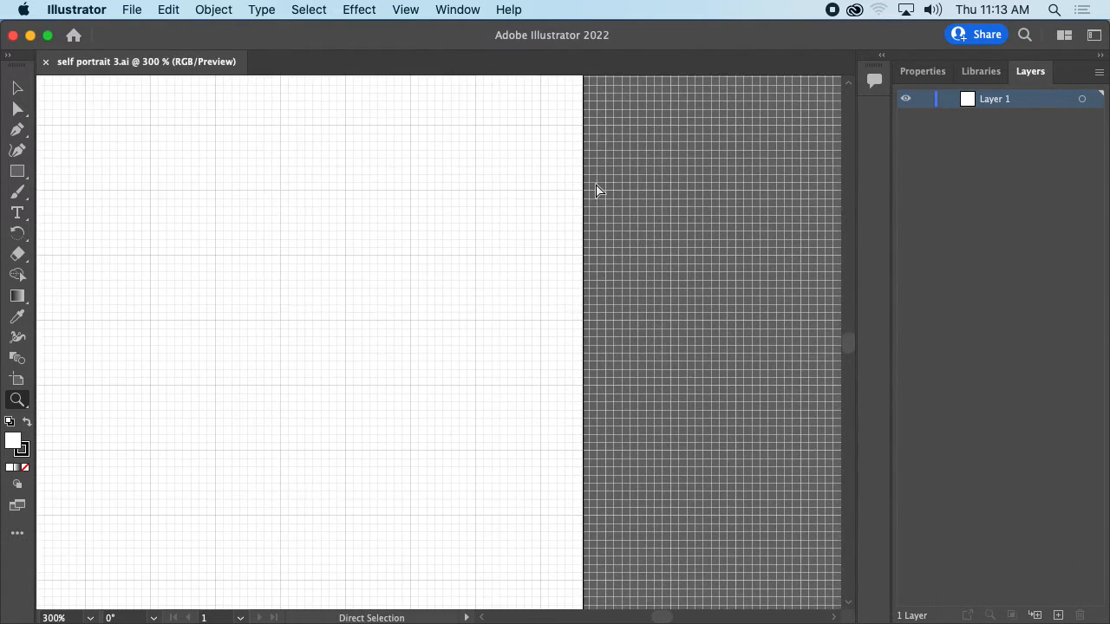
{"action": "left_click", "coordinate": [669, 203]}
{"action": "left_click_drag", "start_coordinate": [669, 203], "coordinate": [552, 456]}
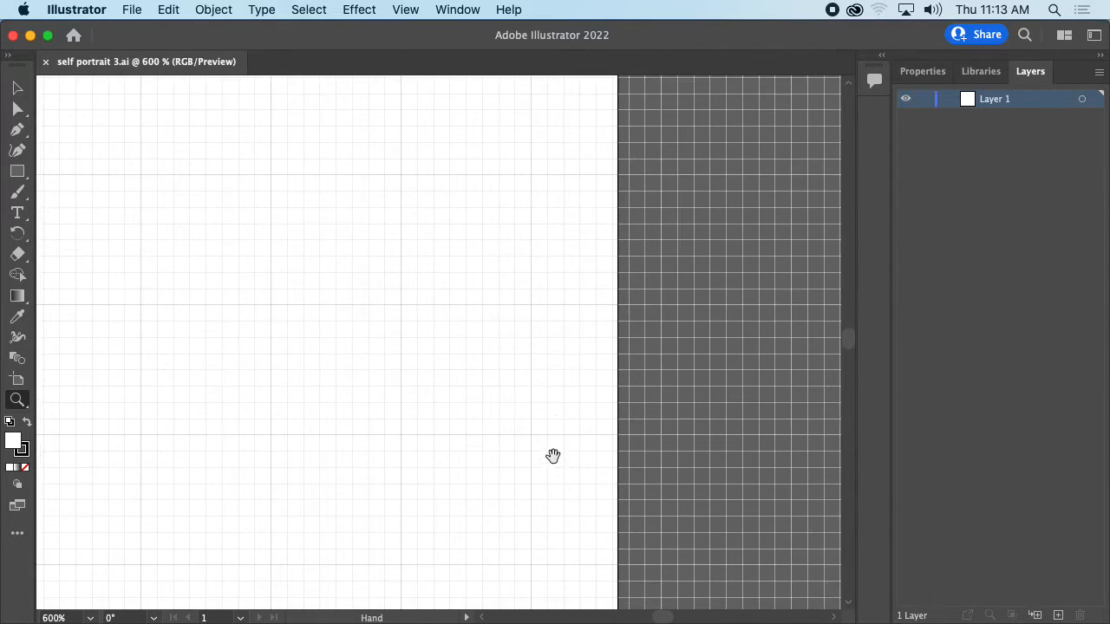
Pan around the upper part of the artboard with the Hand tool at the 600% zoom level
{"action": "left_click_drag", "start_coordinate": [524, 238], "coordinate": [535, 317]}
{"action": "left_click_drag", "start_coordinate": [545, 165], "coordinate": [571, 368]}
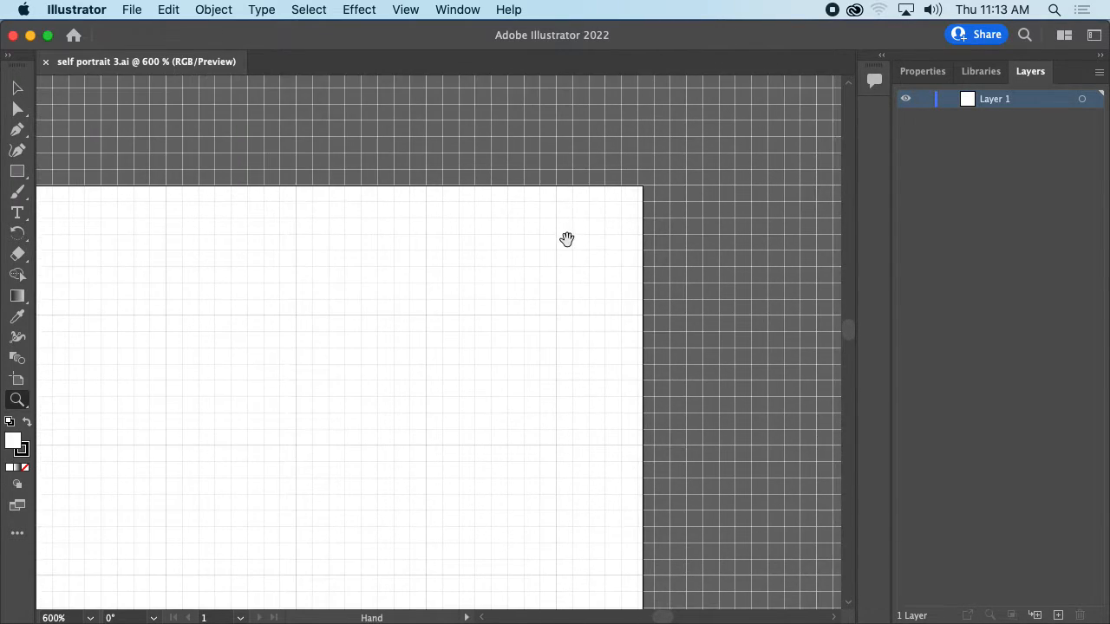
{"action": "left_click_drag", "start_coordinate": [568, 240], "coordinate": [750, 218]}
{"action": "left_click_drag", "start_coordinate": [613, 235], "coordinate": [778, 215]}
{"action": "mouse_move", "coordinate": [575, 224]}
{"action": "left_mouse_down"}
{"action": "mouse_move", "coordinate": [810, 223]}
{"action": "mouse_move", "coordinate": [567, 235]}
{"action": "left_mouse_up"}
{"action": "left_click_drag", "start_coordinate": [738, 267], "coordinate": [417, 269]}
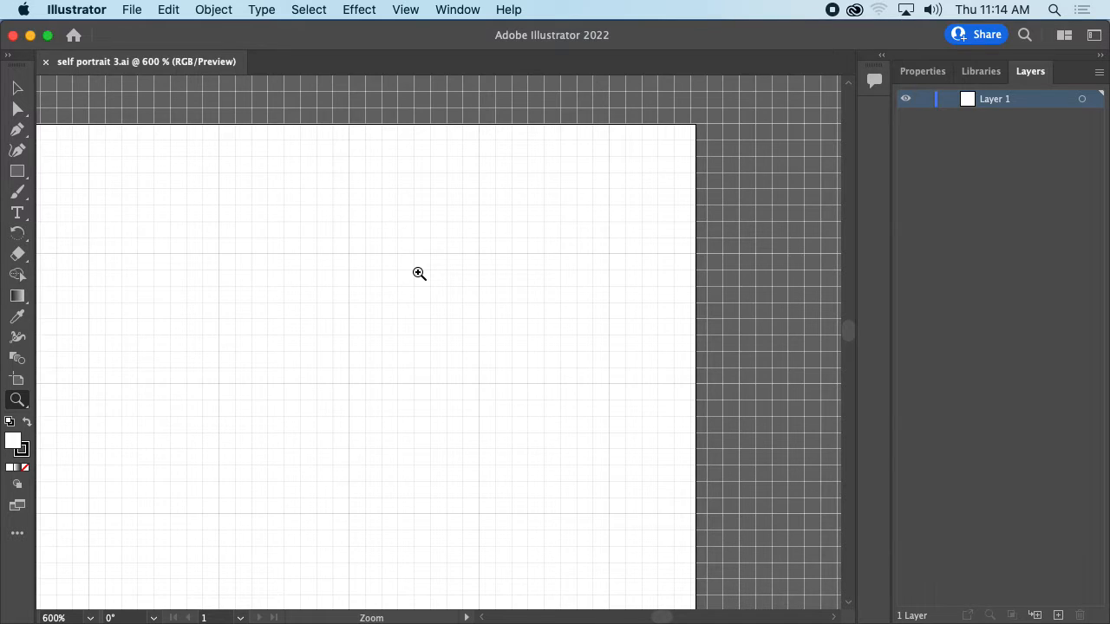
Zoom out to 300% and bring the artboard's full width into view
{"action": "key", "text": "super+minus"}
{"action": "key", "text": "super+minus"}
{"action": "left_click_drag", "start_coordinate": [379, 329], "coordinate": [584, 283]}
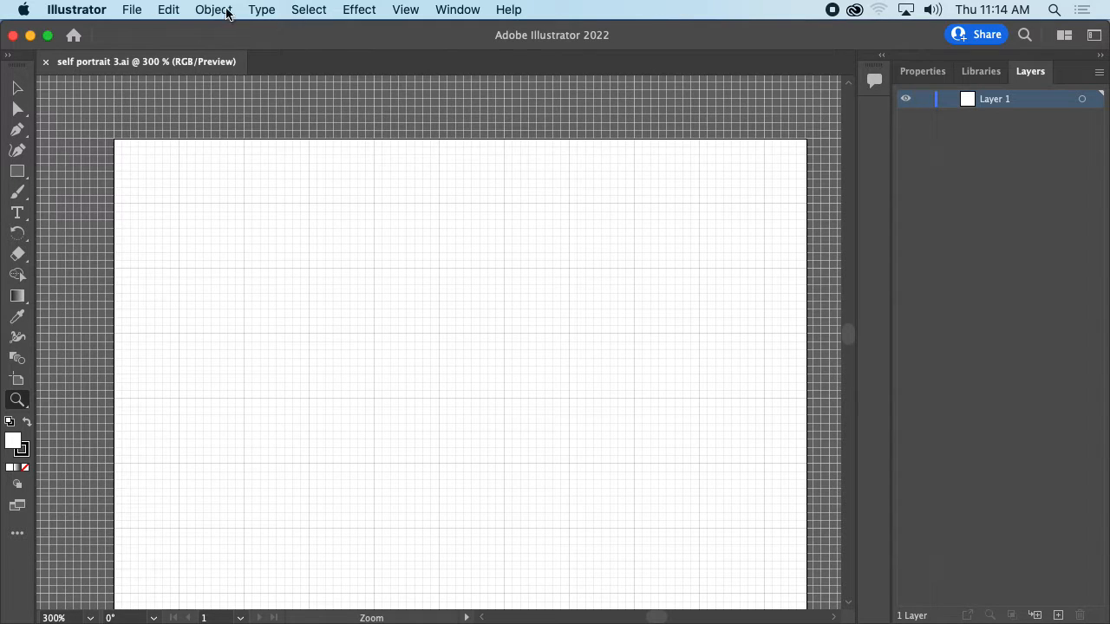
Search the application's help for "art" and examine where the matching artboard commands are located
{"action": "left_click", "coordinate": [172, 9]}
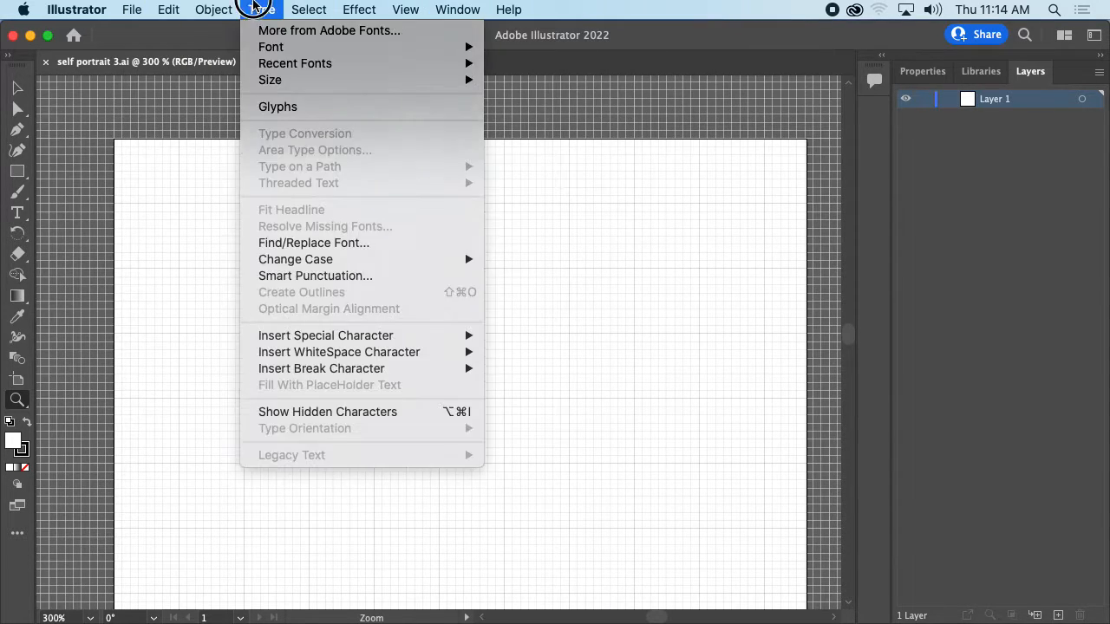
{"action": "left_click", "coordinate": [254, 7]}
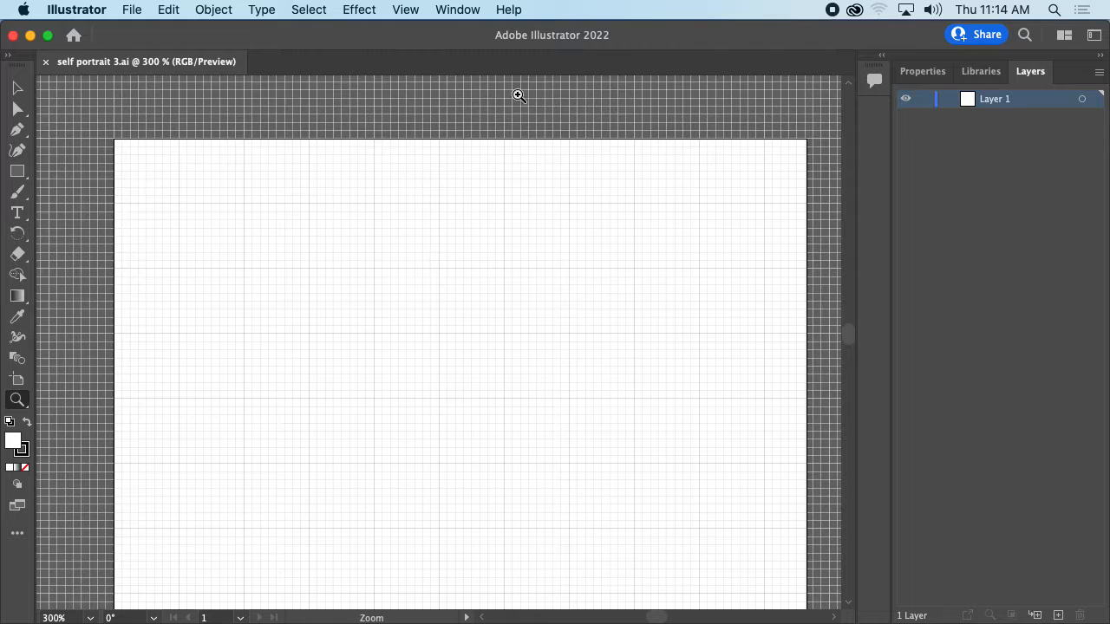
{"action": "left_click", "coordinate": [506, 8]}
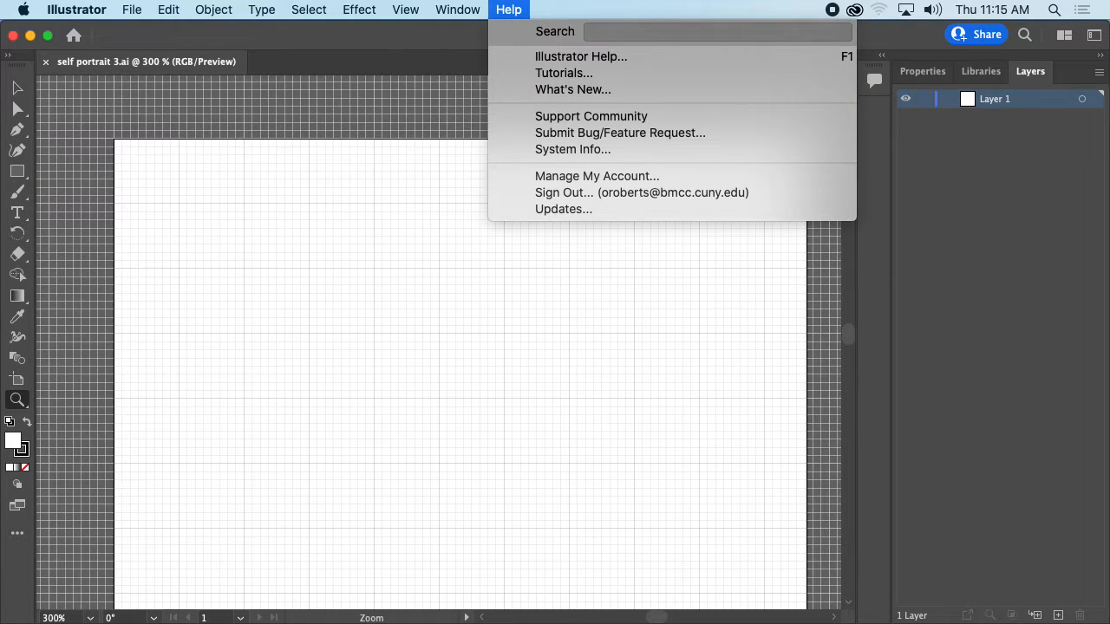
{"action": "type", "text": "art"}
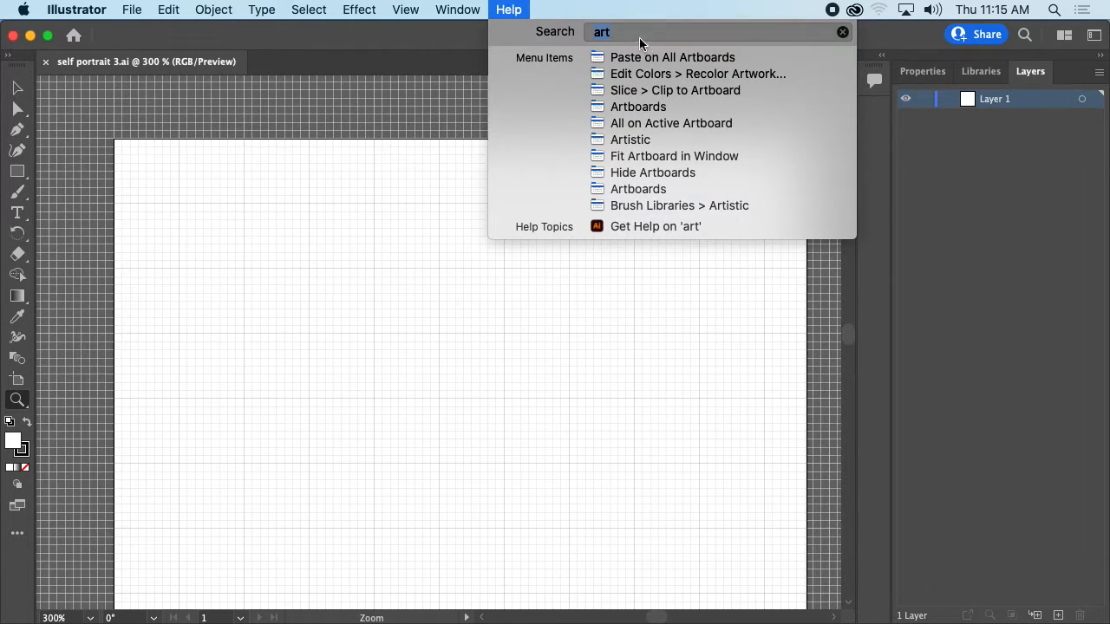
{"action": "mouse_move", "coordinate": [660, 107]}
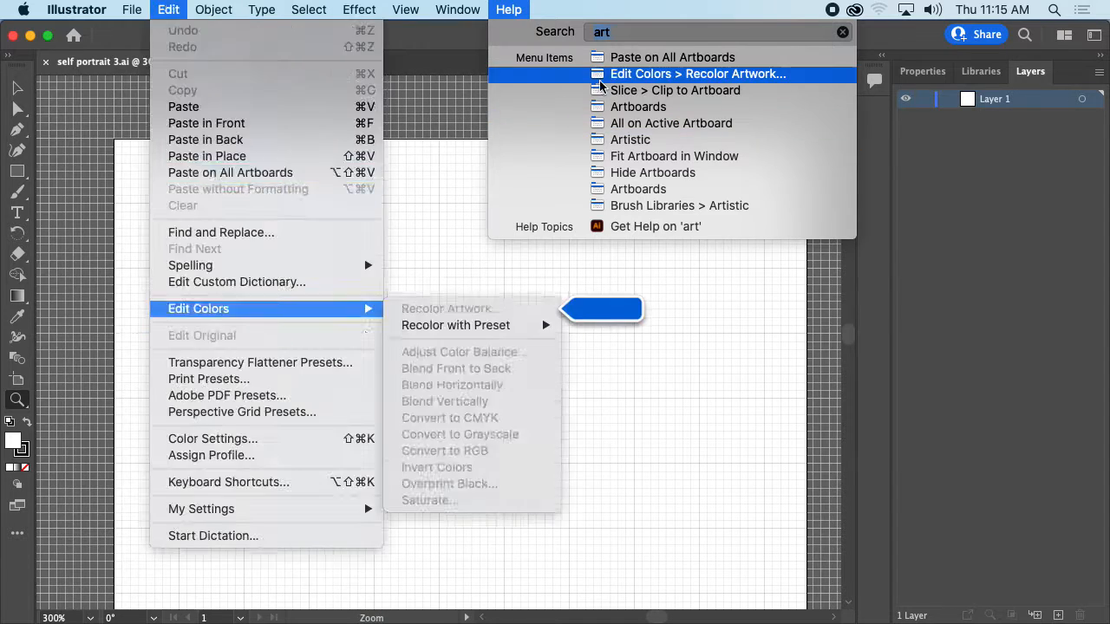
{"action": "left_click", "coordinate": [217, 10]}
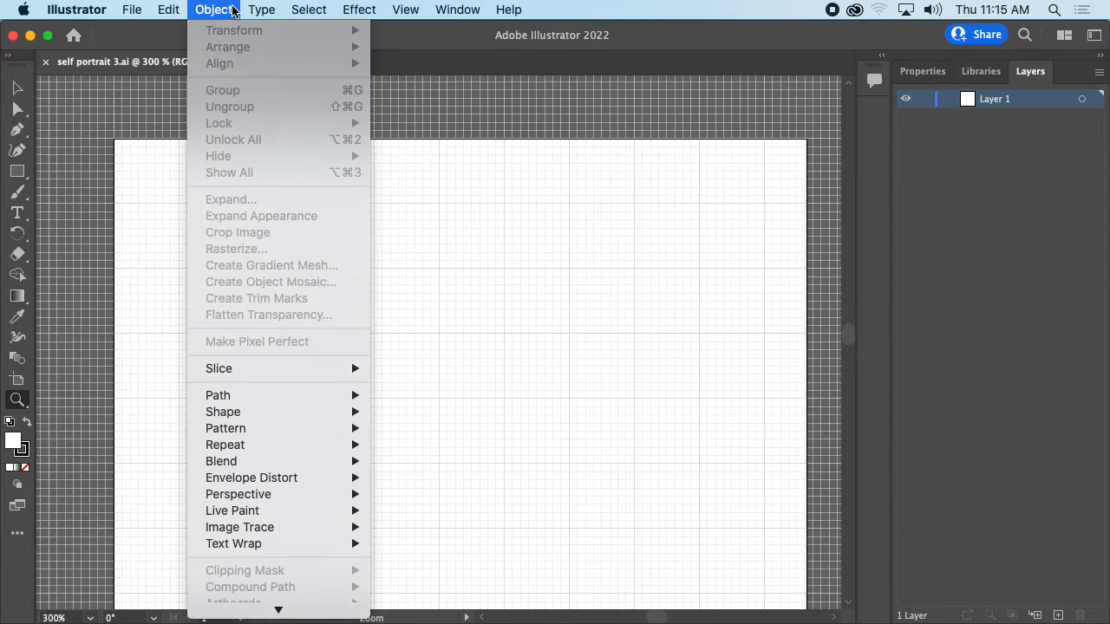
{"action": "scroll", "coordinate": [239, 251], "scroll_direction": "down", "scroll_amount": 2}
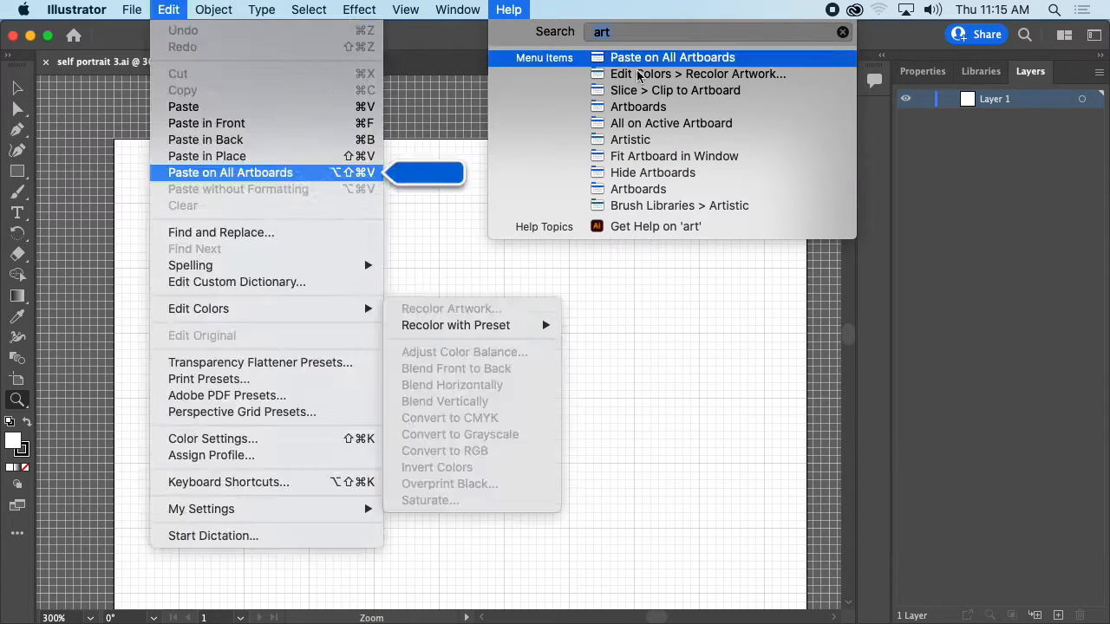
{"action": "mouse_move", "coordinate": [691, 98]}
{"action": "mouse_move", "coordinate": [683, 159]}
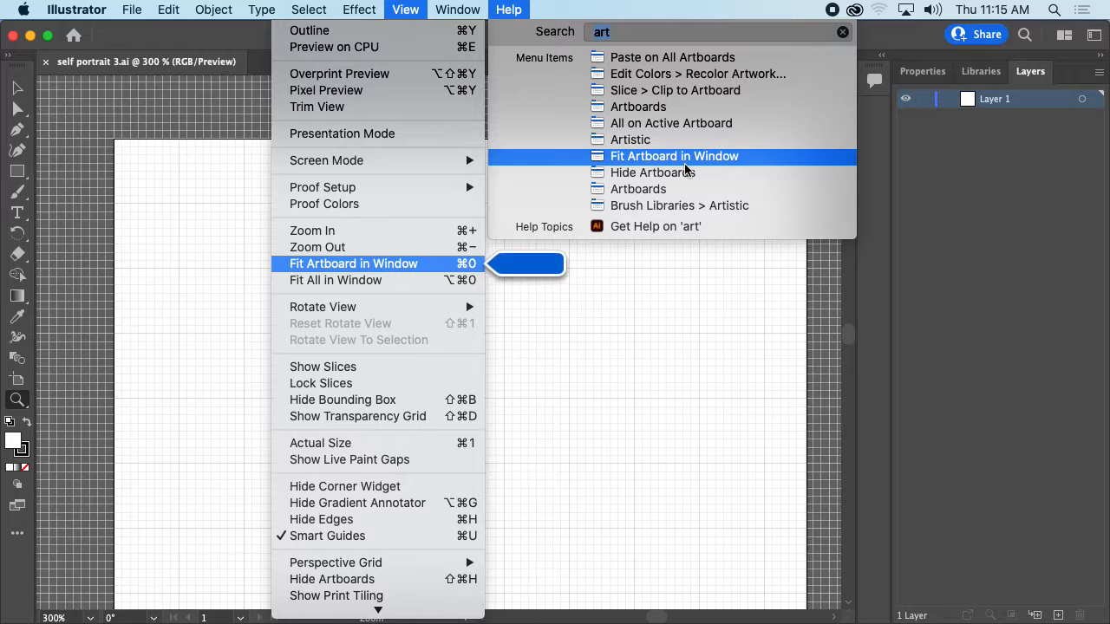
{"action": "mouse_move", "coordinate": [677, 191]}
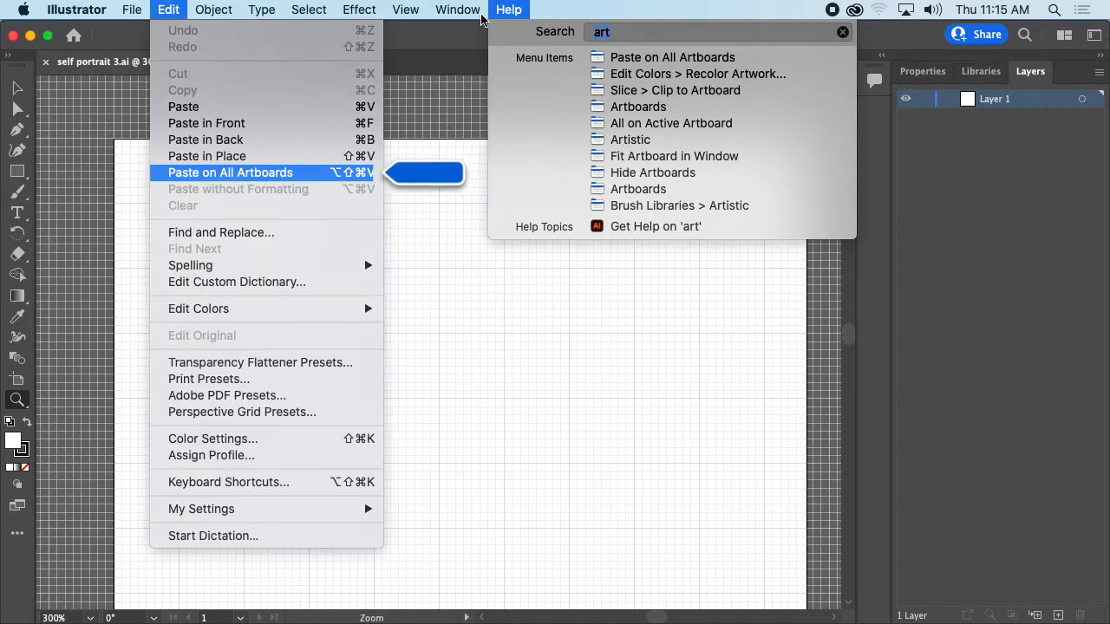
Show the Artboards panel and dock it below the Layers panel
{"action": "left_click", "coordinate": [462, 4]}
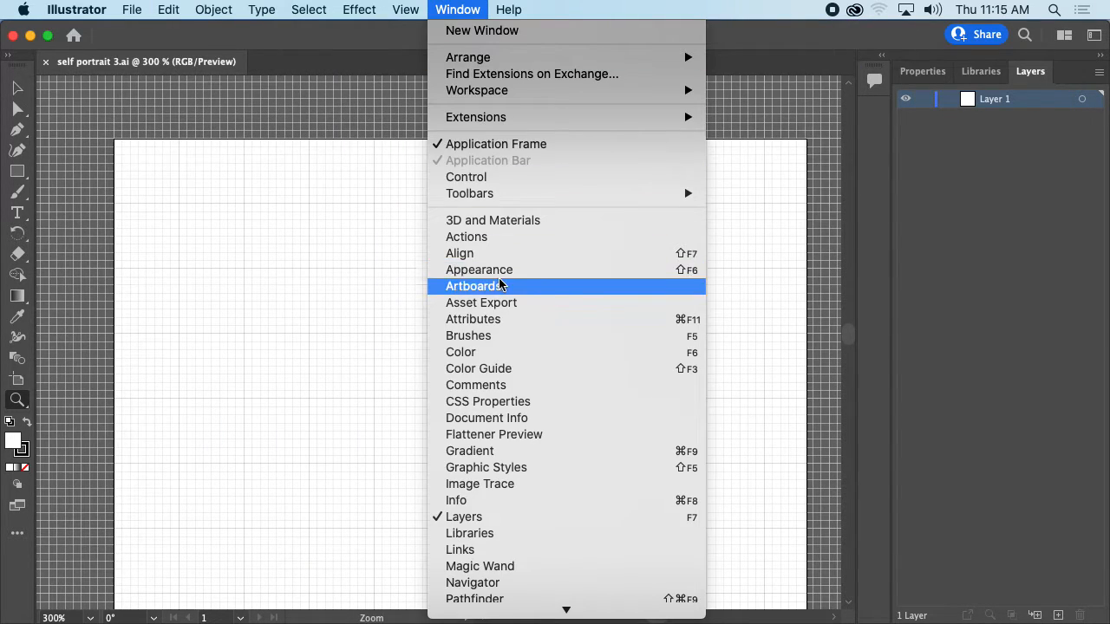
{"action": "left_click", "coordinate": [500, 287]}
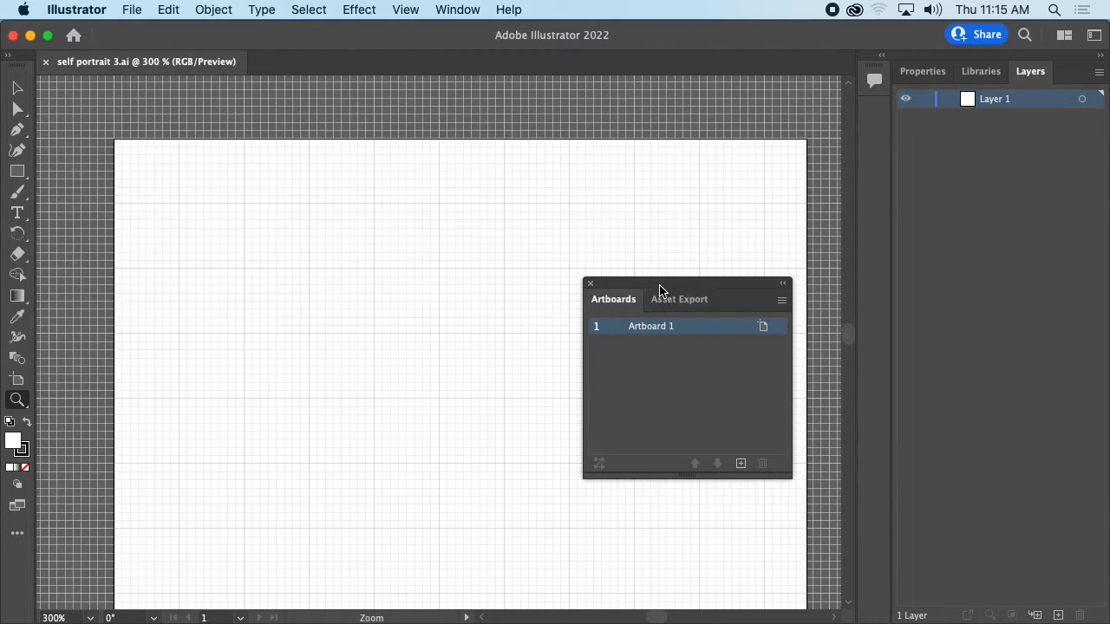
{"action": "left_click_drag", "start_coordinate": [659, 285], "coordinate": [984, 599]}
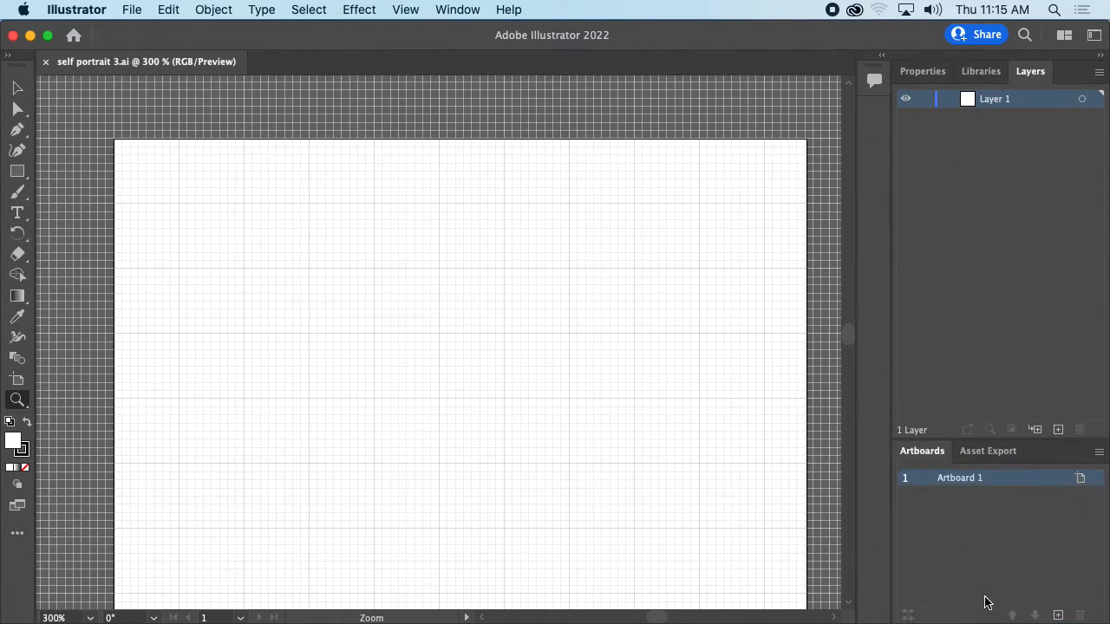
Set the width of Artboard 1 to 1024 px in its artboard options
{"action": "left_click", "coordinate": [1006, 484]}
{"action": "scroll", "coordinate": [584, 324], "scroll_direction": "down", "scroll_amount": 1}
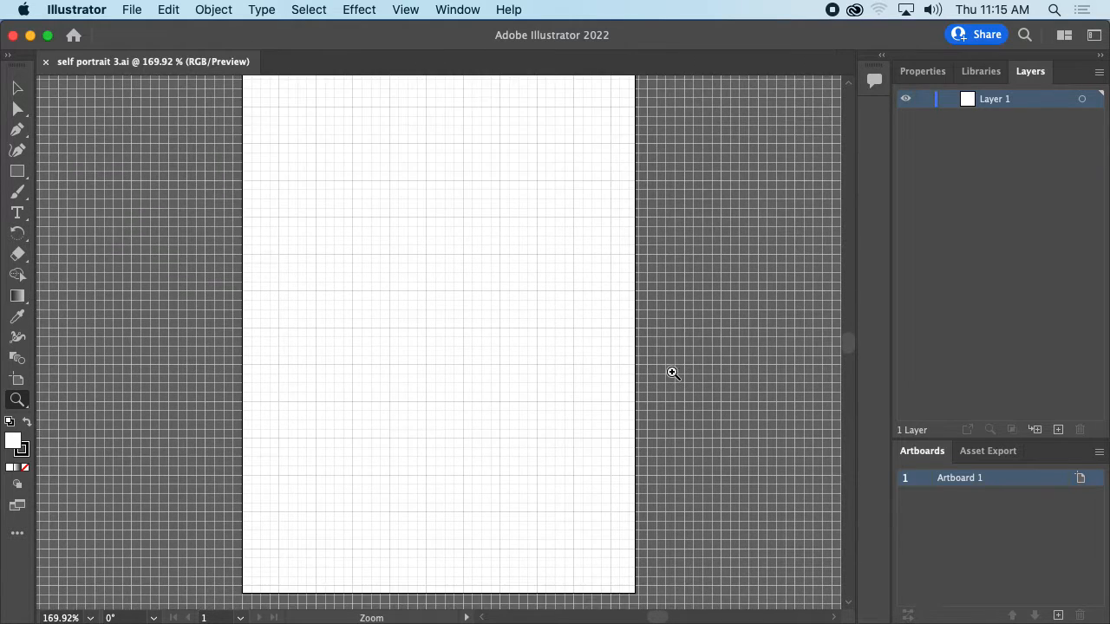
{"action": "left_click", "coordinate": [1081, 478]}
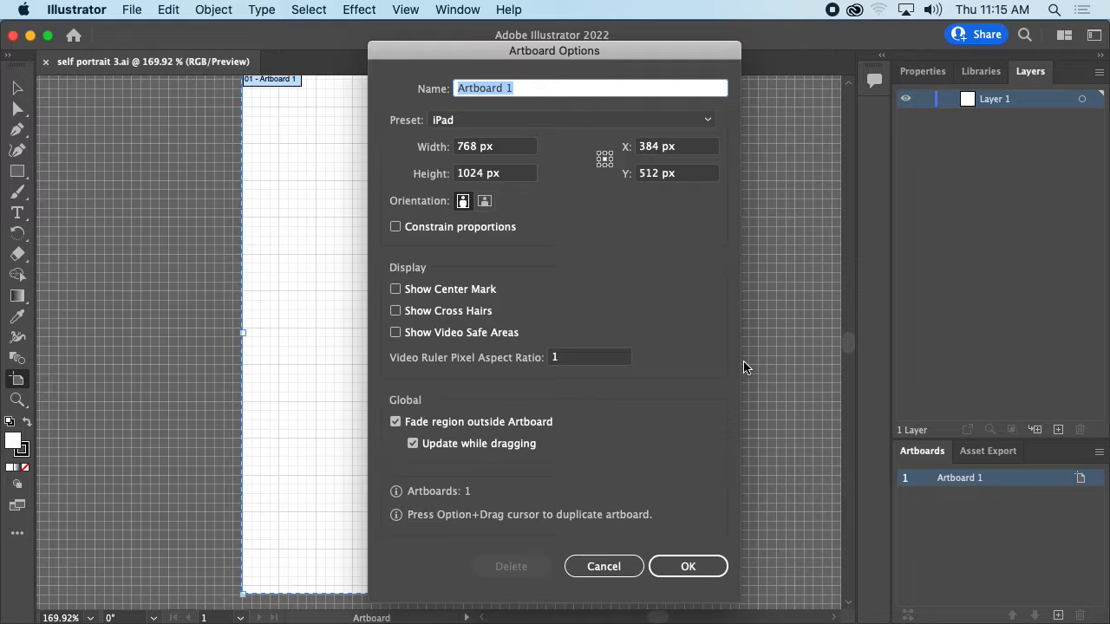
{"action": "left_click", "coordinate": [479, 148]}
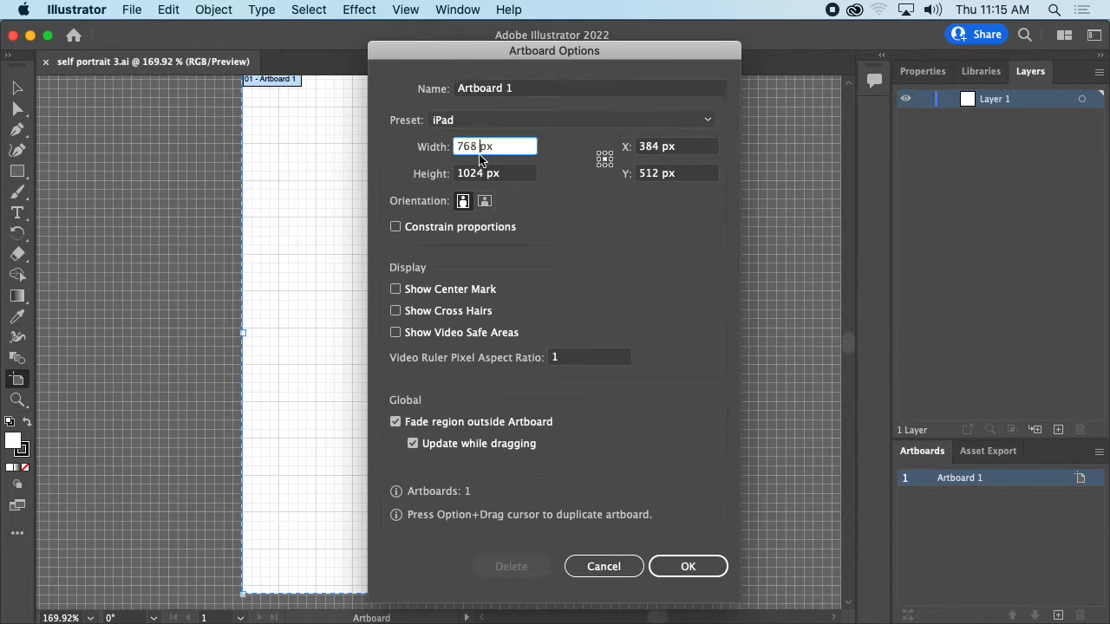
{"action": "left_click_drag", "start_coordinate": [479, 154], "coordinate": [442, 143]}
{"action": "type", "text": "1024"}
{"action": "left_click", "coordinate": [688, 566]}
Inspect the grid at the artboard's upper-right corner and review the artboard's dimensions in its options
{"action": "left_click_drag", "start_coordinate": [741, 121], "coordinate": [653, 279]}
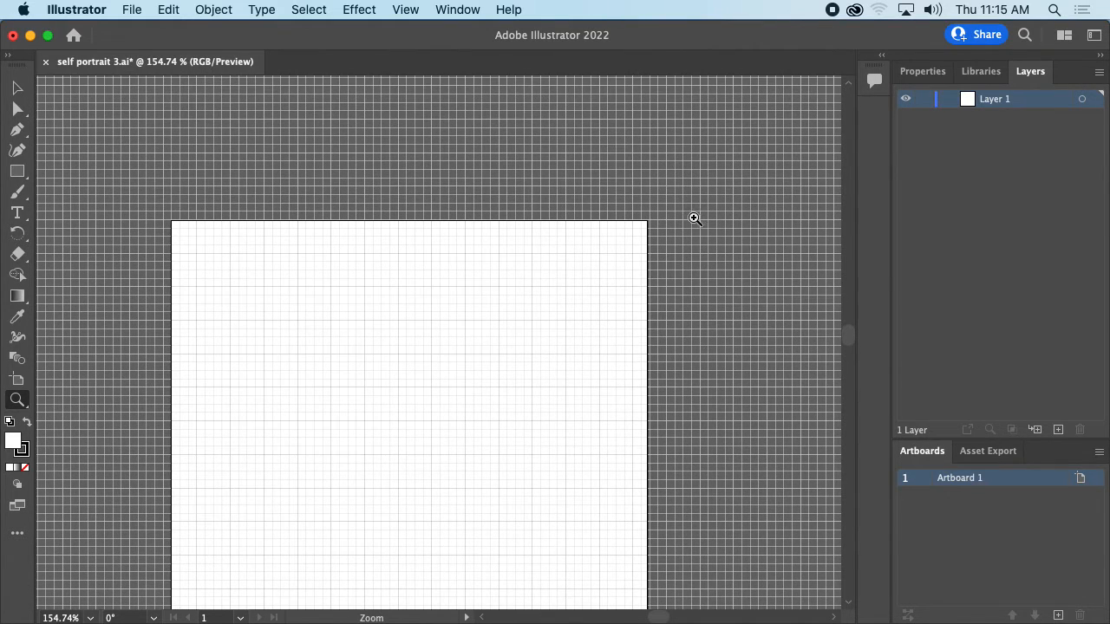
{"action": "key", "text": "super+equal"}
{"action": "key", "text": "super+equal"}
{"action": "left_click_drag", "start_coordinate": [716, 224], "coordinate": [506, 240]}
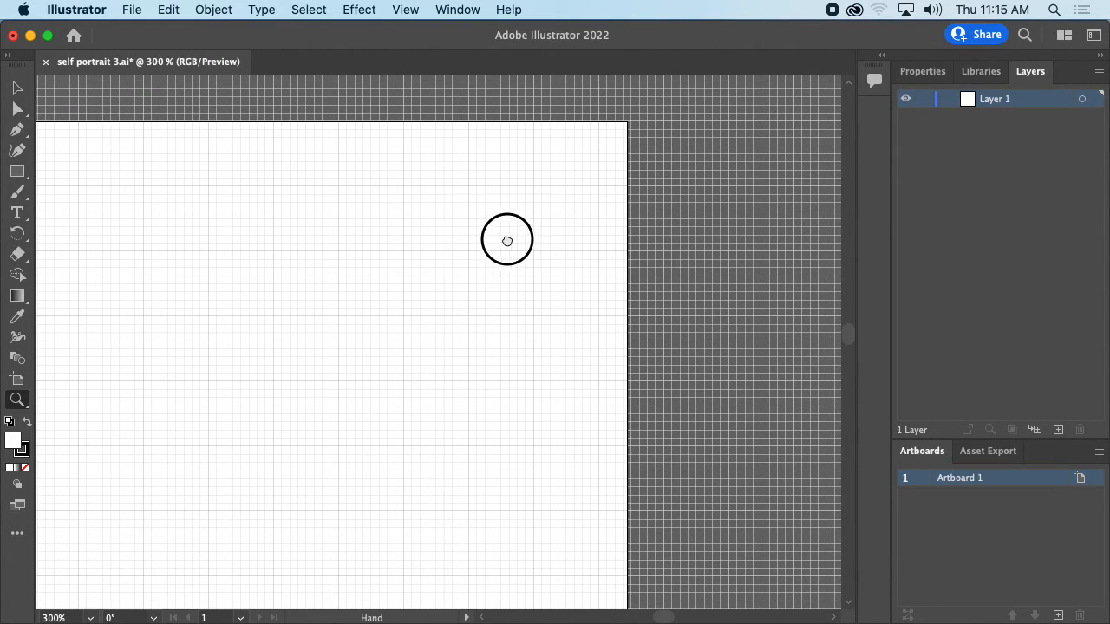
{"action": "left_click", "coordinate": [1080, 480]}
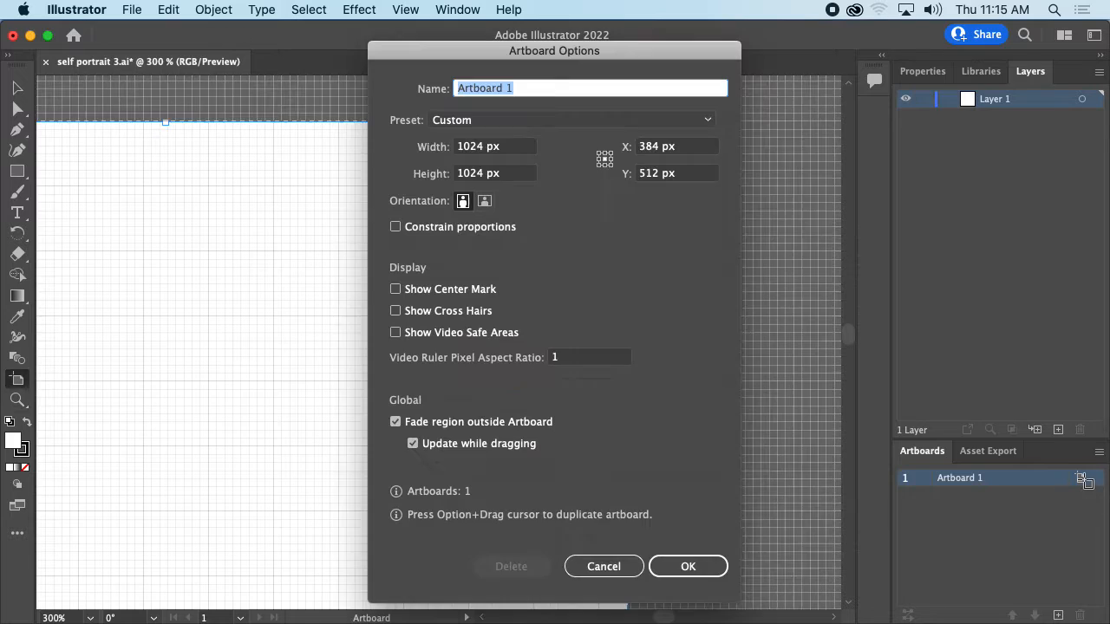
{"action": "left_click", "coordinate": [642, 566]}
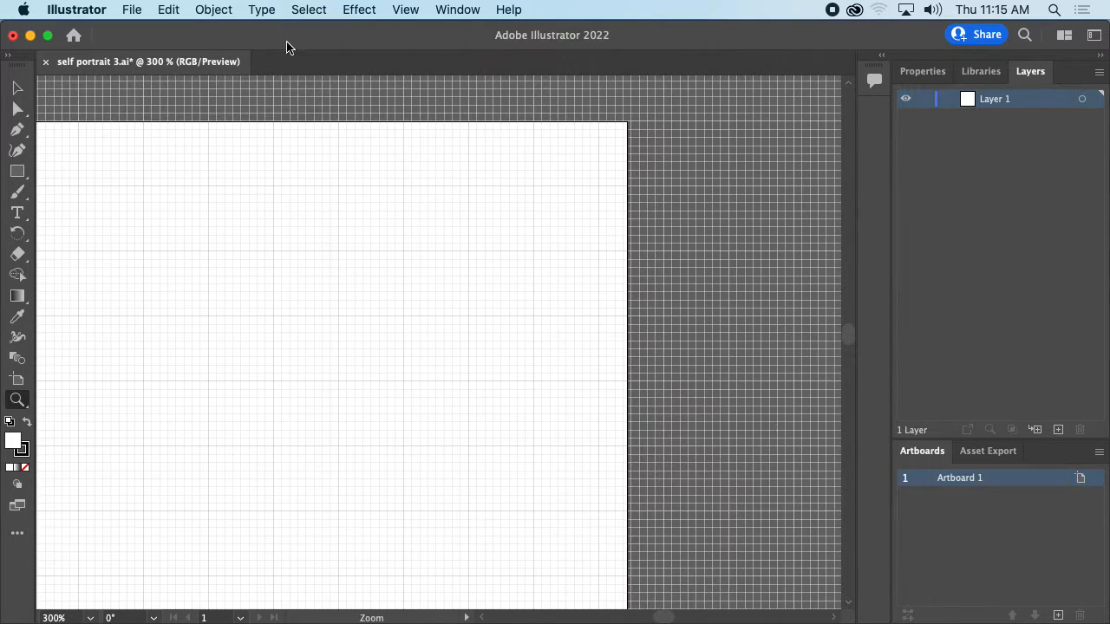
Set the grid spacing to a gridline every 64 px in the Guides & Grid preferences
{"action": "left_click", "coordinate": [75, 7]}
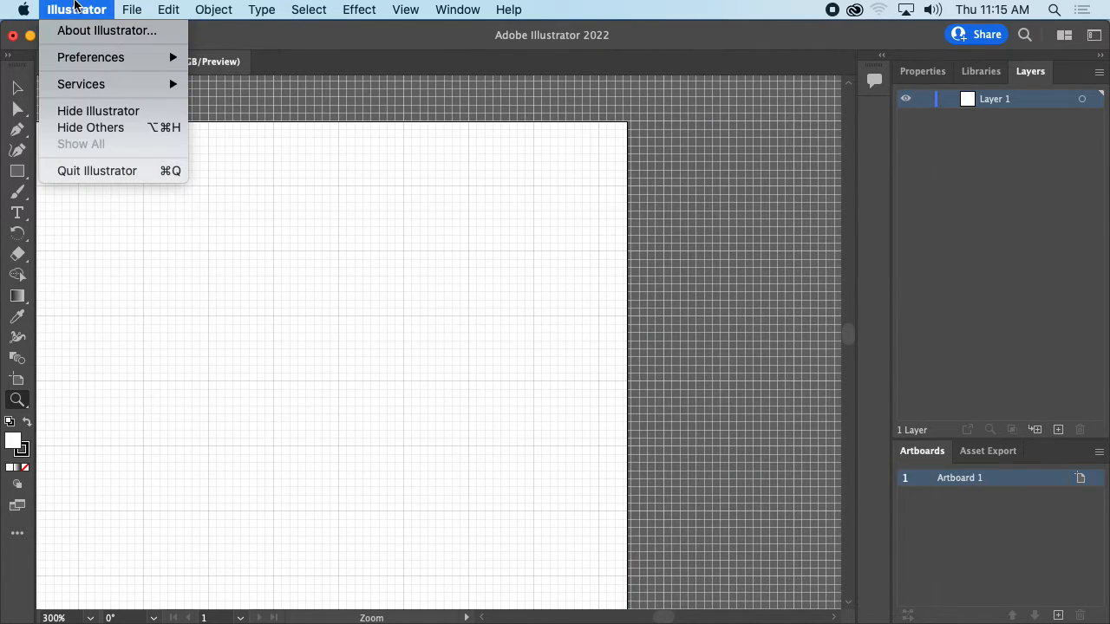
{"action": "mouse_move", "coordinate": [95, 61]}
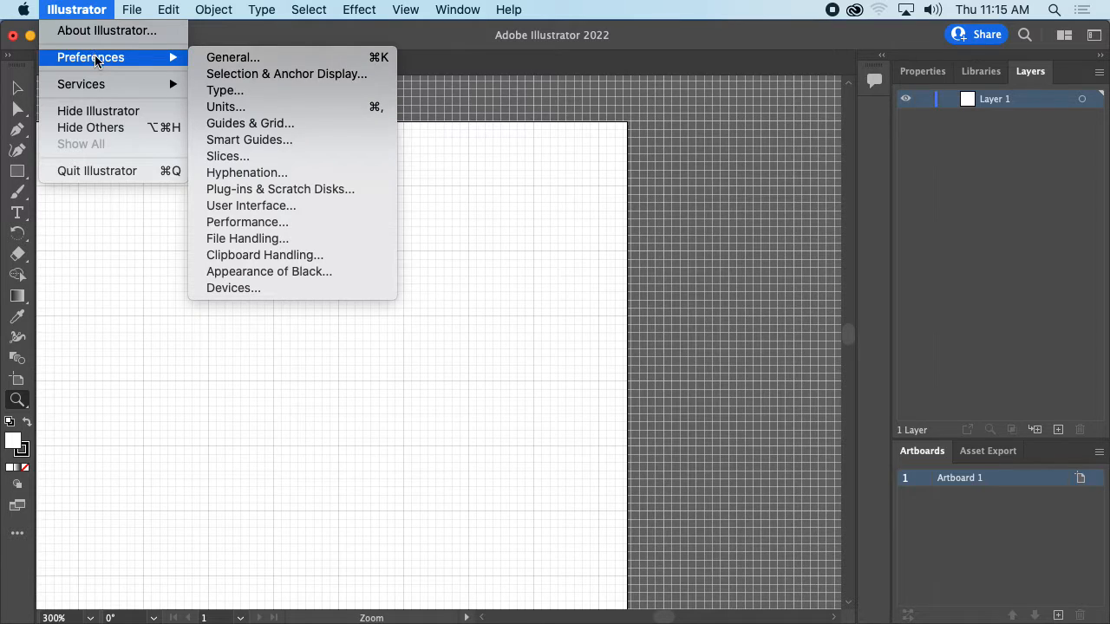
{"action": "left_click", "coordinate": [264, 130]}
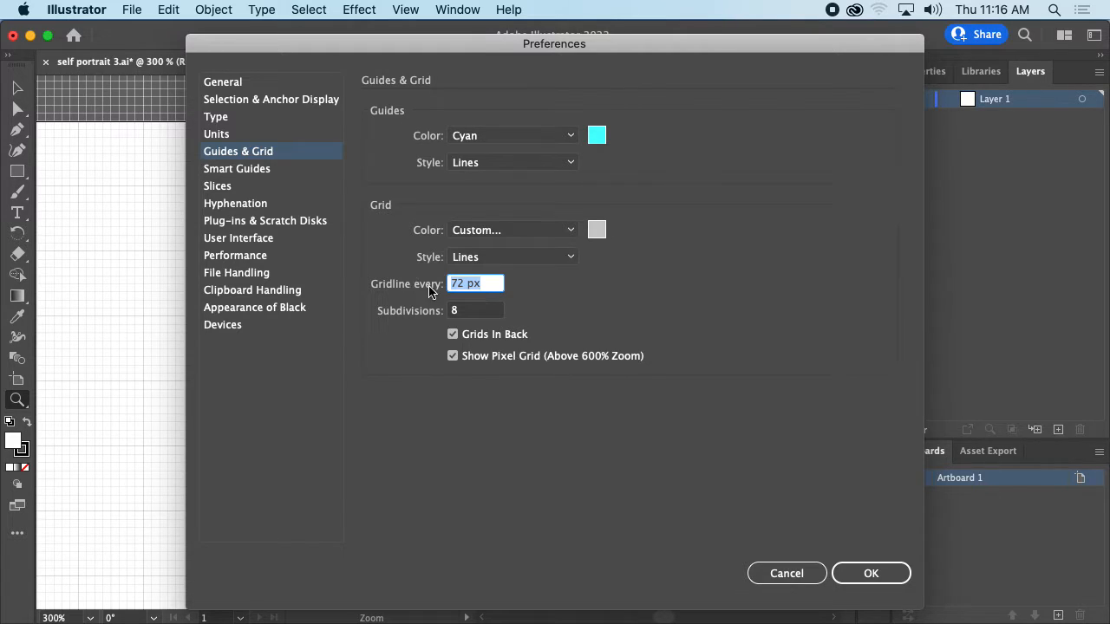
{"action": "left_click", "coordinate": [468, 284]}
{"action": "double_click", "coordinate": [469, 284]}
{"action": "type", "text": "64"}
Switch to the Calculator app and divide 1024 by 64
{"action": "key", "text": "super+space"}
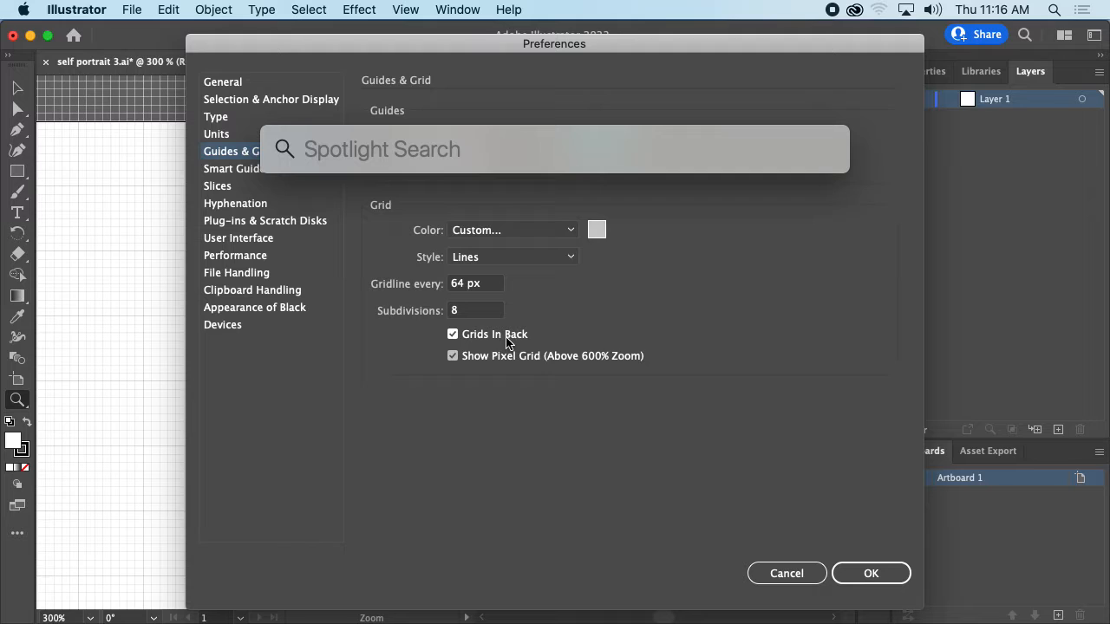
{"action": "type", "text": "calc"}
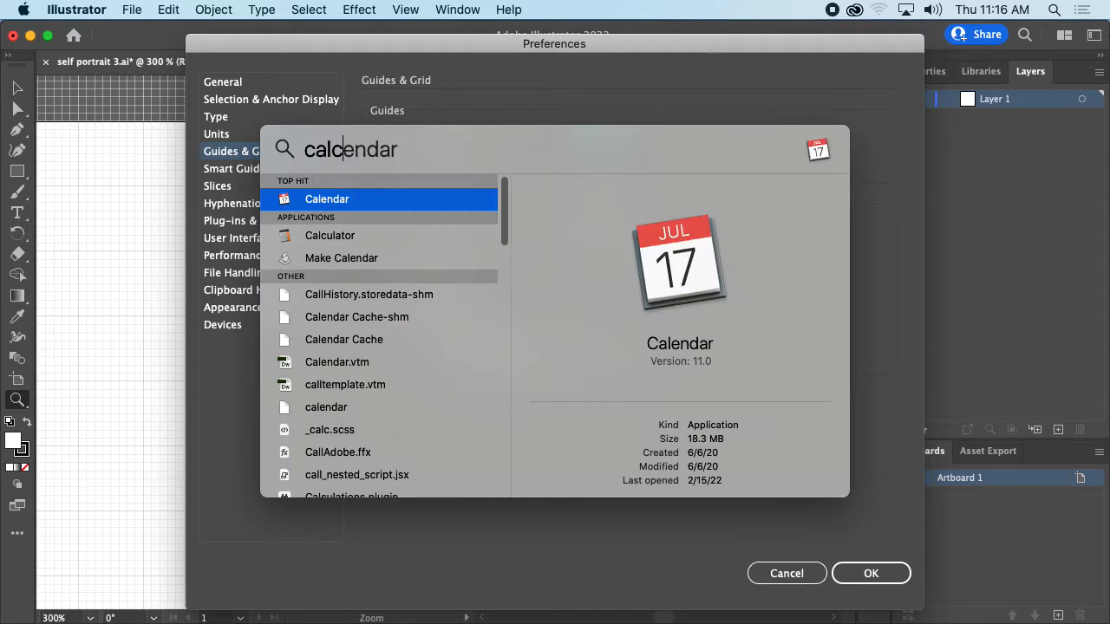
{"action": "key", "text": "Return"}
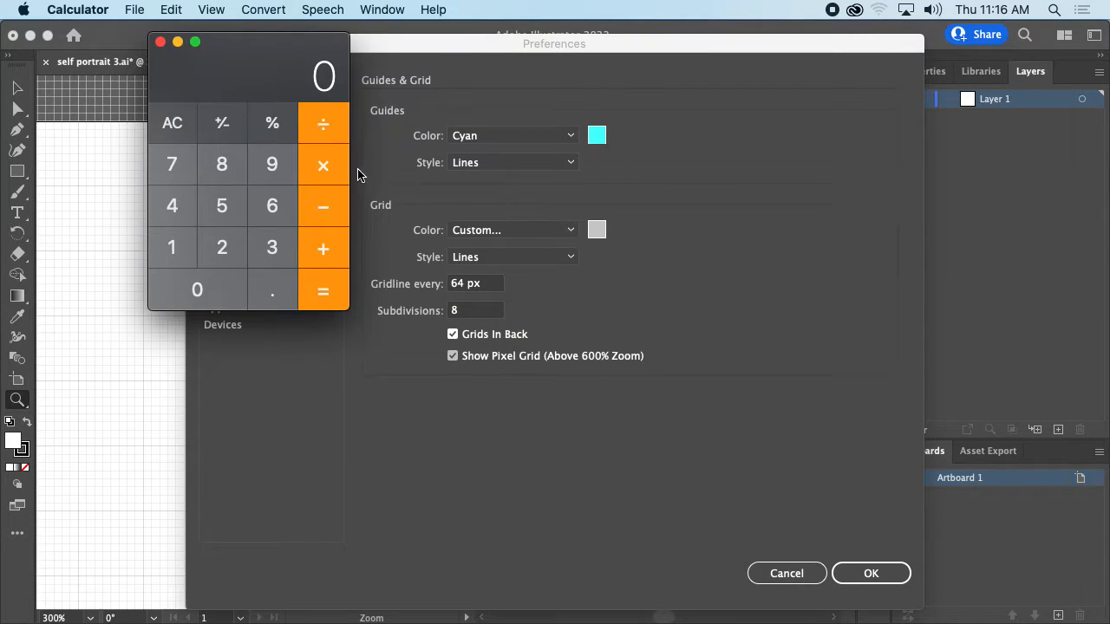
{"action": "left_click_drag", "start_coordinate": [230, 48], "coordinate": [869, 40]}
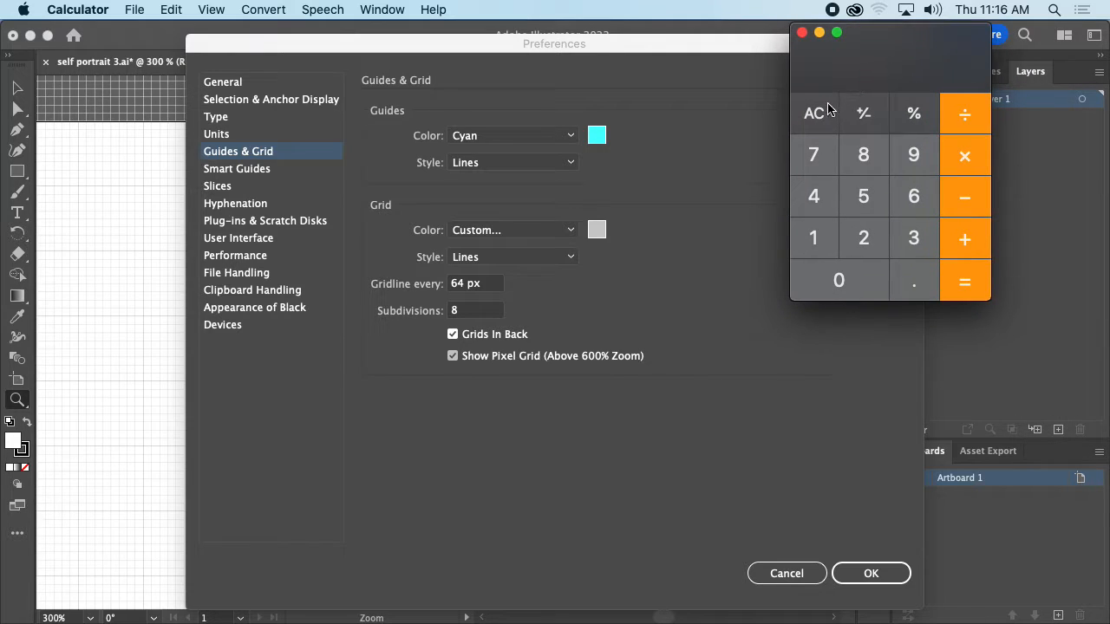
{"action": "left_click", "coordinate": [818, 252]}
{"action": "left_click", "coordinate": [830, 272]}
{"action": "left_click", "coordinate": [863, 239]}
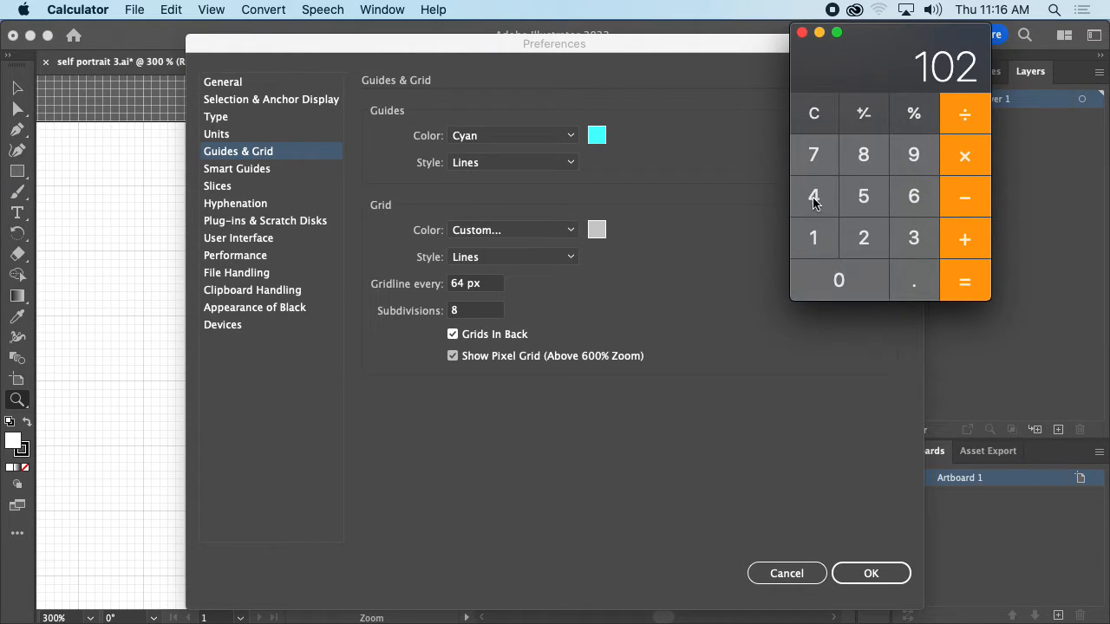
{"action": "left_click", "coordinate": [812, 193]}
{"action": "left_click", "coordinate": [963, 111]}
{"action": "left_click", "coordinate": [901, 200]}
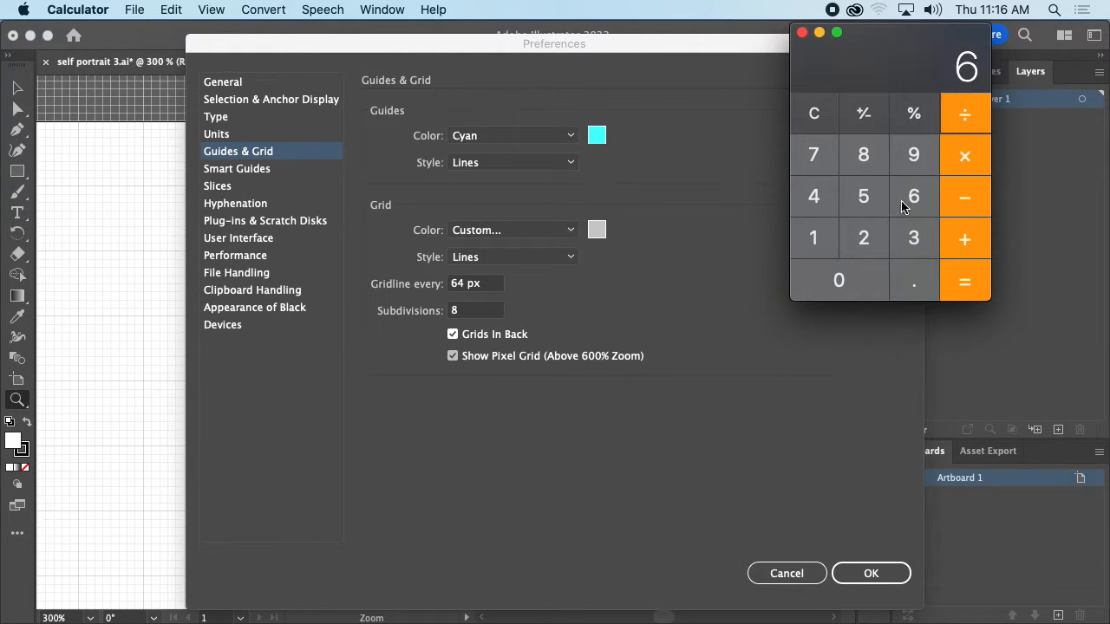
{"action": "key", "text": "4"}
{"action": "left_click", "coordinate": [970, 285]}
Run a second grid calculation in Calculator starting from 768, and quit Calculator
{"action": "left_click", "coordinate": [811, 116]}
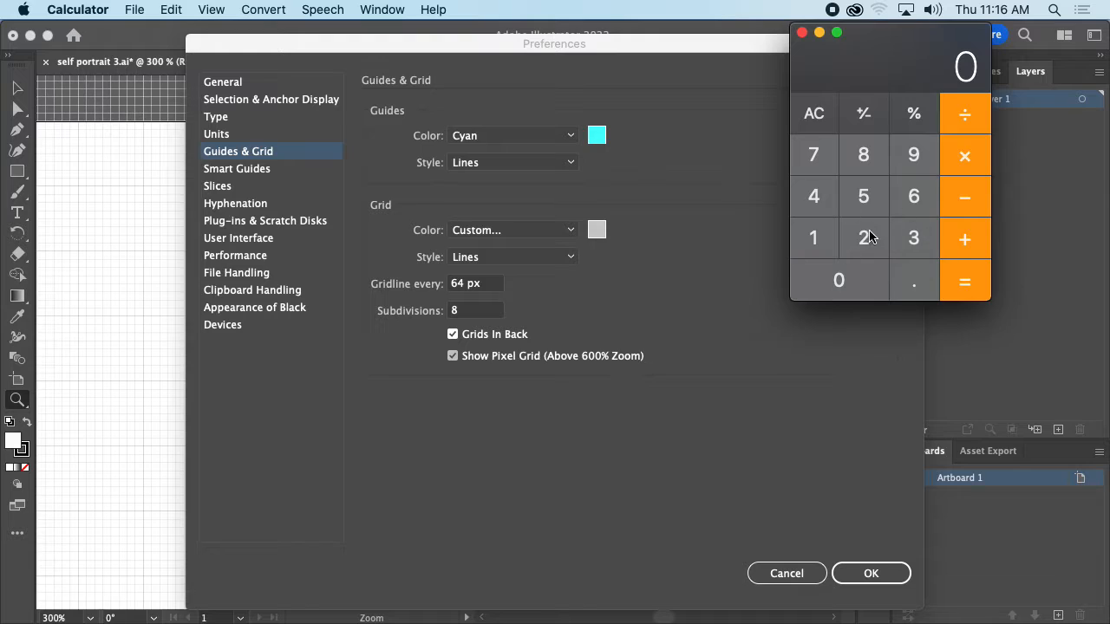
{"action": "left_click", "coordinate": [815, 160]}
{"action": "left_click", "coordinate": [902, 196]}
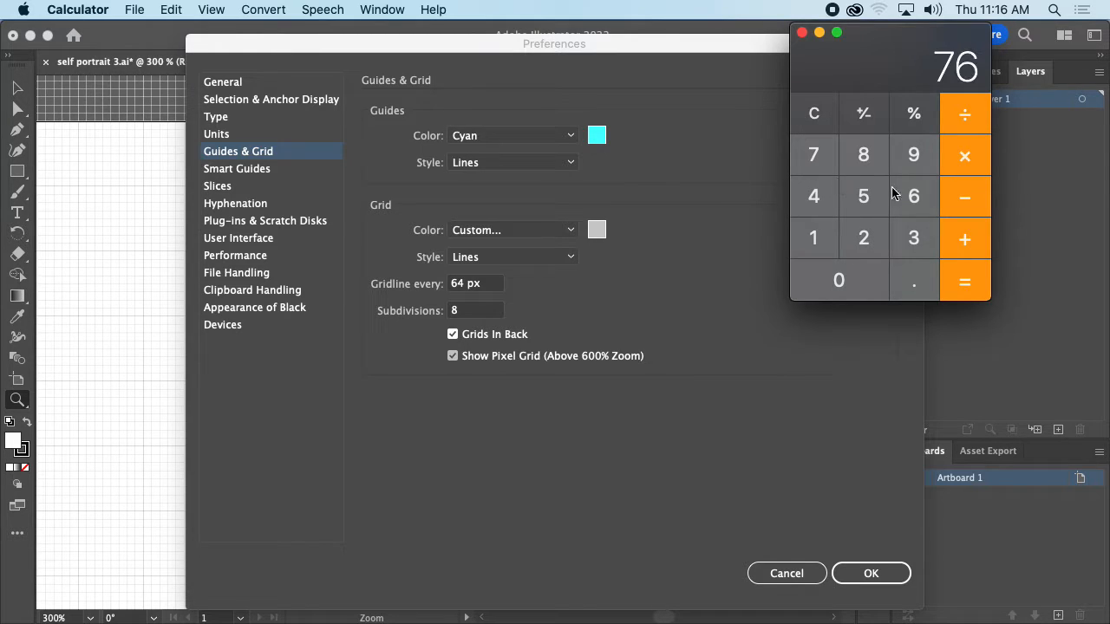
{"action": "left_click", "coordinate": [864, 156]}
{"action": "key", "text": "1"}
{"action": "left_click", "coordinate": [906, 201]}
{"action": "left_click", "coordinate": [963, 282]}
{"action": "key", "text": "super+q"}
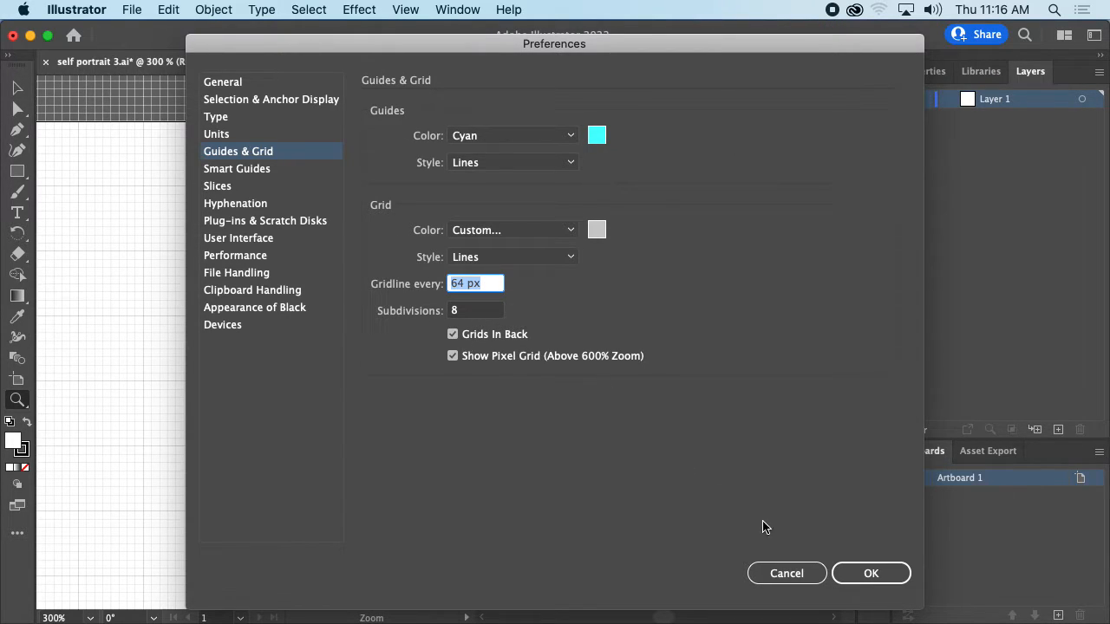
Apply the new grid spacing and inspect how the gridlines meet the artboard's upper-right corner
{"action": "left_click", "coordinate": [877, 576]}
{"action": "left_click_drag", "start_coordinate": [577, 233], "coordinate": [706, 240]}
{"action": "left_click_drag", "start_coordinate": [610, 230], "coordinate": [775, 352]}
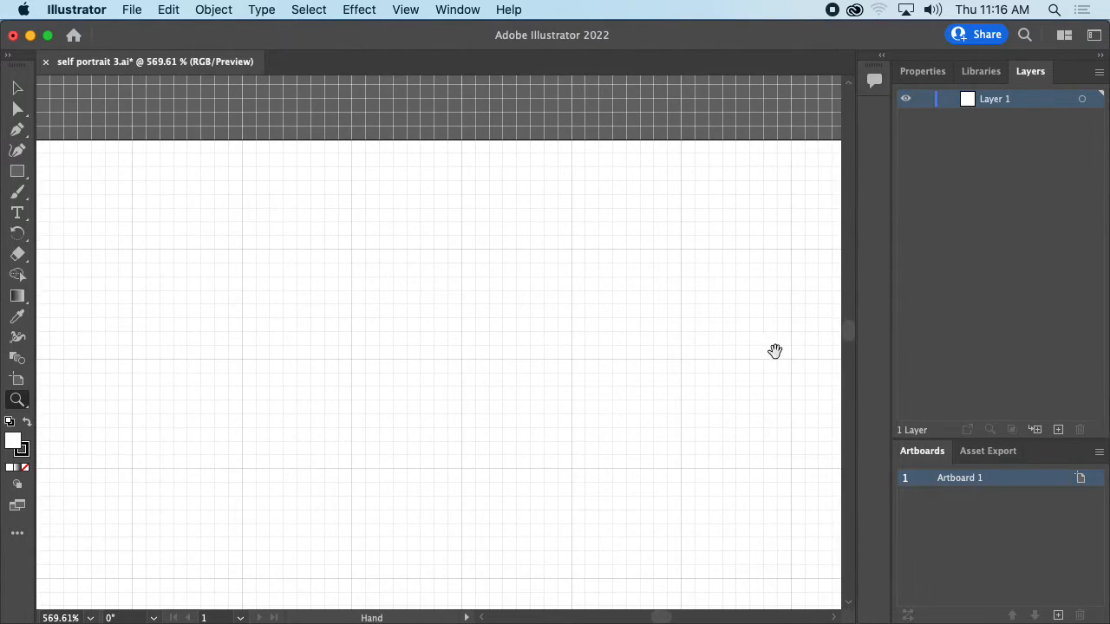
{"action": "left_click_drag", "start_coordinate": [471, 360], "coordinate": [398, 361]}
{"action": "left_click_drag", "start_coordinate": [660, 317], "coordinate": [634, 345]}
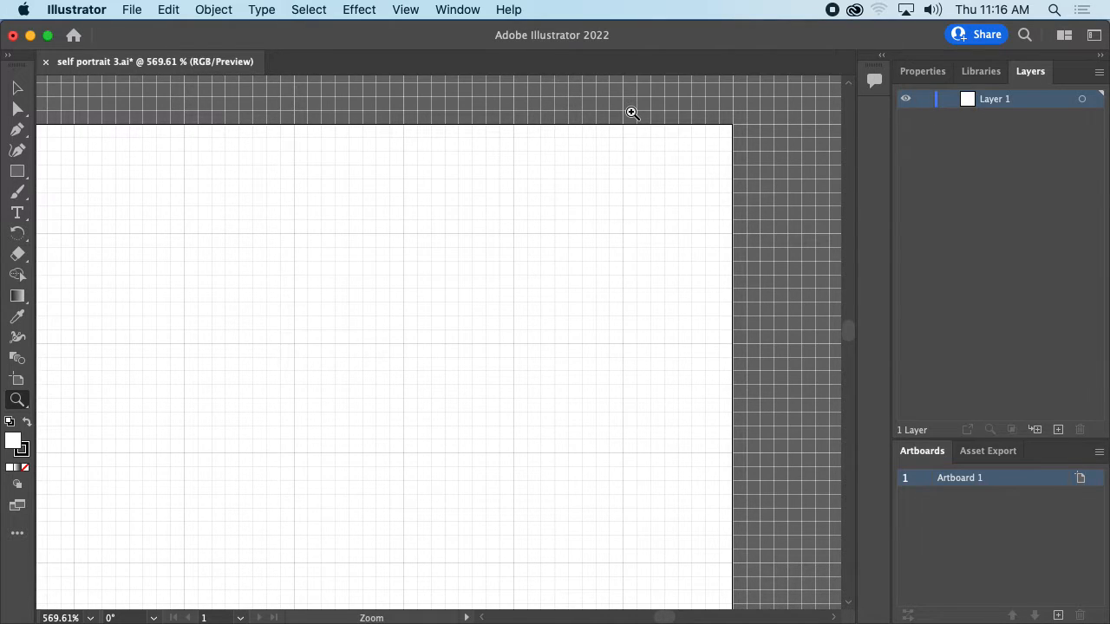
Set the grid's subdivisions to 4 in the Guides & Grid preferences
{"action": "left_click", "coordinate": [68, 9]}
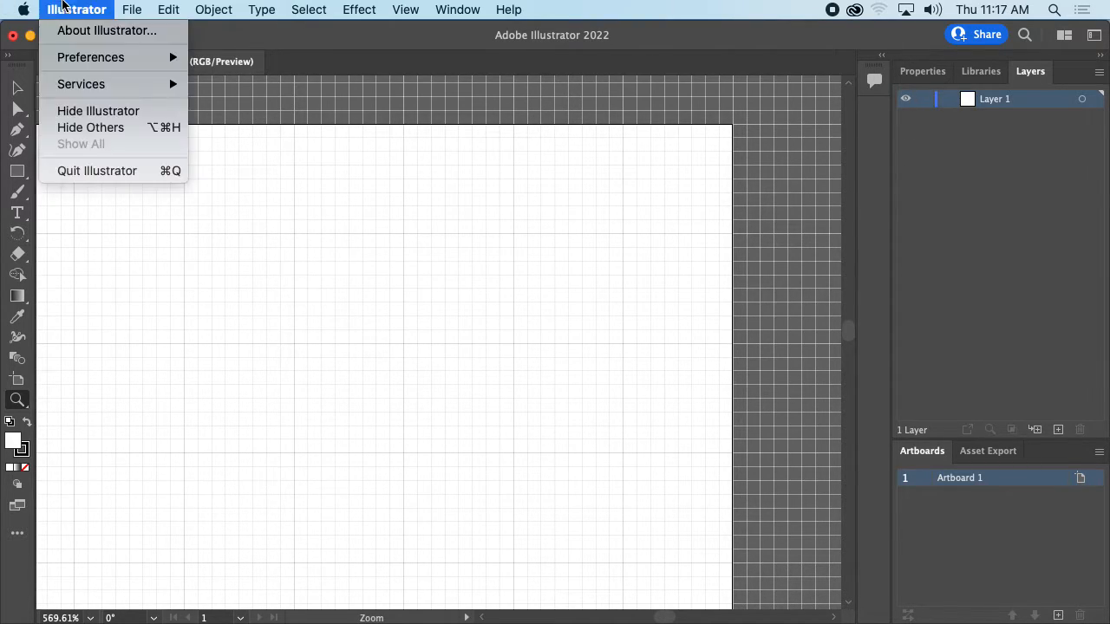
{"action": "mouse_move", "coordinate": [98, 61]}
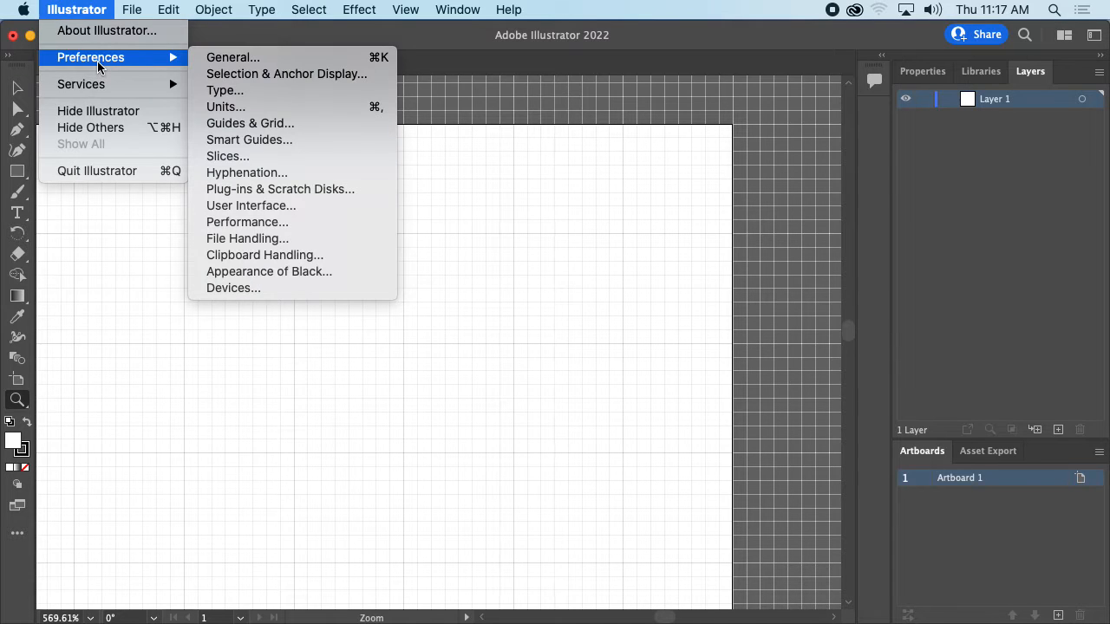
{"action": "left_click", "coordinate": [298, 125]}
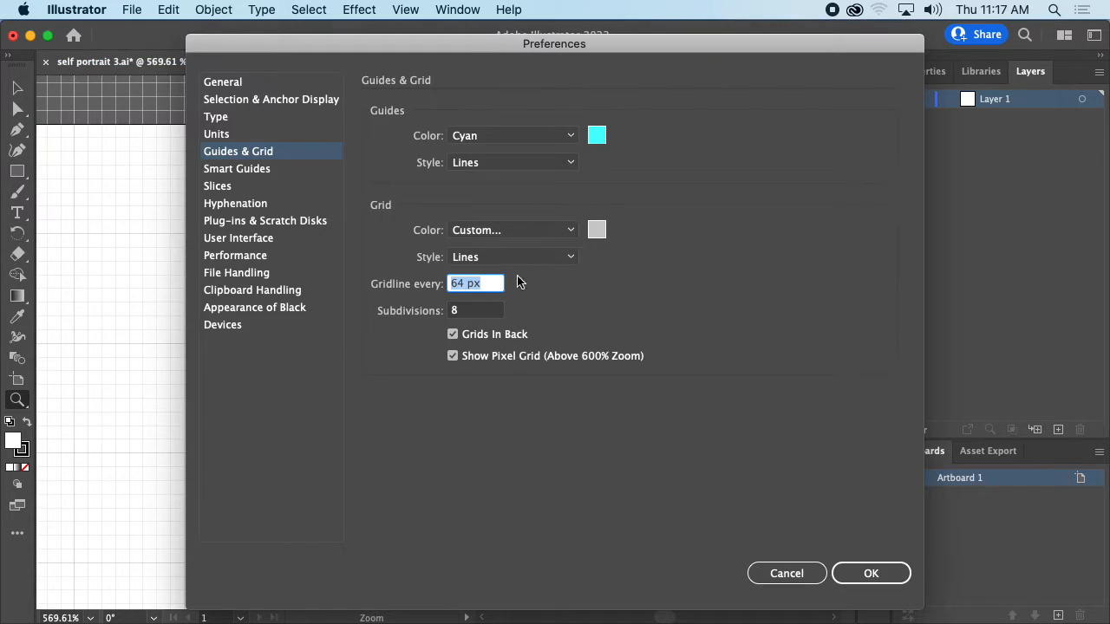
{"action": "left_click", "coordinate": [462, 314]}
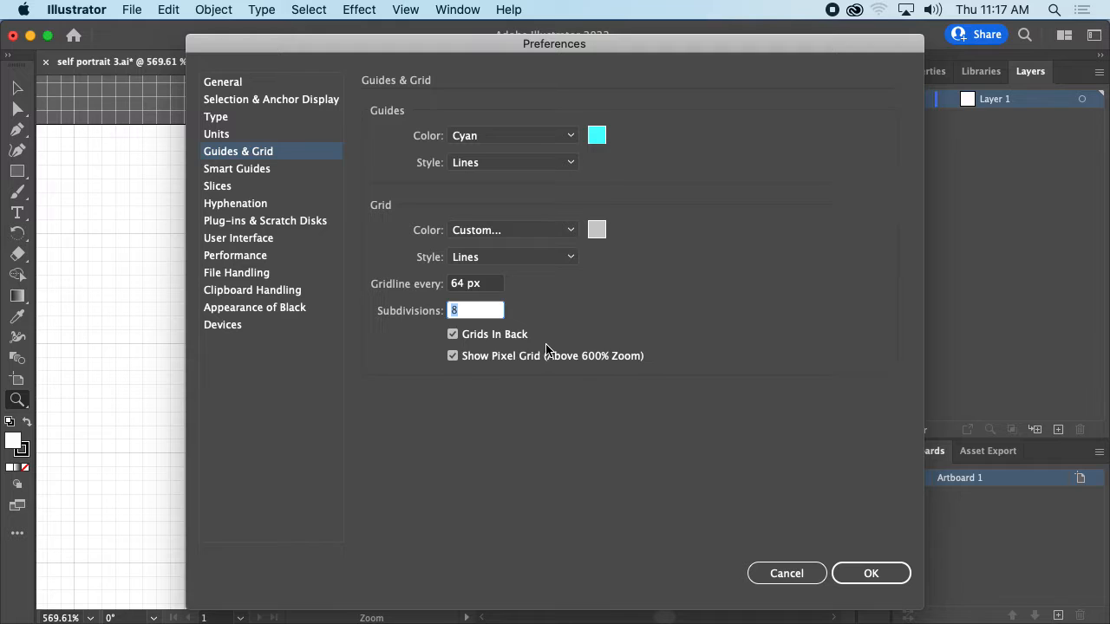
{"action": "left_click", "coordinate": [902, 574]}
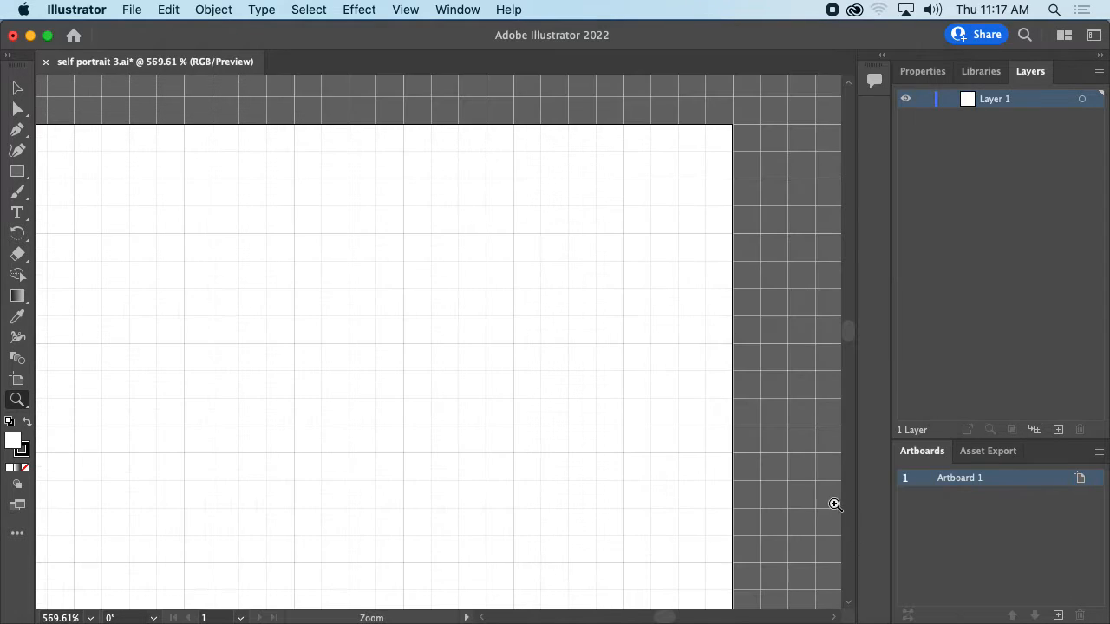
Zoom out to 150% to examine the new grid across the artboard's full width
{"action": "left_click_drag", "start_coordinate": [645, 308], "coordinate": [587, 349]}
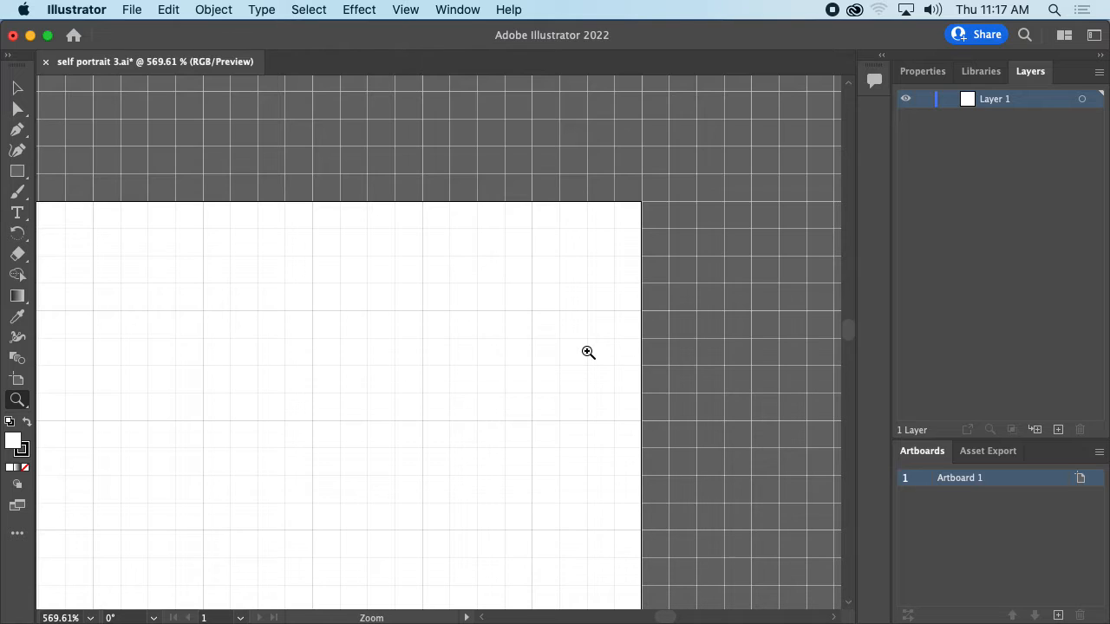
{"action": "key", "text": "super+minus"}
{"action": "key", "text": "super+minus"}
{"action": "key", "text": "super+minus"}
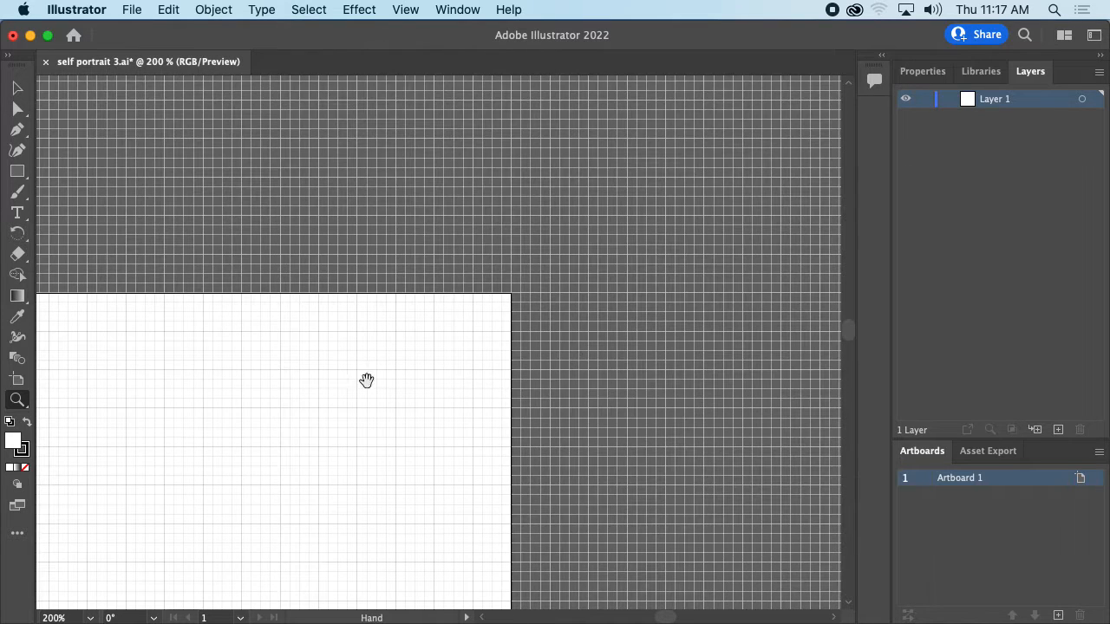
{"action": "left_click_drag", "start_coordinate": [366, 381], "coordinate": [604, 255]}
{"action": "key", "text": "super+minus"}
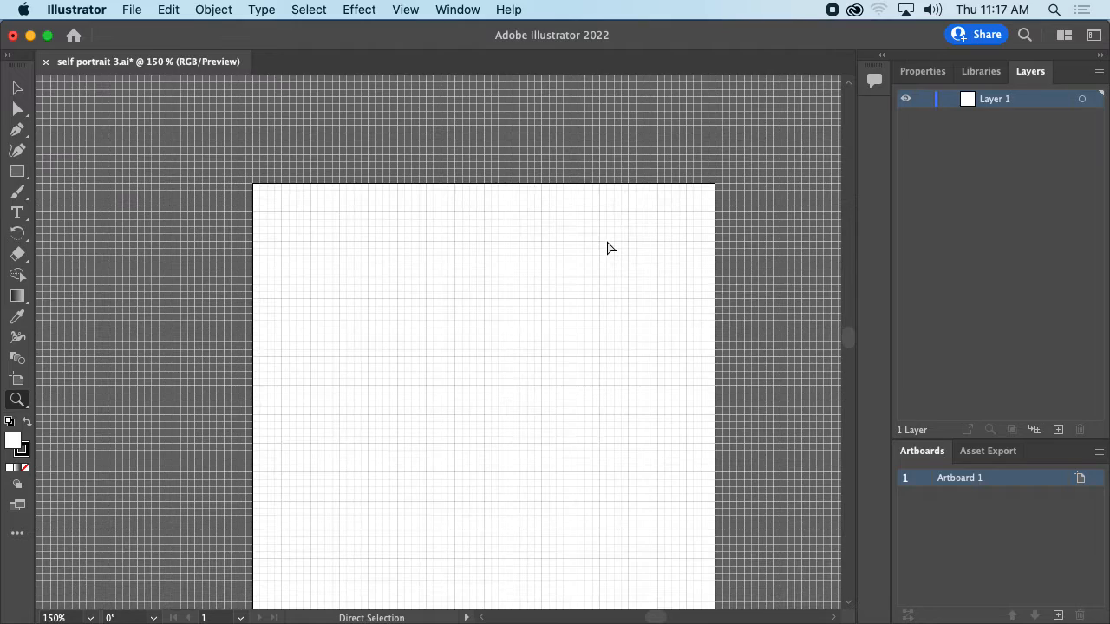
{"action": "key", "text": "super+minus"}
{"action": "key", "text": "super+equal"}
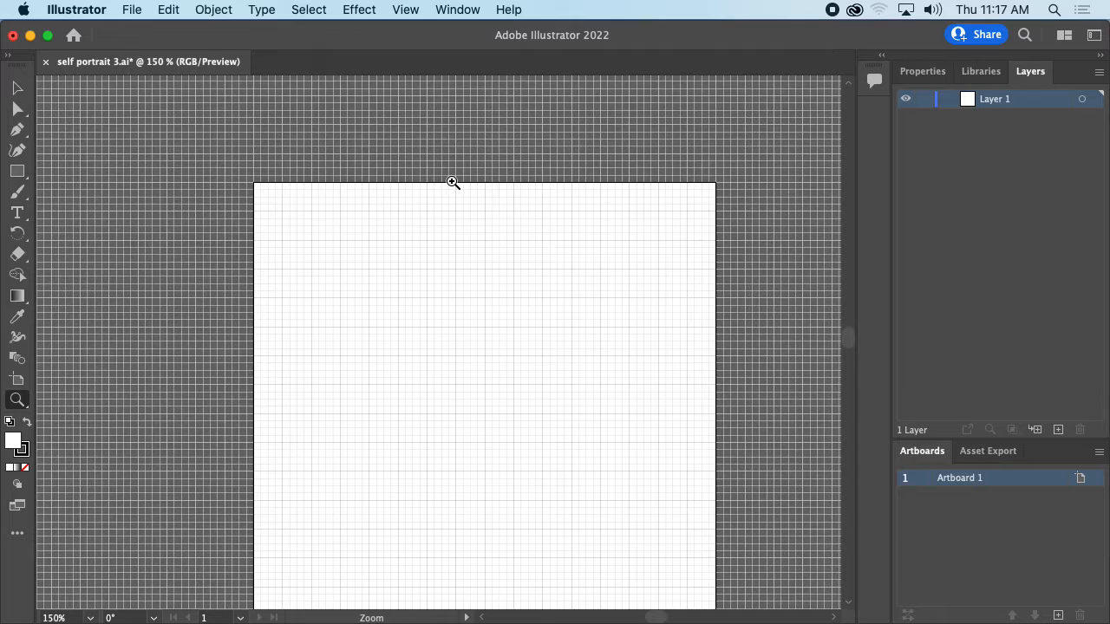
Toggle the document rulers on and off twice
{"action": "key", "text": "super+r"}
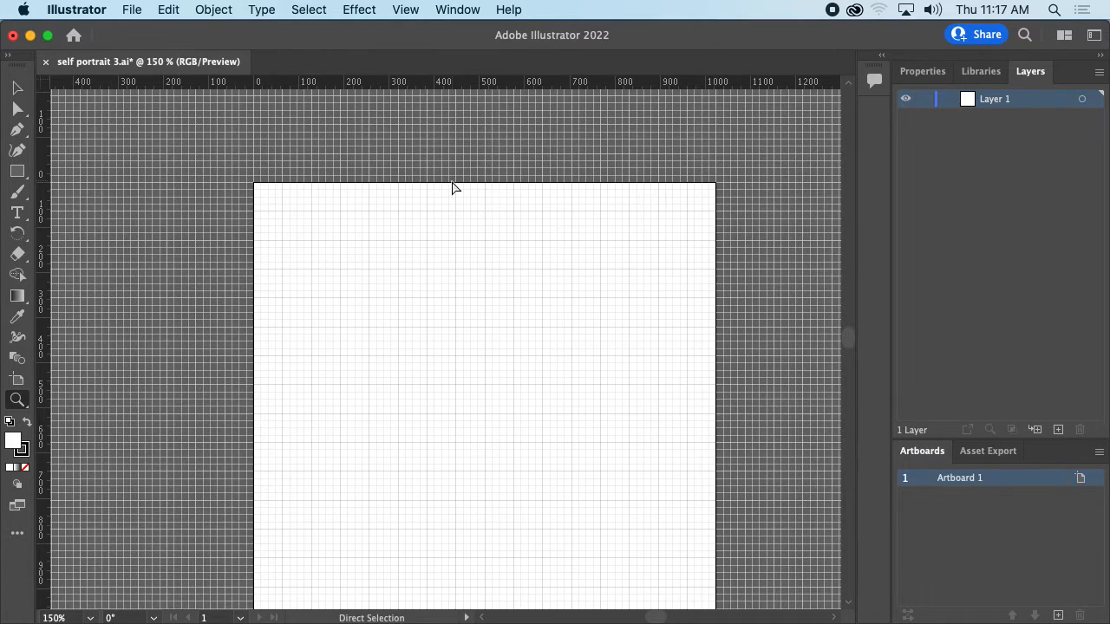
{"action": "key", "text": "super+r"}
{"action": "key", "text": "super+r"}
{"action": "key", "text": "super+r"}
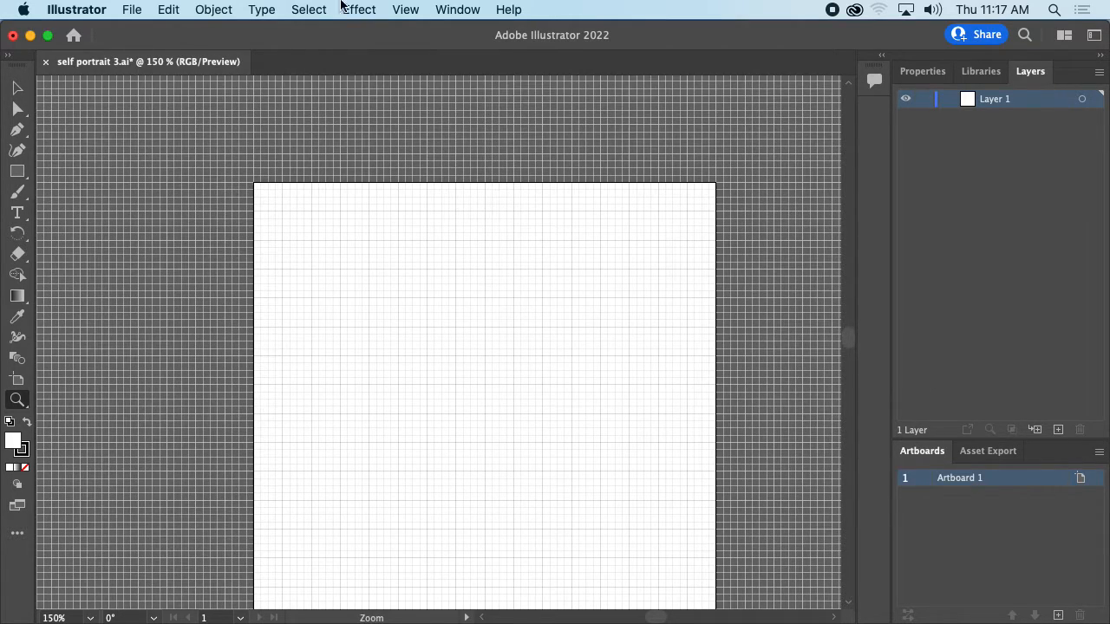
Show the document rulers
{"action": "left_click", "coordinate": [403, 9]}
{"action": "scroll", "coordinate": [441, 346], "scroll_direction": "down", "scroll_amount": 5}
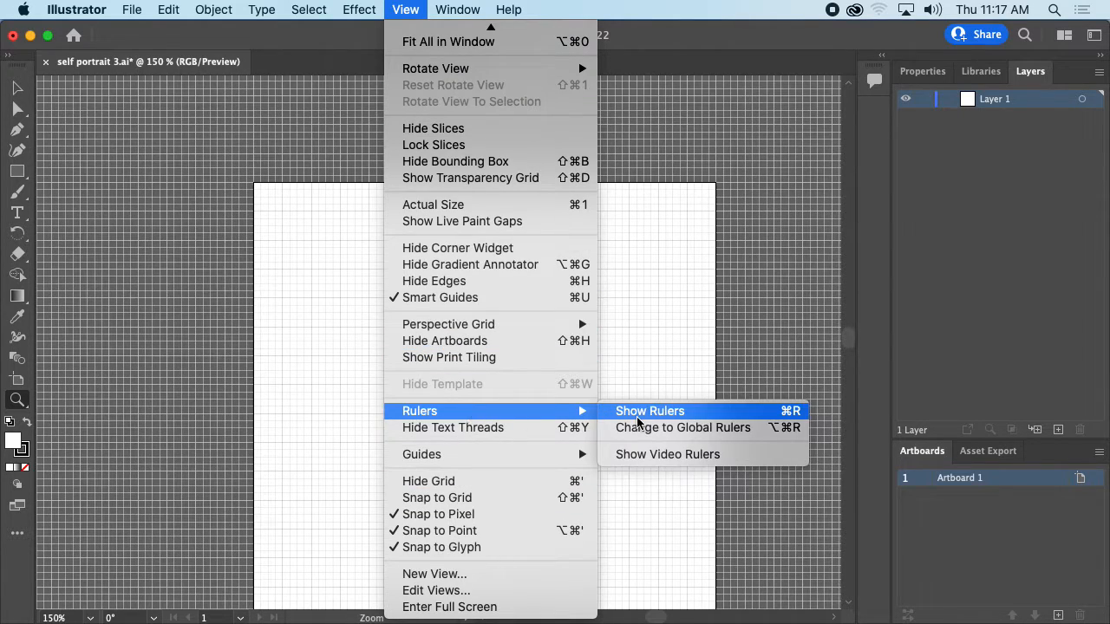
{"action": "left_click", "coordinate": [645, 416]}
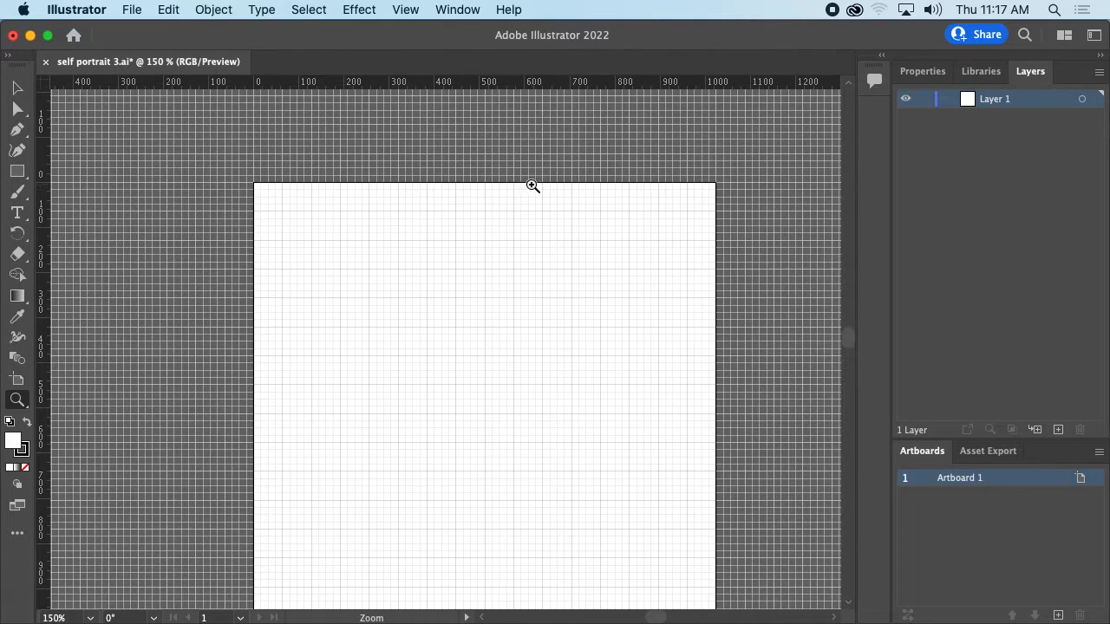
Place a horizontal ruler guide about 64 px below the artboard's upper edge
{"action": "scroll", "coordinate": [505, 193], "scroll_direction": "up", "scroll_amount": 2}
{"action": "left_click", "coordinate": [499, 211]}
{"action": "key", "text": "space"}
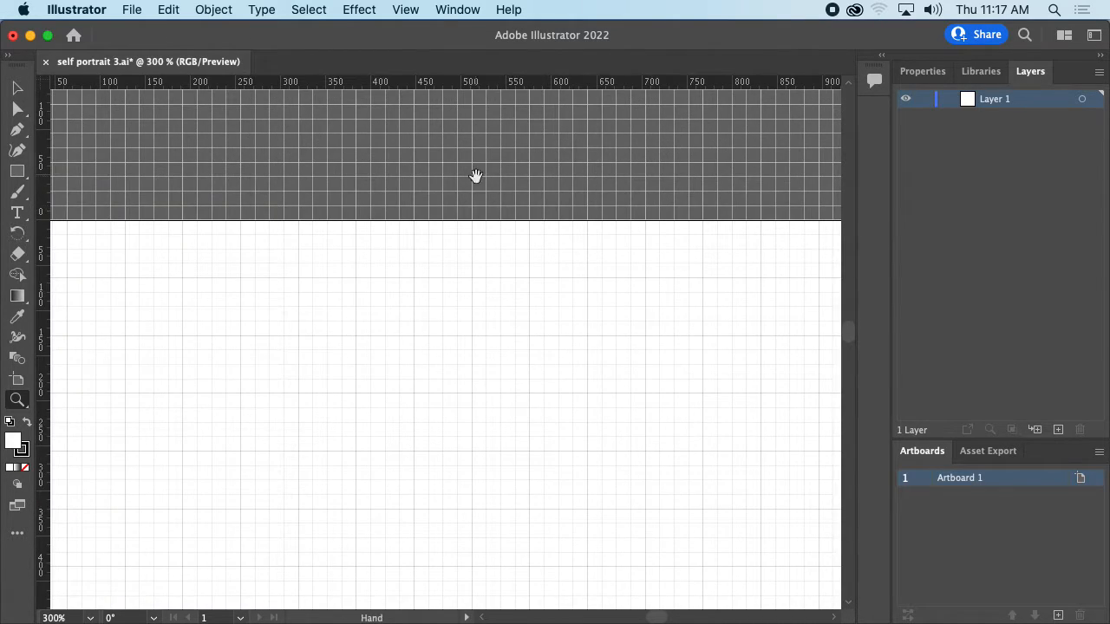
{"action": "left_click_drag", "start_coordinate": [476, 176], "coordinate": [384, 217]}
{"action": "left_click", "coordinate": [384, 218]}
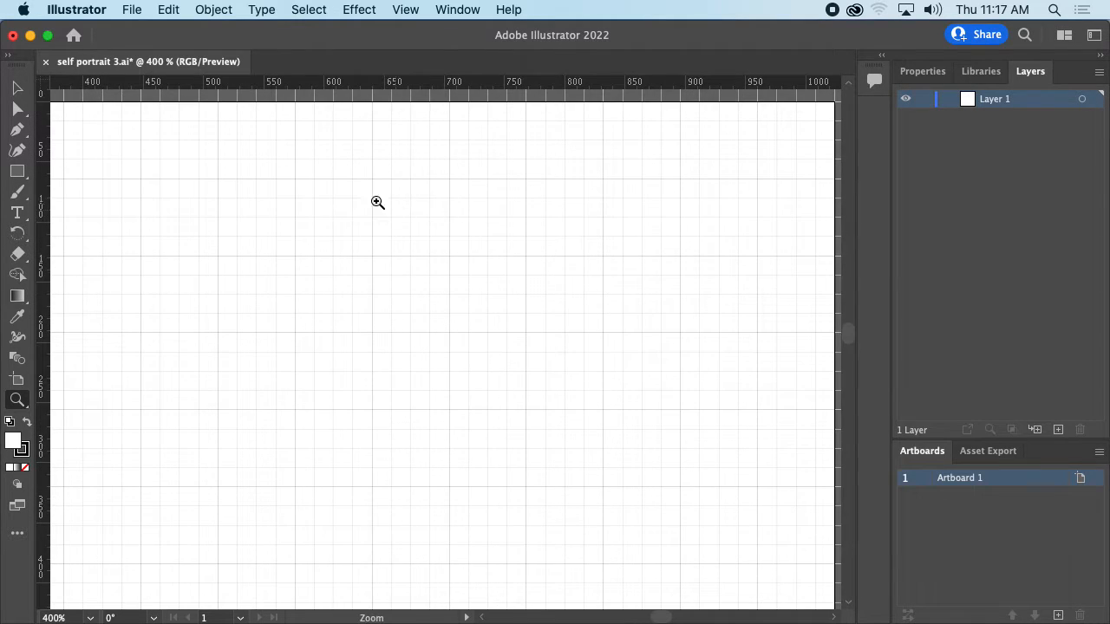
{"action": "left_click", "coordinate": [607, 241], "text": "alt"}
{"action": "left_click", "coordinate": [633, 244], "text": "alt"}
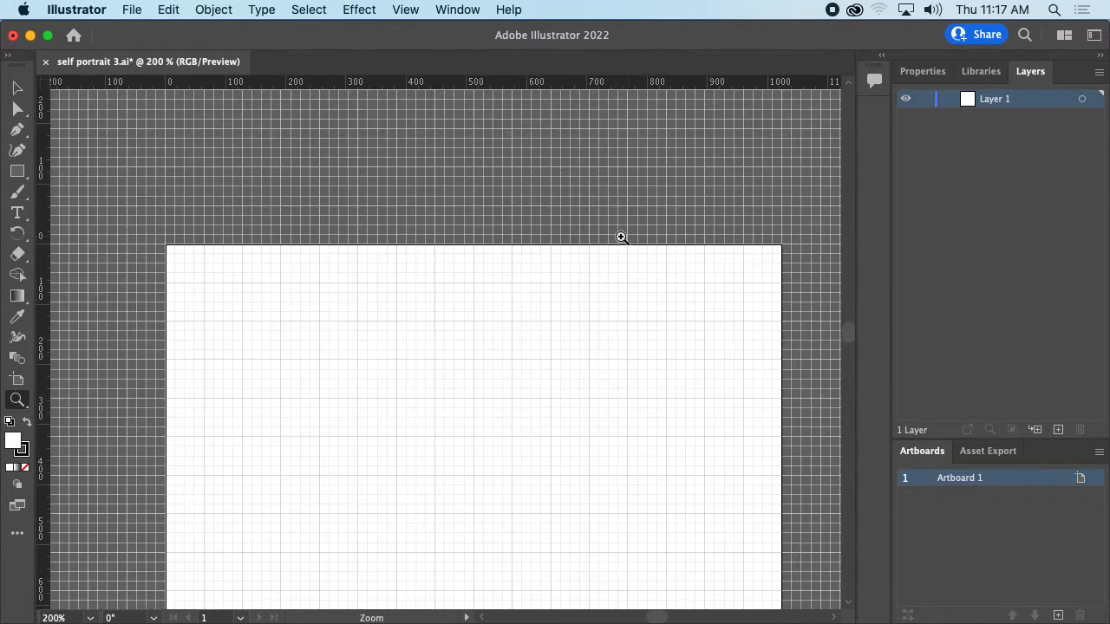
{"action": "left_click_drag", "start_coordinate": [445, 85], "coordinate": [442, 285]}
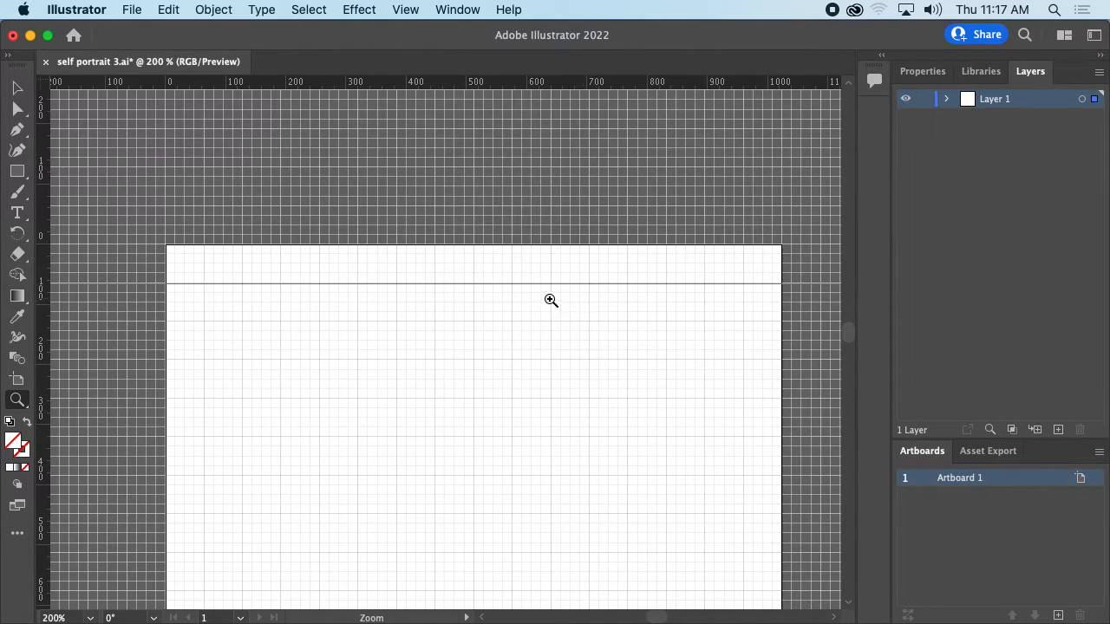
Hide the grid and place a vertical ruler guide about 125 px inside the artboard's left edge
{"action": "key", "text": "super+apostrophe"}
{"action": "left_click_drag", "start_coordinate": [374, 342], "coordinate": [481, 262]}
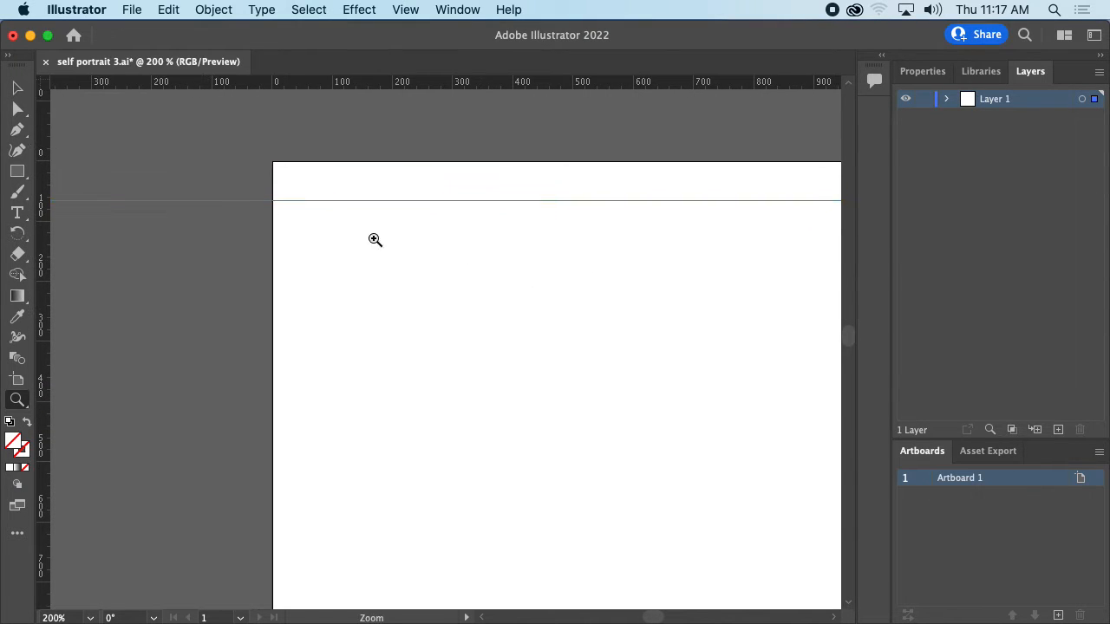
{"action": "left_click_drag", "start_coordinate": [45, 157], "coordinate": [345, 236]}
Place a second vertical guide at about 900 px, near the artboard's right edge
{"action": "left_click_drag", "start_coordinate": [623, 299], "coordinate": [308, 276]}
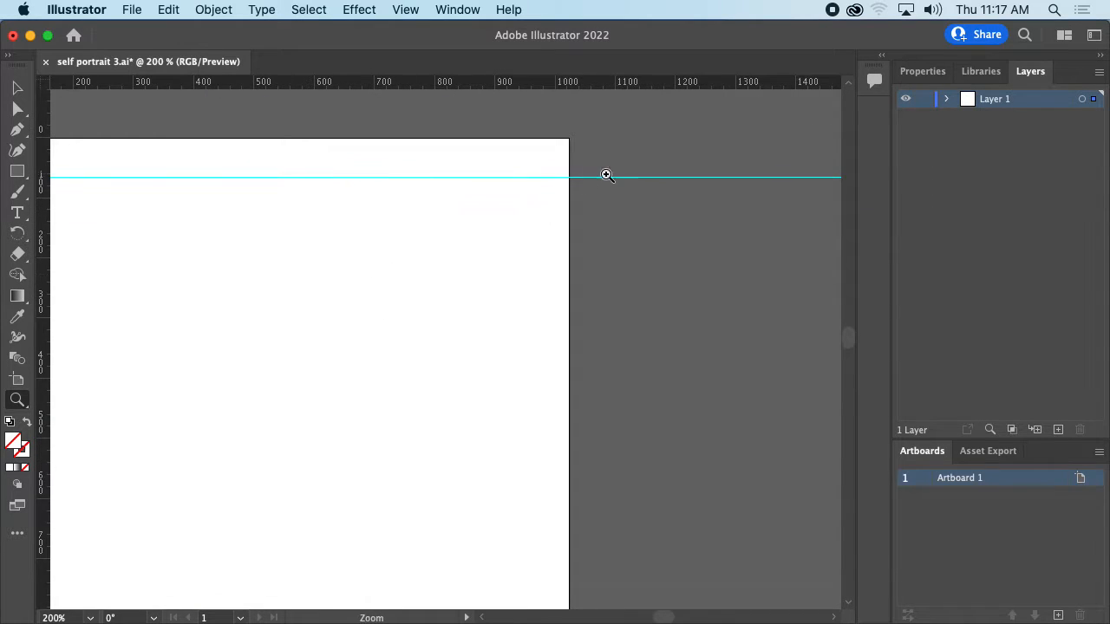
{"action": "left_click_drag", "start_coordinate": [208, 211], "coordinate": [338, 238]}
{"action": "key", "text": "super+minus"}
{"action": "key", "text": "super+minus"}
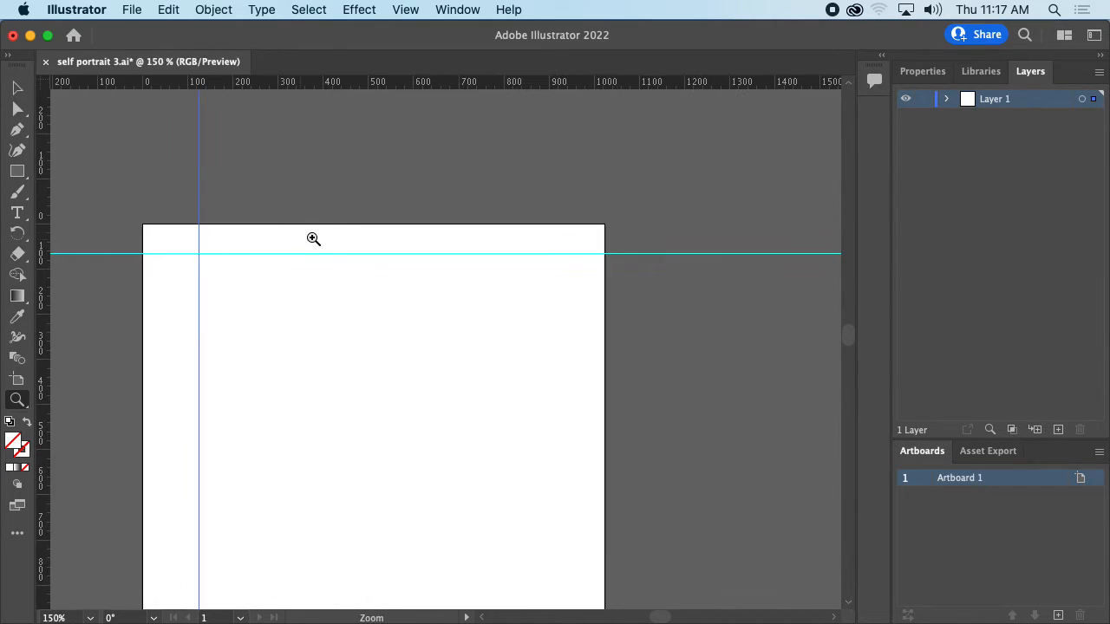
{"action": "left_click", "coordinate": [315, 248]}
{"action": "left_click_drag", "start_coordinate": [44, 198], "coordinate": [575, 247]}
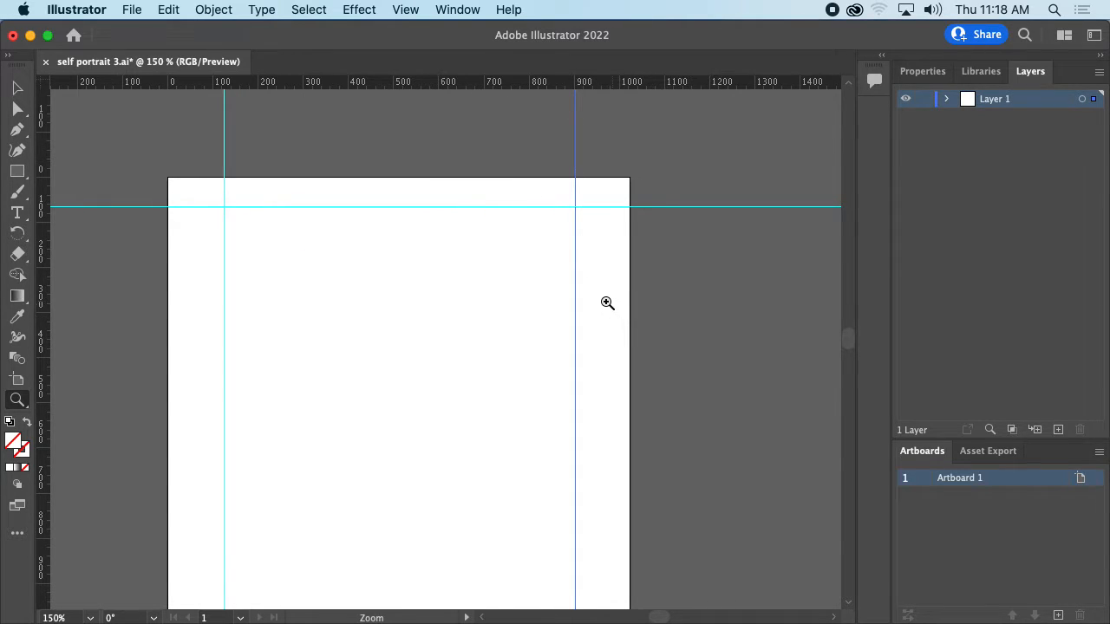
Undo the placement of the horizontal guide and both vertical guides
{"action": "key", "text": "super+z"}
{"action": "key", "text": "super+z"}
{"action": "key", "text": "super+z"}
{"action": "key", "text": "super+z"}
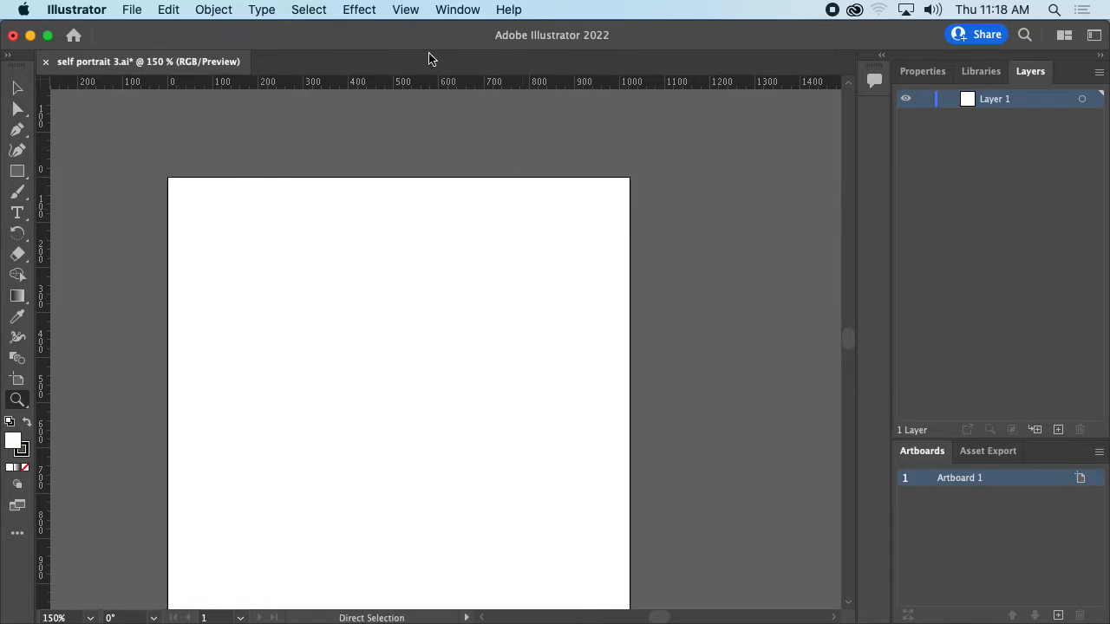
Examine the guide commands for hiding, locking, making, releasing and clearing guides
{"action": "left_click", "coordinate": [406, 10]}
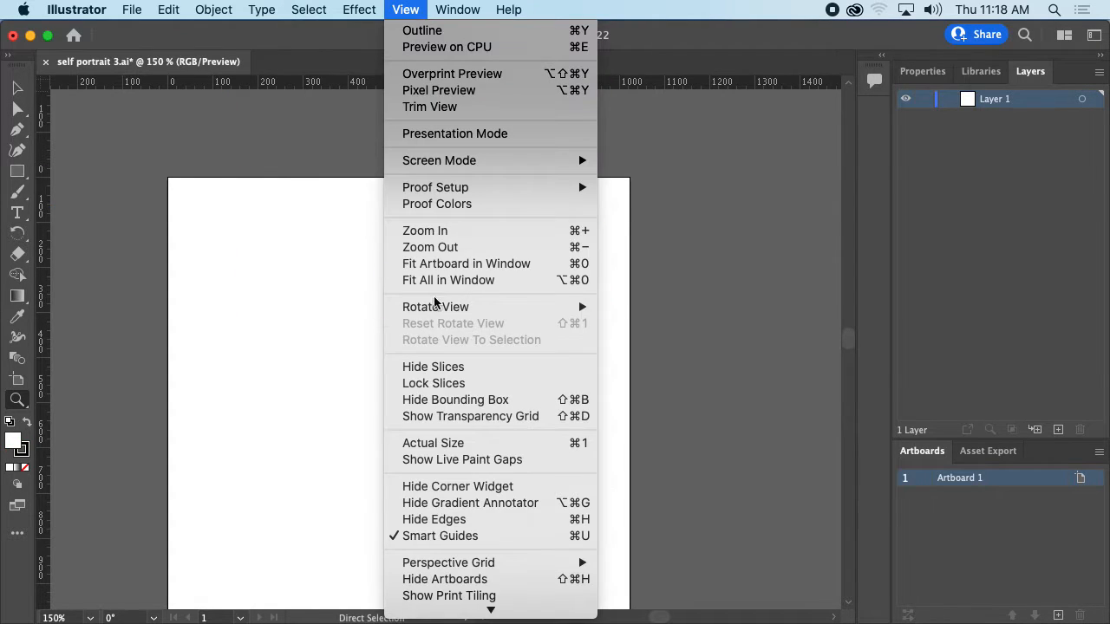
{"action": "scroll", "coordinate": [447, 334], "scroll_direction": "down", "scroll_amount": 5}
{"action": "mouse_move", "coordinate": [491, 460]}
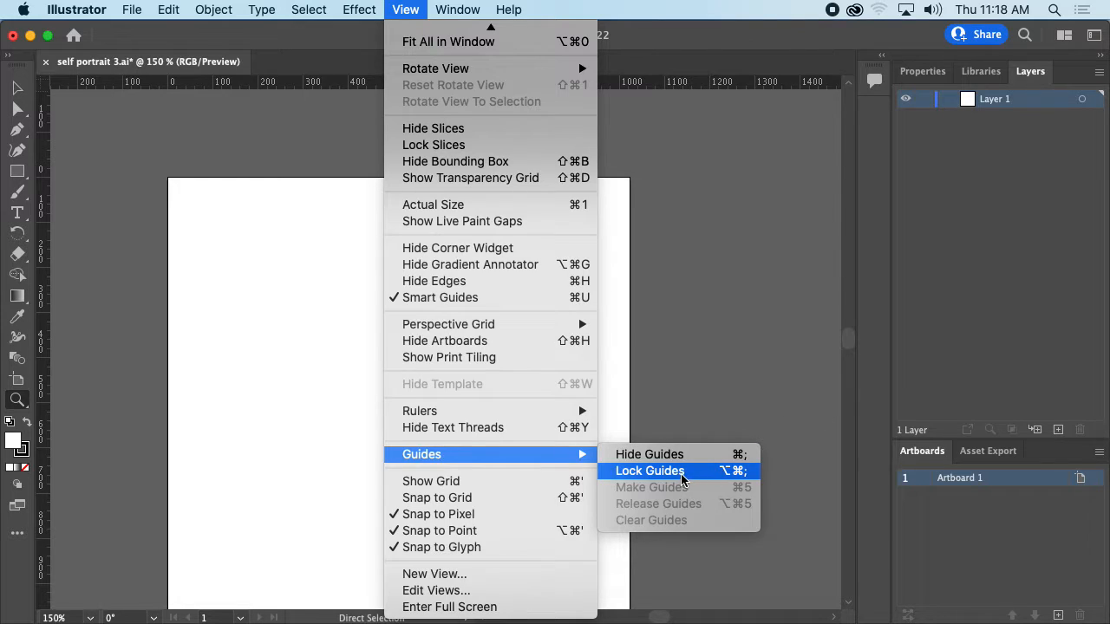
{"action": "key", "text": "Escape"}
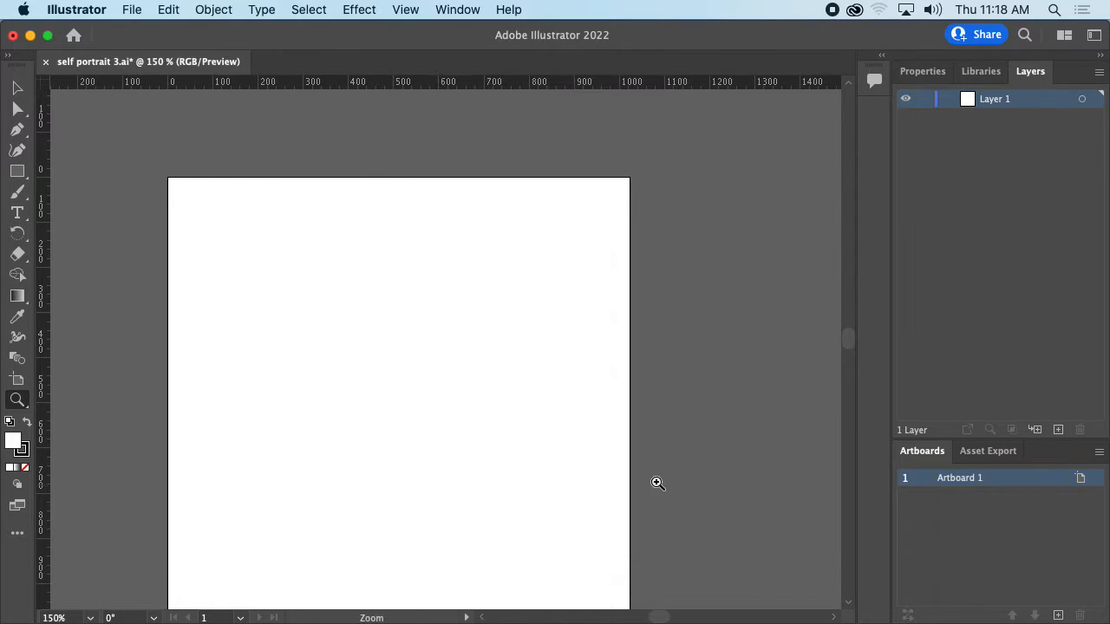
{"action": "left_click_drag", "start_coordinate": [454, 327], "coordinate": [535, 283]}
{"action": "key", "text": "v"}
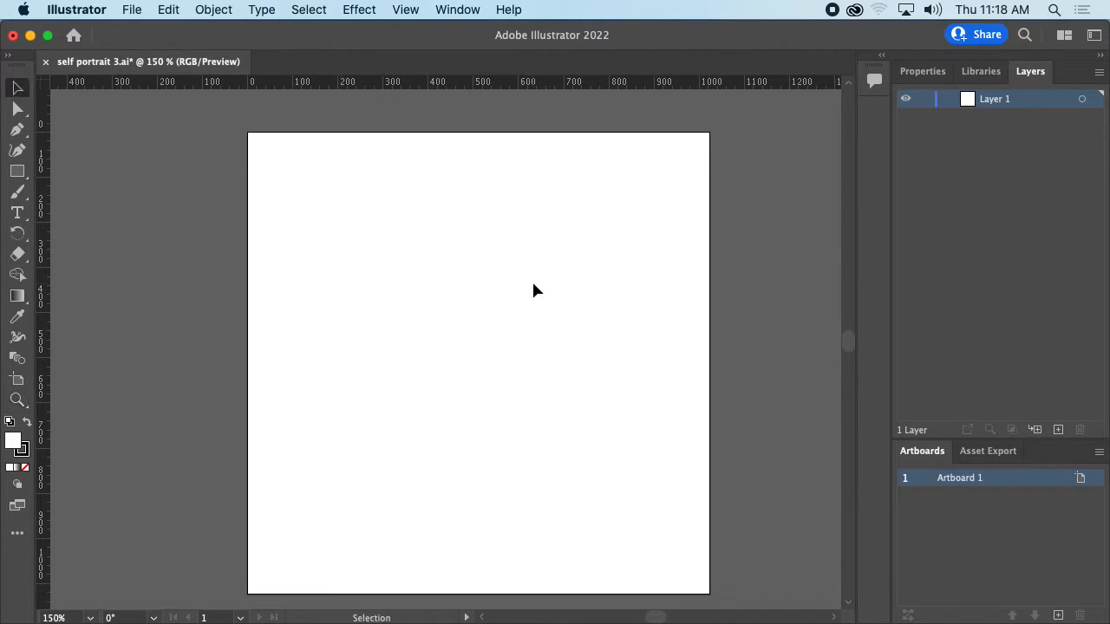
{"action": "left_click", "coordinate": [405, 9]}
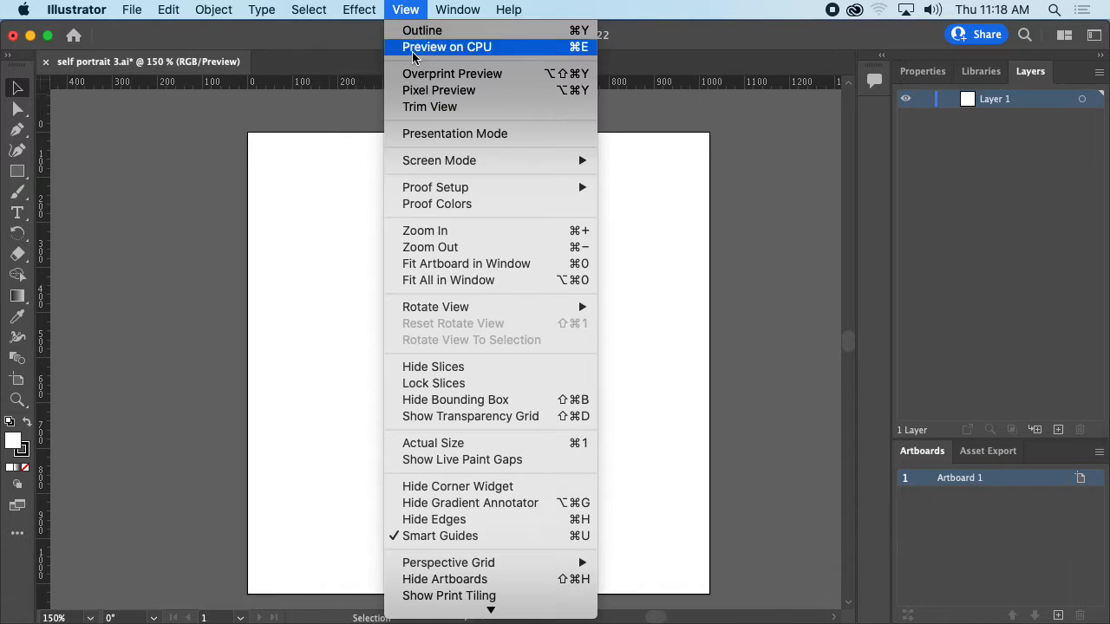
{"action": "scroll", "coordinate": [473, 425], "scroll_direction": "down", "scroll_amount": 5}
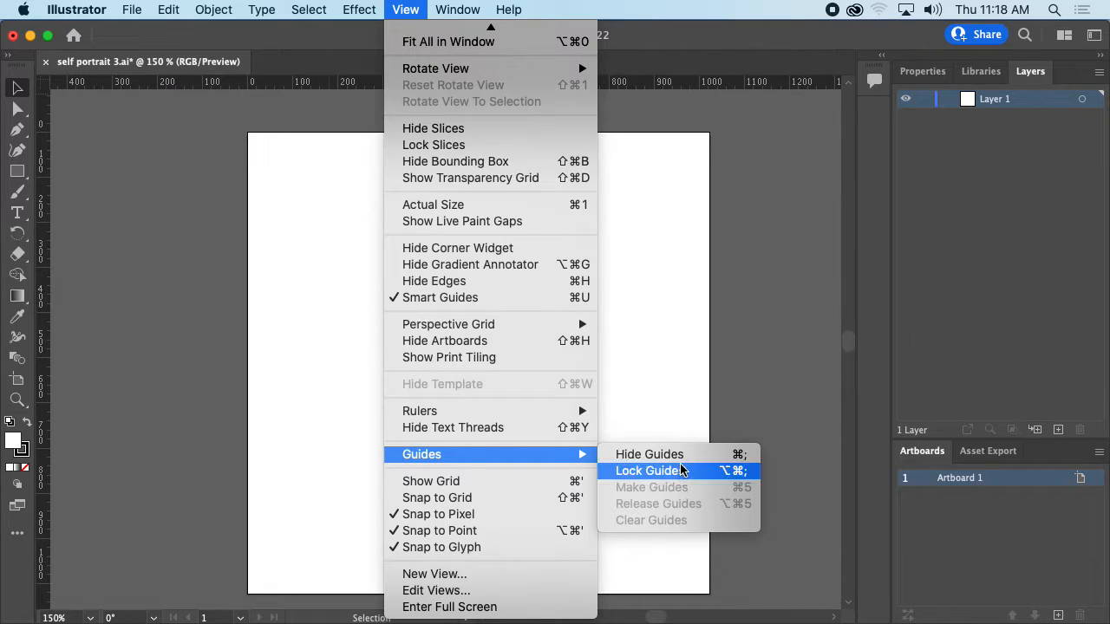
{"action": "left_click", "coordinate": [746, 471]}
Switch to Chrome and search Google for "illustrator make guide disabled" in a new window
{"action": "key", "text": "super+Tab"}
{"action": "key", "text": "super+Tab"}
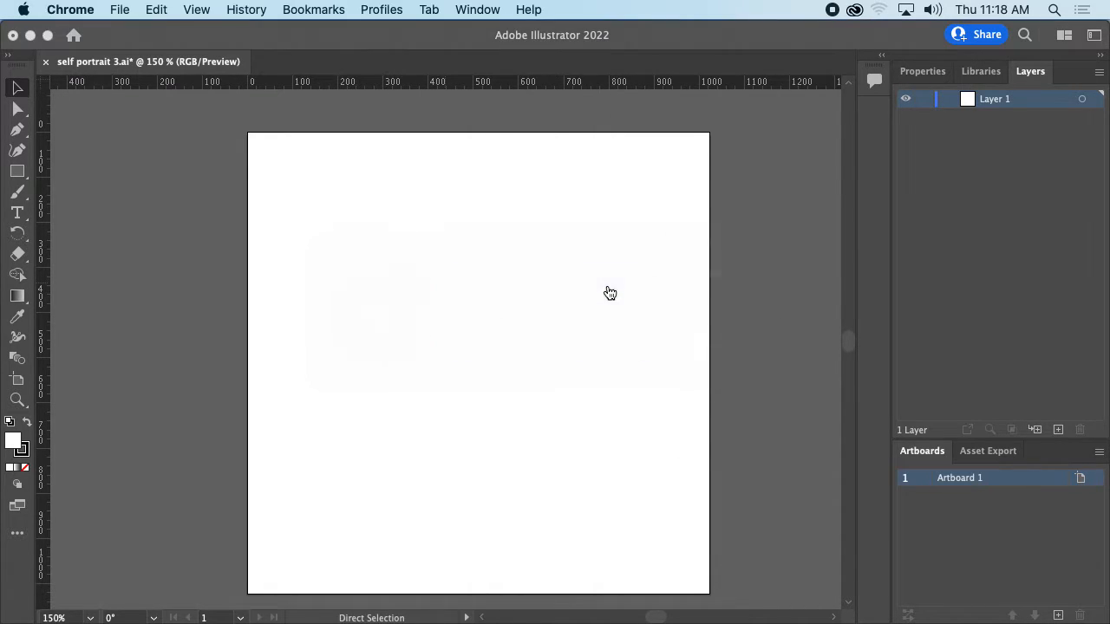
{"action": "key", "text": "super+n"}
{"action": "type", "text": "illu"}
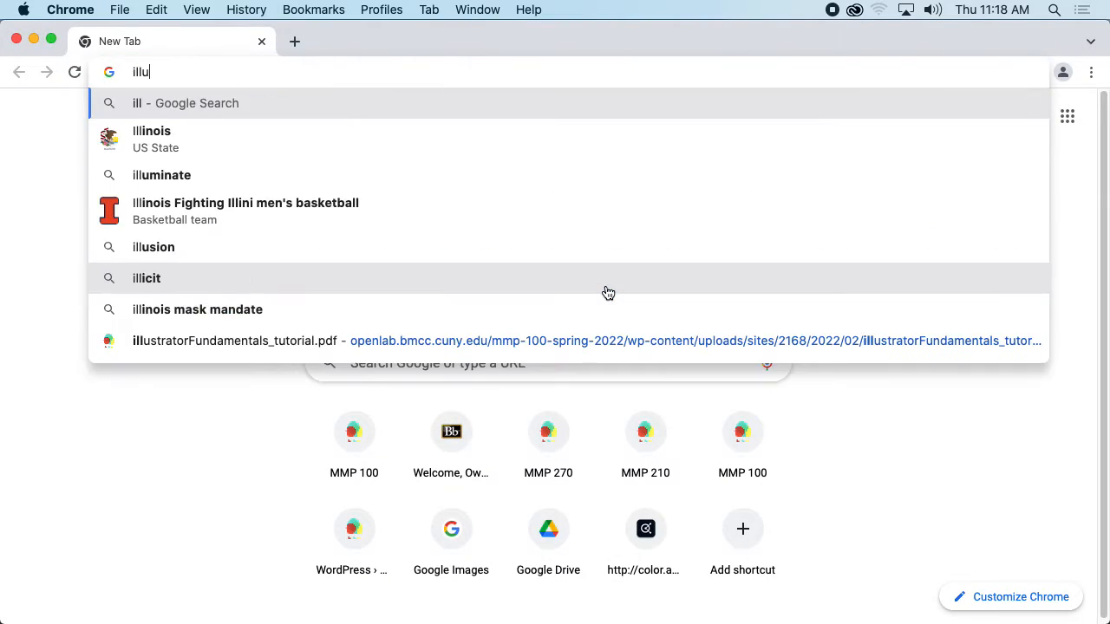
{"action": "type", "text": "strator make guide "}
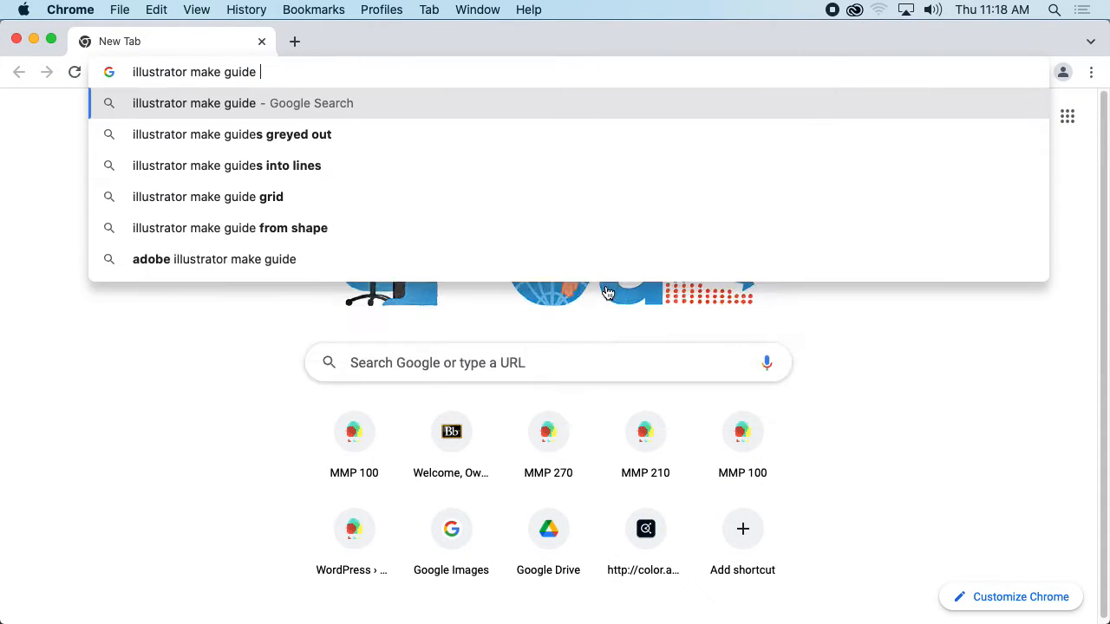
{"action": "type", "text": "disabled"}
{"action": "key", "text": "Return"}
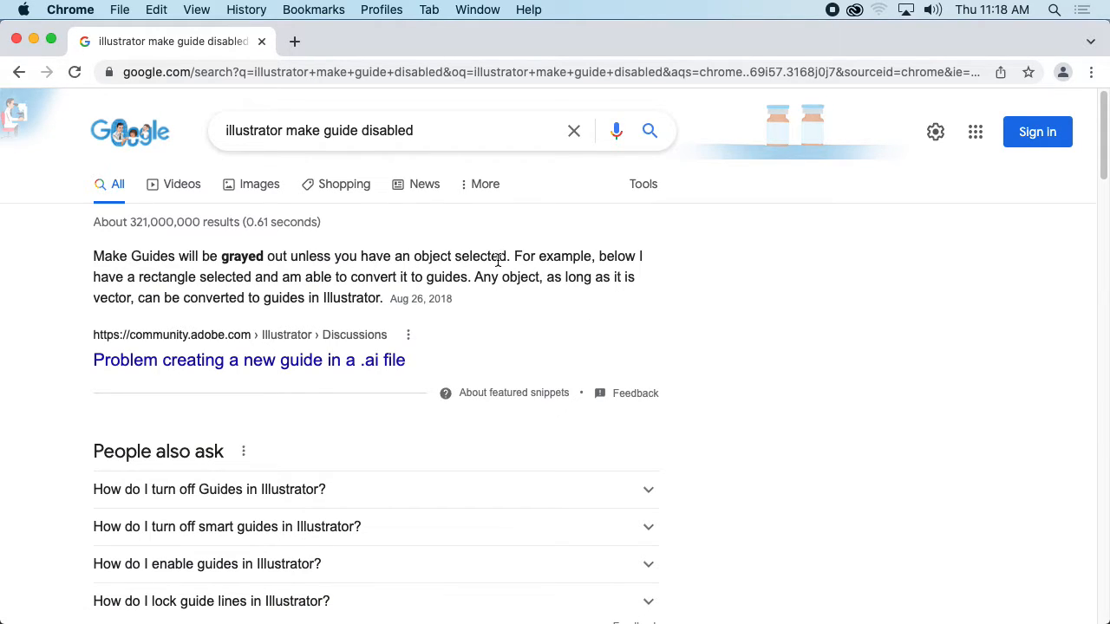
Switch back to Illustrator and show the document grid
{"action": "key", "text": "super+Tab"}
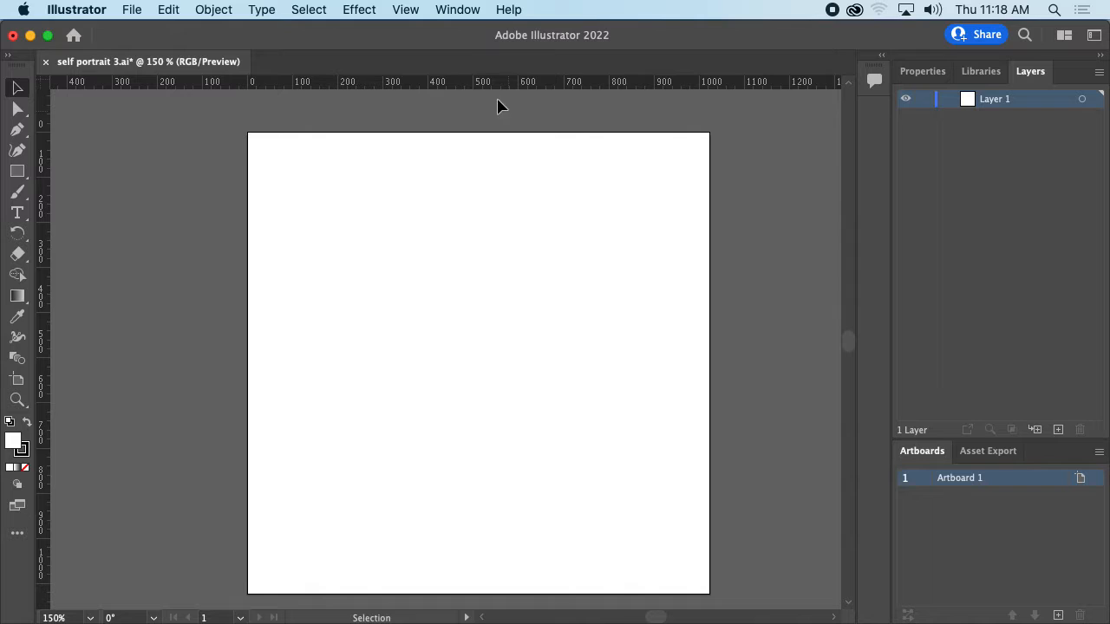
{"action": "left_click", "coordinate": [405, 8]}
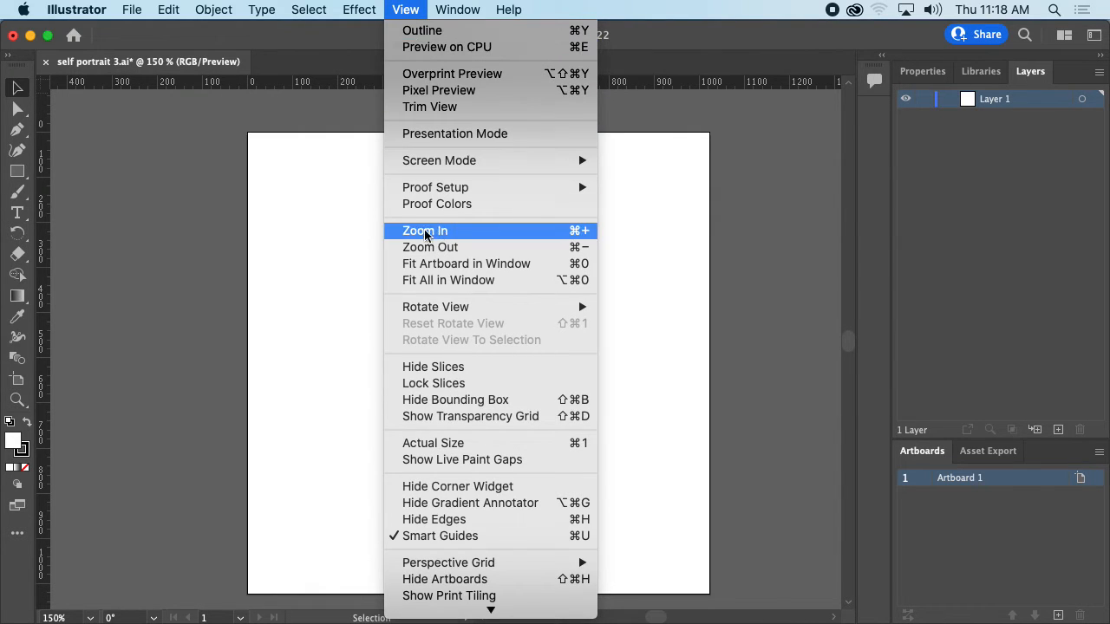
{"action": "left_click", "coordinate": [223, 148]}
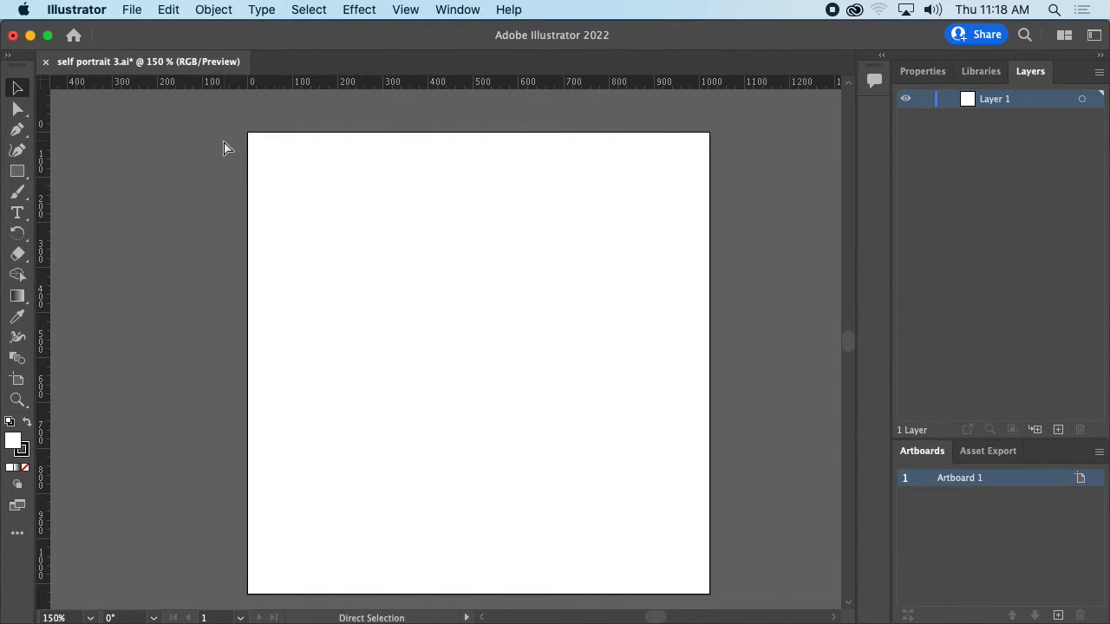
{"action": "key", "text": "super+apostrophe"}
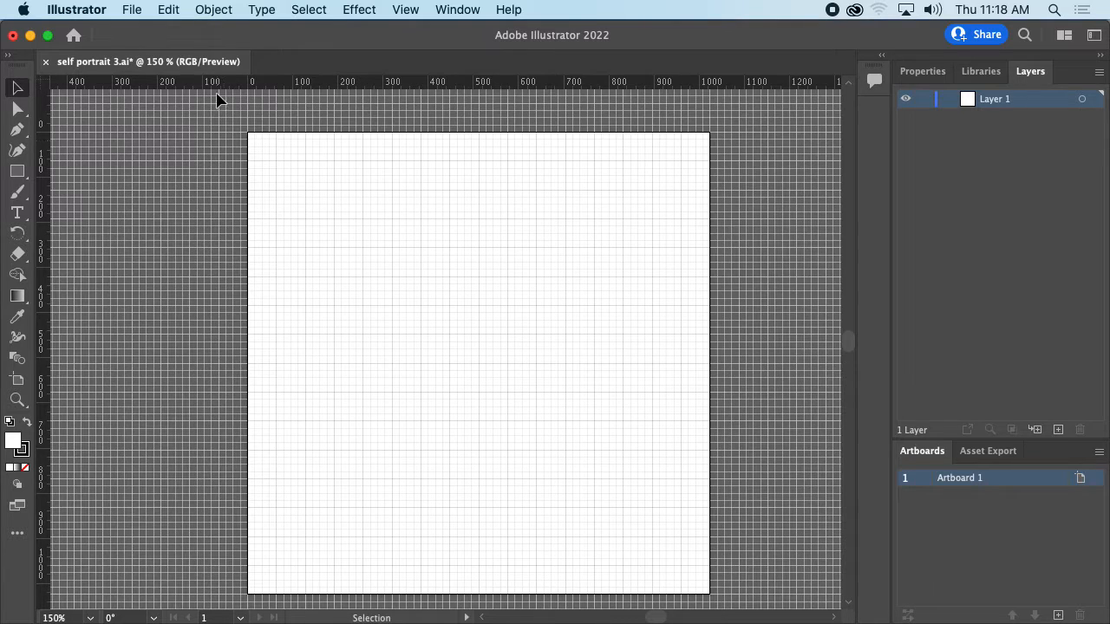
Place horizontal and vertical guides about 64 px inside the artboard's upper and left edges, and toggle the grid for comparison
{"action": "left_click_drag", "start_coordinate": [392, 84], "coordinate": [382, 163]}
{"action": "left_click_drag", "start_coordinate": [43, 165], "coordinate": [278, 196]}
{"action": "key", "text": "super+'"}
{"action": "key", "text": "super+'"}
{"action": "key", "text": "super+;"}
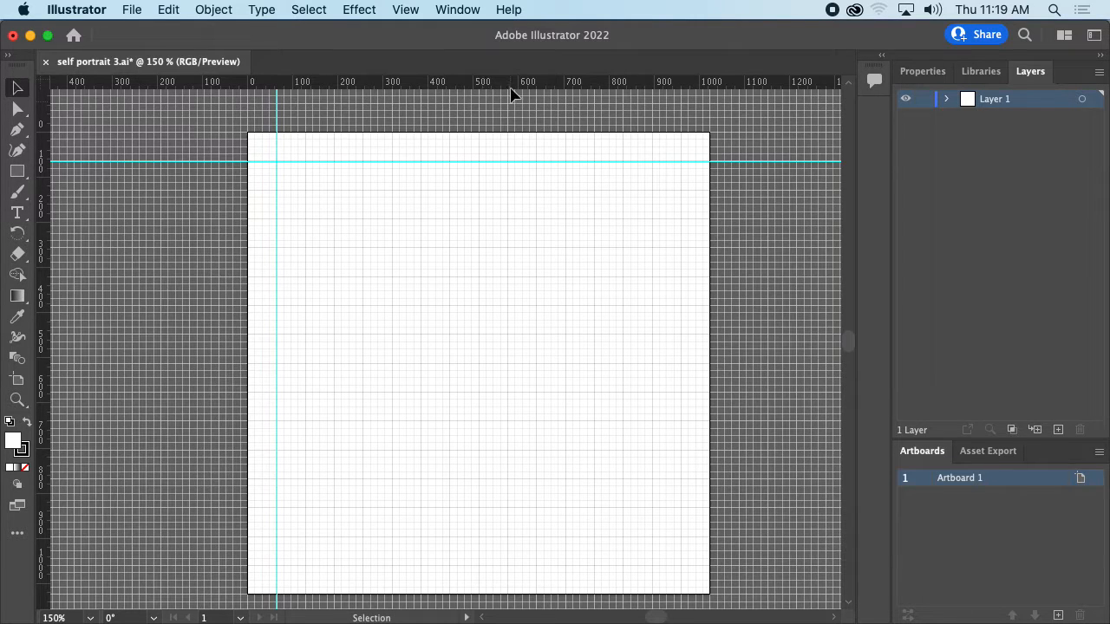
Place a vertical guide about 62 px inside the artboard's right edge
{"action": "left_click_drag", "start_coordinate": [46, 116], "coordinate": [682, 226]}
{"action": "key", "text": "super+equal"}
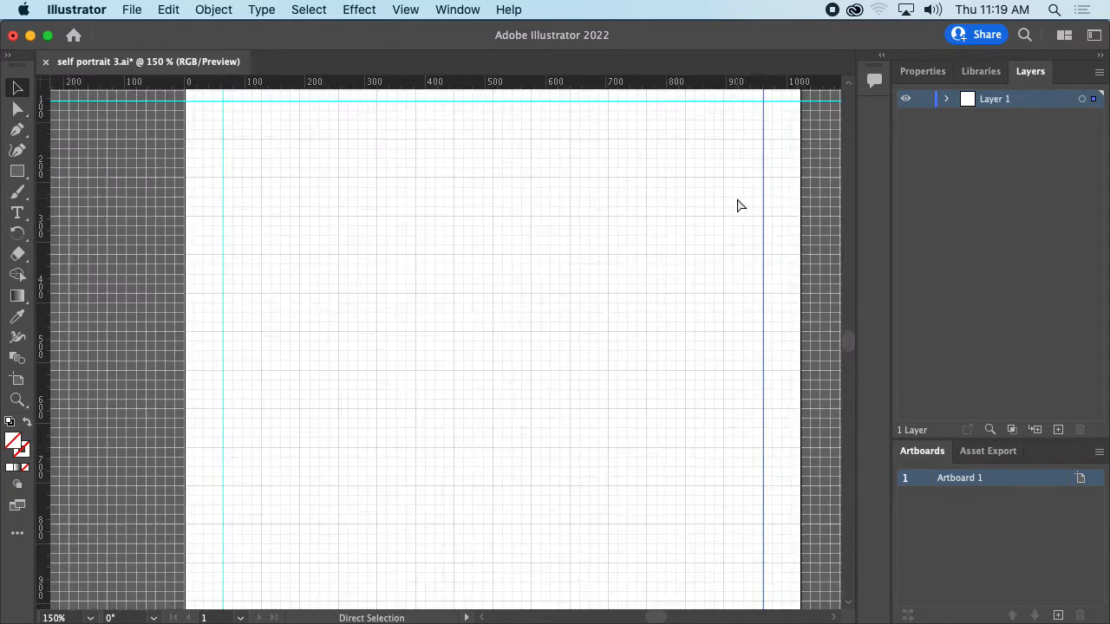
{"action": "key", "text": "super+equal"}
{"action": "key", "text": "super+equal"}
{"action": "left_click_drag", "start_coordinate": [738, 206], "coordinate": [457, 303]}
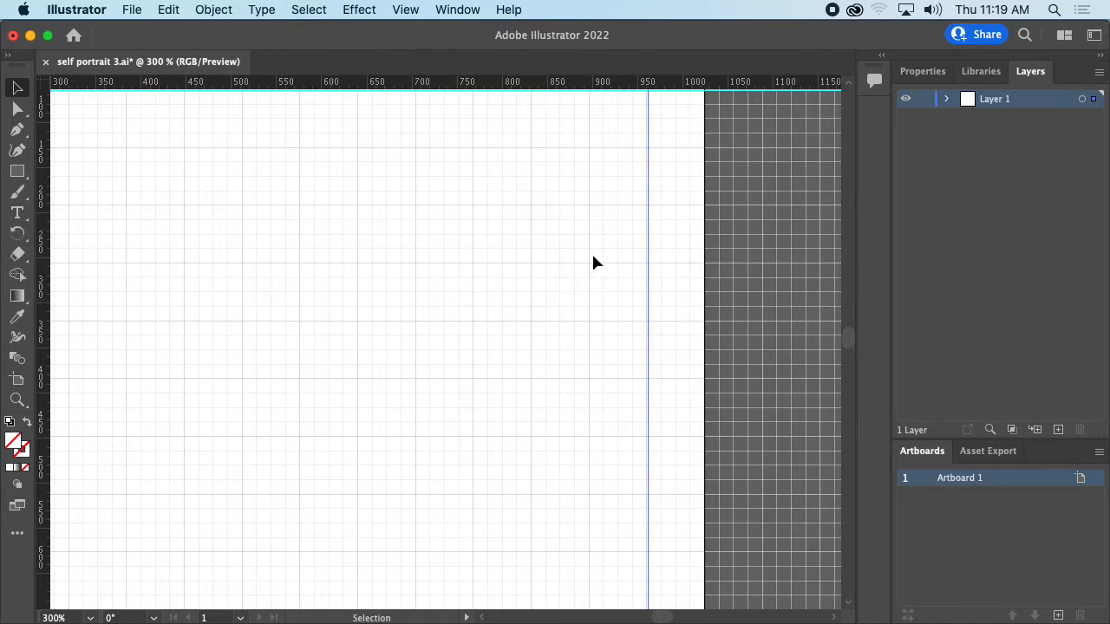
Delete the vertical guide near the artboard's right edge and remove the other two guides
{"action": "left_click_drag", "start_coordinate": [648, 199], "coordinate": [647, 203]}
{"action": "scroll", "coordinate": [682, 205], "scroll_direction": "right", "scroll_amount": 1}
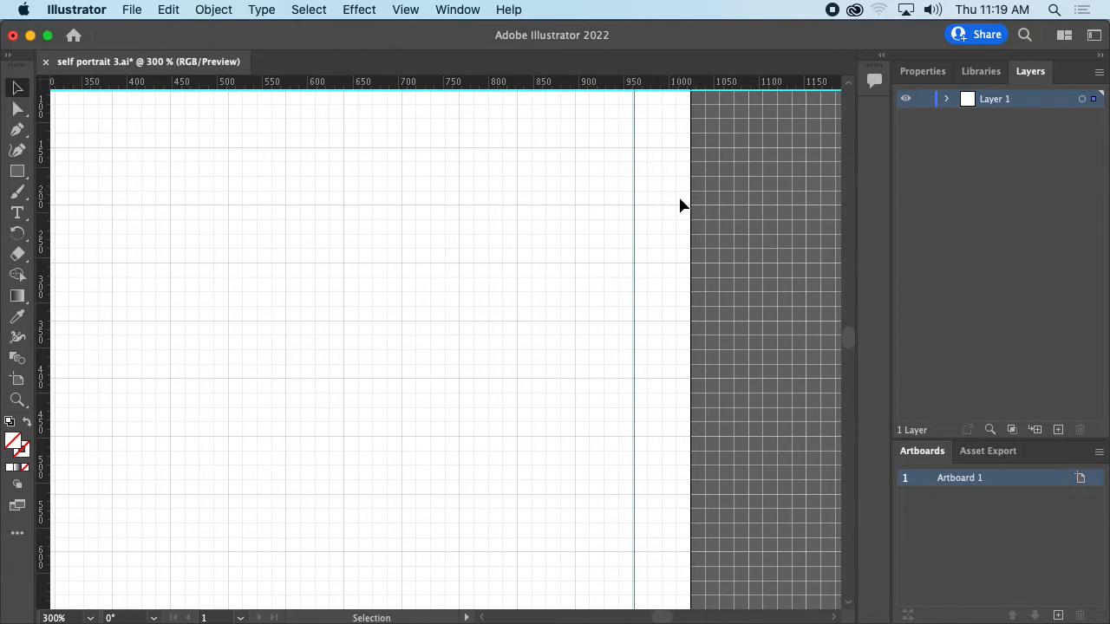
{"action": "key", "text": "Delete"}
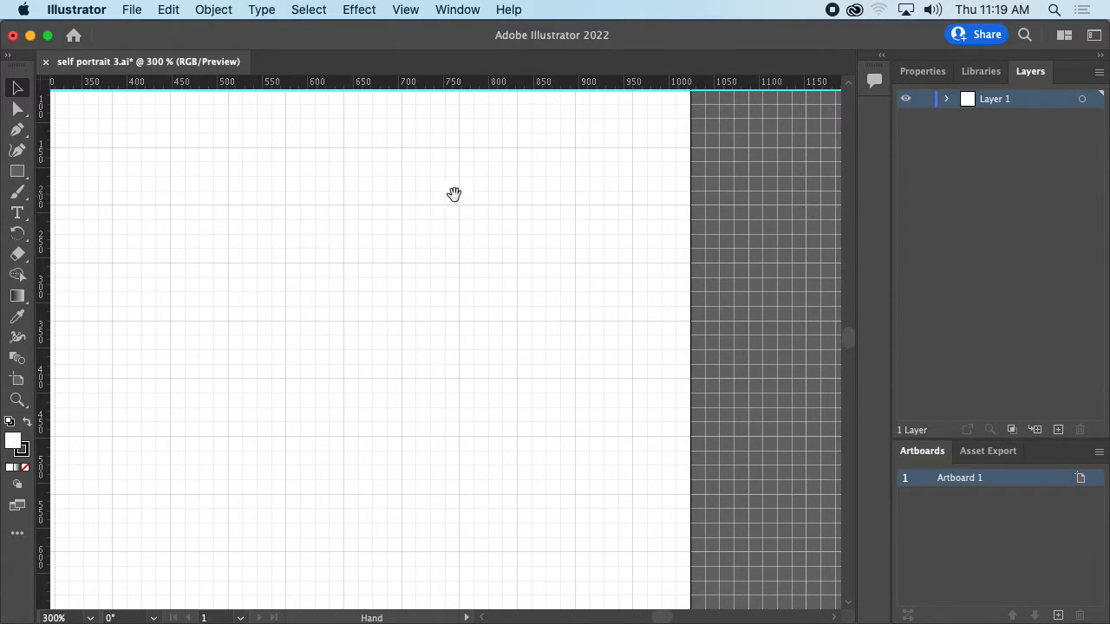
{"action": "left_click_drag", "start_coordinate": [453, 193], "coordinate": [570, 280]}
{"action": "left_click_drag", "start_coordinate": [366, 241], "coordinate": [656, 272]}
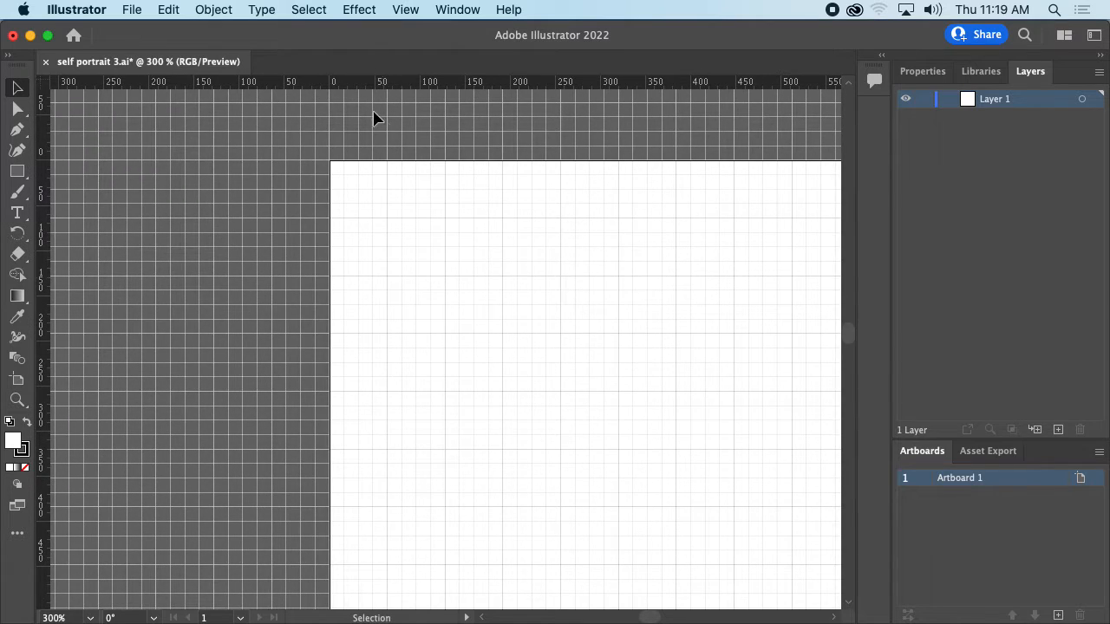
Turn on Snap to Grid for the document
{"action": "left_click", "coordinate": [407, 10]}
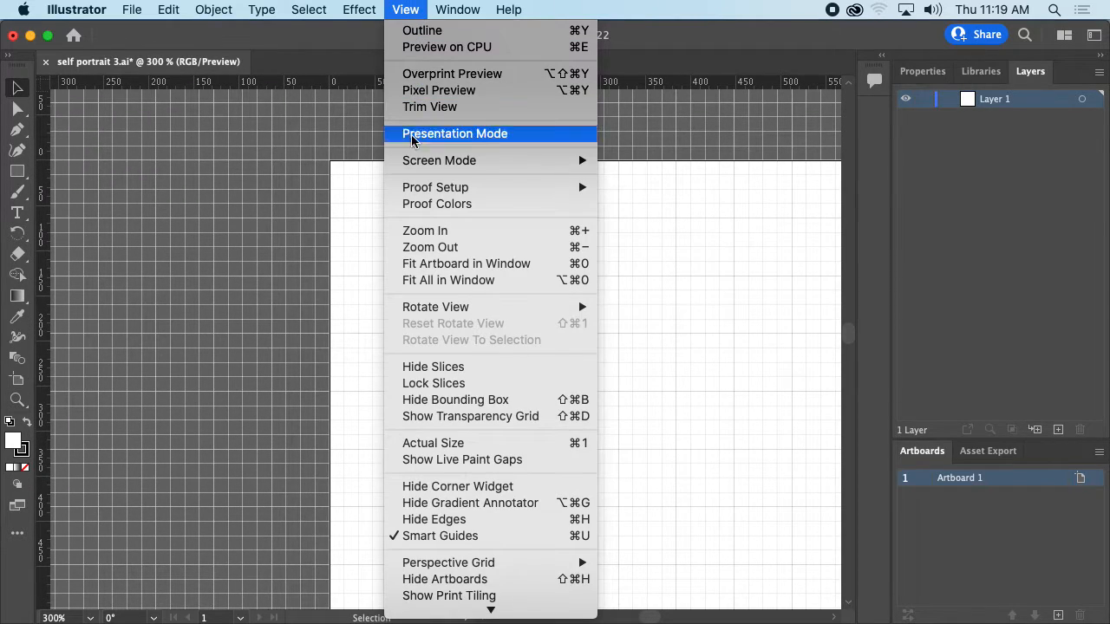
{"action": "scroll", "coordinate": [441, 200], "scroll_direction": "down", "scroll_amount": 5}
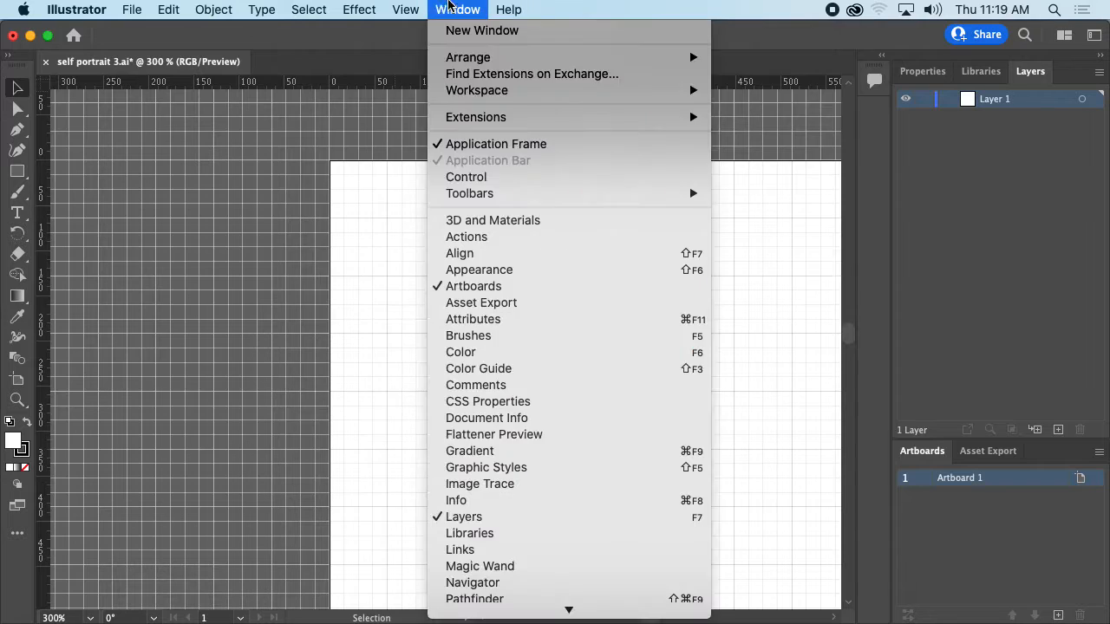
{"action": "scroll", "coordinate": [476, 507], "scroll_direction": "down", "scroll_amount": 2}
{"action": "scroll", "coordinate": [475, 507], "scroll_direction": "down", "scroll_amount": 10}
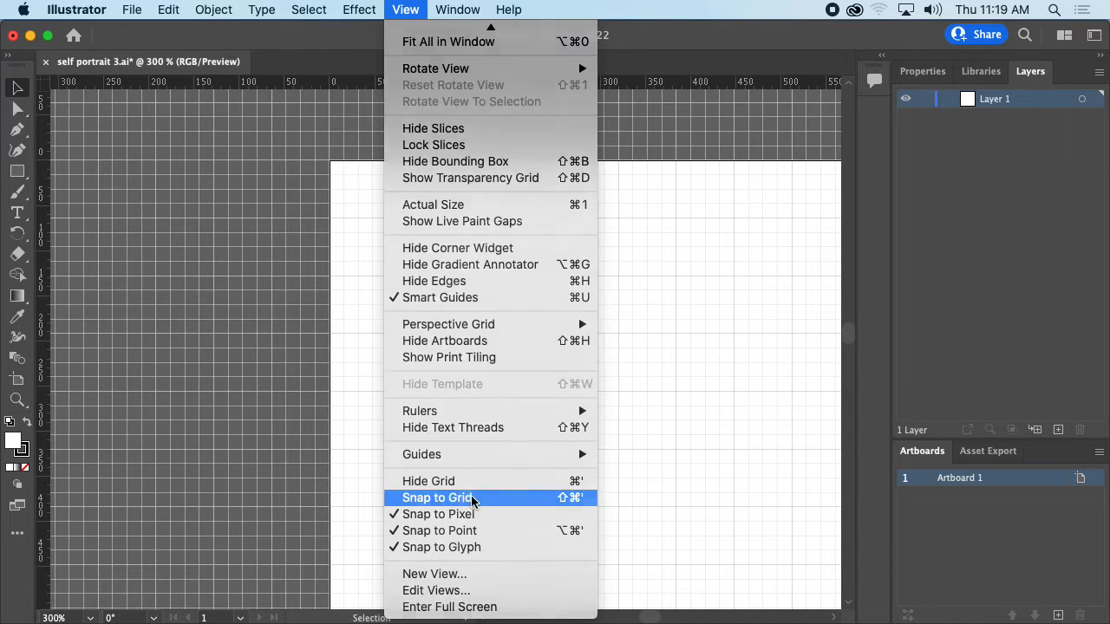
{"action": "left_click", "coordinate": [495, 498]}
Place a horizontal and a vertical guide on the grid lines 64 px inside the artboard's upper and left edges
{"action": "key", "text": "super+equal"}
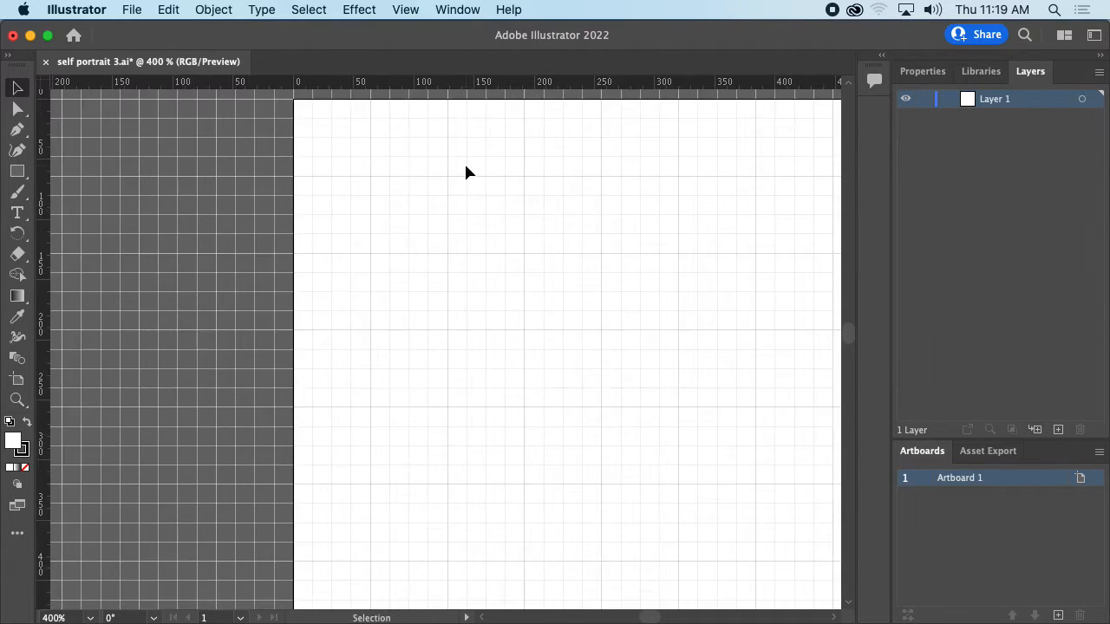
{"action": "left_click_drag", "start_coordinate": [397, 90], "coordinate": [397, 177]}
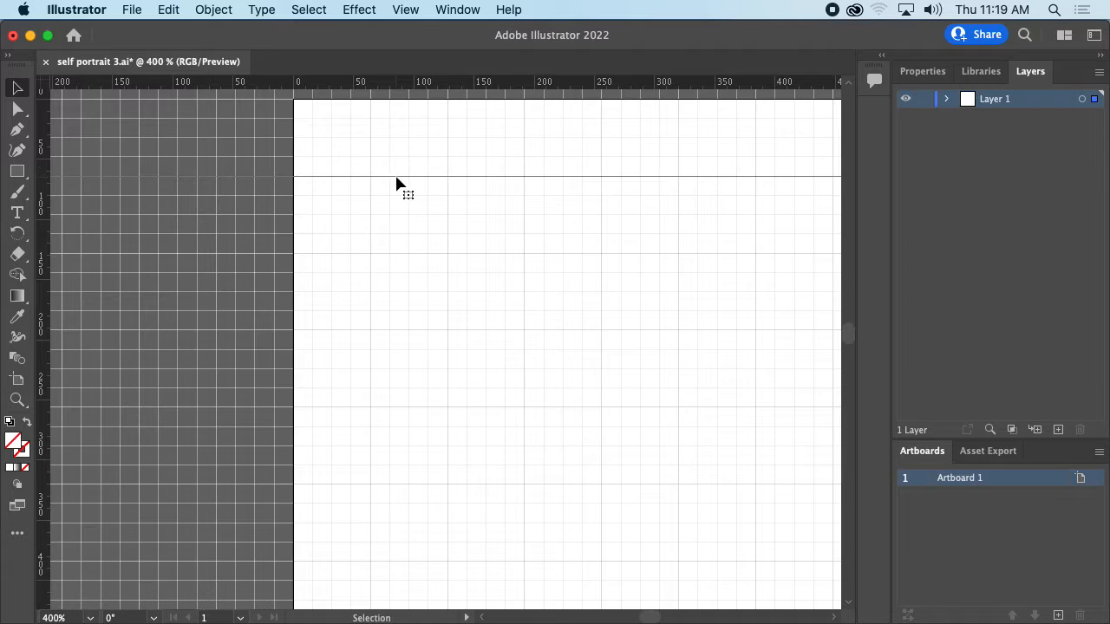
{"action": "left_click_drag", "start_coordinate": [48, 141], "coordinate": [370, 171]}
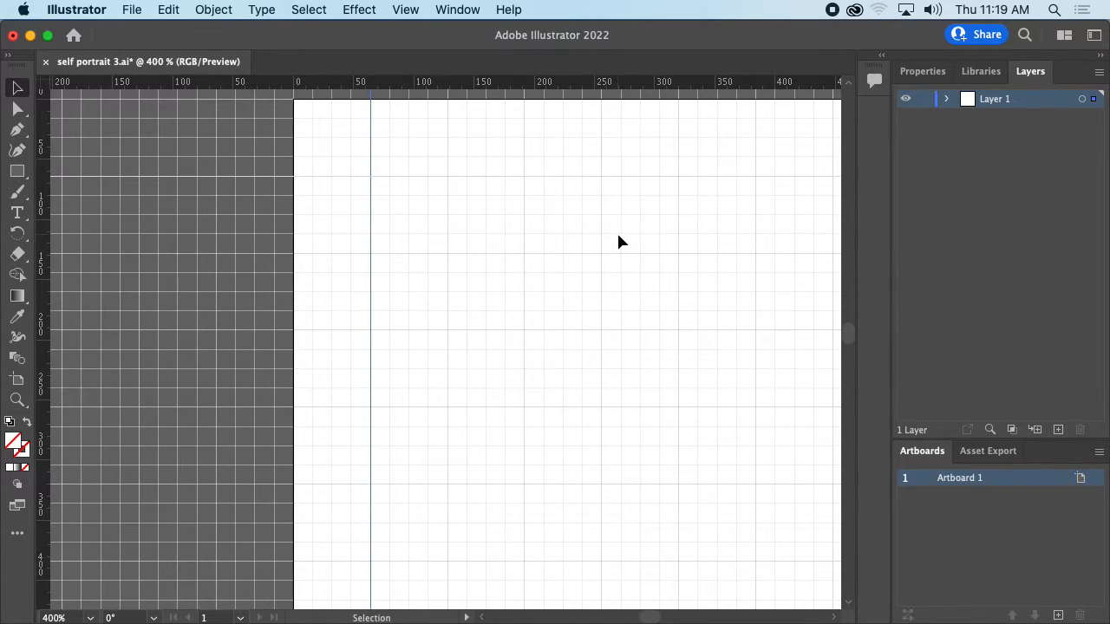
Place a vertical guide on the grid line 64 px inside the artboard's right edge
{"action": "key", "text": "super+minus"}
{"action": "left_click_drag", "start_coordinate": [659, 269], "coordinate": [125, 211]}
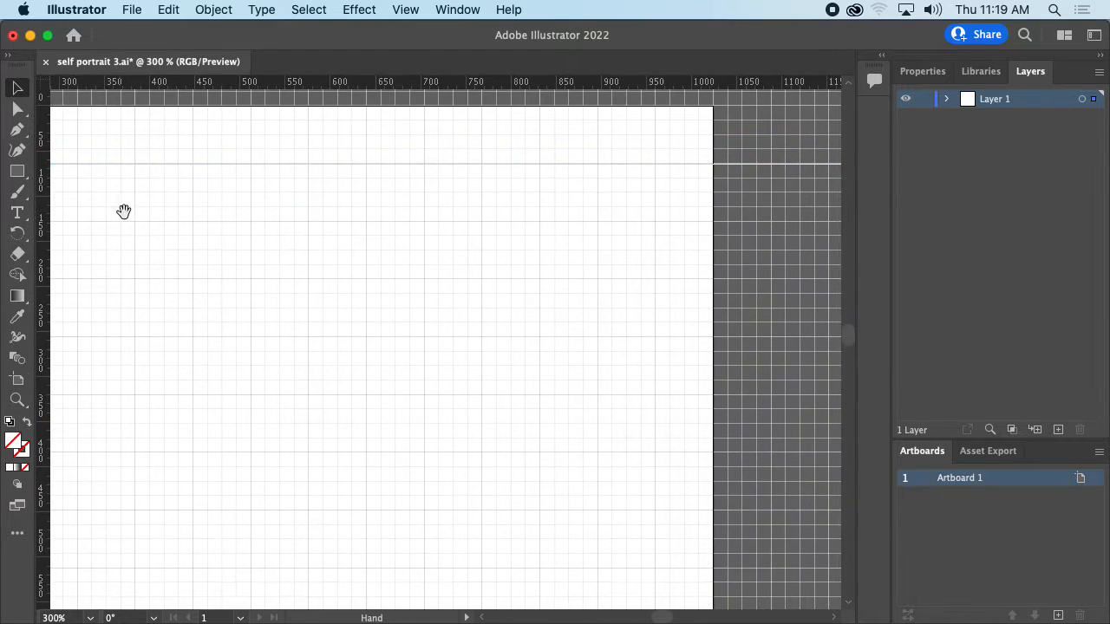
{"action": "left_click_drag", "start_coordinate": [411, 244], "coordinate": [261, 241]}
{"action": "left_click_drag", "start_coordinate": [41, 147], "coordinate": [502, 212]}
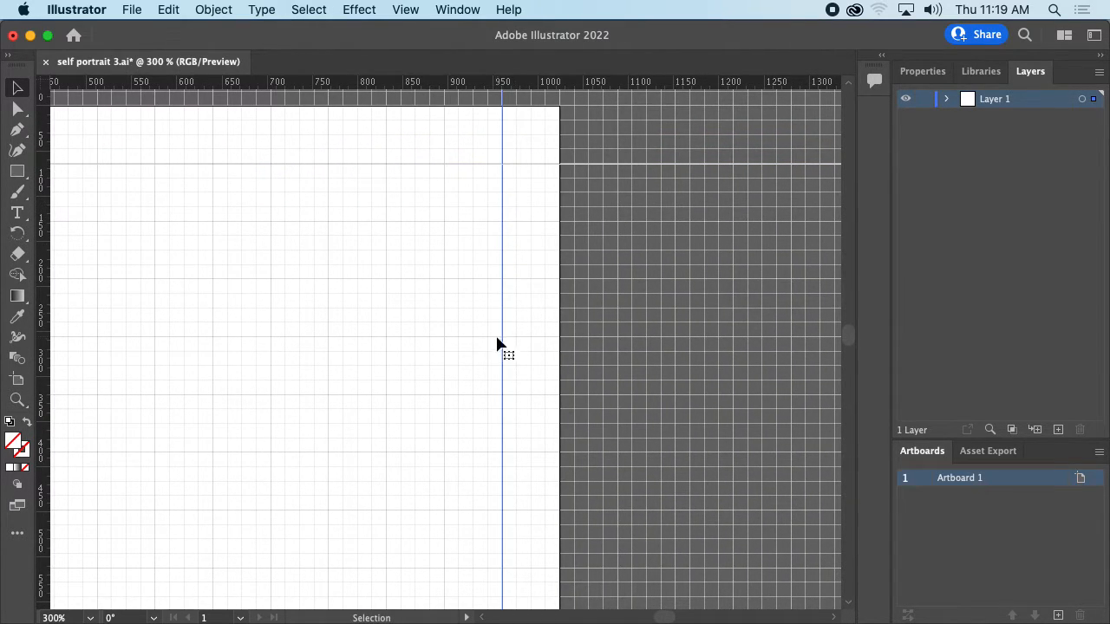
Place a horizontal guide on the grid line 64 px inside the artboard's lower edge
{"action": "left_click_drag", "start_coordinate": [438, 364], "coordinate": [507, 173]}
{"action": "left_click_drag", "start_coordinate": [494, 408], "coordinate": [519, 263]}
{"action": "left_click_drag", "start_coordinate": [403, 389], "coordinate": [610, 137]}
{"action": "left_click_drag", "start_coordinate": [531, 87], "coordinate": [536, 191]}
Hide the document grid so only the four margin guides remain on the artboard
{"action": "key", "text": "super+0"}
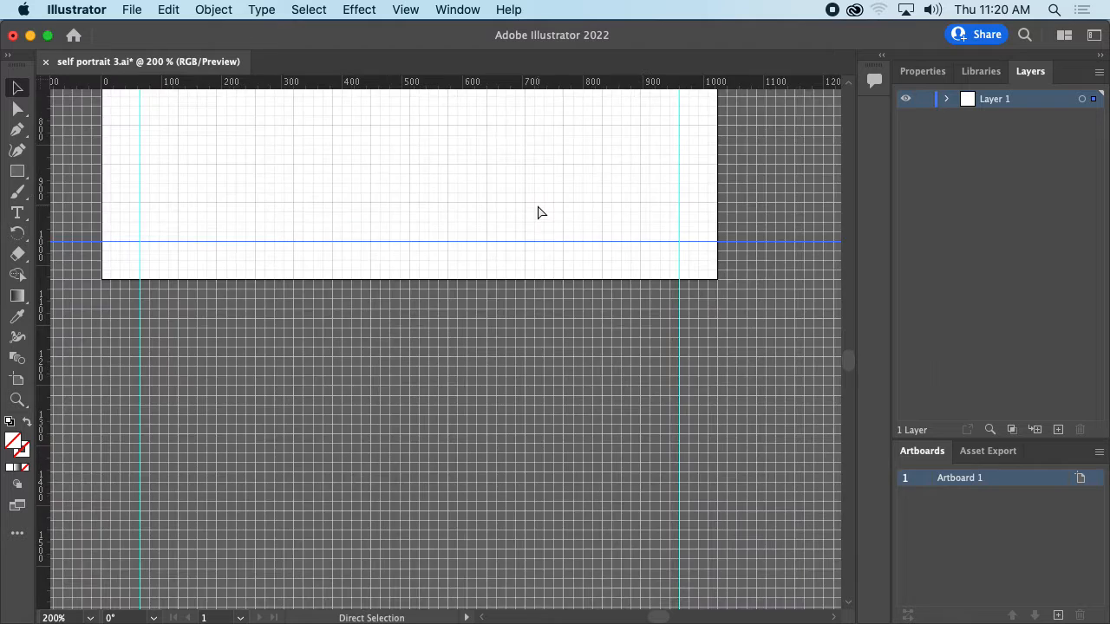
{"action": "key", "text": "super+1"}
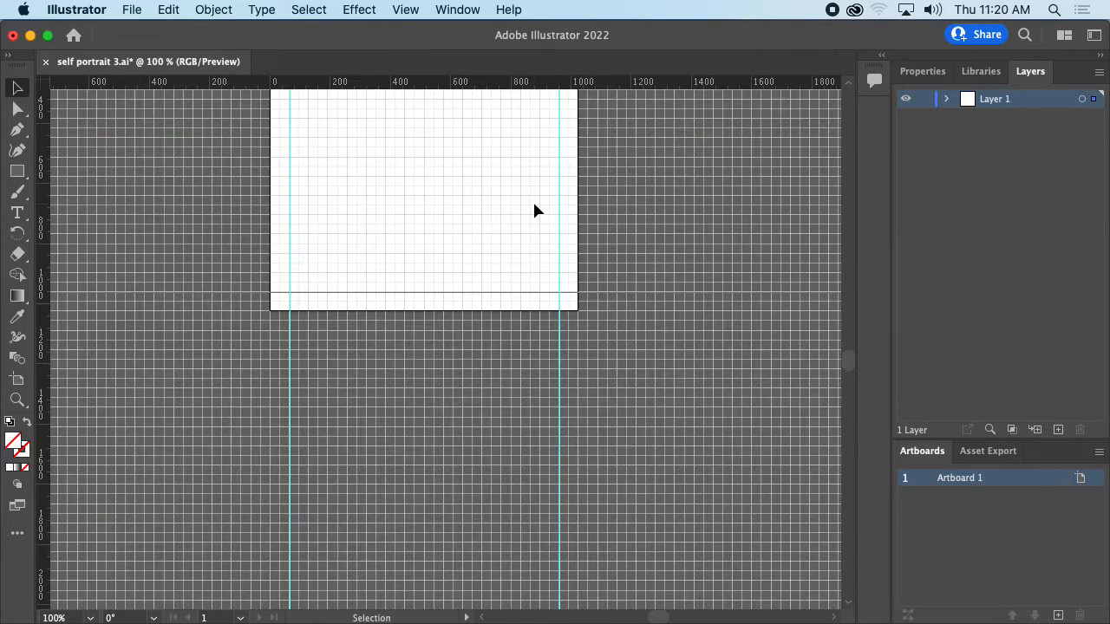
{"action": "left_click_drag", "start_coordinate": [463, 220], "coordinate": [486, 406]}
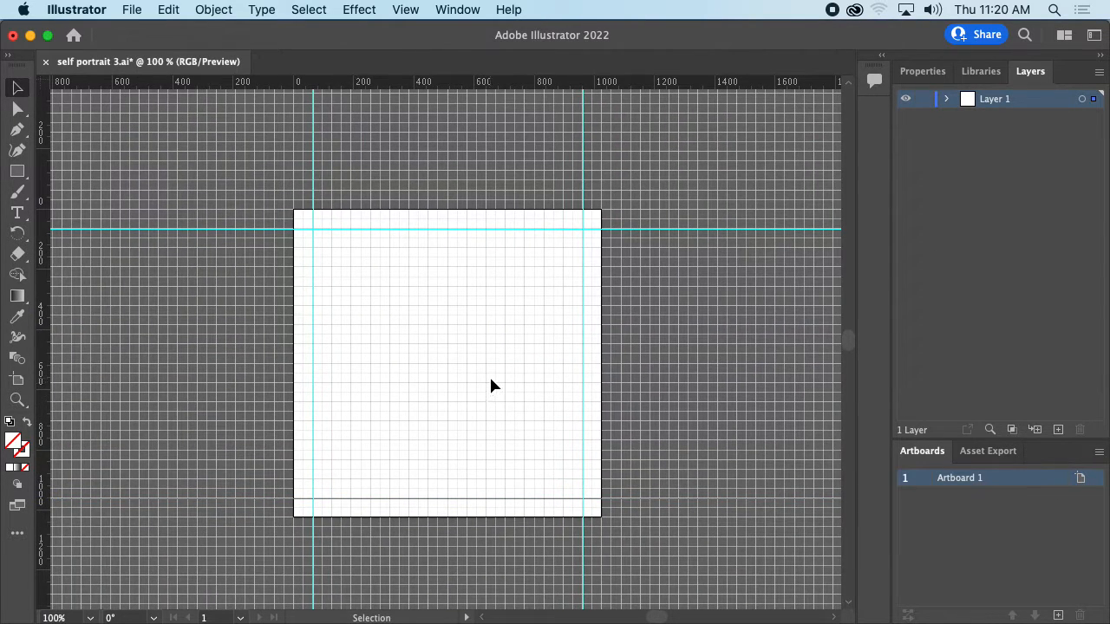
{"action": "key", "text": "super+apostrophe"}
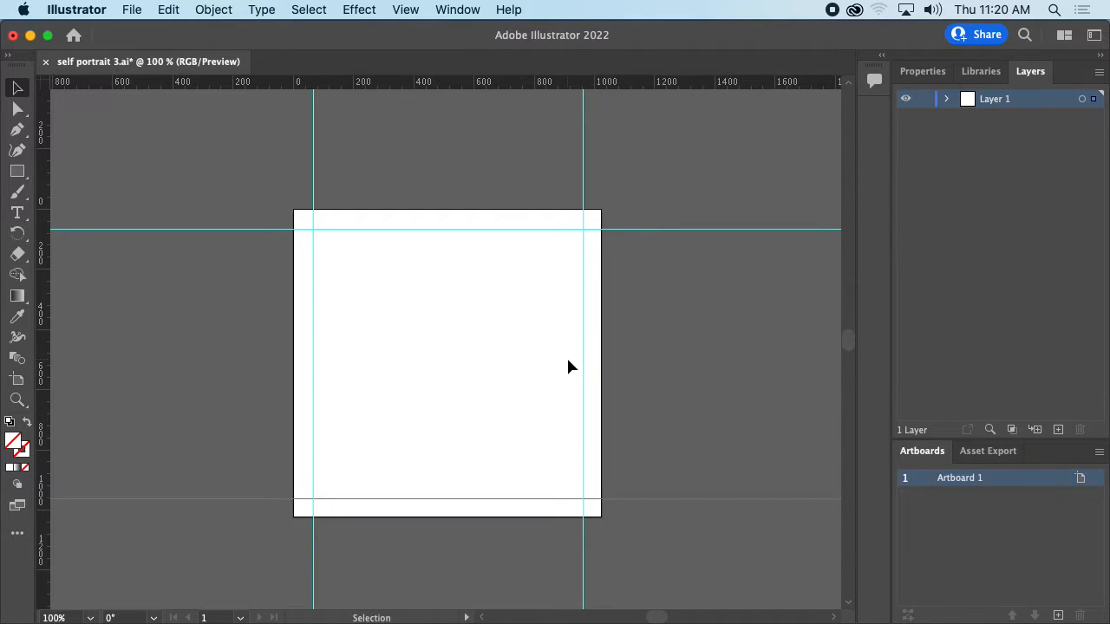
{"action": "key", "text": "super+equal"}
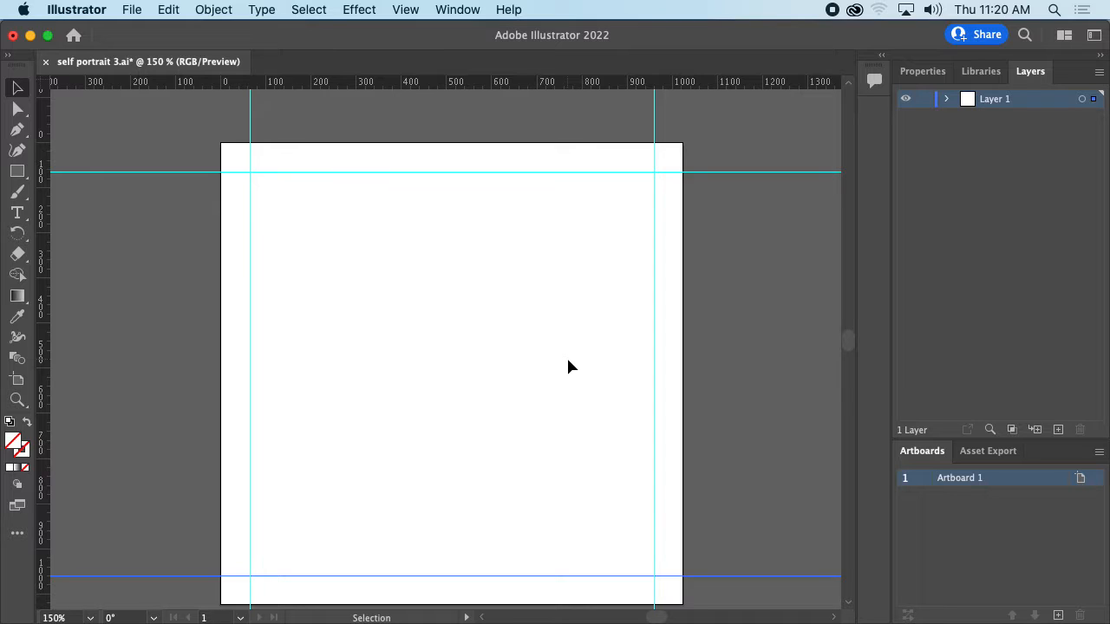
{"action": "key", "text": "super+minus"}
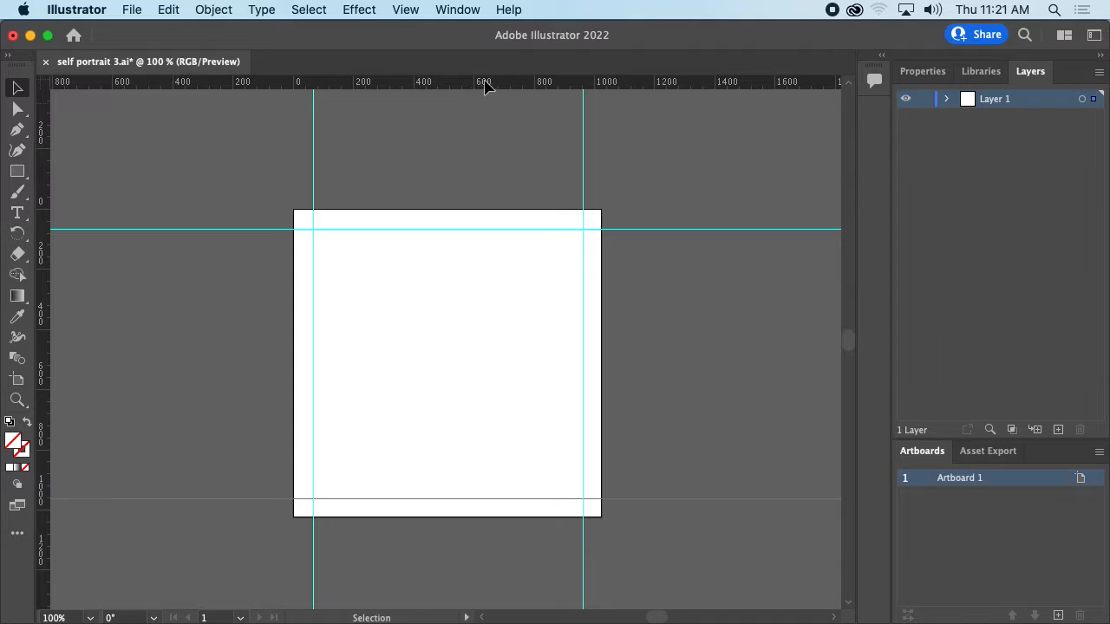
Try an extra horizontal guide slightly above the artboard's middle, and undo it
{"action": "left_click", "coordinate": [533, 85]}
{"action": "left_click_drag", "start_coordinate": [488, 87], "coordinate": [494, 345]}
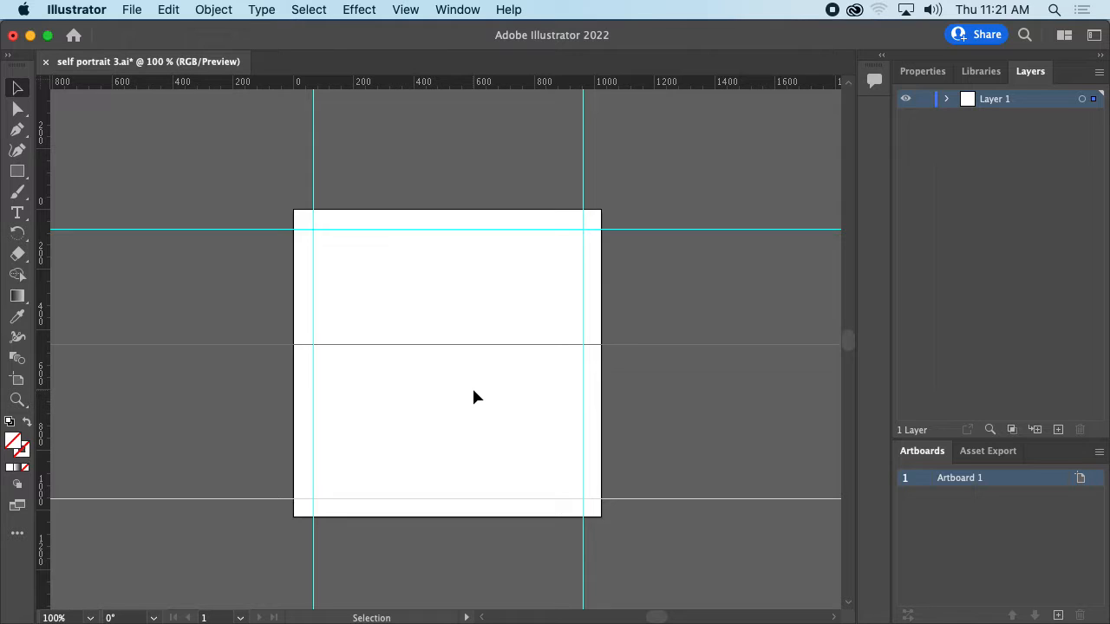
{"action": "key", "text": "super+z"}
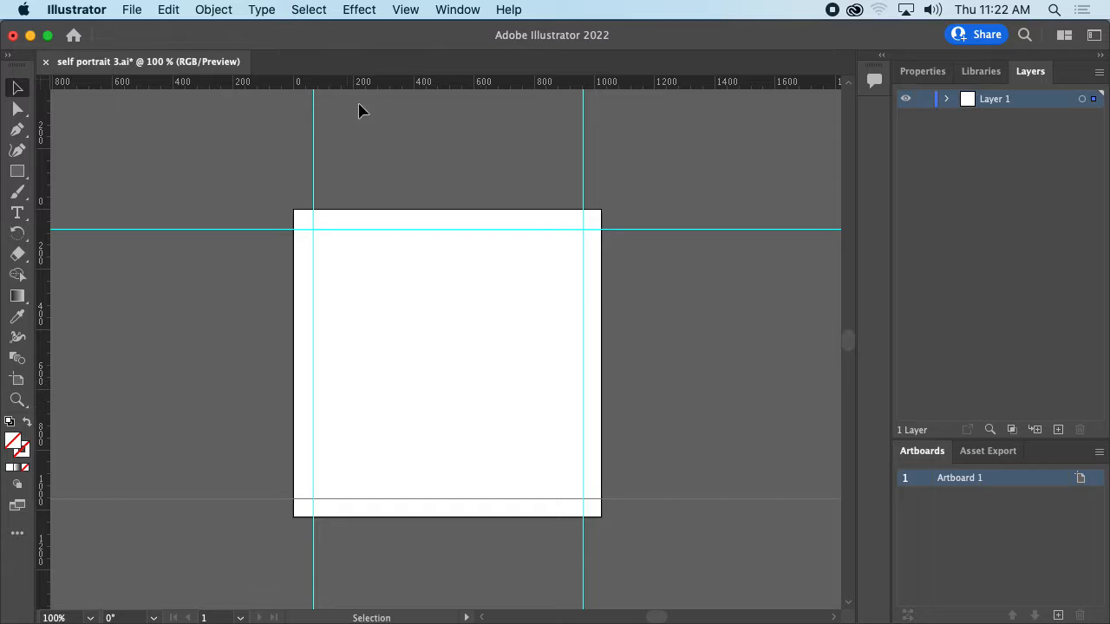
Try pulling out another horizontal guide with Snap to Grid on, toggling the grid's visibility on and off
{"action": "left_click", "coordinate": [405, 10]}
{"action": "scroll", "coordinate": [413, 355], "scroll_direction": "down", "scroll_amount": 5}
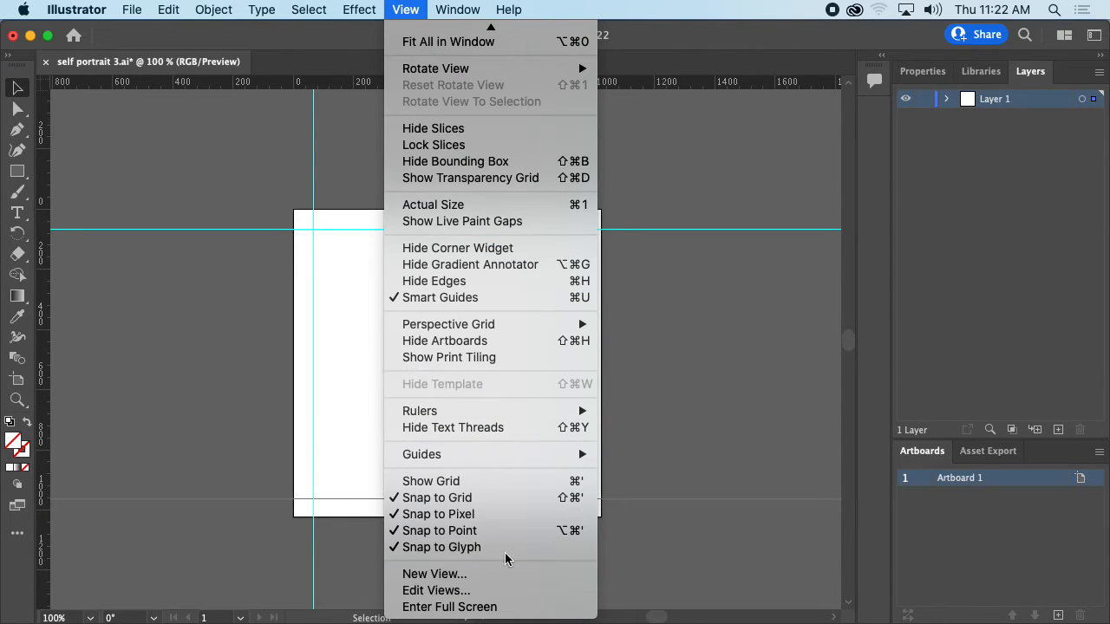
{"action": "left_click", "coordinate": [415, 10]}
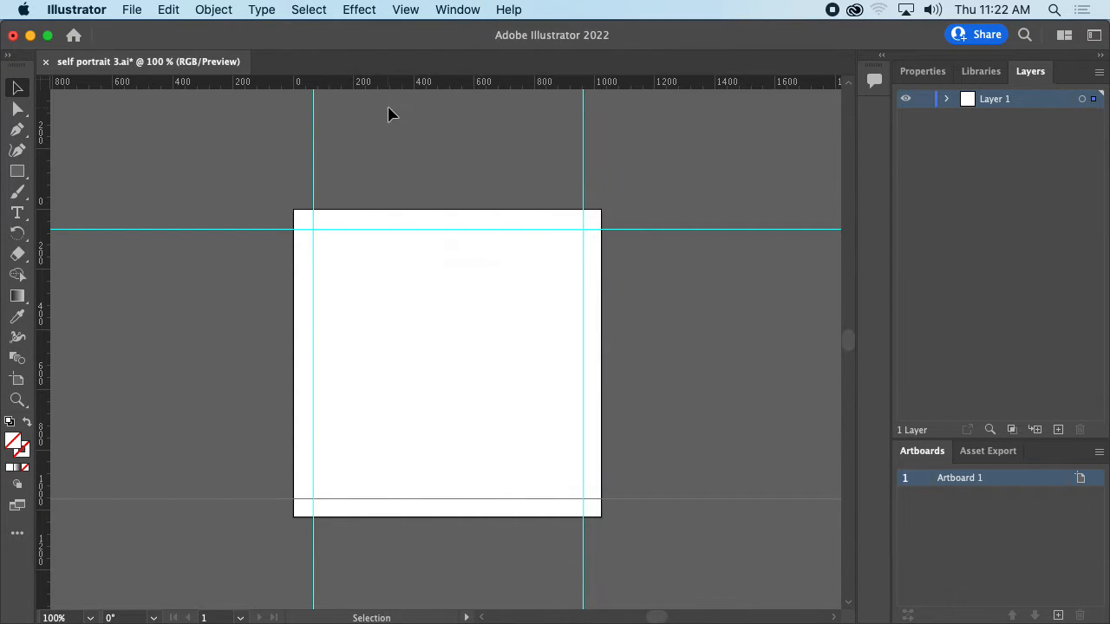
{"action": "left_click_drag", "start_coordinate": [396, 84], "coordinate": [391, 322]}
{"action": "key", "text": "super+apostrophe"}
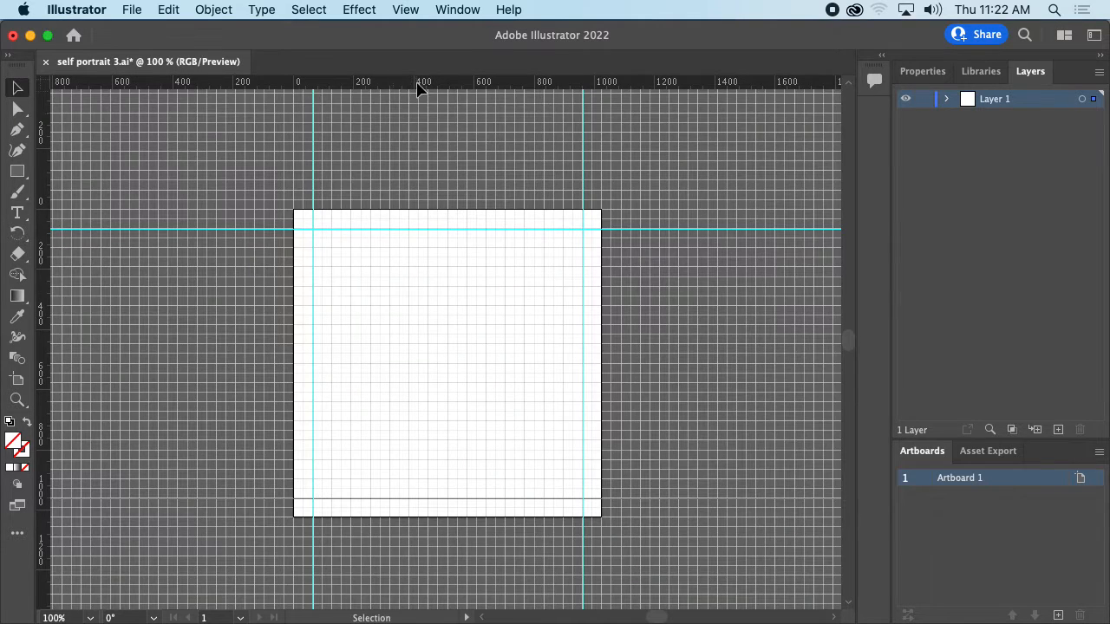
{"action": "left_click_drag", "start_coordinate": [415, 84], "coordinate": [446, 85]}
{"action": "key", "text": "super+apostrophe"}
Turn off Snap to Grid for the document
{"action": "left_click", "coordinate": [415, 10]}
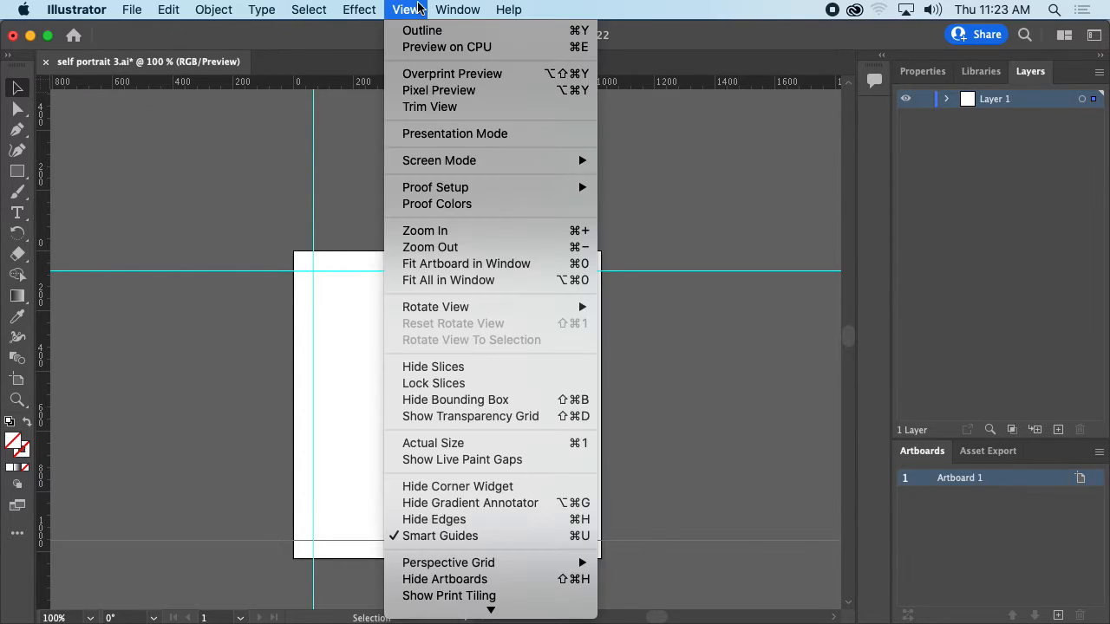
{"action": "scroll", "coordinate": [421, 218], "scroll_direction": "down", "scroll_amount": 5}
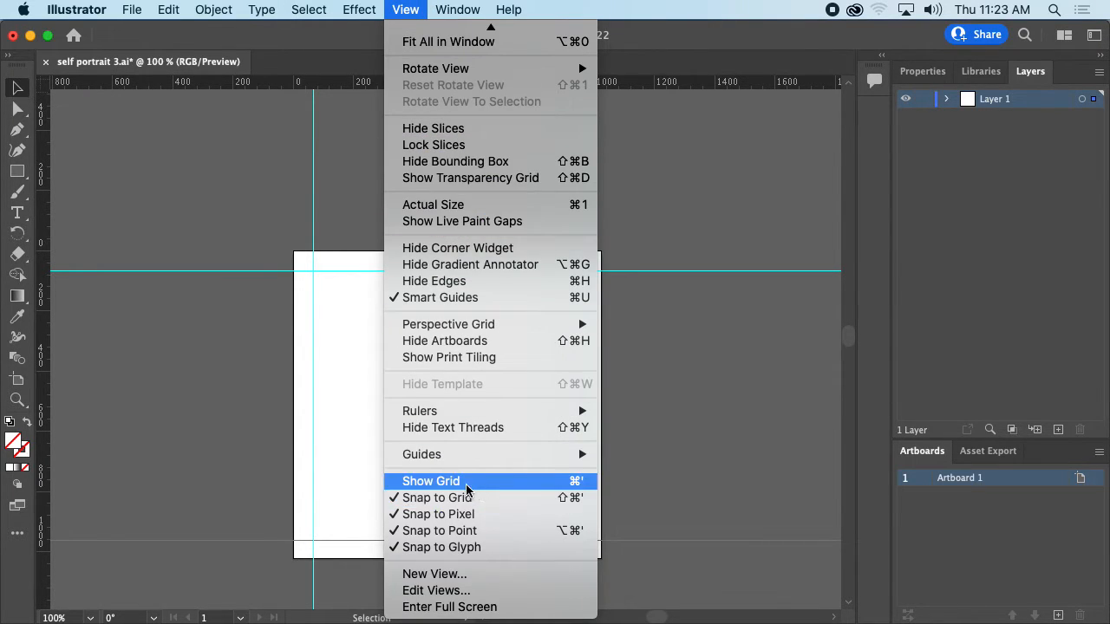
{"action": "left_click", "coordinate": [479, 501]}
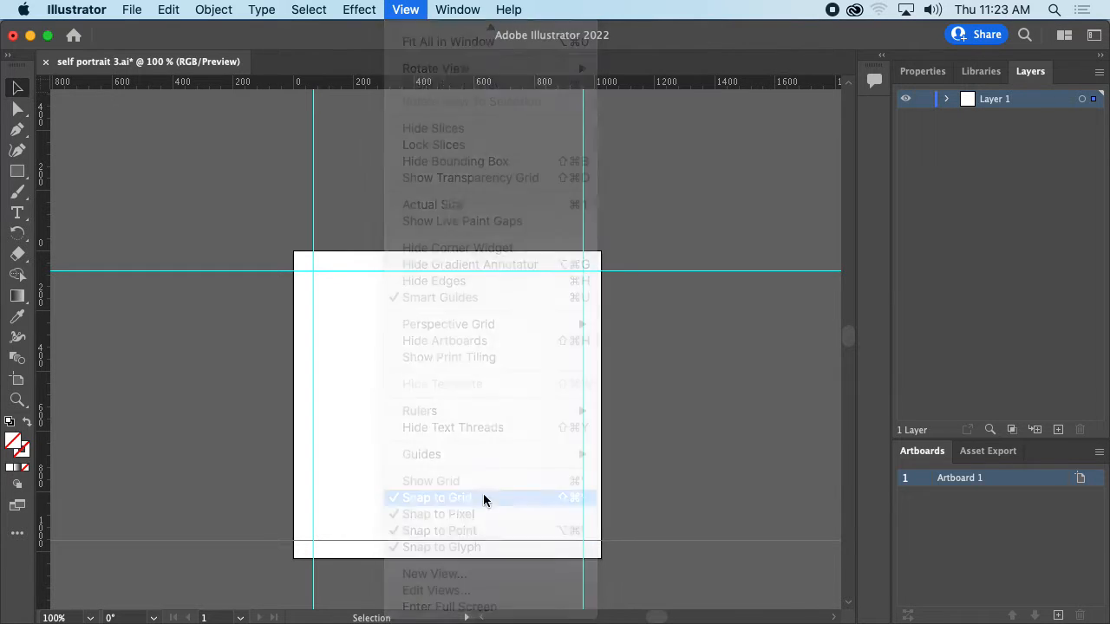
Examine the ruler, guide and snapping options, including Clear Guides, without applying any
{"action": "left_click", "coordinate": [416, 9]}
{"action": "scroll", "coordinate": [466, 391], "scroll_direction": "down", "scroll_amount": 5}
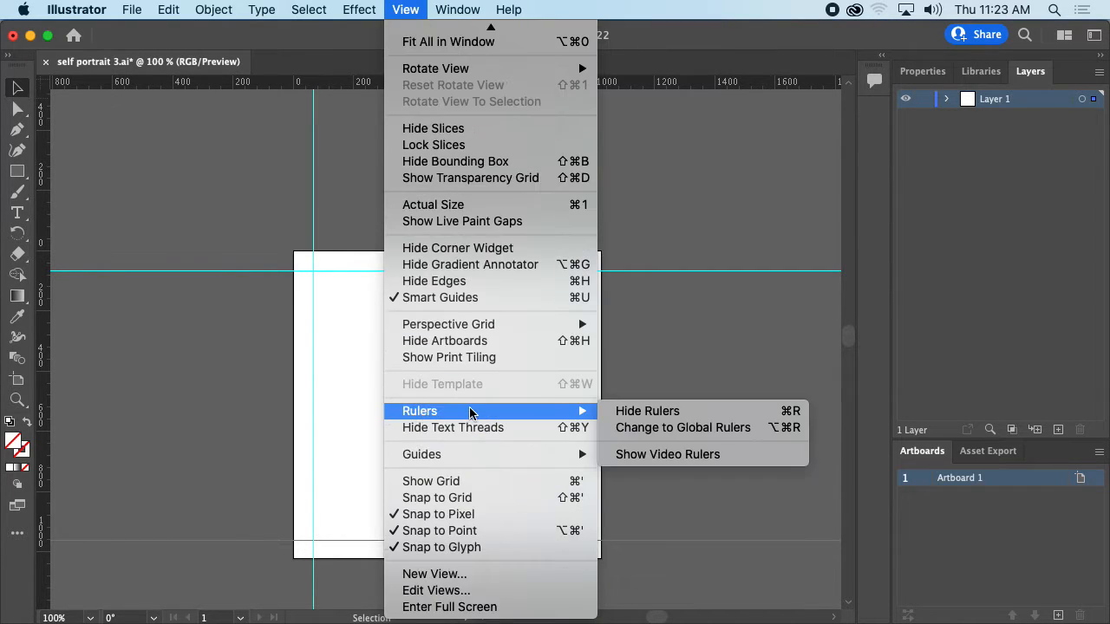
{"action": "mouse_move", "coordinate": [520, 458]}
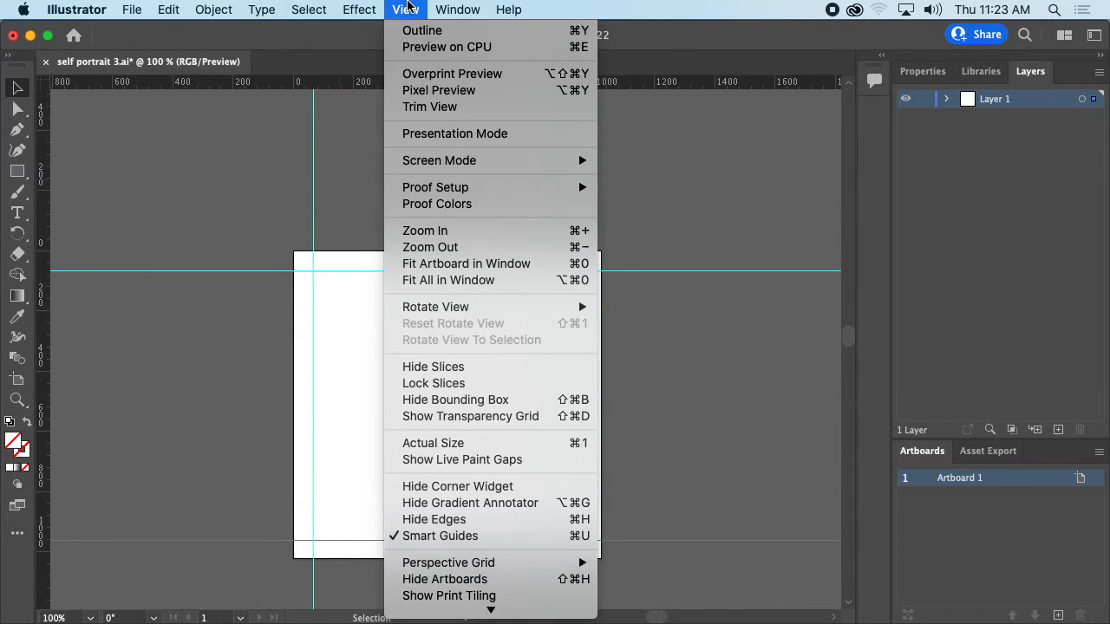
{"action": "scroll", "coordinate": [520, 442], "scroll_direction": "down", "scroll_amount": 5}
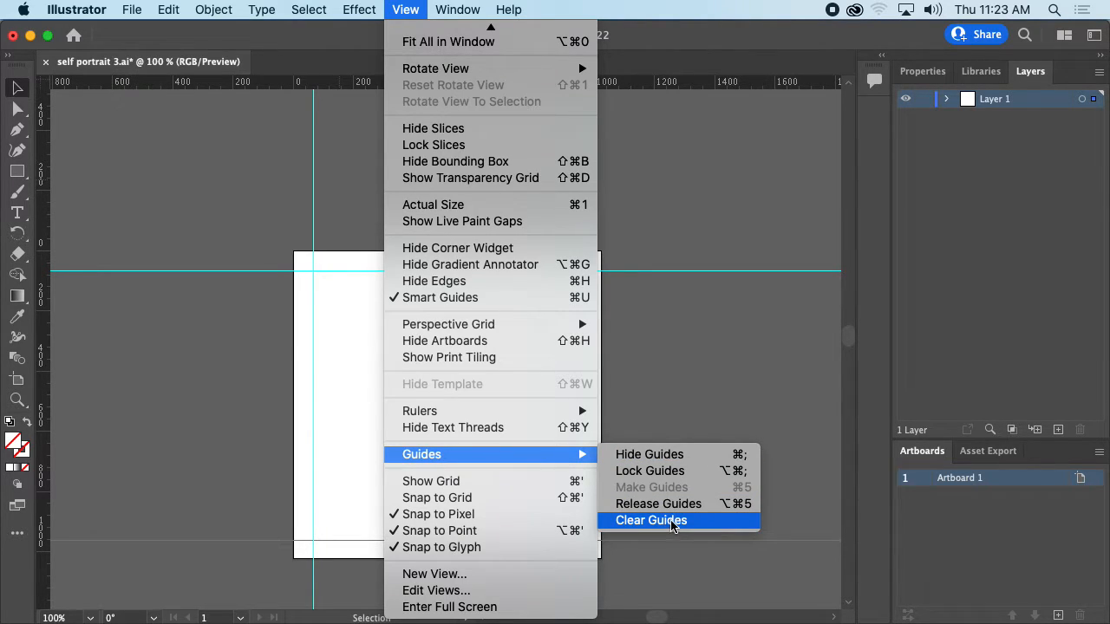
{"action": "left_click", "coordinate": [682, 4]}
{"action": "left_click", "coordinate": [407, 8]}
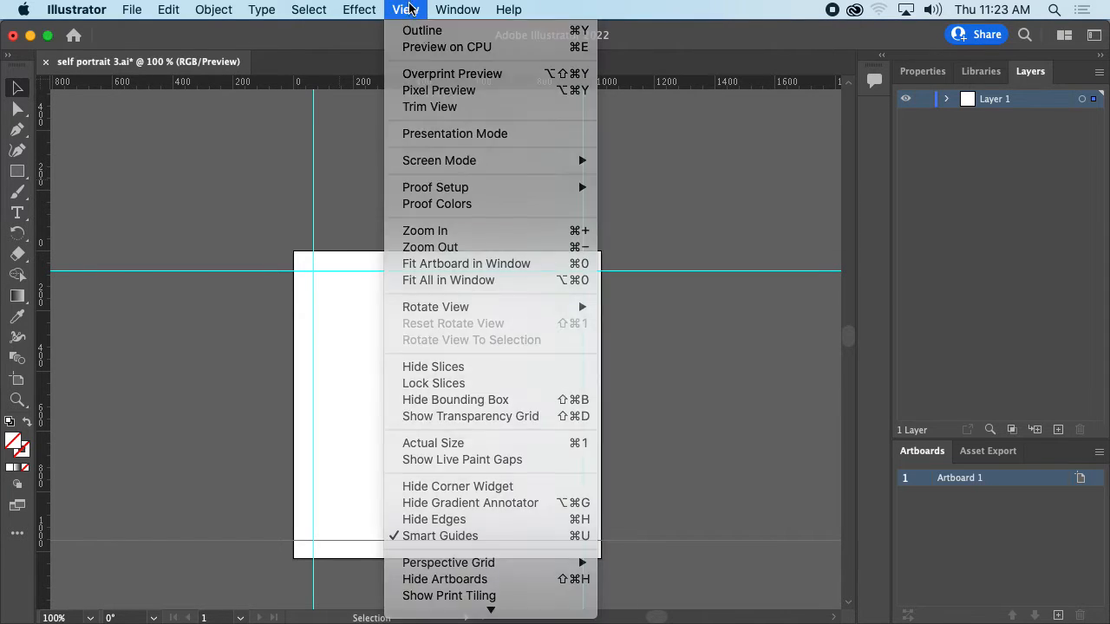
{"action": "left_click", "coordinate": [751, 342]}
Try drawing a small rectangle with the Rectangle tool from the upper-left guide intersection, and undo it
{"action": "key", "text": "super+equal"}
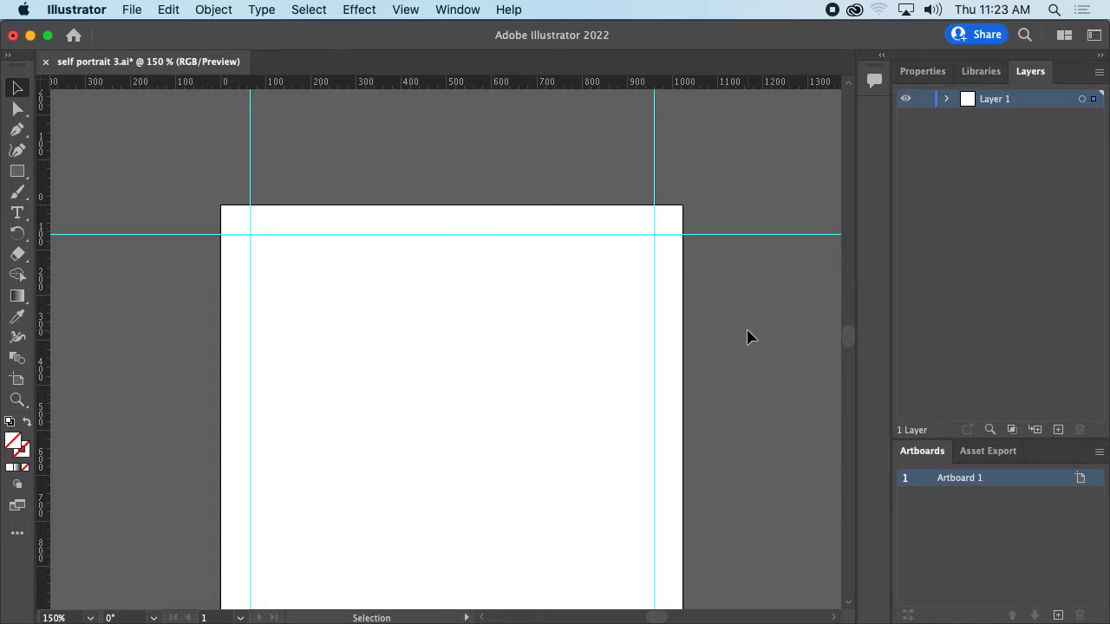
{"action": "key", "text": "super+minus"}
{"action": "left_click_drag", "start_coordinate": [626, 396], "coordinate": [597, 318]}
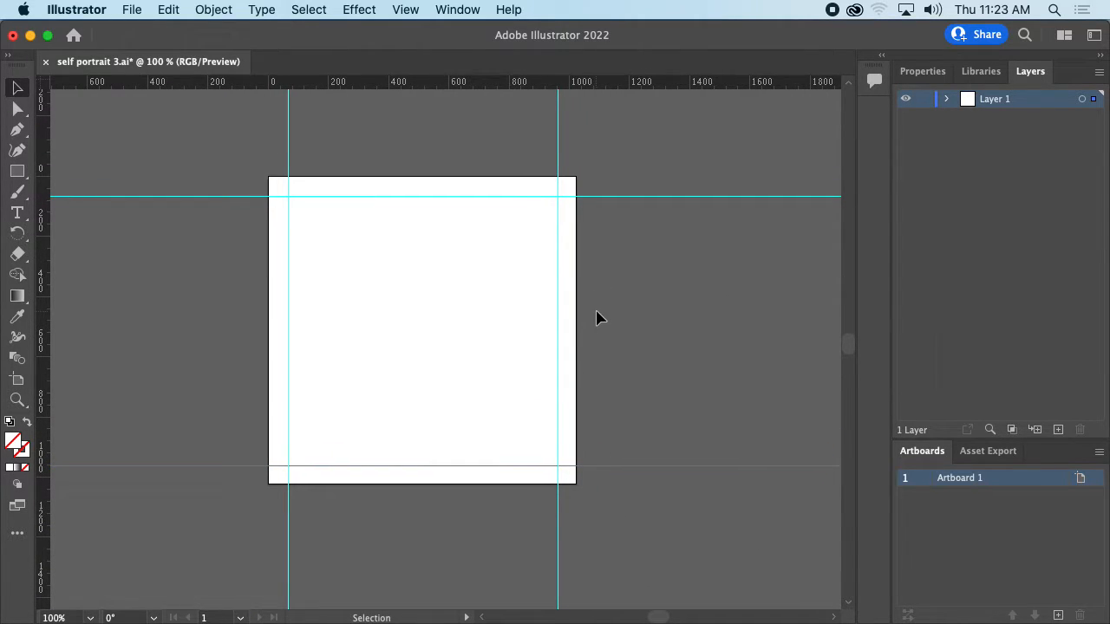
{"action": "left_click", "coordinate": [17, 173]}
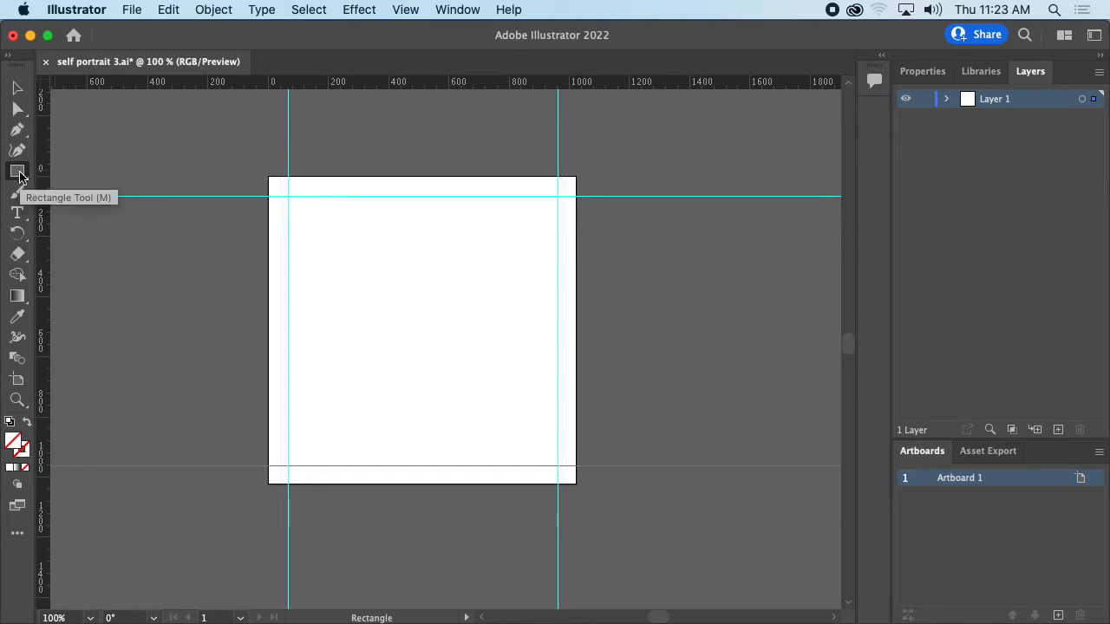
{"action": "left_click", "coordinate": [16, 177]}
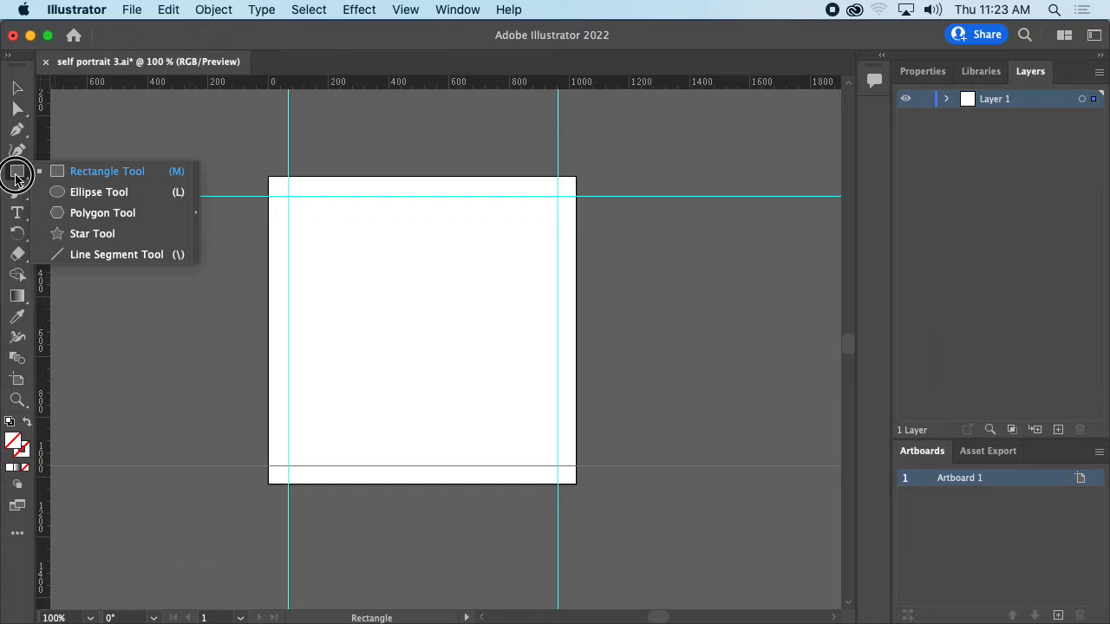
{"action": "left_click", "coordinate": [118, 173]}
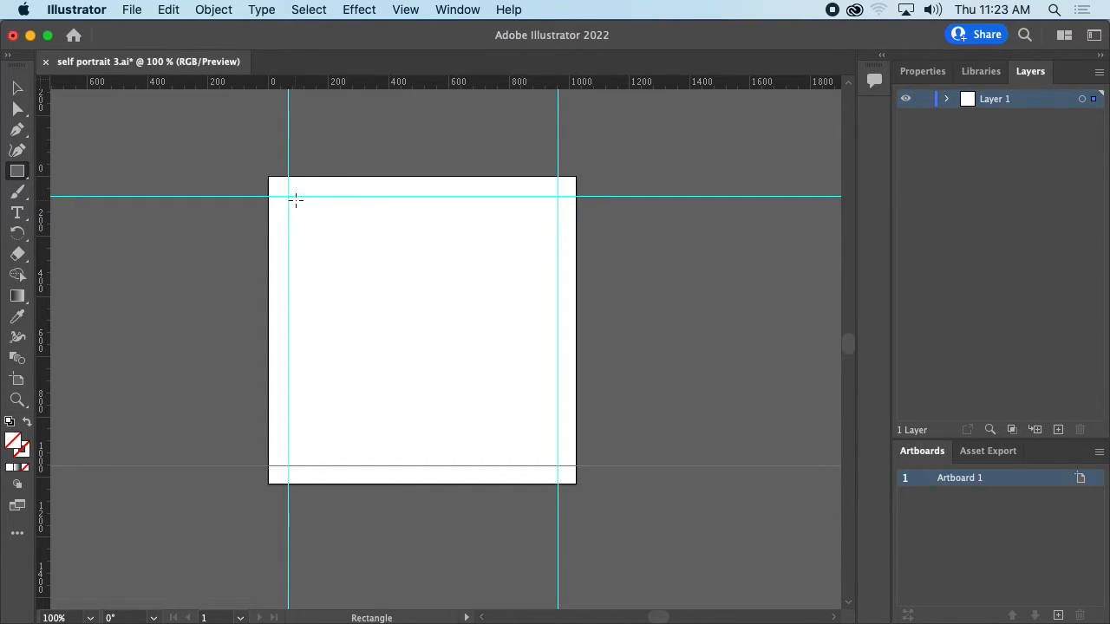
{"action": "key", "text": "super+equal"}
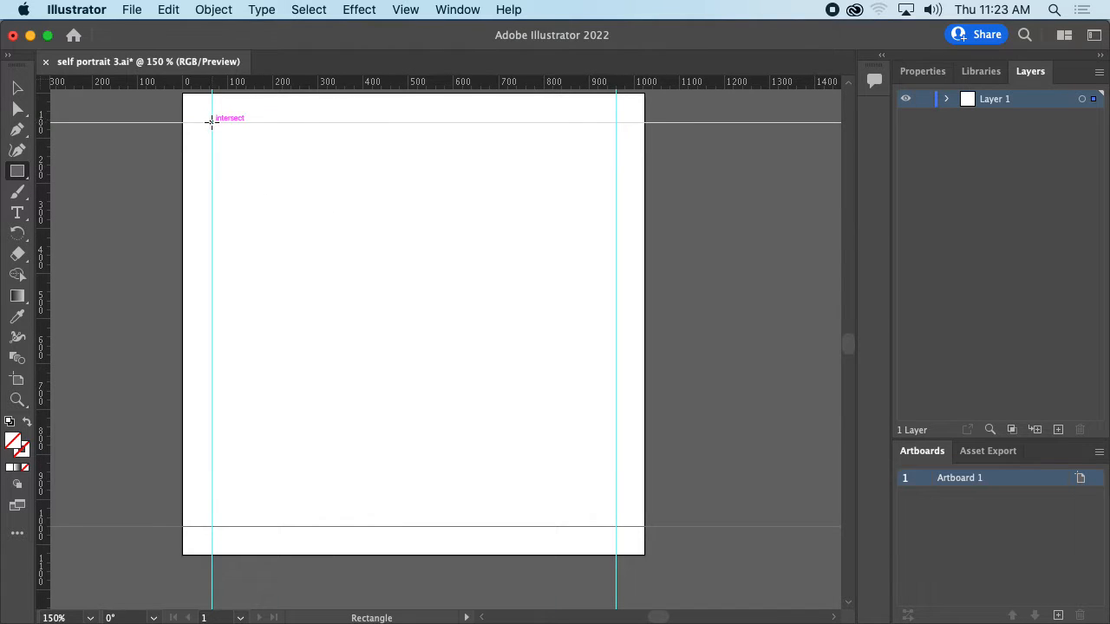
{"action": "left_click_drag", "start_coordinate": [212, 123], "coordinate": [311, 206]}
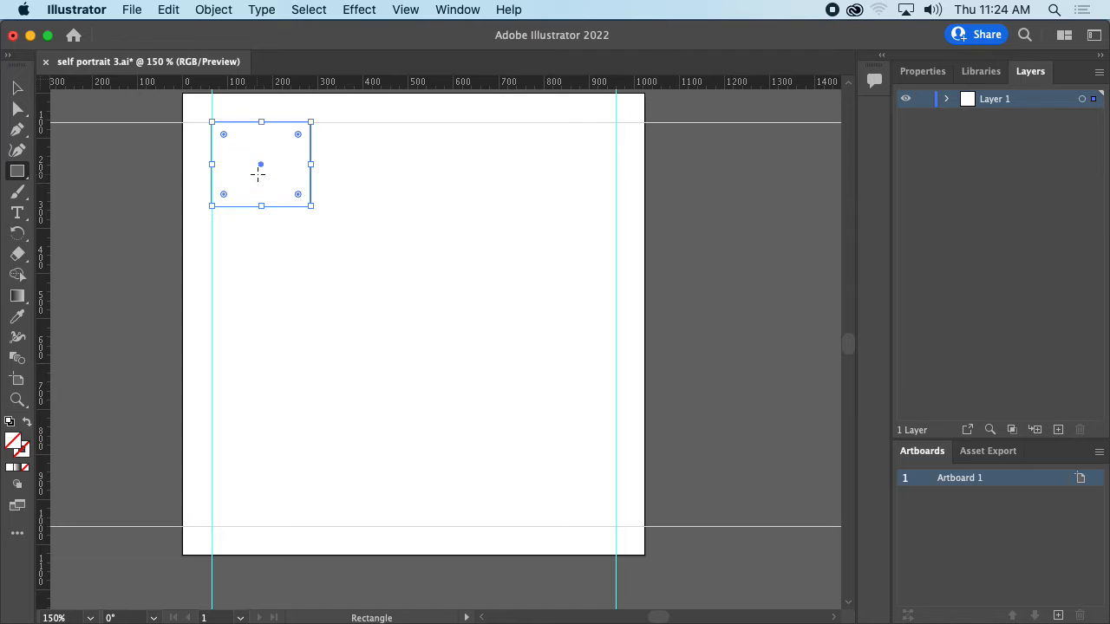
{"action": "key", "text": "super+z"}
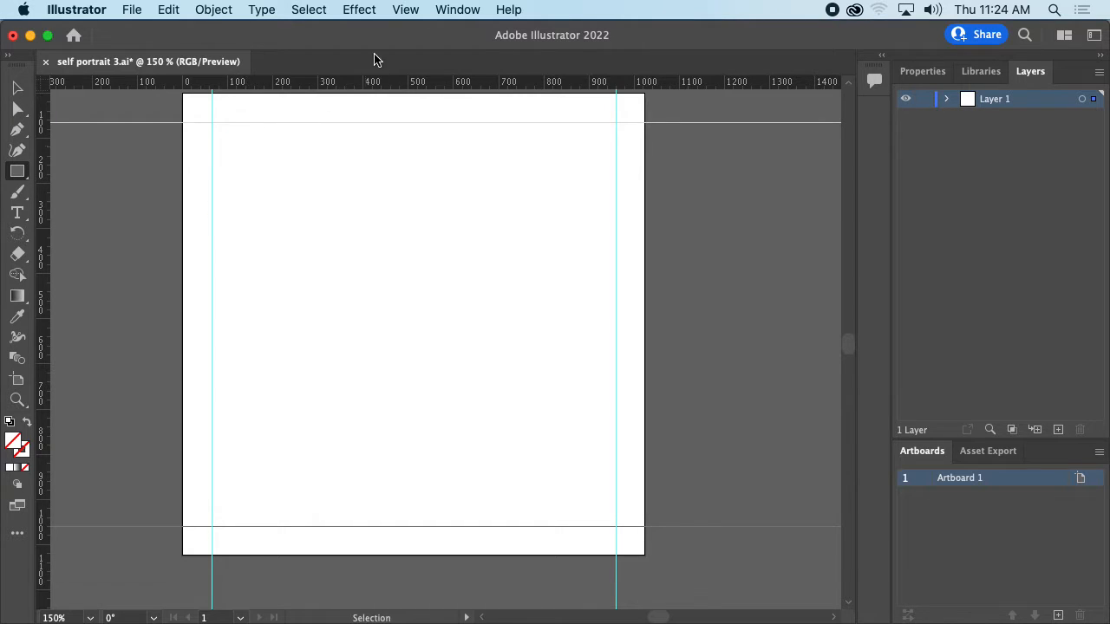
Look through the guide and snapping options and search the help for "snap"
{"action": "left_click", "coordinate": [404, 10]}
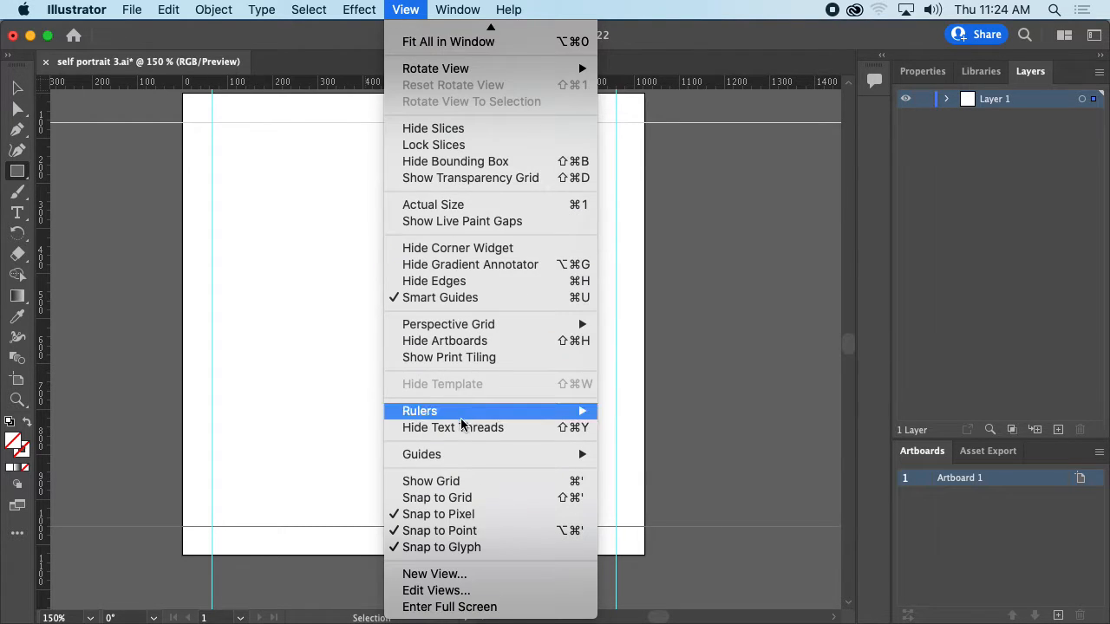
{"action": "mouse_move", "coordinate": [484, 459]}
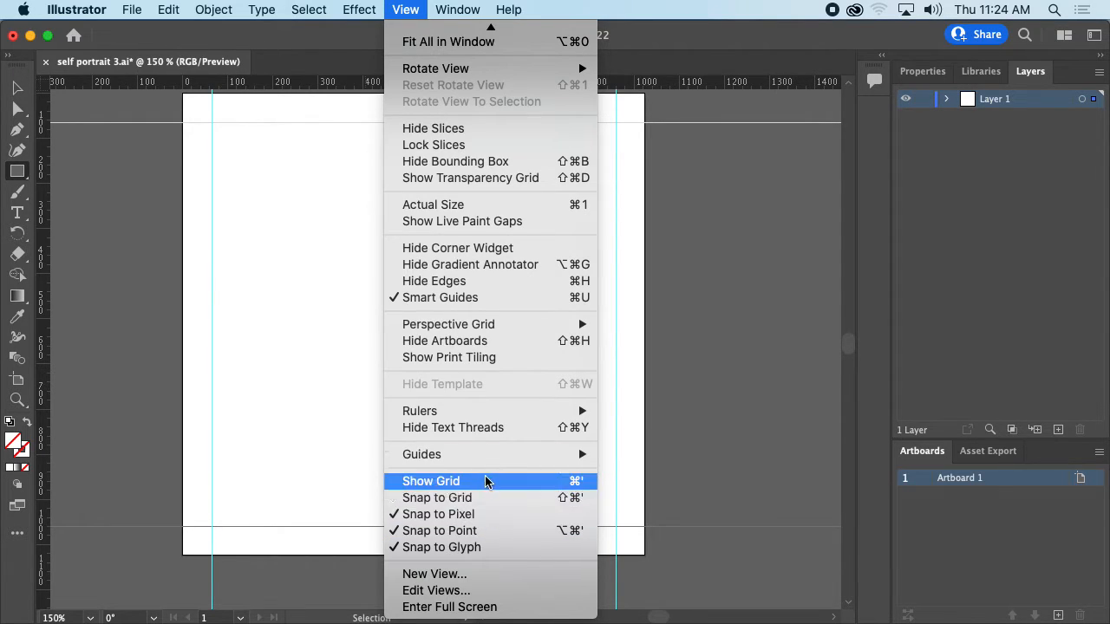
{"action": "mouse_move", "coordinate": [490, 463]}
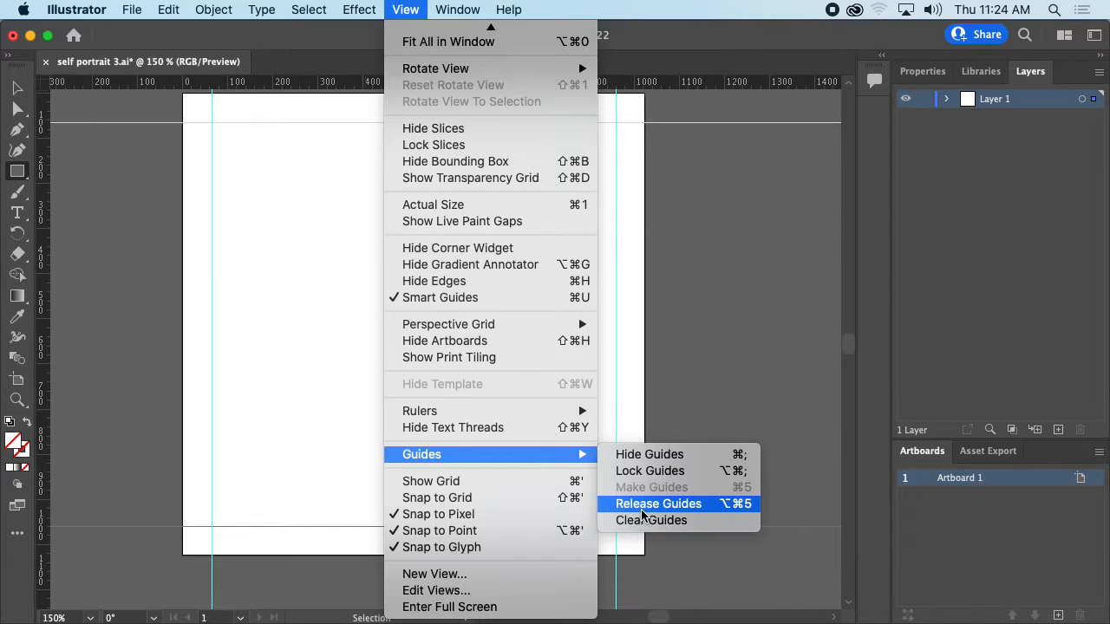
{"action": "key", "text": "Escape"}
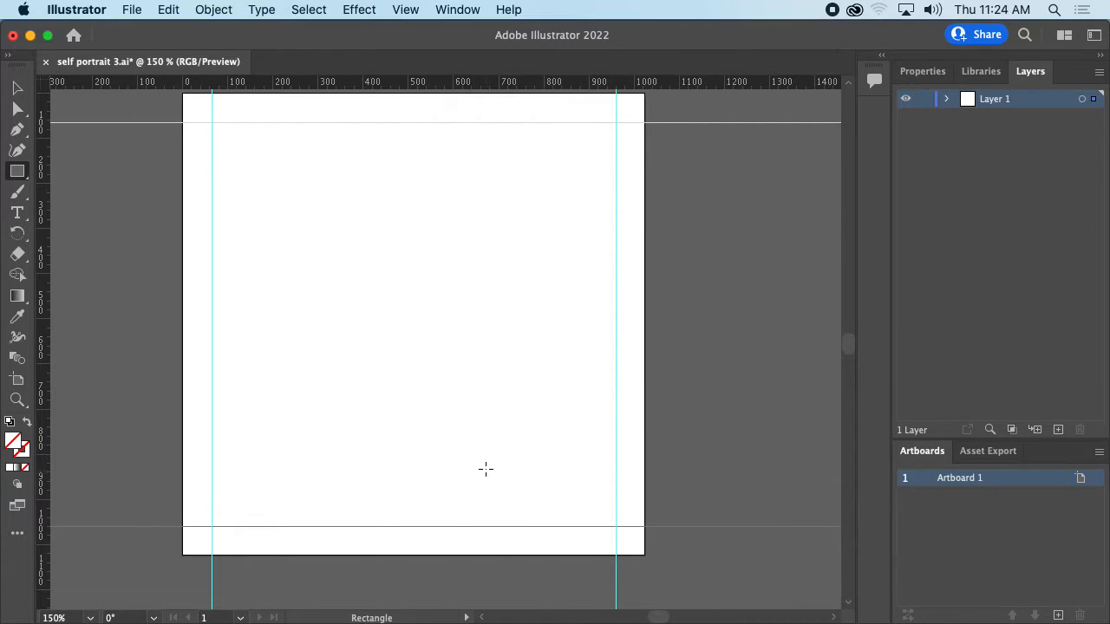
{"action": "left_click", "coordinate": [510, 10]}
{"action": "type", "text": "snap"}
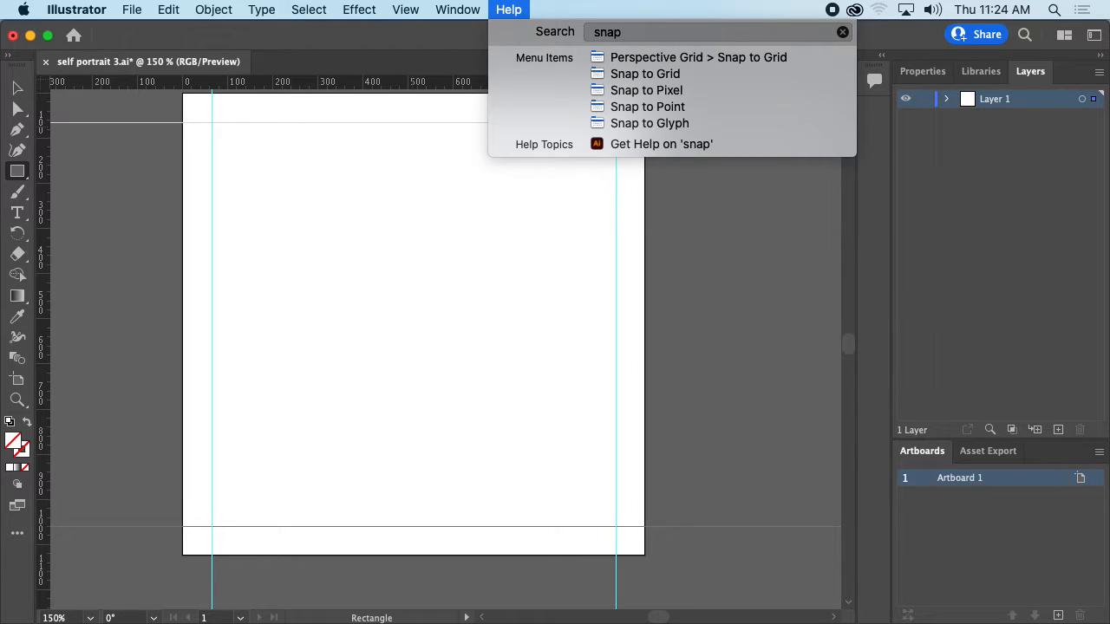
{"action": "key", "text": "Escape"}
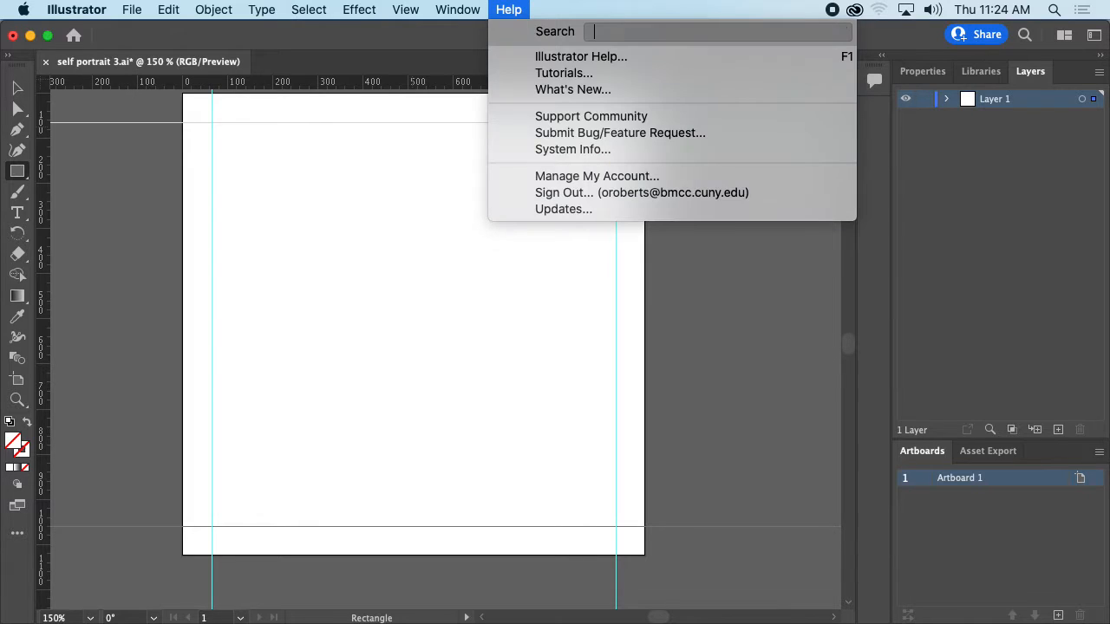
{"action": "key", "text": "Escape"}
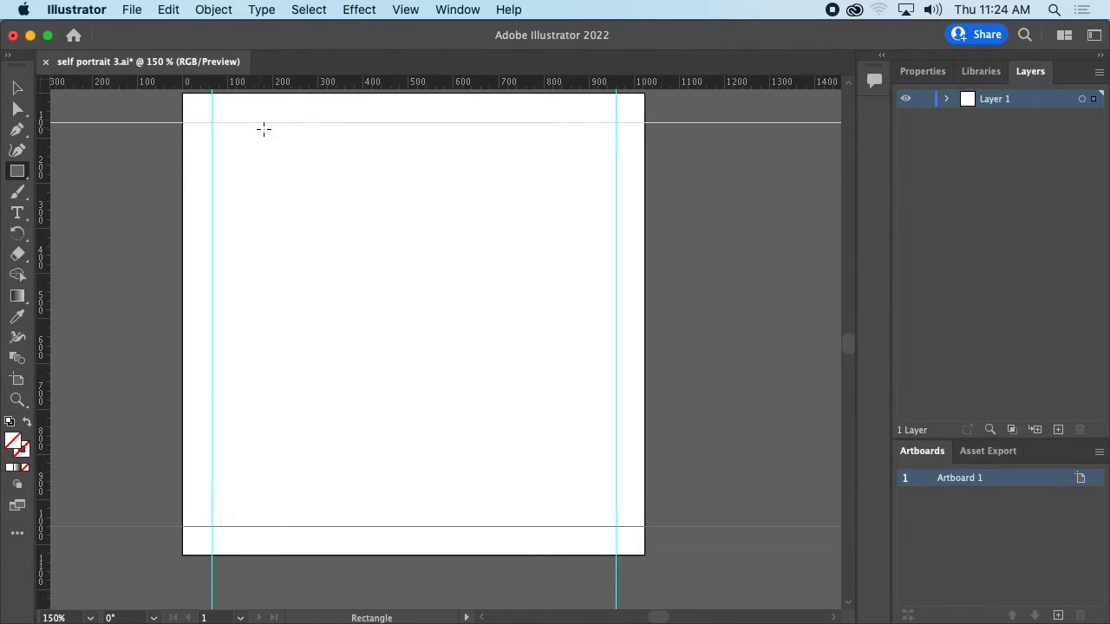
Draw an 896 × 896 px rectangle between the four margin guides and fill it with light blue
{"action": "left_click_drag", "start_coordinate": [212, 123], "coordinate": [616, 525]}
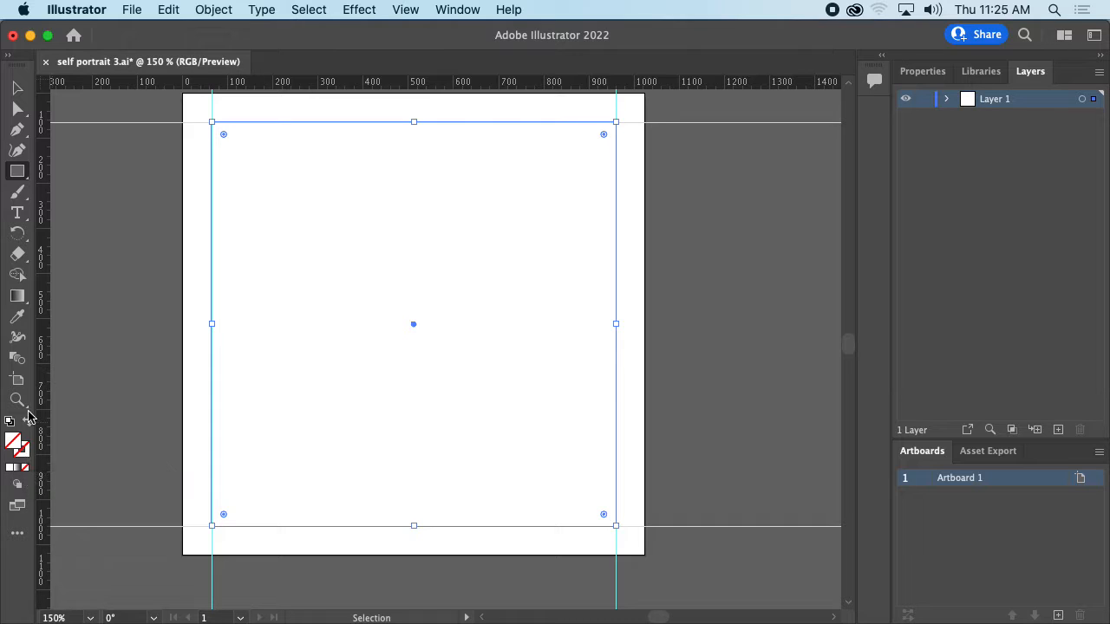
{"action": "double_click", "coordinate": [12, 446]}
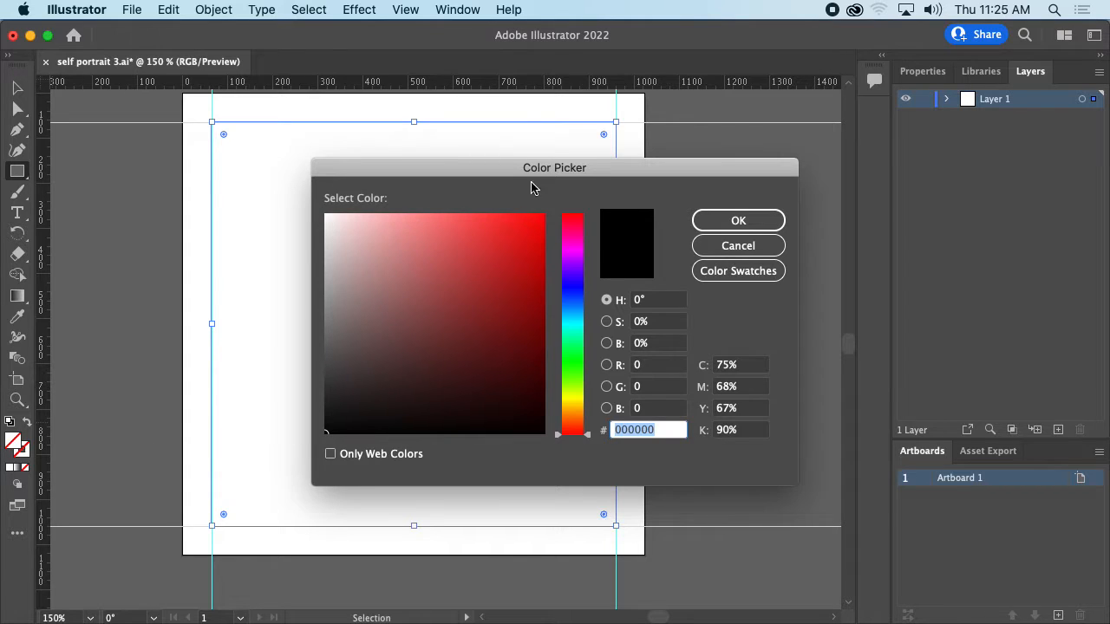
{"action": "left_click", "coordinate": [510, 218]}
{"action": "left_click_drag", "start_coordinate": [558, 168], "coordinate": [695, 167]}
{"action": "left_click", "coordinate": [587, 236]}
{"action": "left_click", "coordinate": [705, 312]}
{"action": "left_click_drag", "start_coordinate": [705, 314], "coordinate": [704, 317]}
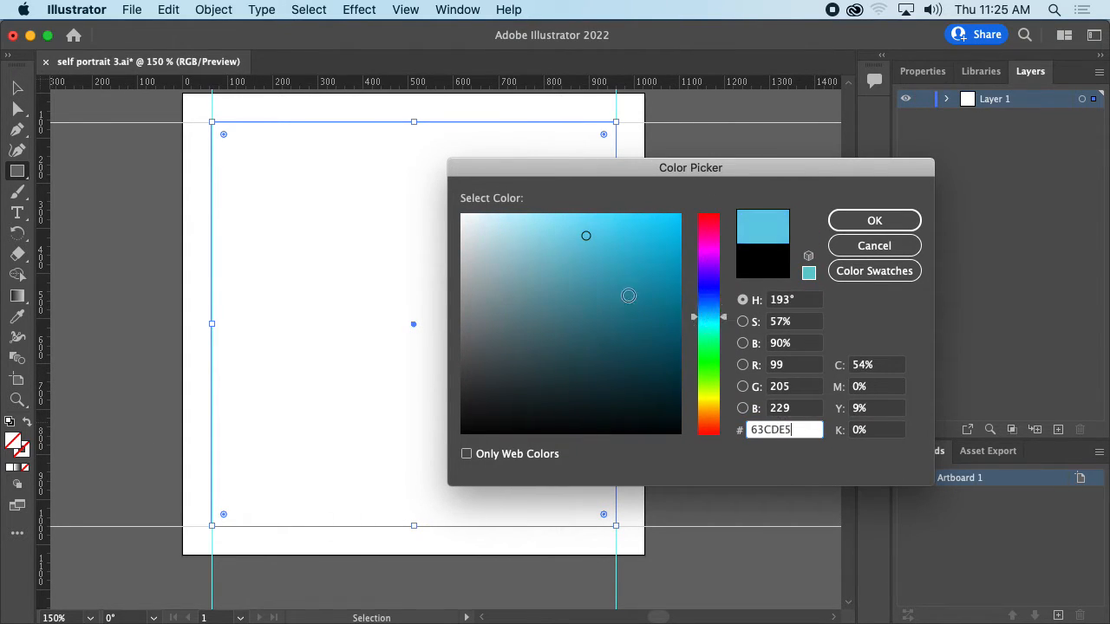
{"action": "mouse_move", "coordinate": [627, 292]}
{"action": "left_mouse_down"}
{"action": "mouse_move", "coordinate": [573, 221]}
{"action": "mouse_move", "coordinate": [538, 216]}
{"action": "left_mouse_up"}
{"action": "left_click", "coordinate": [832, 222]}
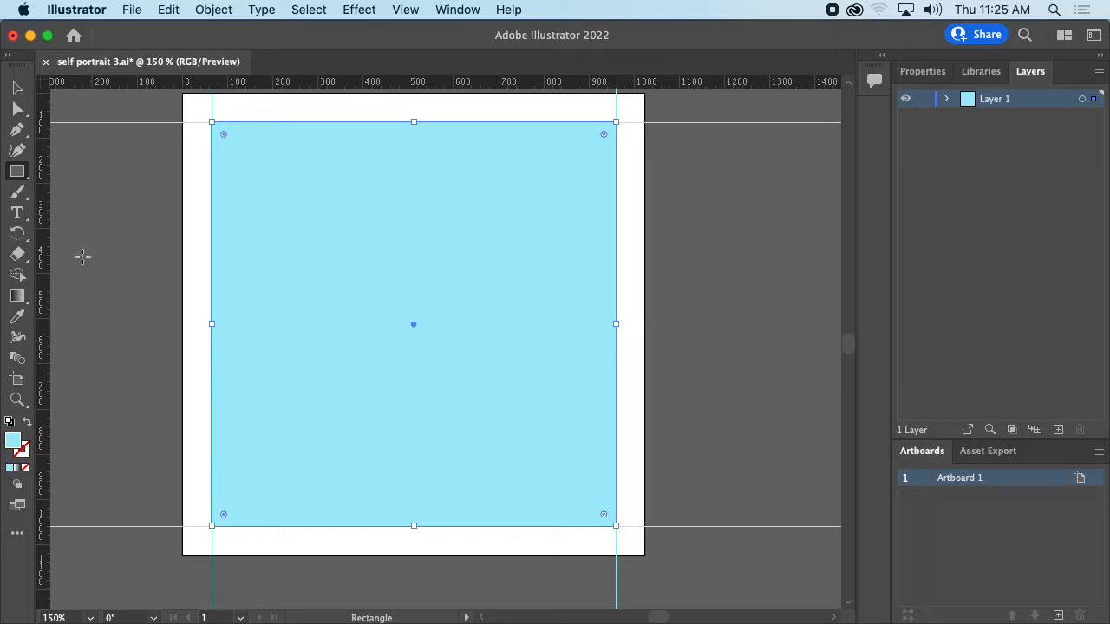
{"action": "left_click", "coordinate": [23, 452]}
{"action": "double_click", "coordinate": [27, 457]}
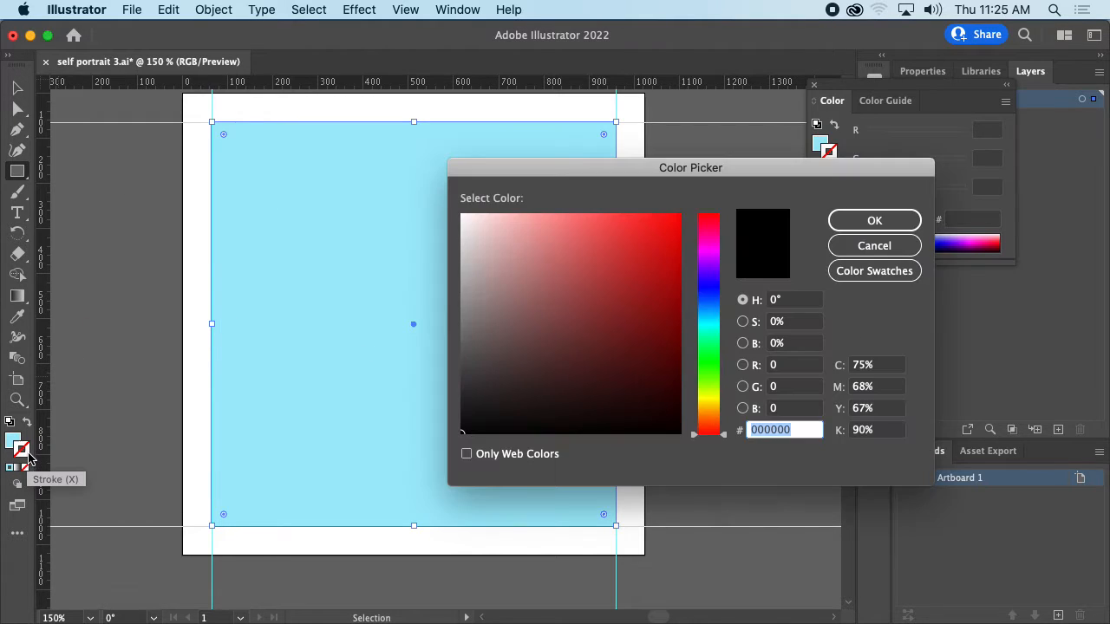
{"action": "left_click", "coordinate": [876, 244]}
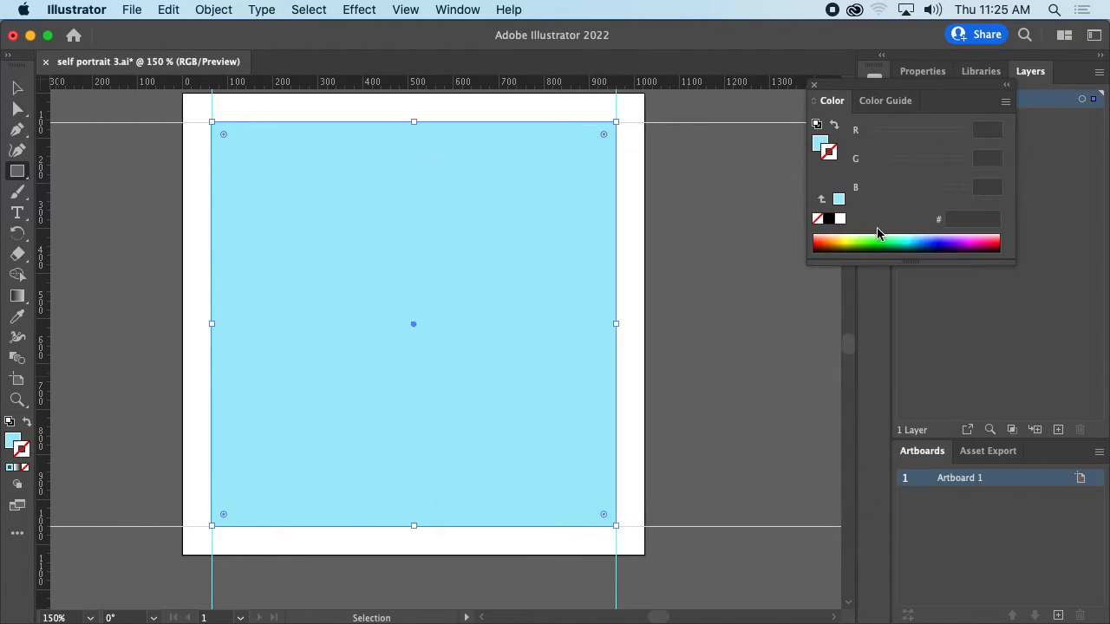
Dock the floating Color panel above the layer list and switch to the Essentials Classic workspace
{"action": "left_click_drag", "start_coordinate": [908, 91], "coordinate": [949, 52]}
{"action": "left_click", "coordinate": [457, 10]}
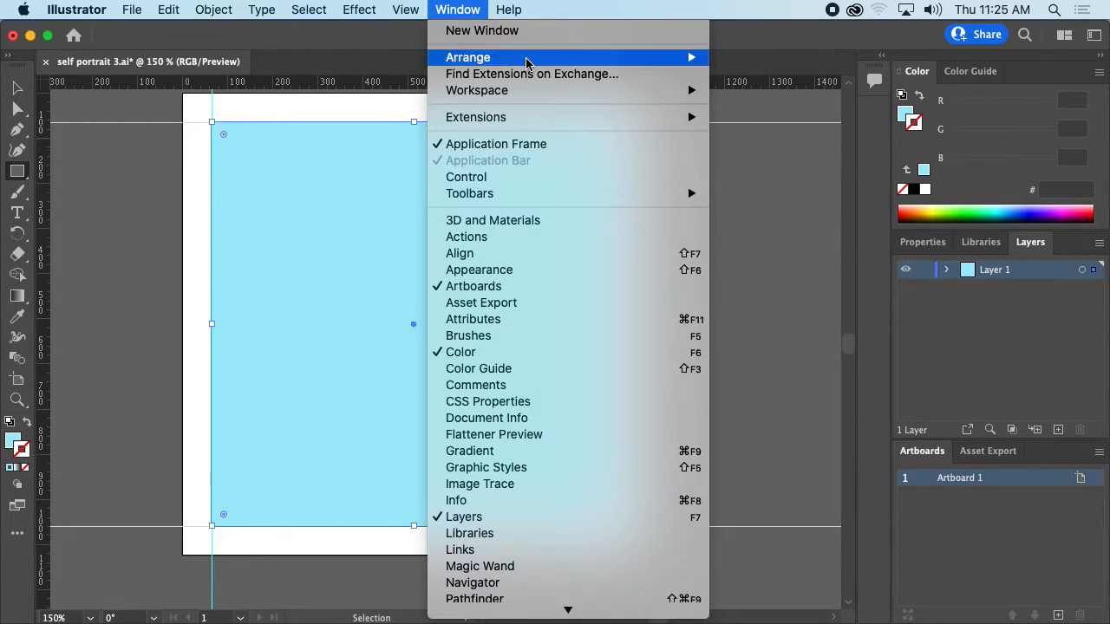
{"action": "mouse_move", "coordinate": [675, 92]}
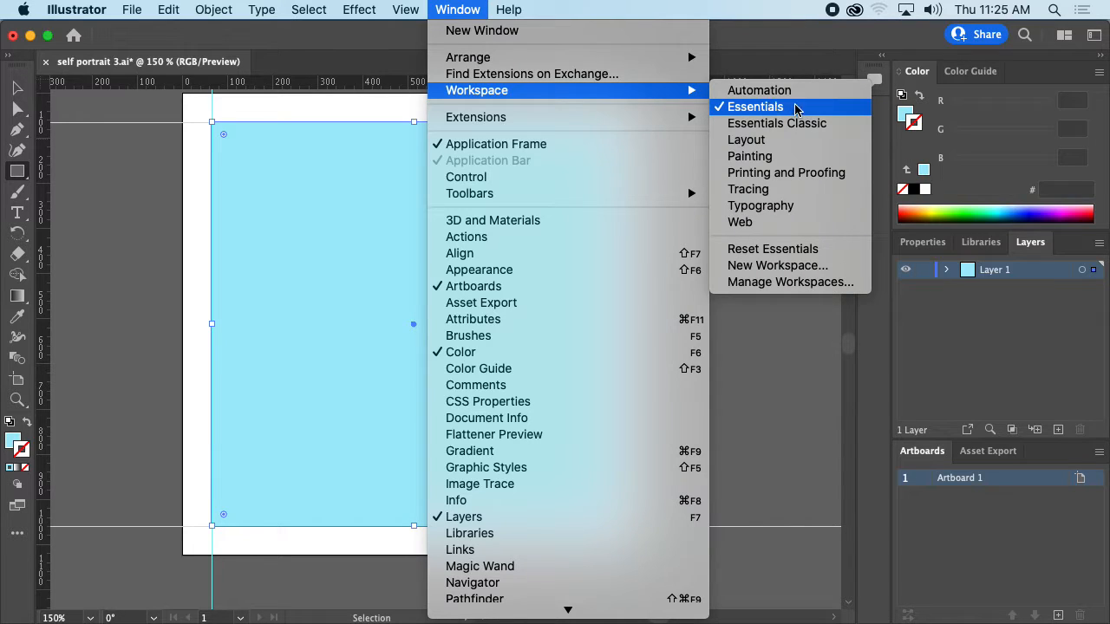
{"action": "left_click", "coordinate": [782, 130]}
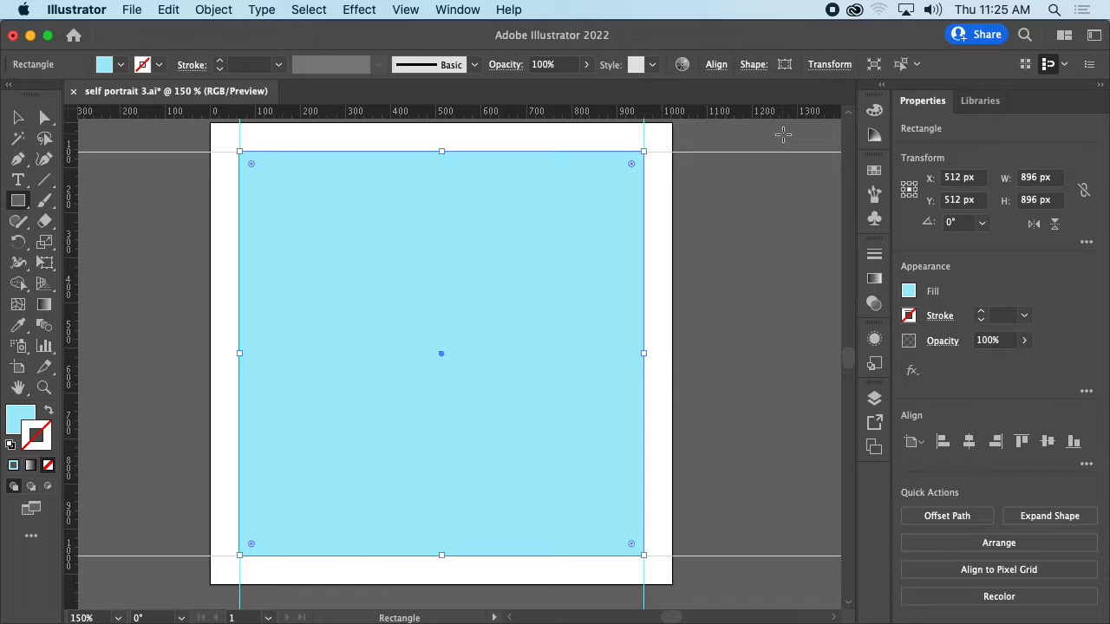
Return to the Essentials workspace and reset it to its default layout, with the rectangle's properties showing
{"action": "left_click", "coordinate": [445, 10]}
{"action": "mouse_move", "coordinate": [557, 62]}
{"action": "mouse_move", "coordinate": [561, 92]}
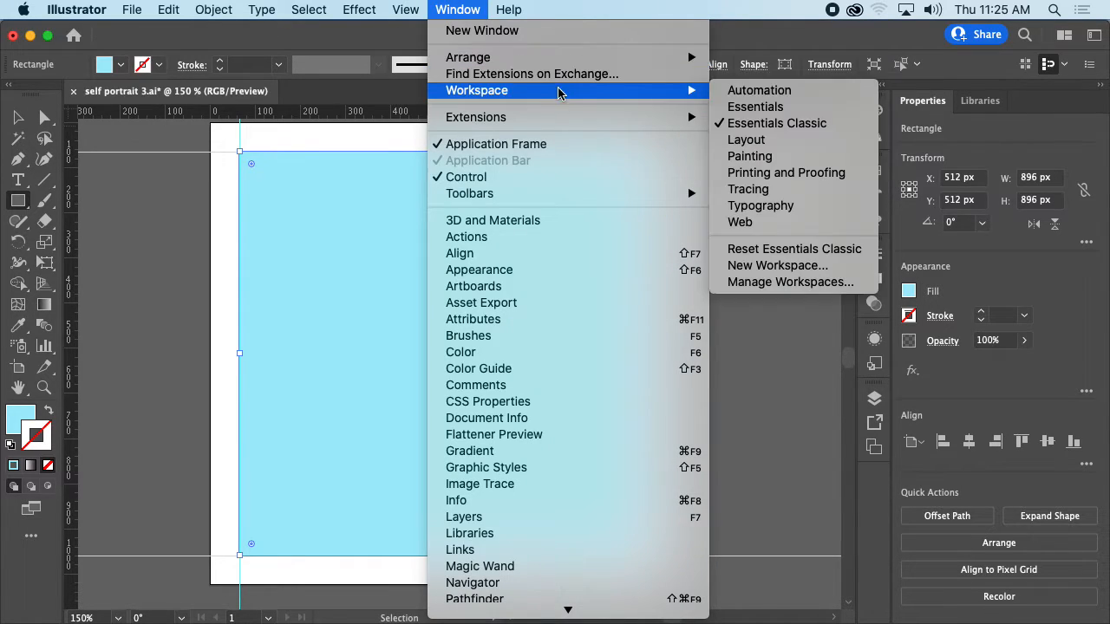
{"action": "left_click", "coordinate": [756, 108]}
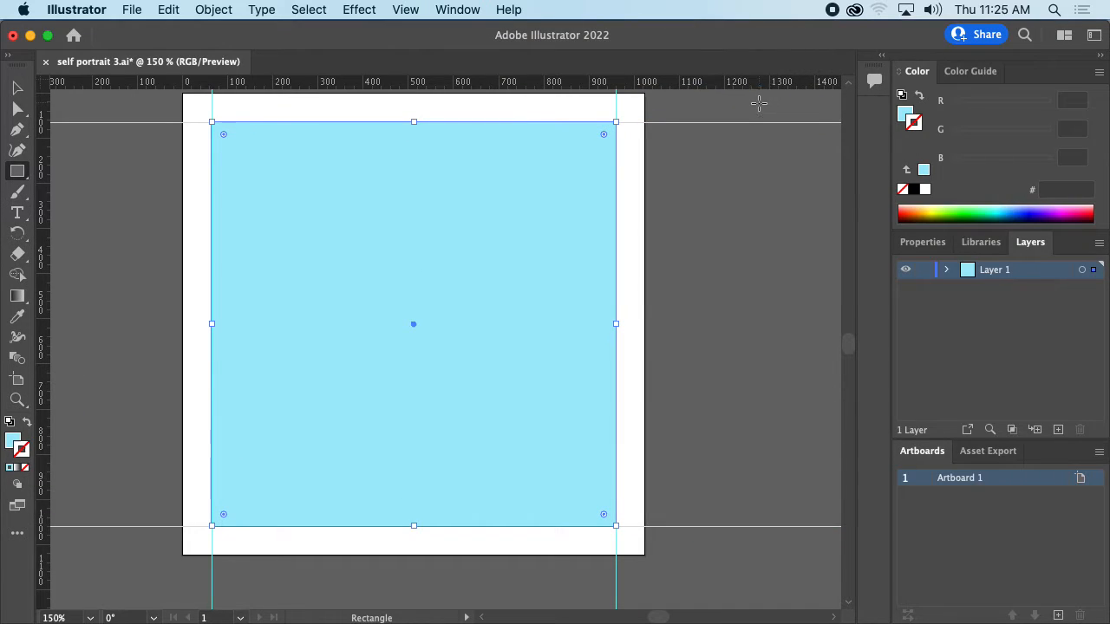
{"action": "left_click", "coordinate": [509, 9]}
{"action": "mouse_move", "coordinate": [457, 9]}
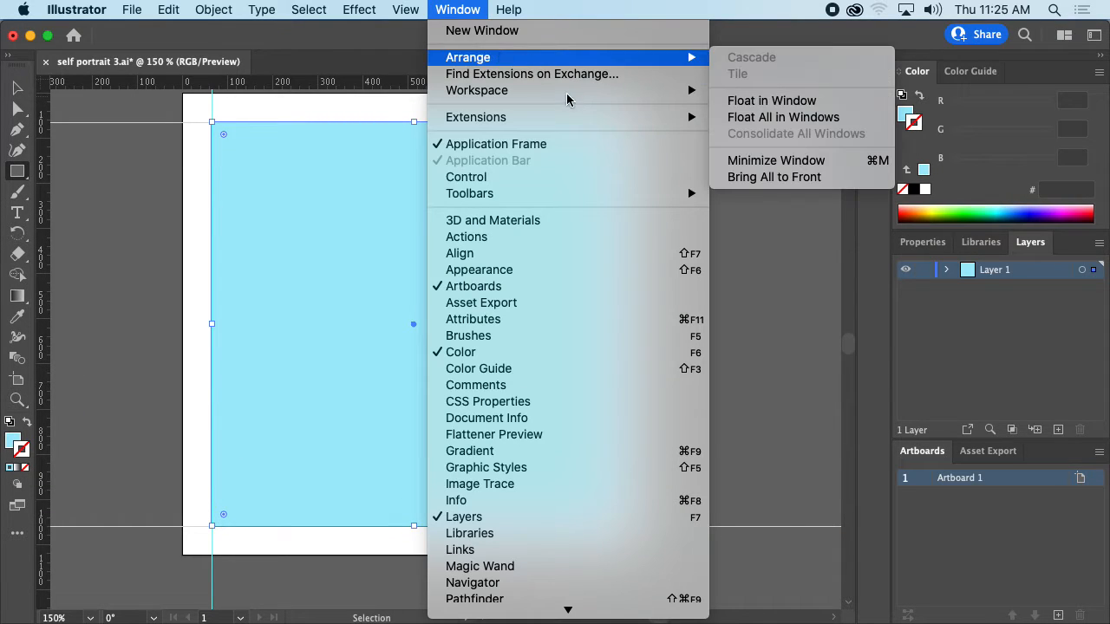
{"action": "mouse_move", "coordinate": [580, 92]}
{"action": "left_click", "coordinate": [811, 249]}
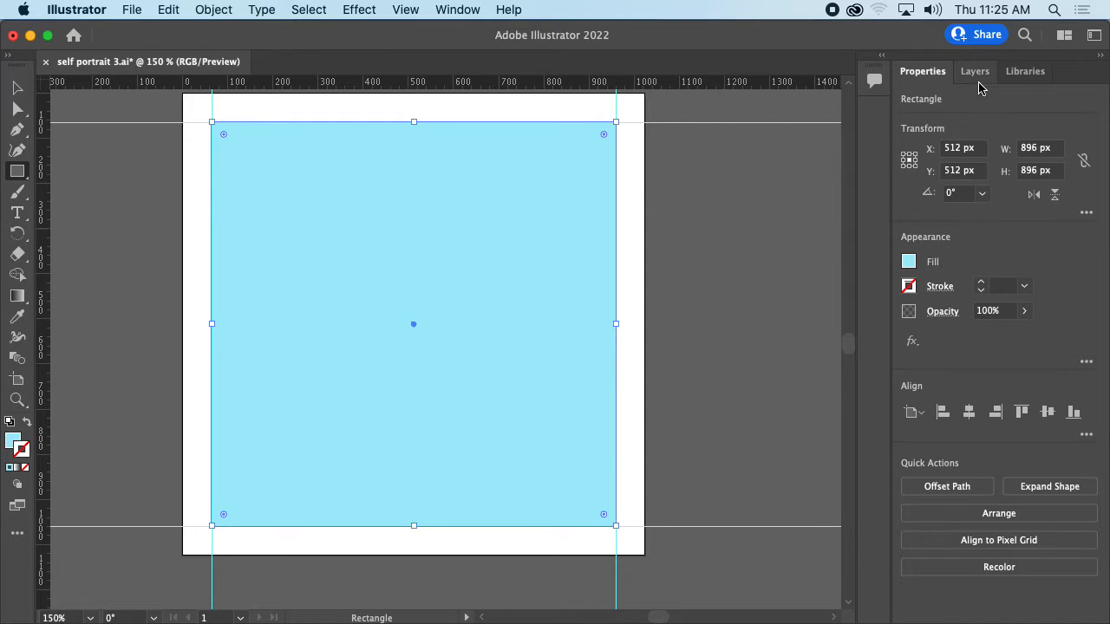
{"action": "left_click", "coordinate": [976, 77]}
{"action": "left_click", "coordinate": [921, 73]}
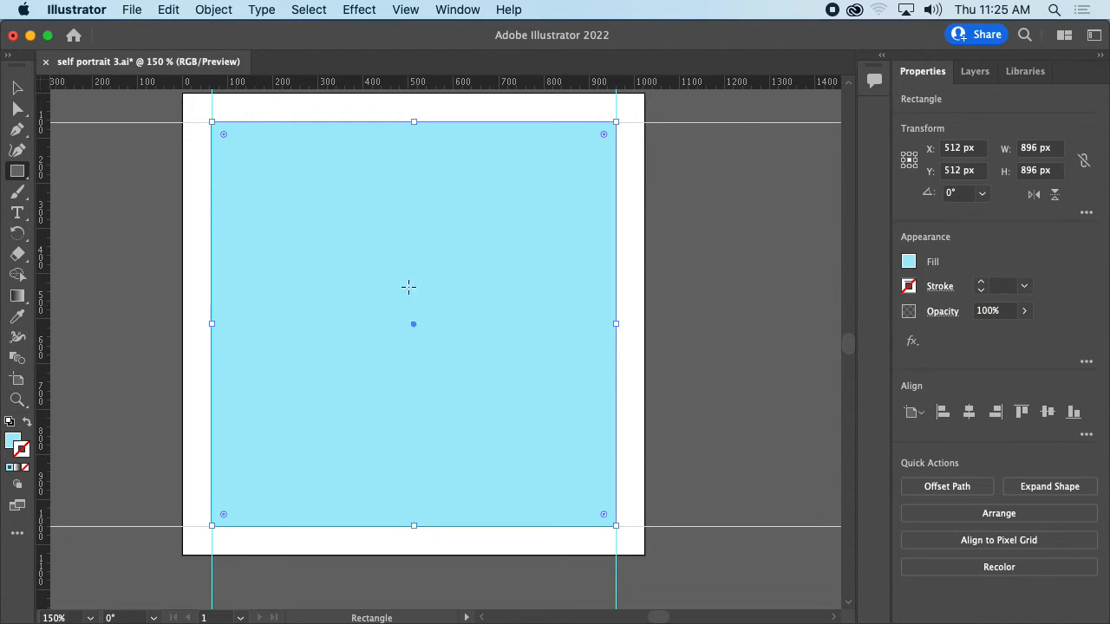
Add a stroke to the rectangle using colour 000000 in the Color Picker and set its weight to 5 pt
{"action": "double_click", "coordinate": [24, 451]}
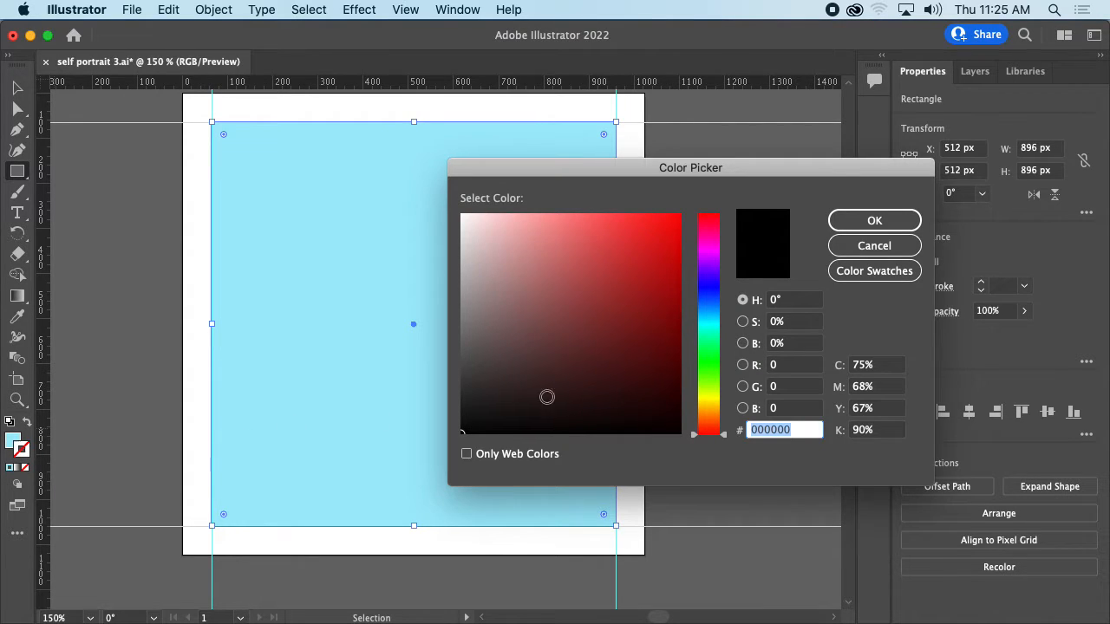
{"action": "left_click_drag", "start_coordinate": [539, 410], "coordinate": [442, 440]}
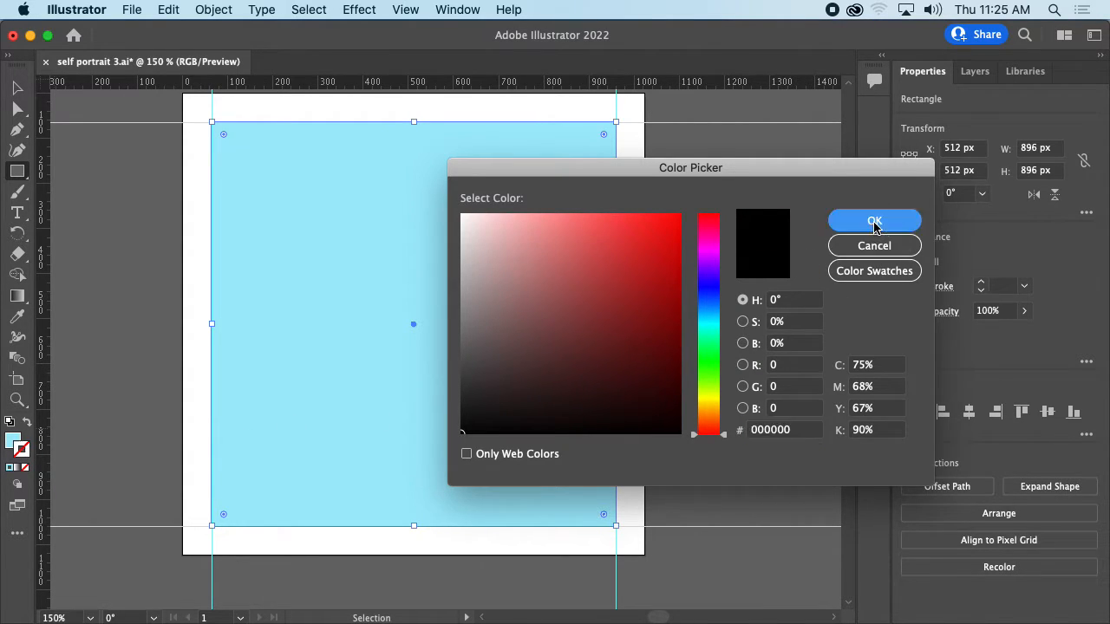
{"action": "left_click", "coordinate": [874, 221]}
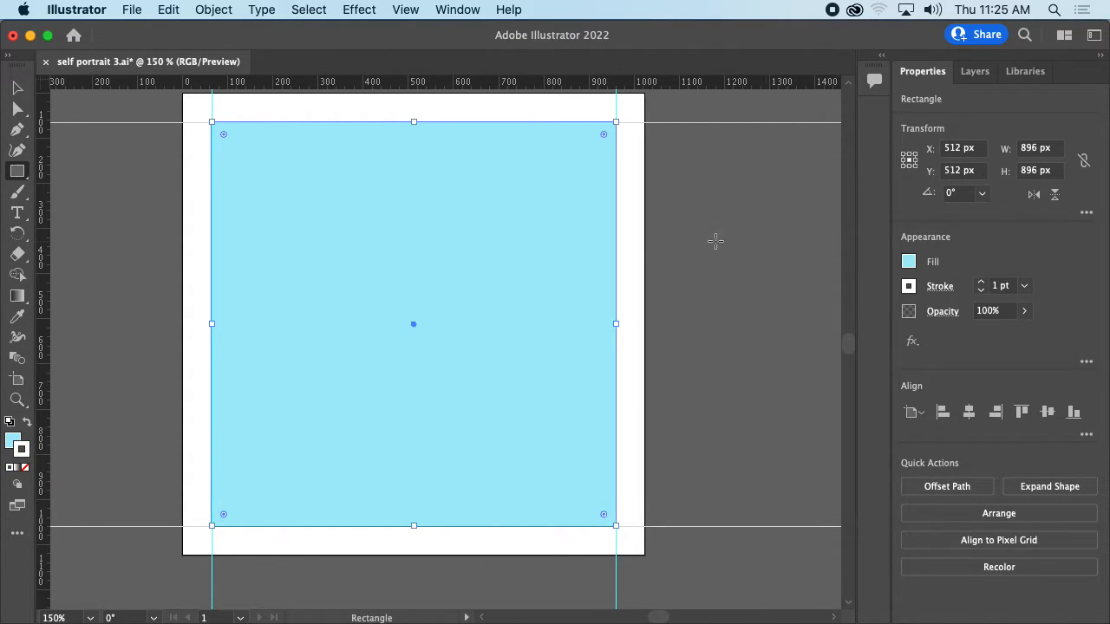
{"action": "left_click", "coordinate": [981, 282]}
{"action": "left_click", "coordinate": [981, 282]}
{"action": "left_click", "coordinate": [981, 282]}
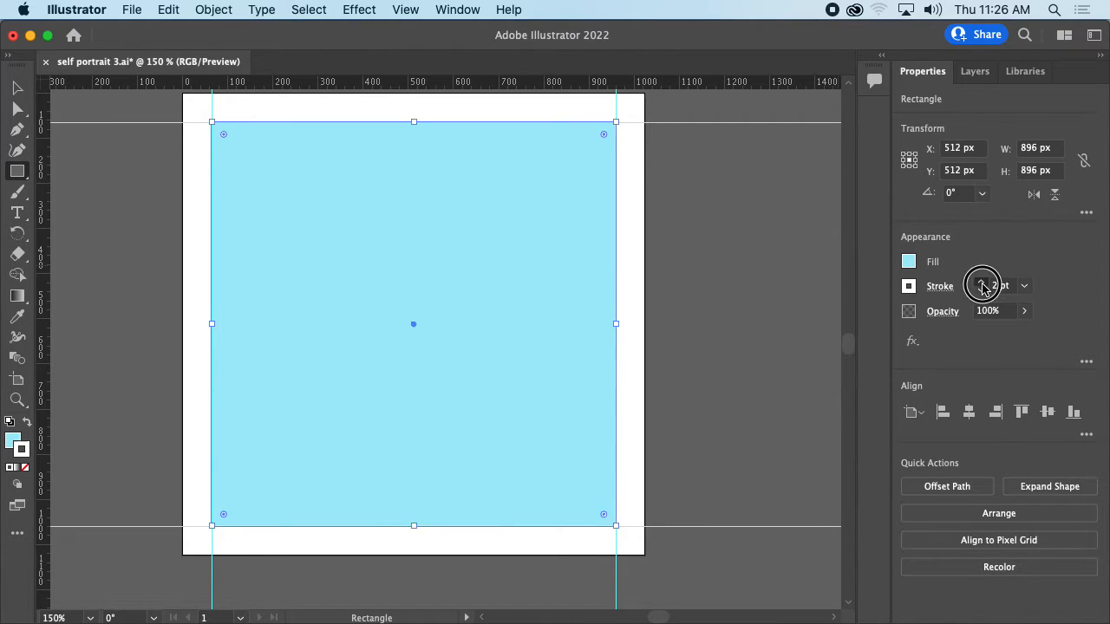
{"action": "left_click", "coordinate": [981, 281]}
{"action": "left_click", "coordinate": [758, 251]}
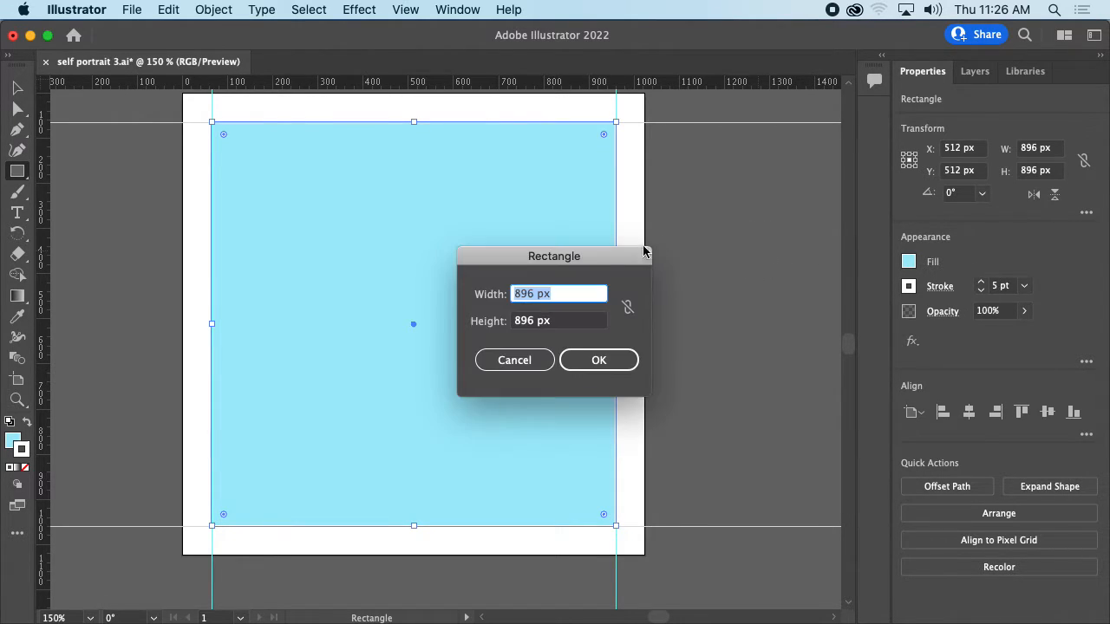
{"action": "left_click", "coordinate": [586, 360]}
{"action": "key", "text": "super+z"}
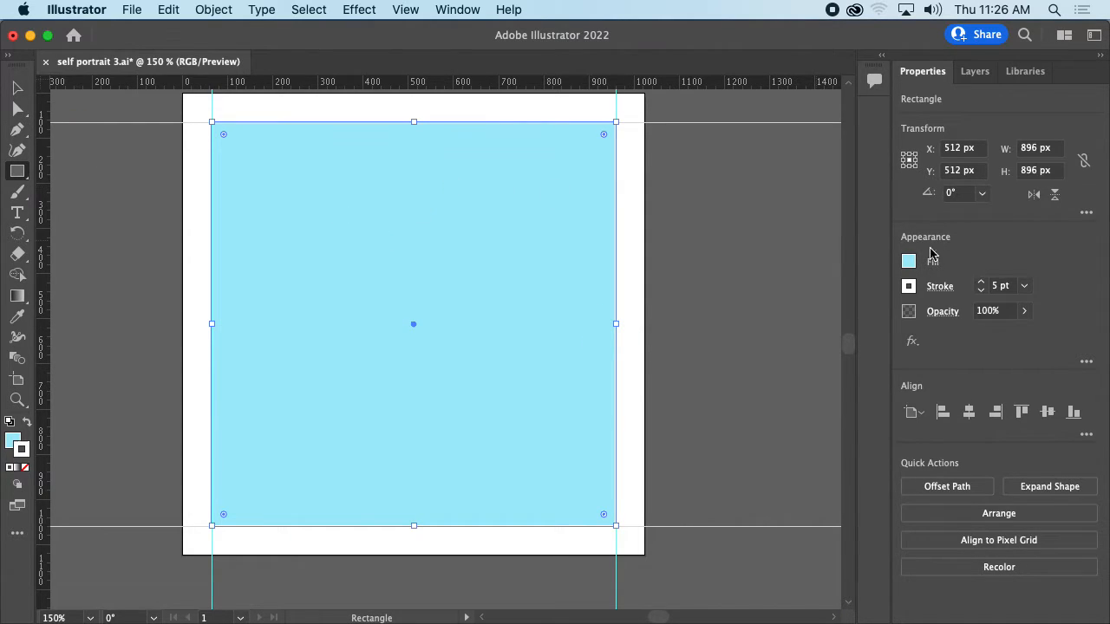
Apply the black swatch to the rectangle's stroke and set the stroke weight to 100 pt
{"action": "left_click", "coordinate": [909, 288]}
{"action": "left_click", "coordinate": [756, 350]}
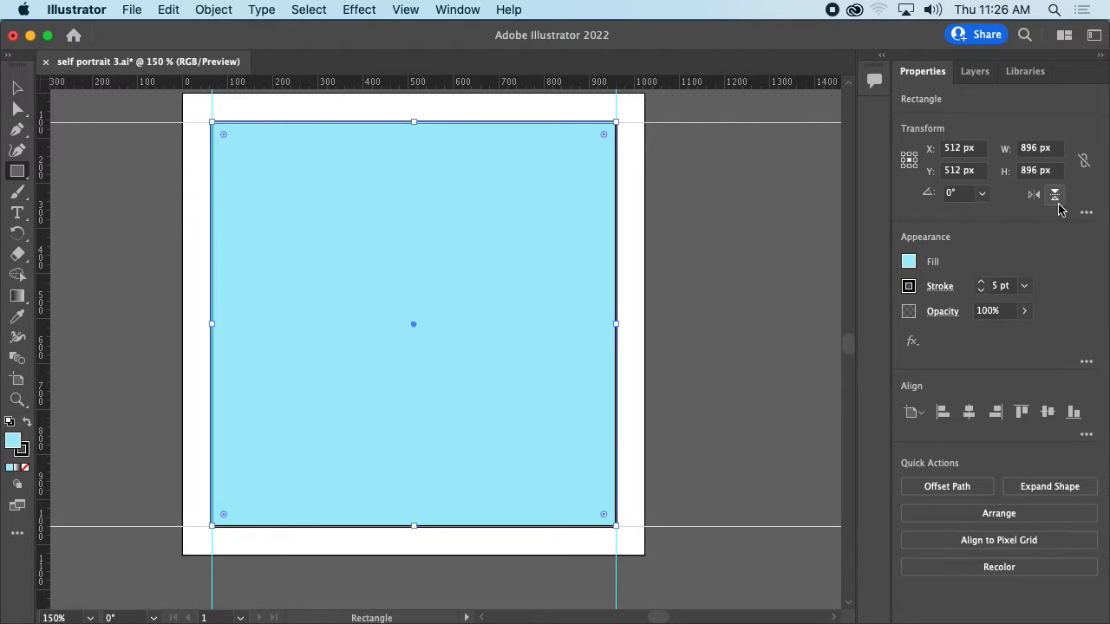
{"action": "left_click", "coordinate": [1025, 286]}
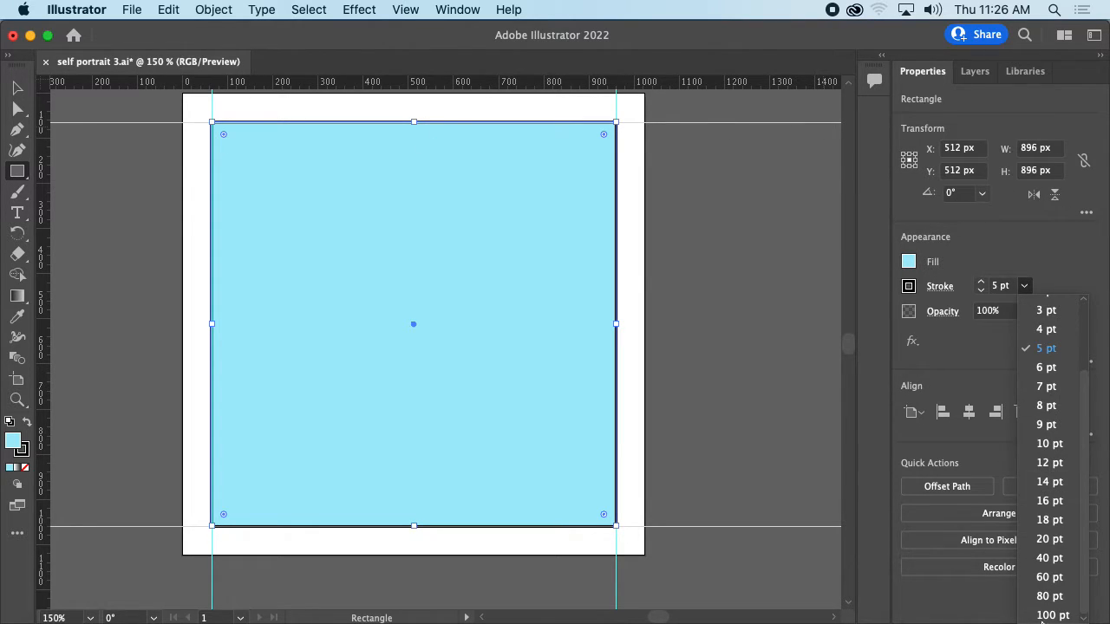
{"action": "left_click", "coordinate": [1045, 616]}
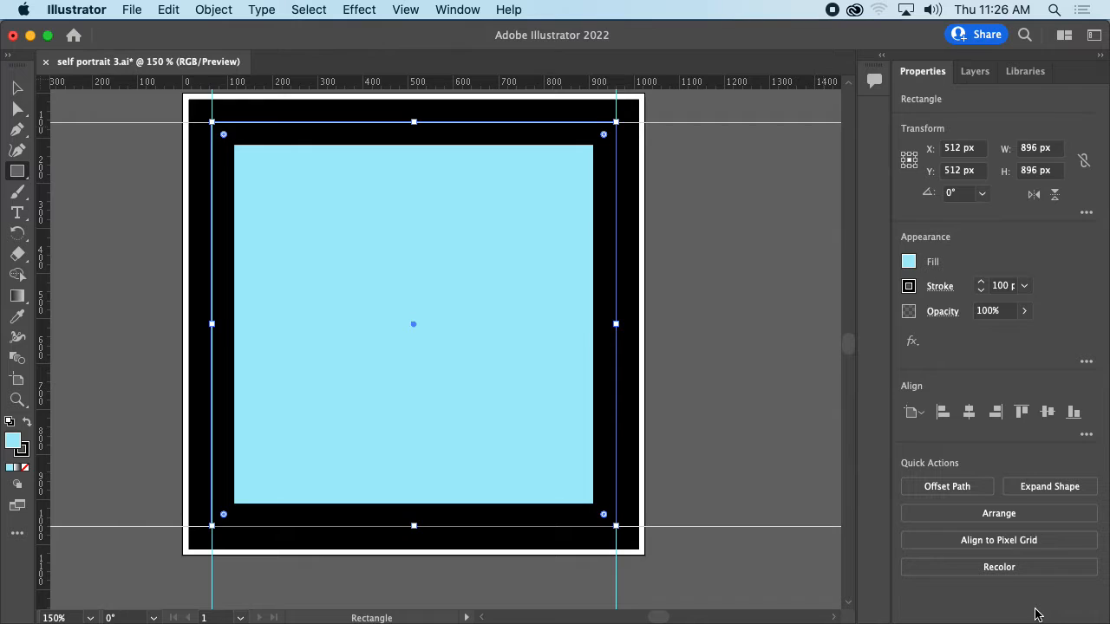
Set the rectangle's stroke weight to 6 pt
{"action": "left_click", "coordinate": [1024, 286]}
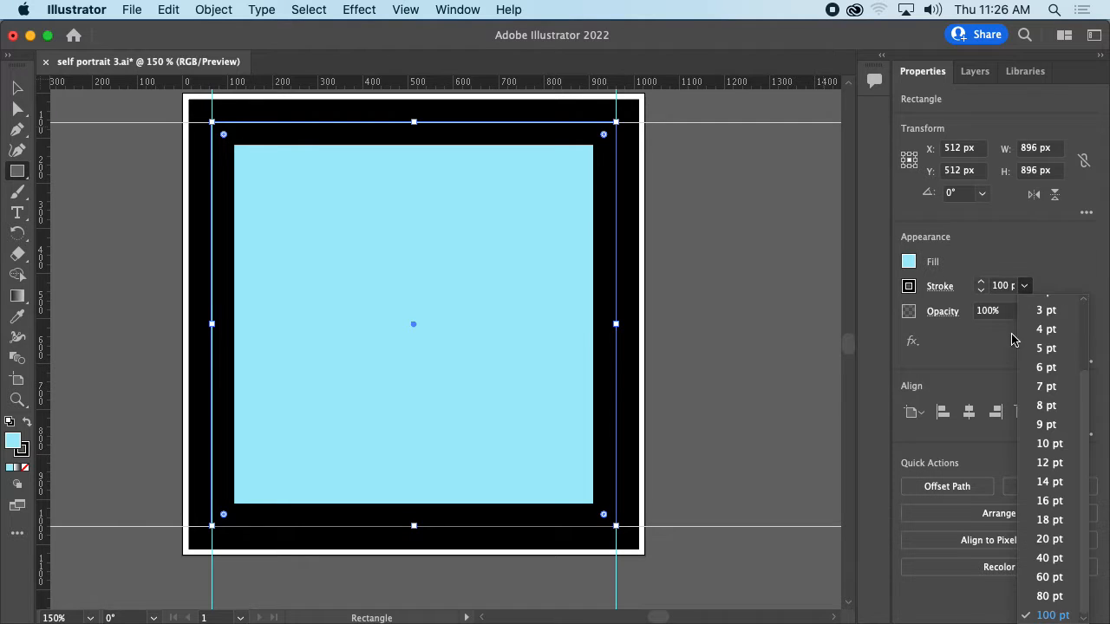
{"action": "scroll", "coordinate": [1051, 348], "scroll_direction": "down", "scroll_amount": 5}
{"action": "scroll", "coordinate": [1053, 365], "scroll_direction": "up", "scroll_amount": 3}
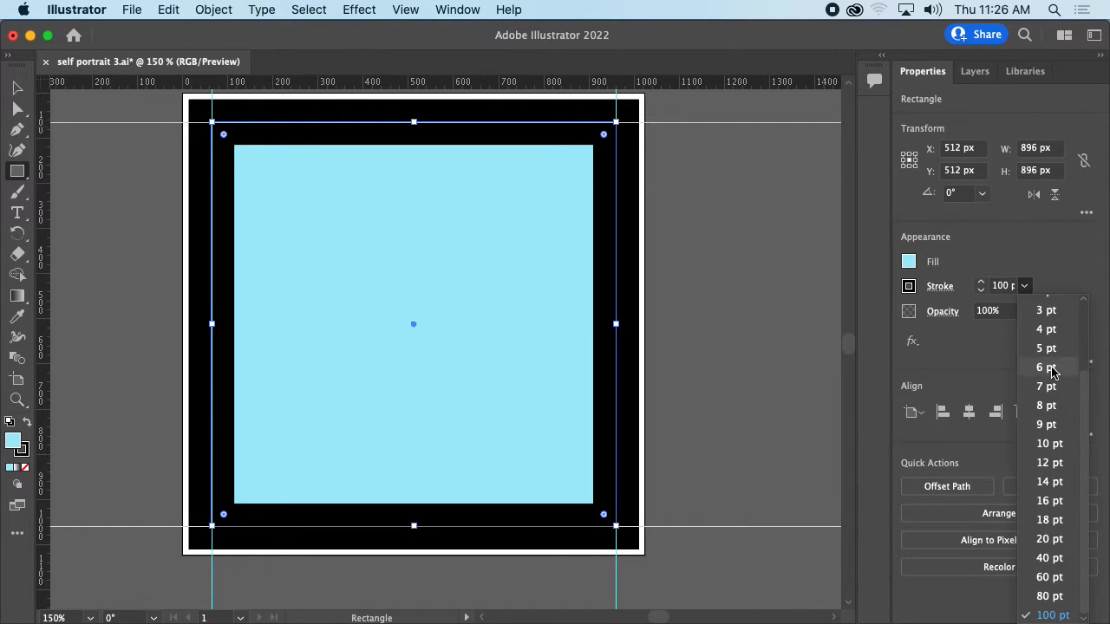
{"action": "left_click", "coordinate": [1056, 372]}
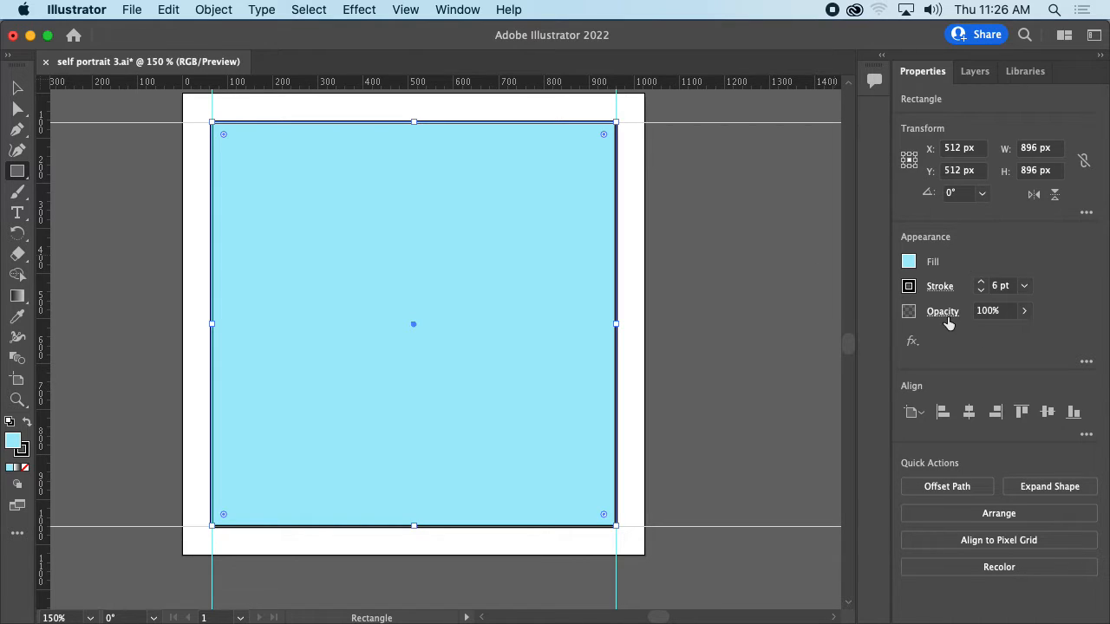
Set the rectangle's fill to None and switch to the Selection tool
{"action": "left_click", "coordinate": [1024, 310]}
{"action": "mouse_move", "coordinate": [1011, 332]}
{"action": "left_mouse_down"}
{"action": "mouse_move", "coordinate": [968, 334]}
{"action": "mouse_move", "coordinate": [1009, 332]}
{"action": "left_mouse_up"}
{"action": "left_click", "coordinate": [910, 264]}
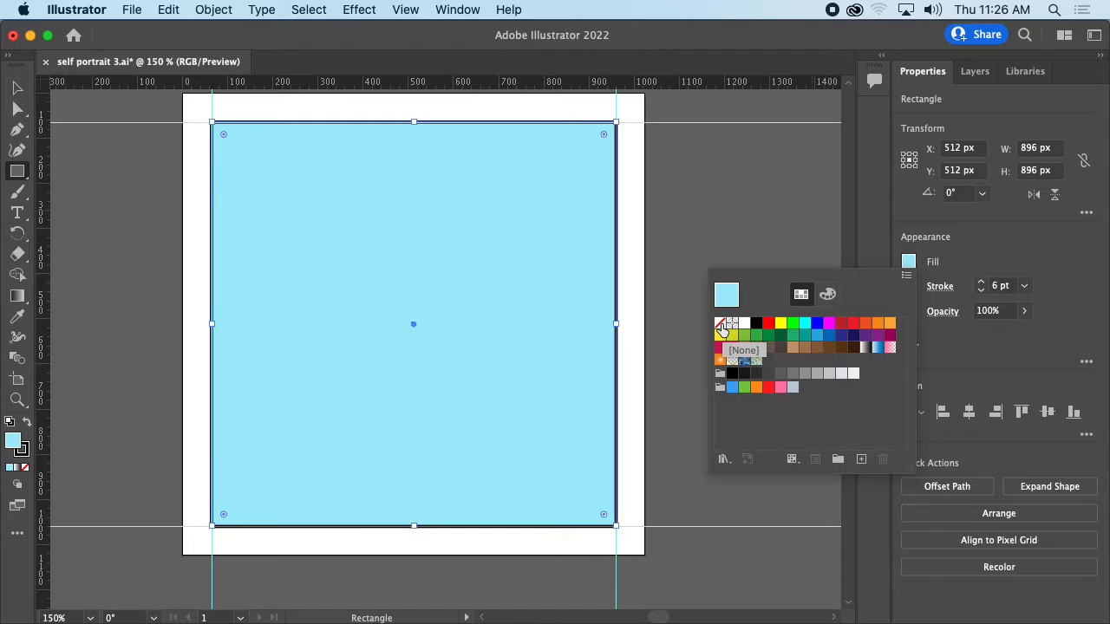
{"action": "left_click", "coordinate": [719, 325]}
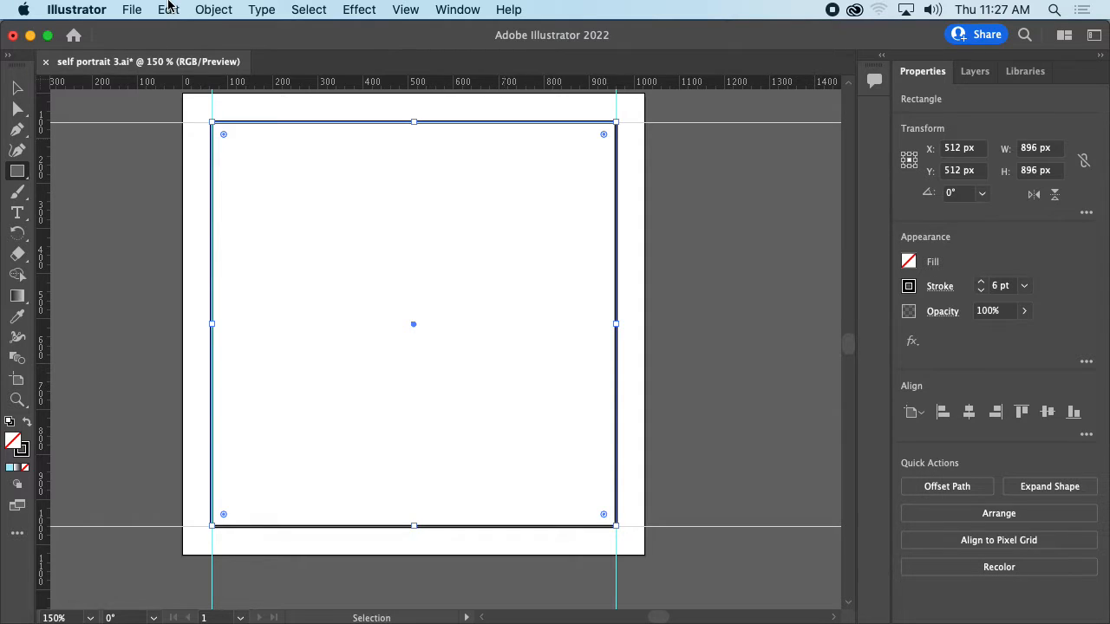
{"action": "key", "text": "v"}
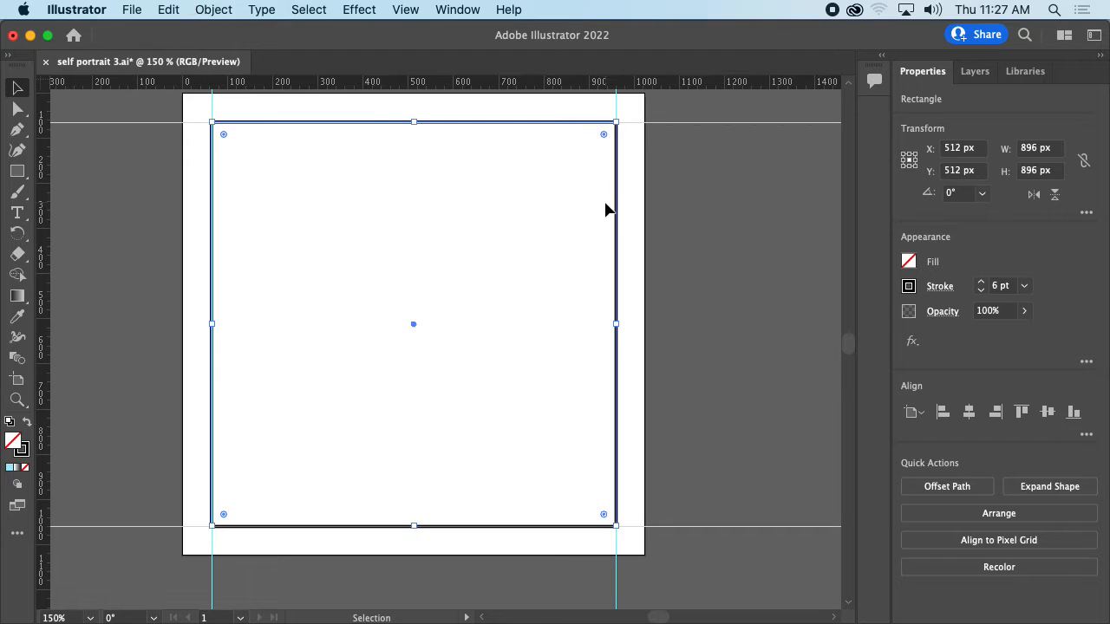
Dock the Artboards panel beneath the rectangle's properties and review the options of Artboard 1
{"action": "left_click", "coordinate": [456, 9]}
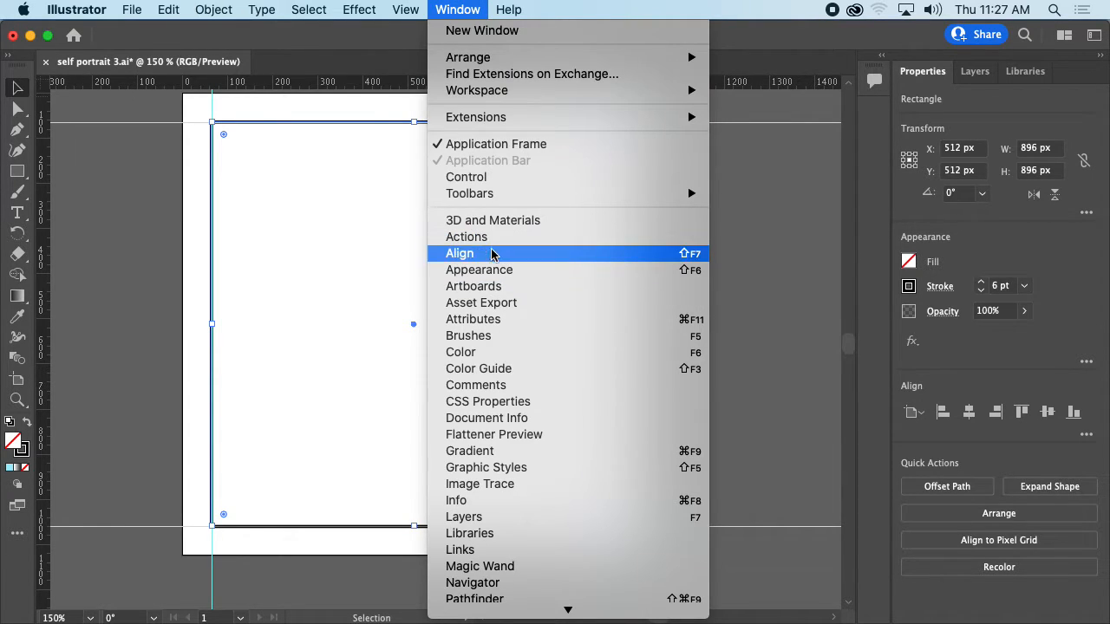
{"action": "left_click", "coordinate": [489, 287]}
{"action": "left_click_drag", "start_coordinate": [674, 292], "coordinate": [989, 617]}
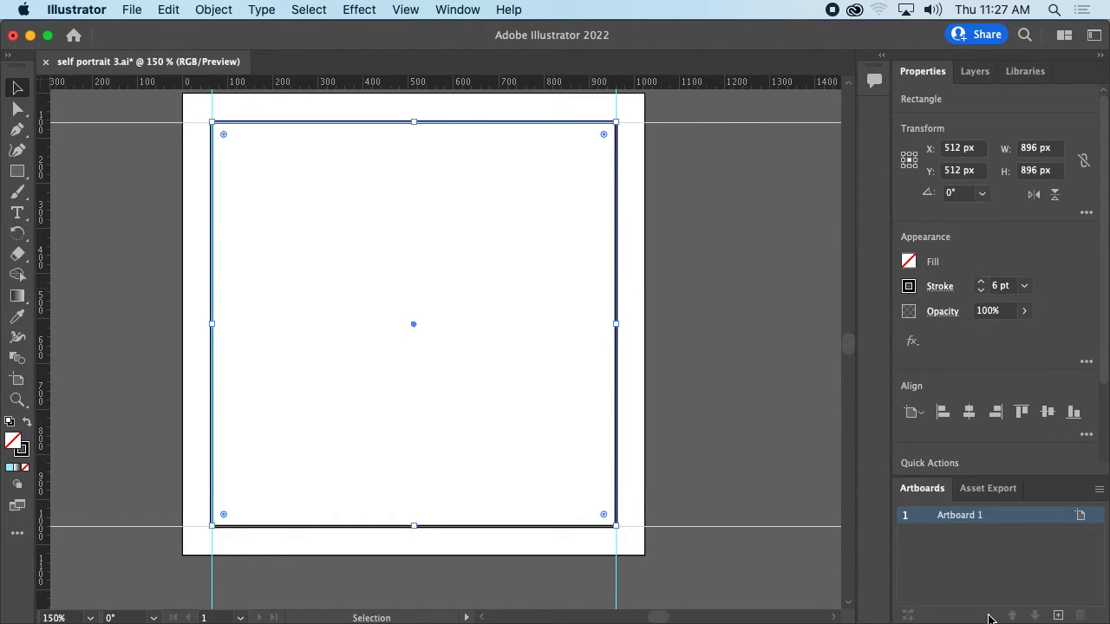
{"action": "left_click", "coordinate": [1083, 516]}
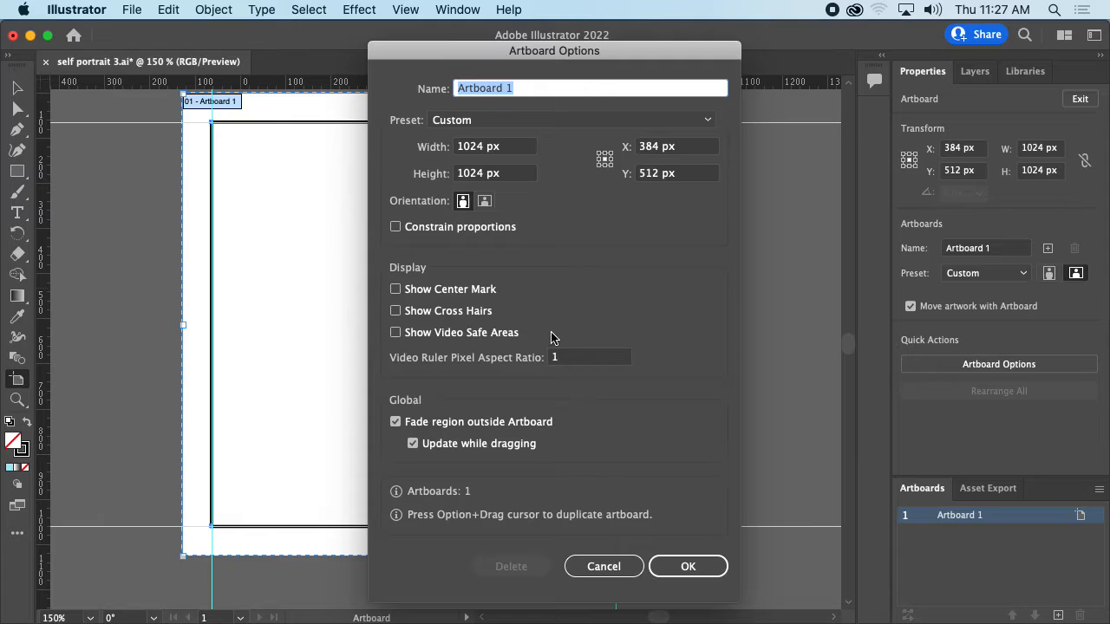
{"action": "left_click", "coordinate": [692, 566]}
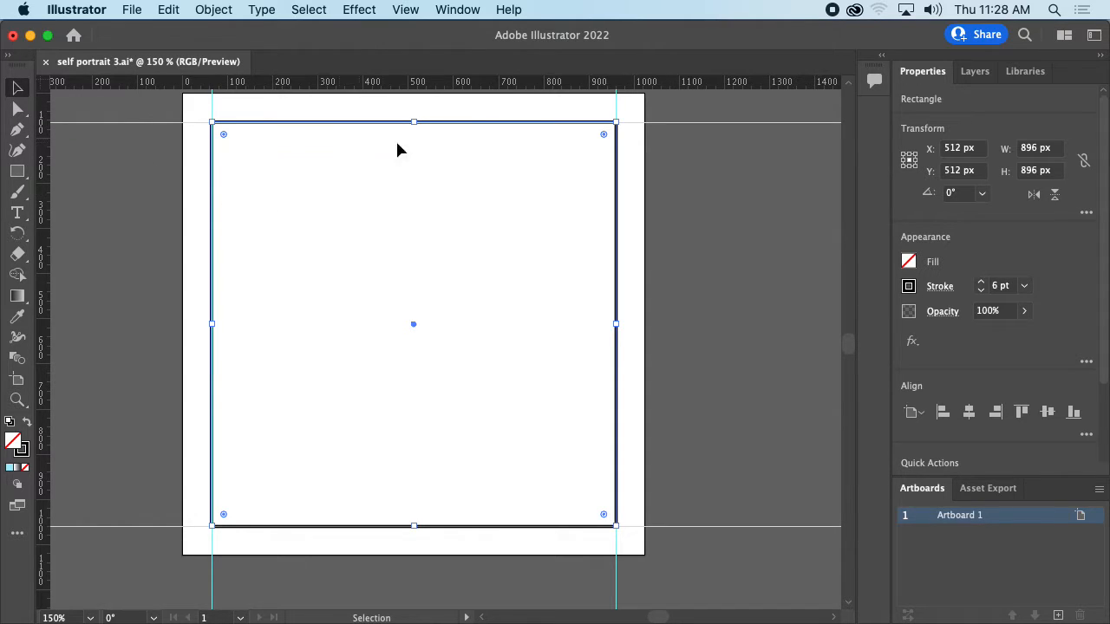
Try moving the rectangle by its top edge, undo that, and move it by its upper-left anchor with Direct Selection to X 543, Y 535 px
{"action": "mouse_move", "coordinate": [515, 127]}
{"action": "left_mouse_down"}
{"action": "mouse_move", "coordinate": [574, 192]}
{"action": "mouse_move", "coordinate": [508, 199]}
{"action": "mouse_move", "coordinate": [508, 152]}
{"action": "mouse_move", "coordinate": [577, 155]}
{"action": "mouse_move", "coordinate": [533, 136]}
{"action": "mouse_move", "coordinate": [524, 145]}
{"action": "left_mouse_up"}
{"action": "key", "text": "super+z"}
{"action": "left_click", "coordinate": [19, 109]}
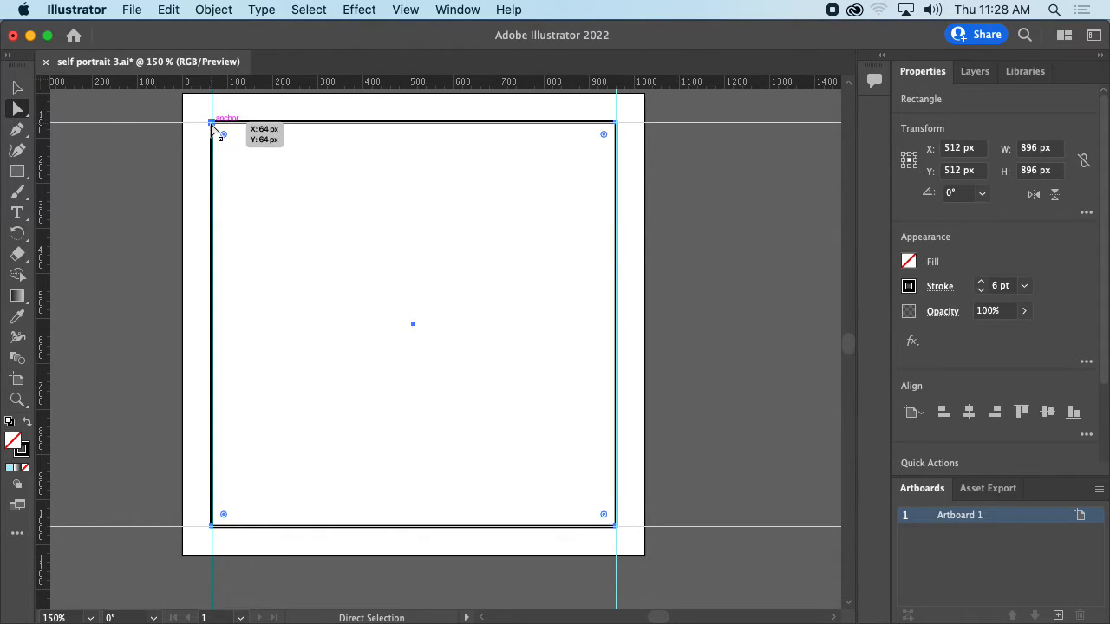
{"action": "left_click_drag", "start_coordinate": [211, 122], "coordinate": [226, 132]}
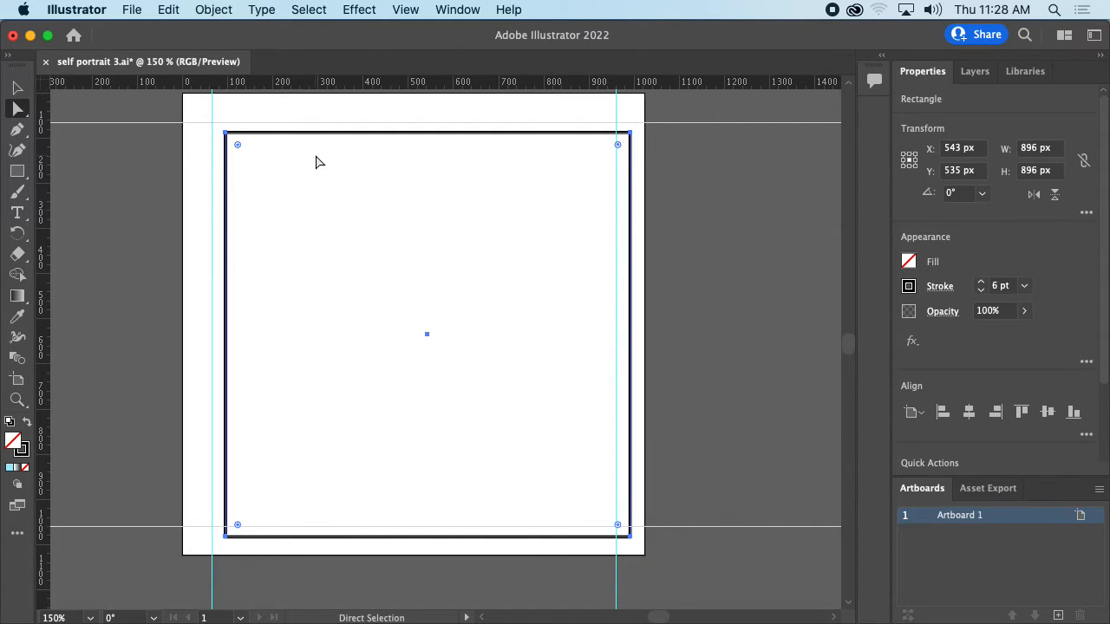
Undo the rectangle's last move and select individual corner anchor points of the rectangle with Direct Selection
{"action": "key", "text": "super+z"}
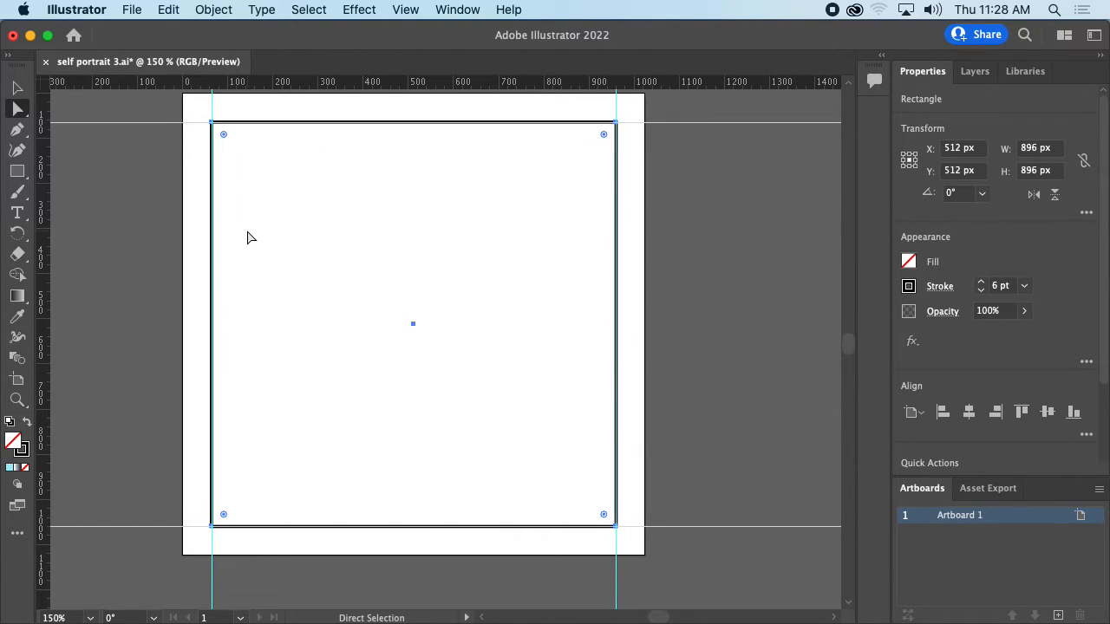
{"action": "left_click", "coordinate": [203, 216]}
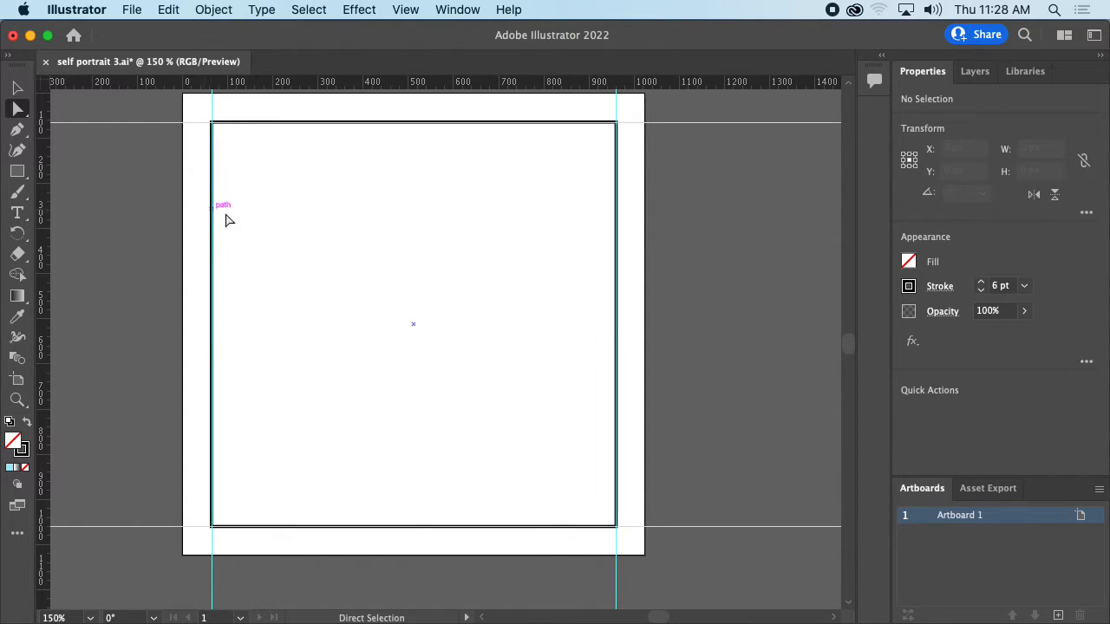
{"action": "mouse_move", "coordinate": [213, 124]}
{"action": "left_mouse_down"}
{"action": "mouse_move", "coordinate": [293, 188]}
{"action": "mouse_move", "coordinate": [221, 163]}
{"action": "mouse_move", "coordinate": [156, 182]}
{"action": "mouse_move", "coordinate": [330, 230]}
{"action": "mouse_move", "coordinate": [241, 124]}
{"action": "mouse_move", "coordinate": [302, 278]}
{"action": "mouse_move", "coordinate": [423, 303]}
{"action": "mouse_move", "coordinate": [402, 305]}
{"action": "mouse_move", "coordinate": [410, 314]}
{"action": "mouse_move", "coordinate": [268, 216]}
{"action": "mouse_move", "coordinate": [213, 123]}
{"action": "left_mouse_up"}
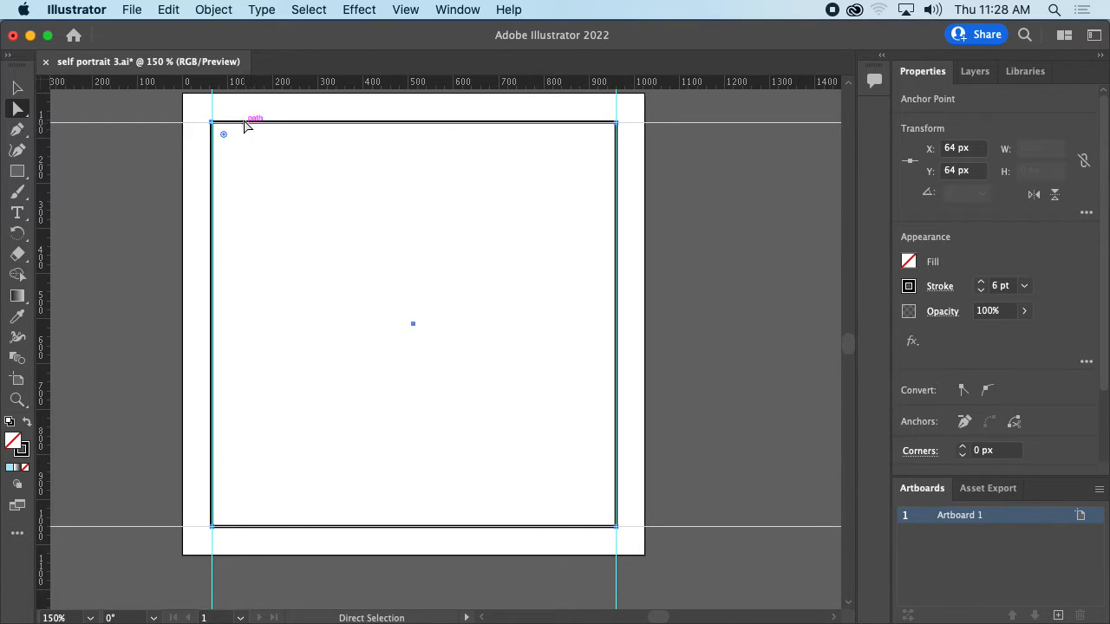
{"action": "left_click", "coordinate": [183, 130]}
{"action": "left_click", "coordinate": [616, 130]}
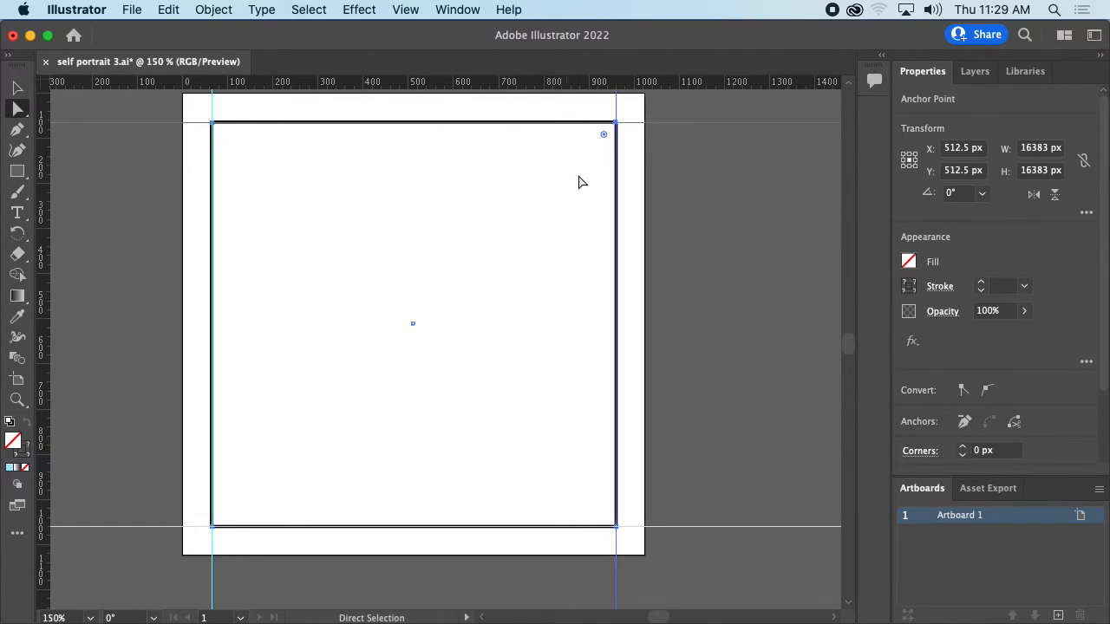
{"action": "mouse_move", "coordinate": [212, 124]}
{"action": "left_mouse_down"}
{"action": "mouse_move", "coordinate": [240, 179]}
{"action": "mouse_move", "coordinate": [212, 124]}
{"action": "left_mouse_up"}
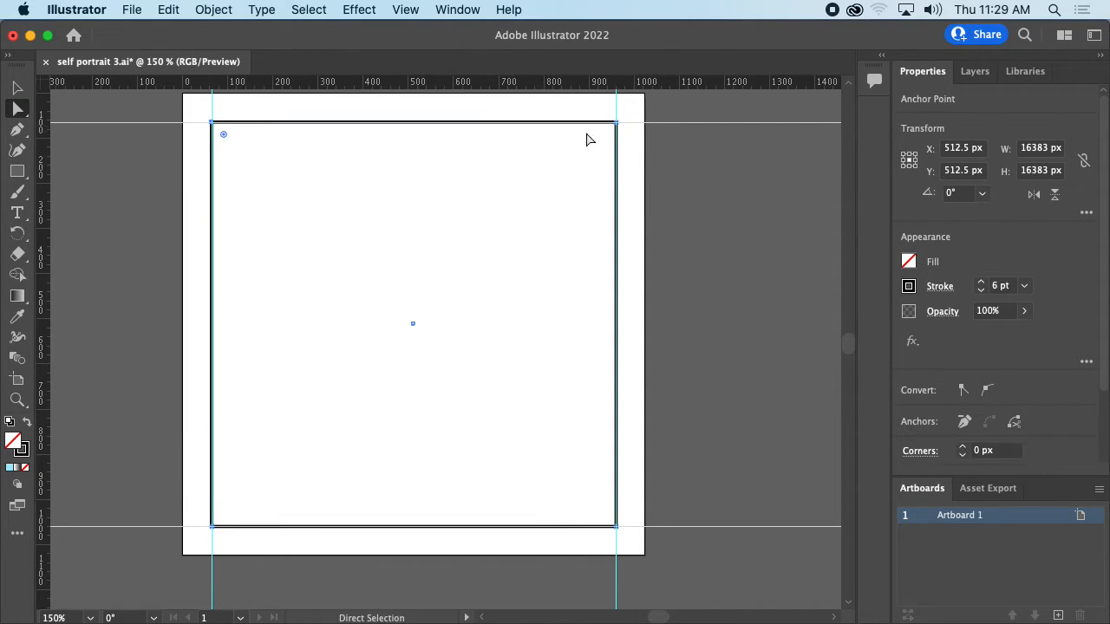
Try moving the rectangle together with the margin guides after selecting them all with a Direct Selection marquee, and undo the move
{"action": "left_click_drag", "start_coordinate": [629, 105], "coordinate": [230, 165]}
{"action": "key", "text": "super+z"}
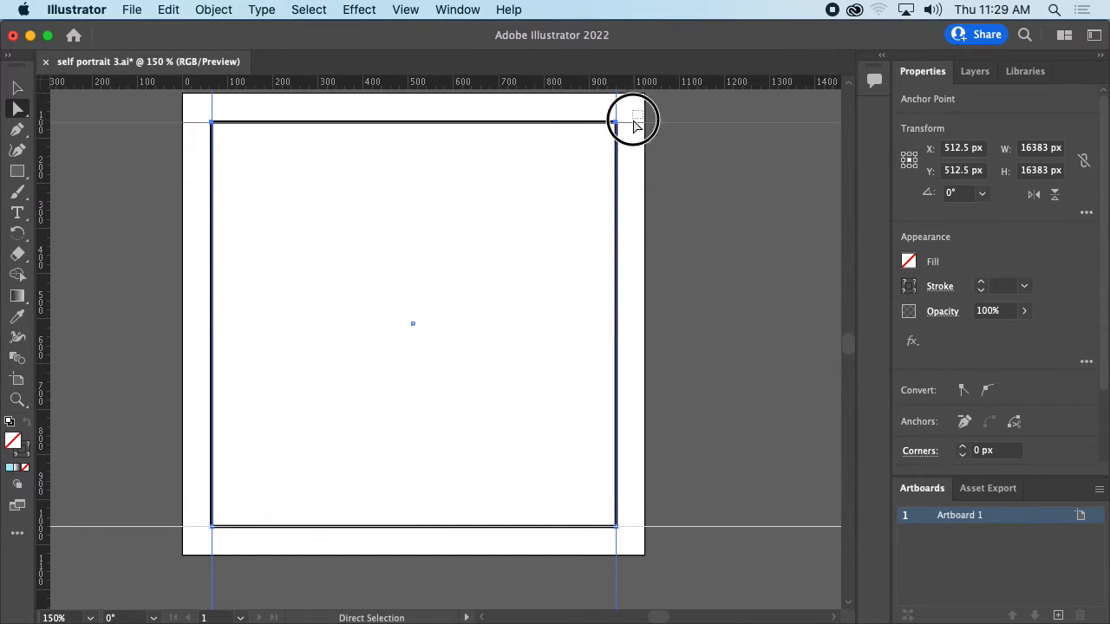
{"action": "left_click_drag", "start_coordinate": [632, 117], "coordinate": [174, 545]}
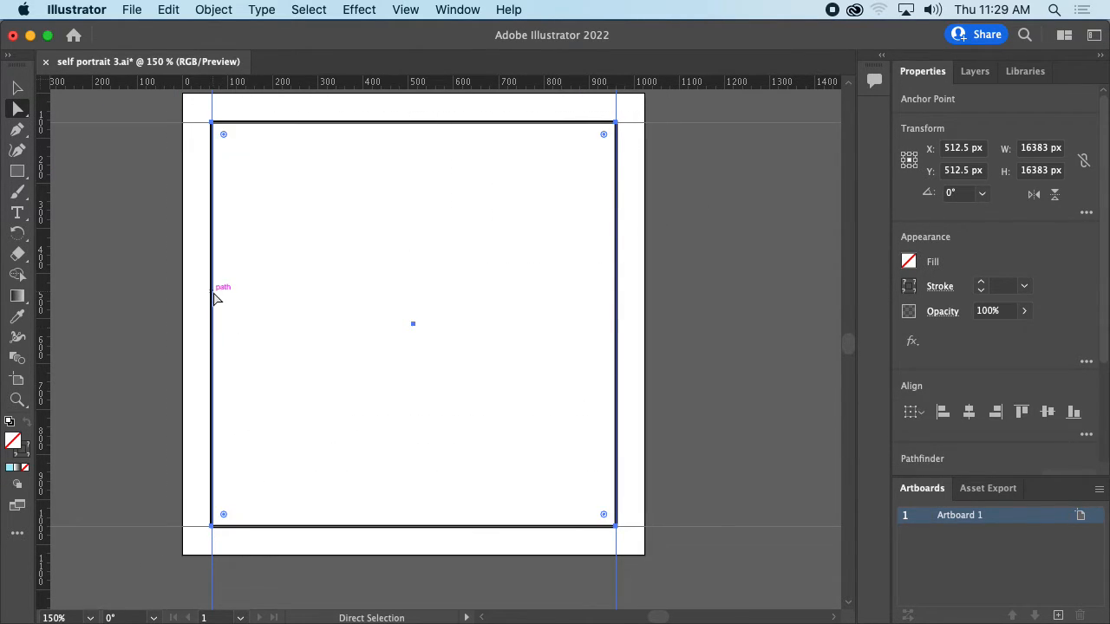
{"action": "left_click_drag", "start_coordinate": [216, 299], "coordinate": [280, 351]}
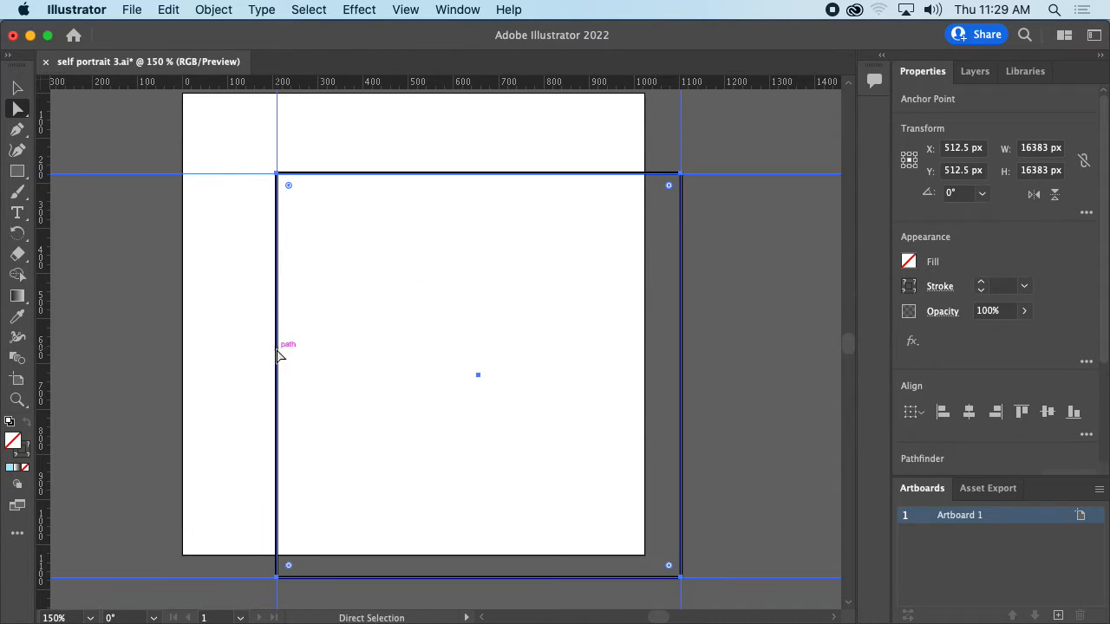
{"action": "key", "text": "super+z"}
Try reshaping the rectangle by pulling its upper-left anchor inward with Direct Selection, and undo the change
{"action": "left_click", "coordinate": [21, 111]}
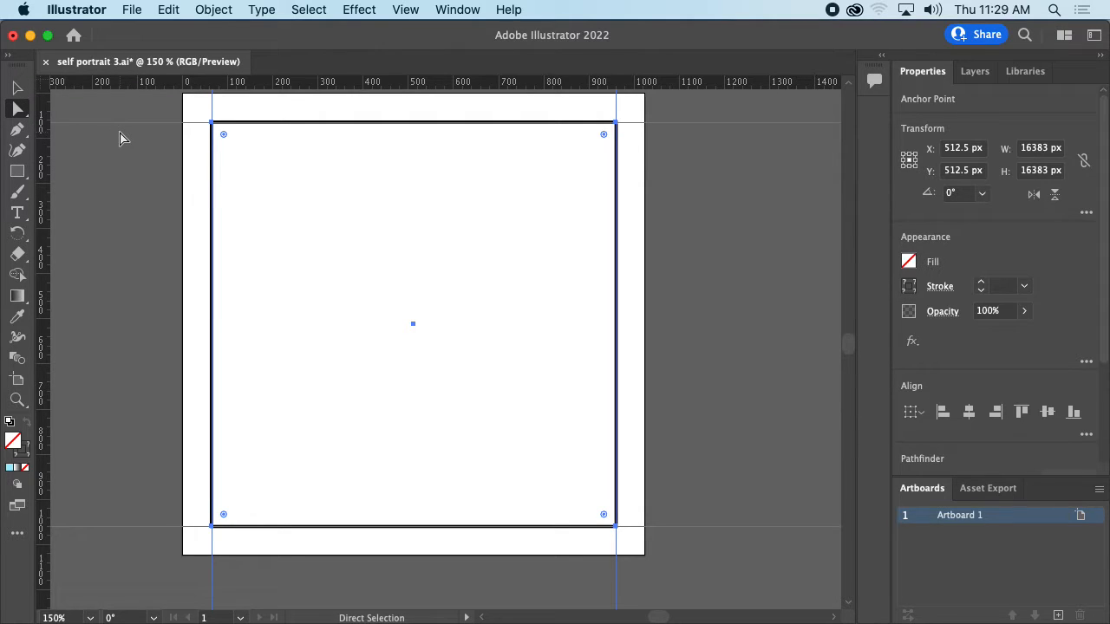
{"action": "left_click", "coordinate": [132, 169]}
{"action": "left_click_drag", "start_coordinate": [212, 123], "coordinate": [286, 178]}
{"action": "key", "text": "super+z"}
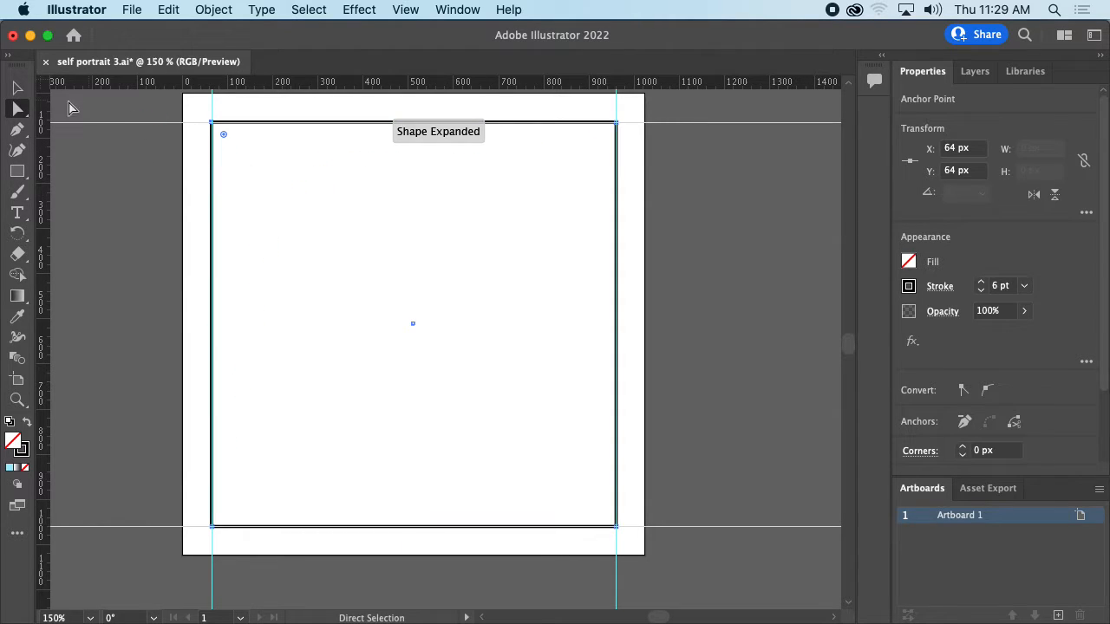
Move the whole rectangle off-center with the Selection tool, and reposition it with Direct Selection to X 664, Y 560 px
{"action": "left_click", "coordinate": [19, 89]}
{"action": "left_click_drag", "start_coordinate": [300, 123], "coordinate": [421, 151]}
{"action": "left_click", "coordinate": [23, 111]}
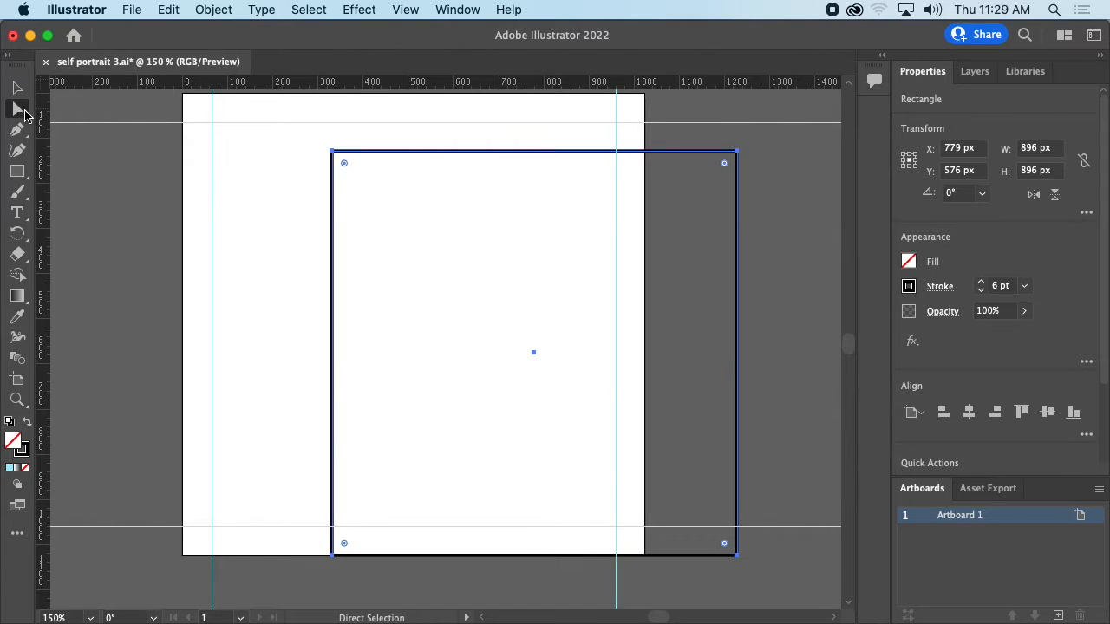
{"action": "left_click_drag", "start_coordinate": [332, 162], "coordinate": [279, 143]}
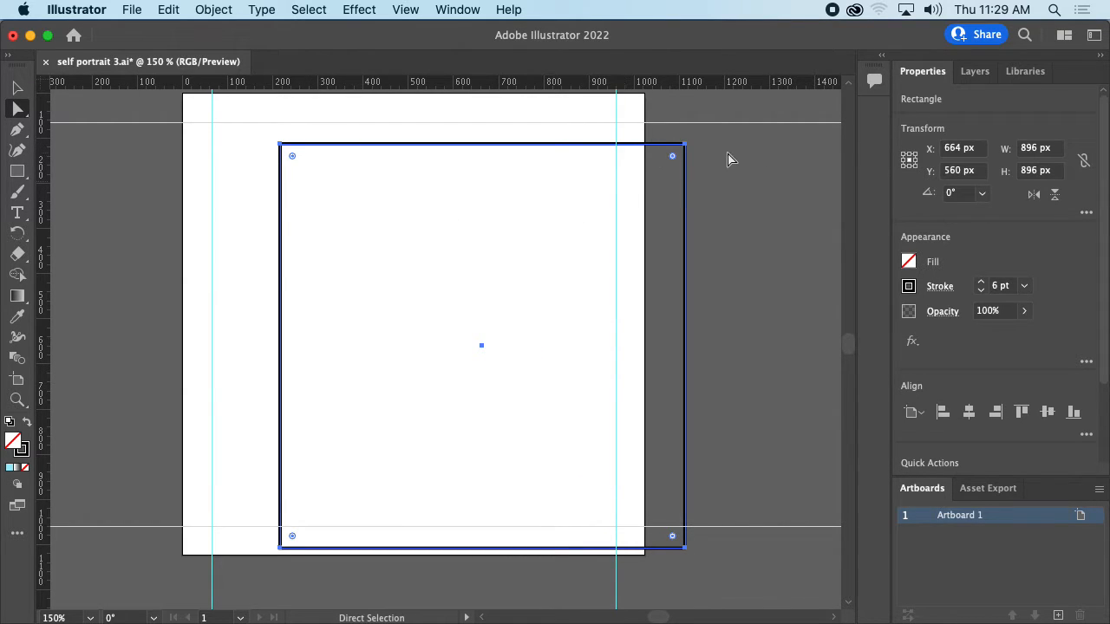
Deselect the rectangle, try pulling only its upper-right corner anchor inward with Direct Selection, and undo the change
{"action": "left_click", "coordinate": [715, 184]}
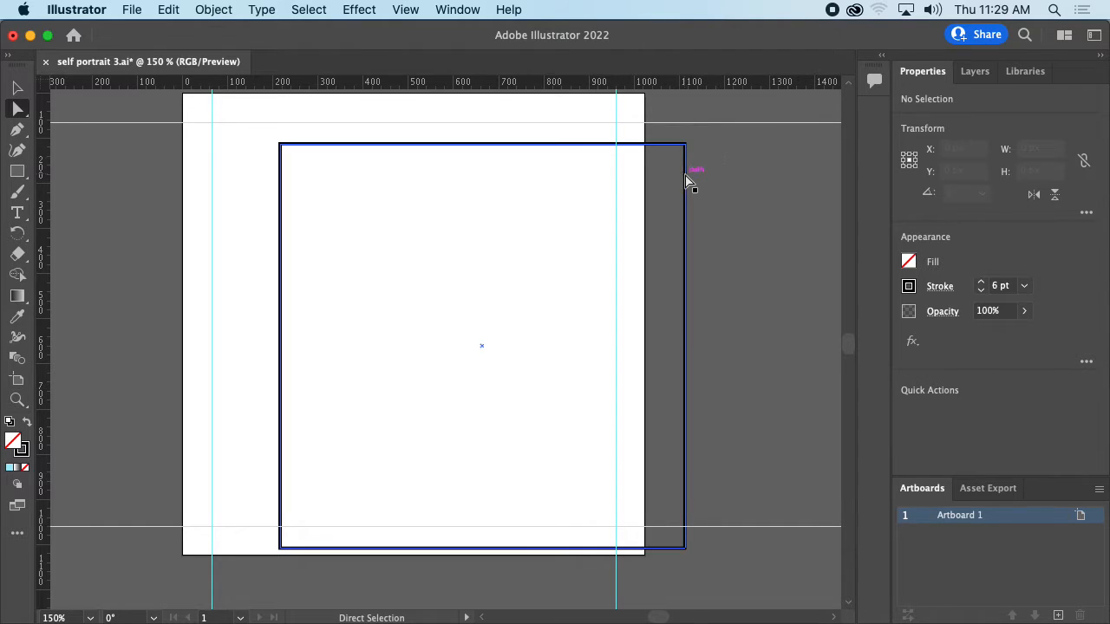
{"action": "left_click", "coordinate": [685, 196]}
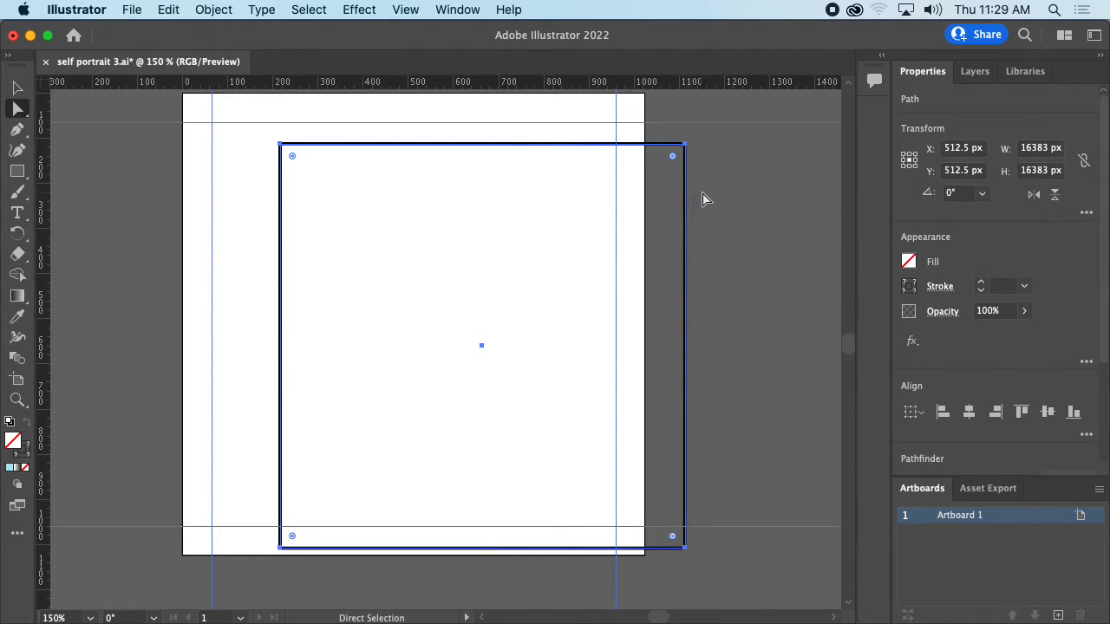
{"action": "left_click", "coordinate": [725, 193]}
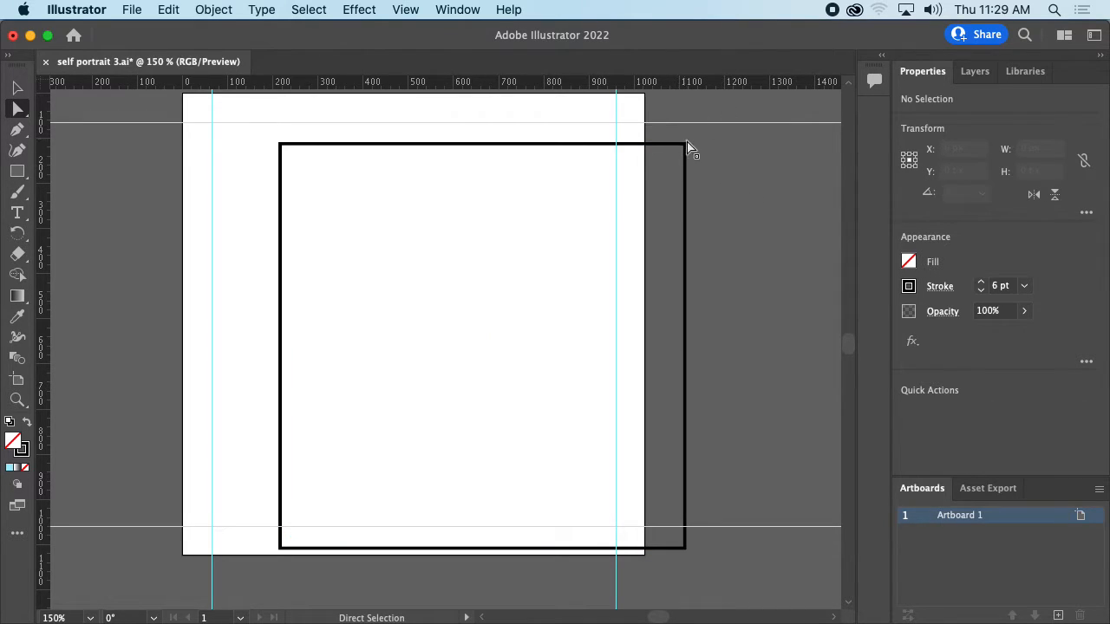
{"action": "left_click_drag", "start_coordinate": [686, 149], "coordinate": [621, 237]}
{"action": "key", "text": "super+z"}
Try skewing the rectangle by selecting its two right-hand anchors and moving them down and outward, and undo the change
{"action": "left_click_drag", "start_coordinate": [738, 134], "coordinate": [633, 568]}
{"action": "right_click", "coordinate": [634, 569]}
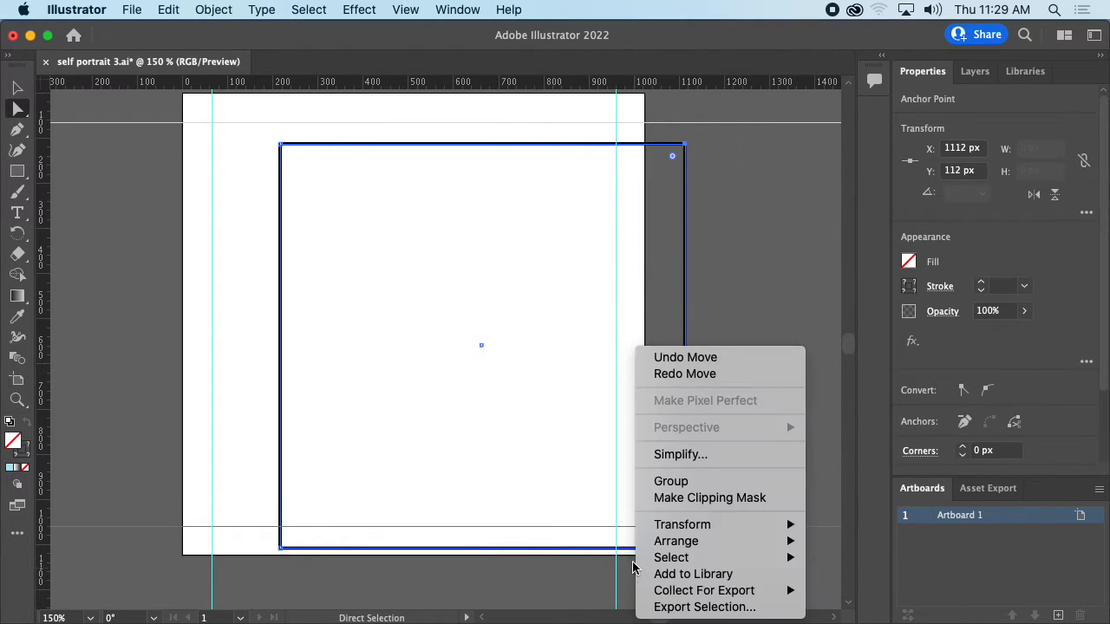
{"action": "key", "text": "Escape"}
{"action": "left_click_drag", "start_coordinate": [677, 432], "coordinate": [699, 439]}
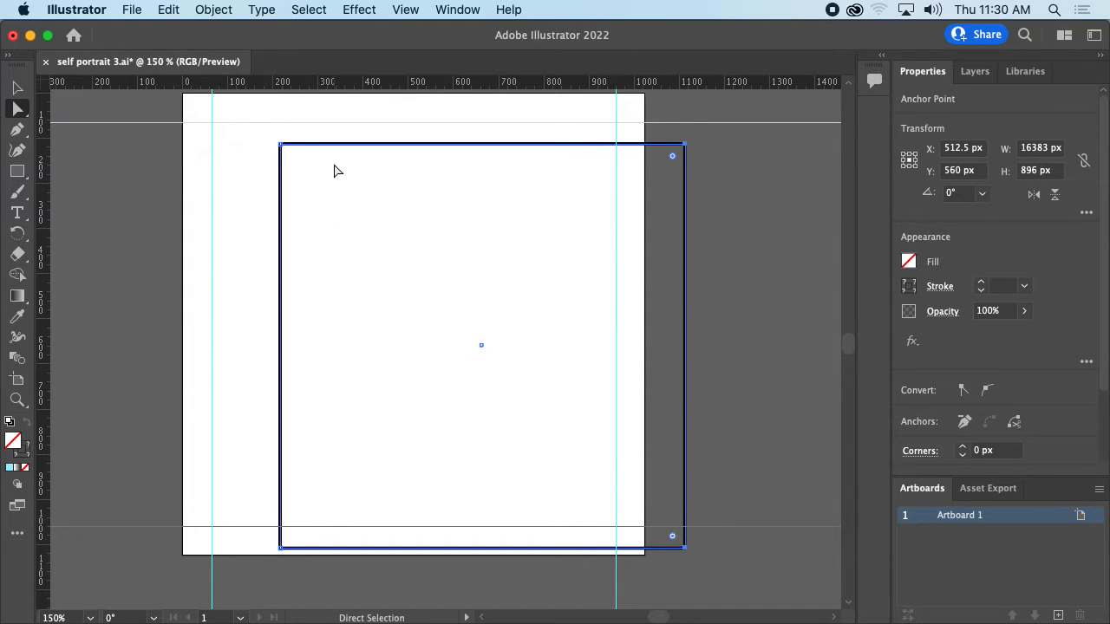
{"action": "left_click_drag", "start_coordinate": [327, 128], "coordinate": [355, 161]}
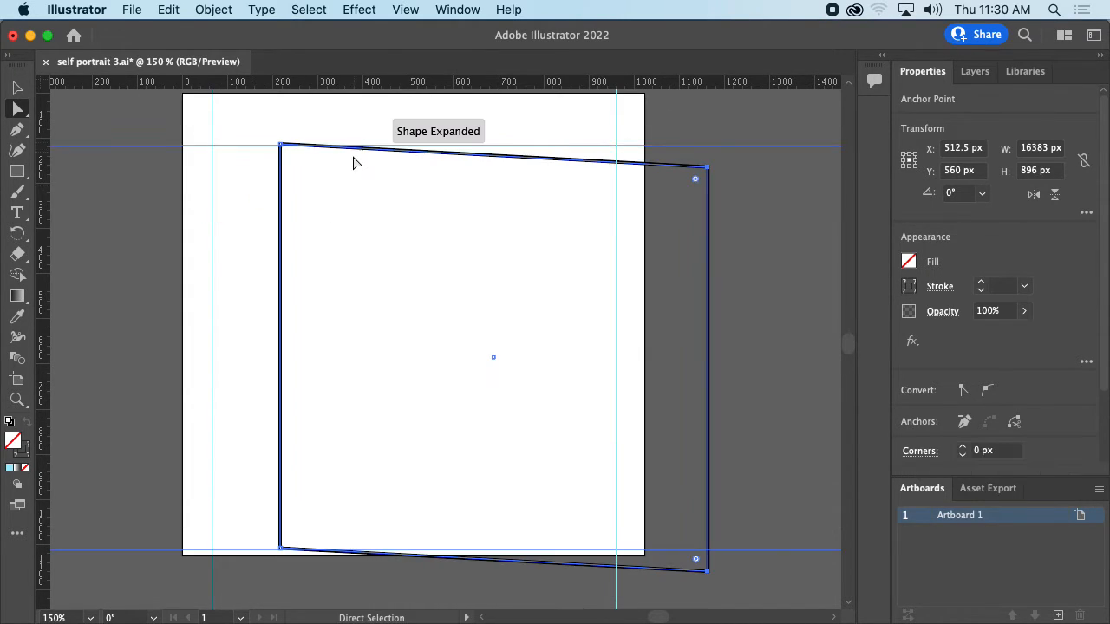
{"action": "key", "text": "super+z"}
Try pulling the rectangle's upper-right anchor once more, and undo all moves back to the rectangle's original position at X 512, Y 512 px
{"action": "left_click", "coordinate": [280, 144]}
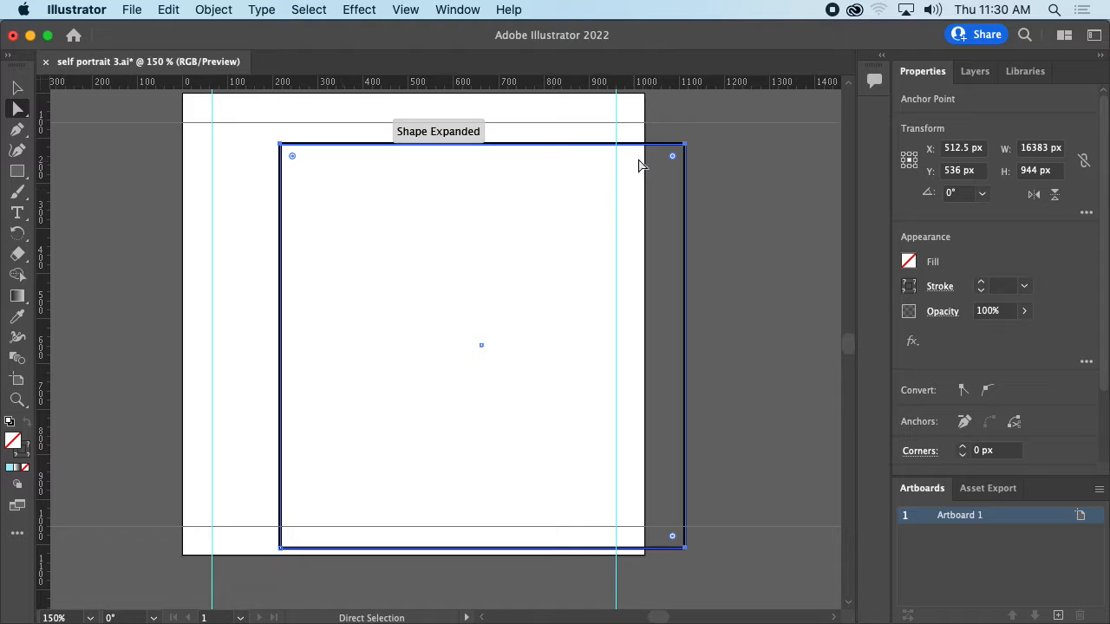
{"action": "left_click_drag", "start_coordinate": [685, 145], "coordinate": [602, 248]}
{"action": "key", "text": "v"}
{"action": "key", "text": "super+z"}
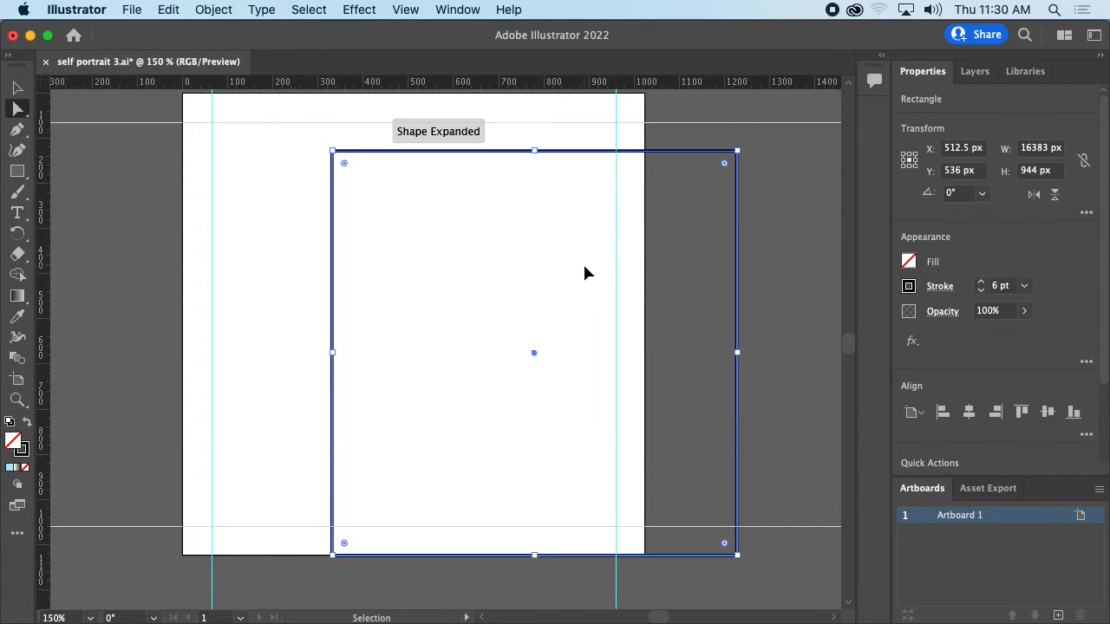
{"action": "key", "text": "super+z"}
{"action": "key", "text": "a"}
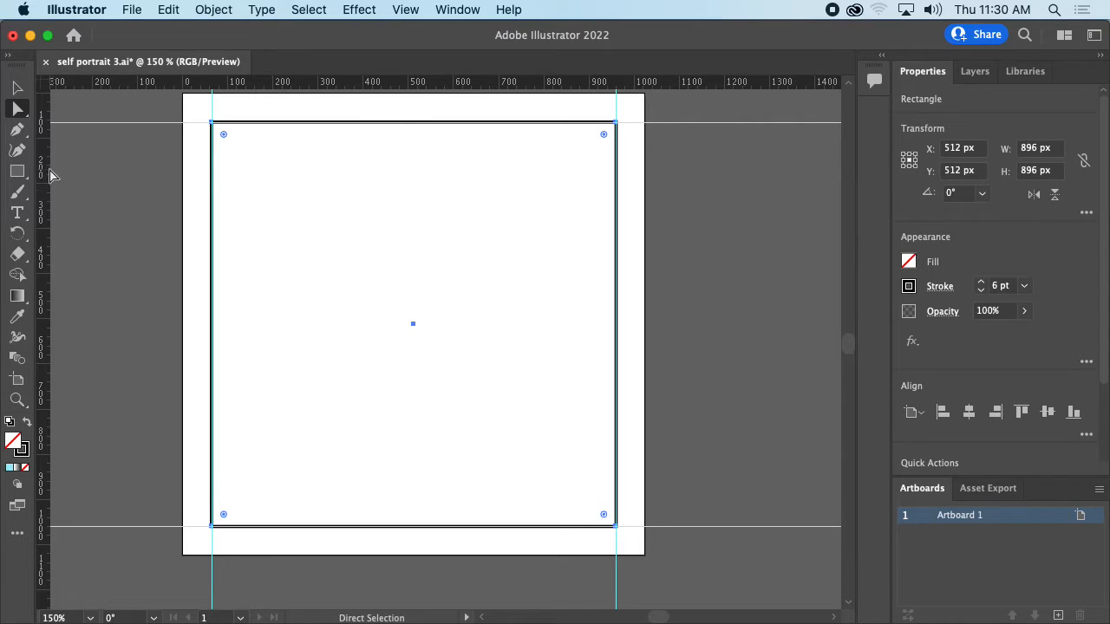
Draw a circle about 194 px wide with the Ellipse tool in the upper-left area of the rectangle
{"action": "left_click", "coordinate": [18, 173]}
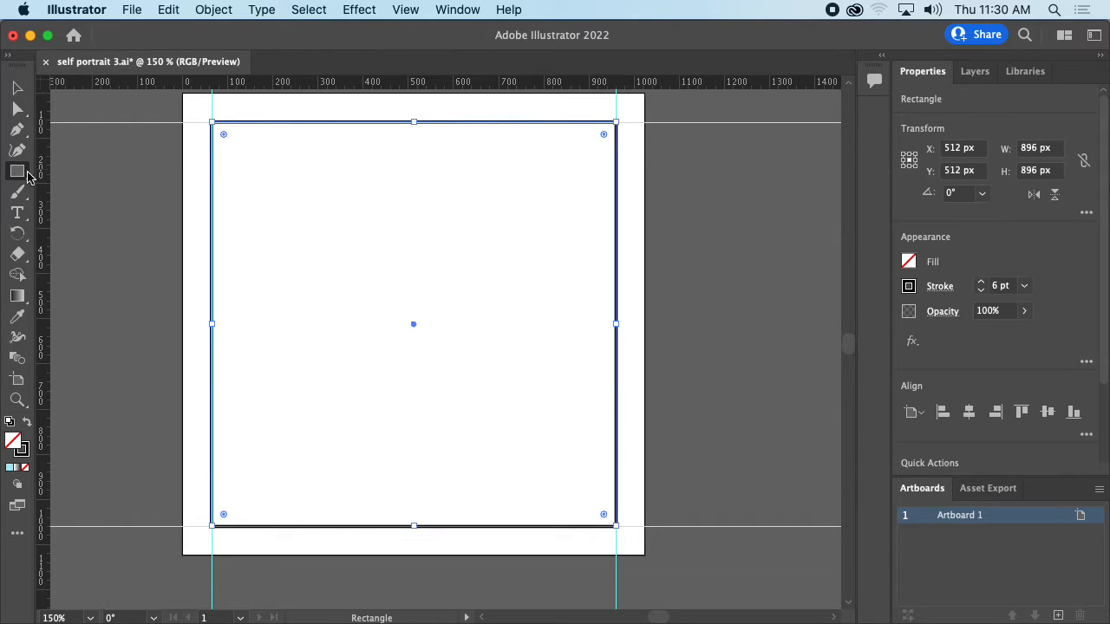
{"action": "left_click", "coordinate": [20, 173]}
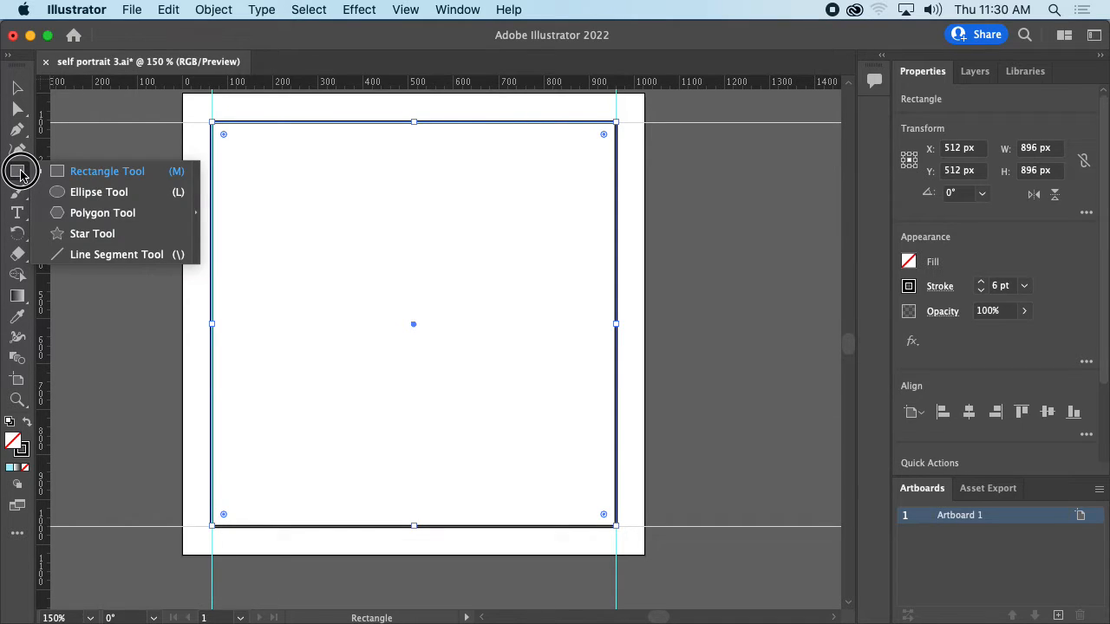
{"action": "left_click_drag", "start_coordinate": [21, 174], "coordinate": [113, 191]}
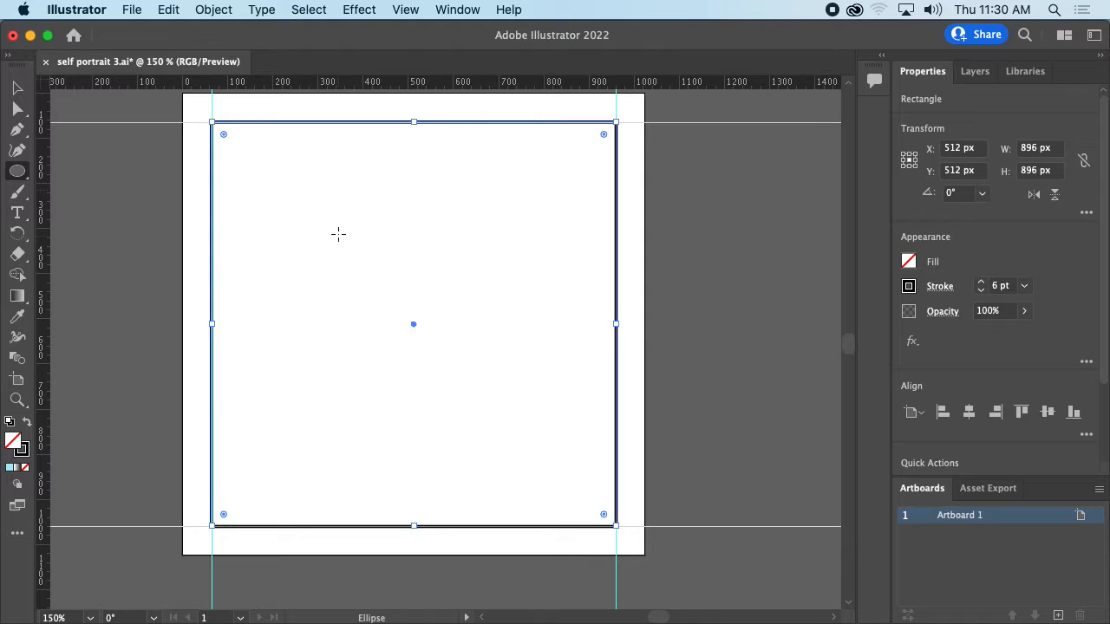
{"action": "left_click_drag", "start_coordinate": [311, 214], "coordinate": [449, 349]}
{"action": "mouse_move", "coordinate": [502, 336]}
{"action": "left_mouse_down"}
{"action": "mouse_move", "coordinate": [556, 347]}
{"action": "mouse_move", "coordinate": [555, 364]}
{"action": "mouse_move", "coordinate": [473, 322]}
{"action": "mouse_move", "coordinate": [322, 272]}
{"action": "mouse_move", "coordinate": [400, 303]}
{"action": "left_mouse_up"}
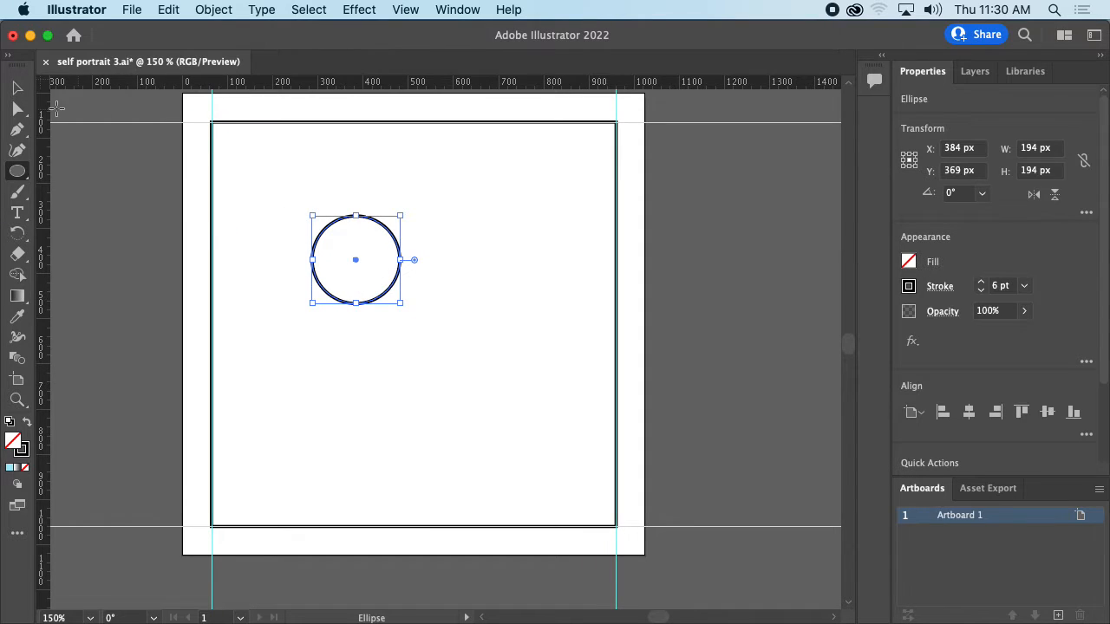
Select the circle's left anchor with Direct Selection, and move the whole circle with the Selection tool to about X 190, Y 185 px
{"action": "key", "text": "super"}
{"action": "key", "text": "super"}
{"action": "left_click", "coordinate": [19, 110]}
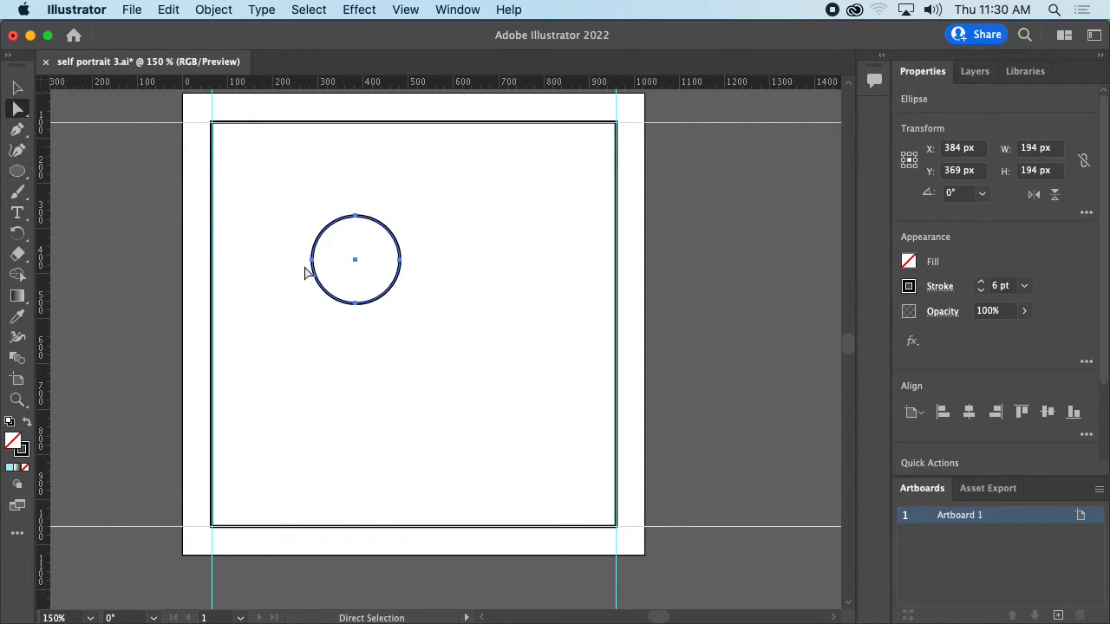
{"action": "left_click_drag", "start_coordinate": [243, 171], "coordinate": [250, 174]}
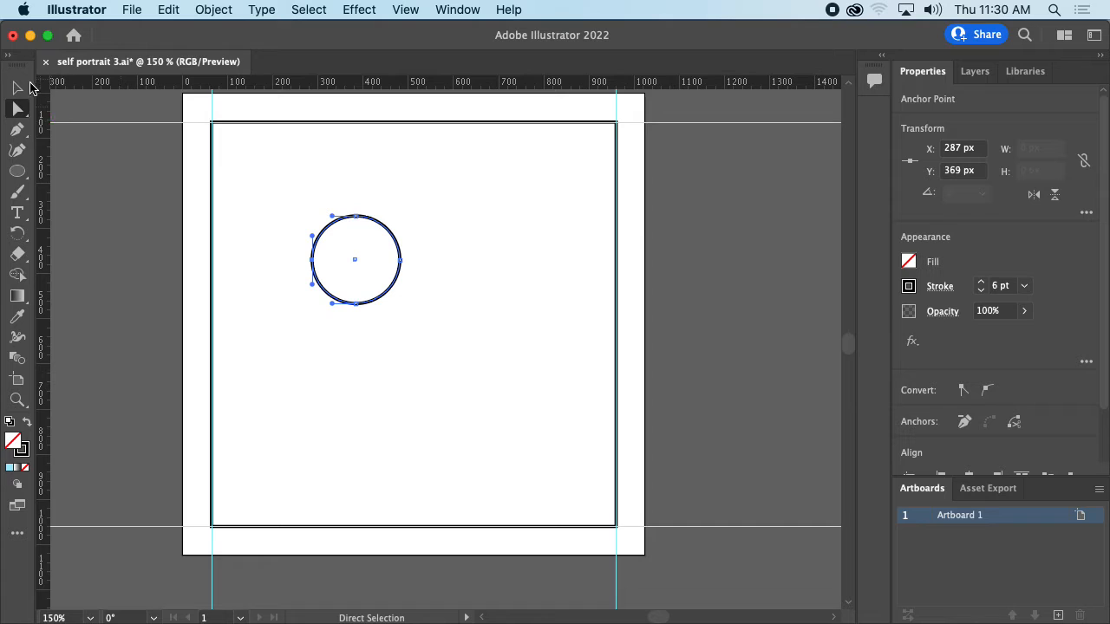
{"action": "left_click", "coordinate": [17, 88]}
{"action": "left_click_drag", "start_coordinate": [372, 270], "coordinate": [267, 183]}
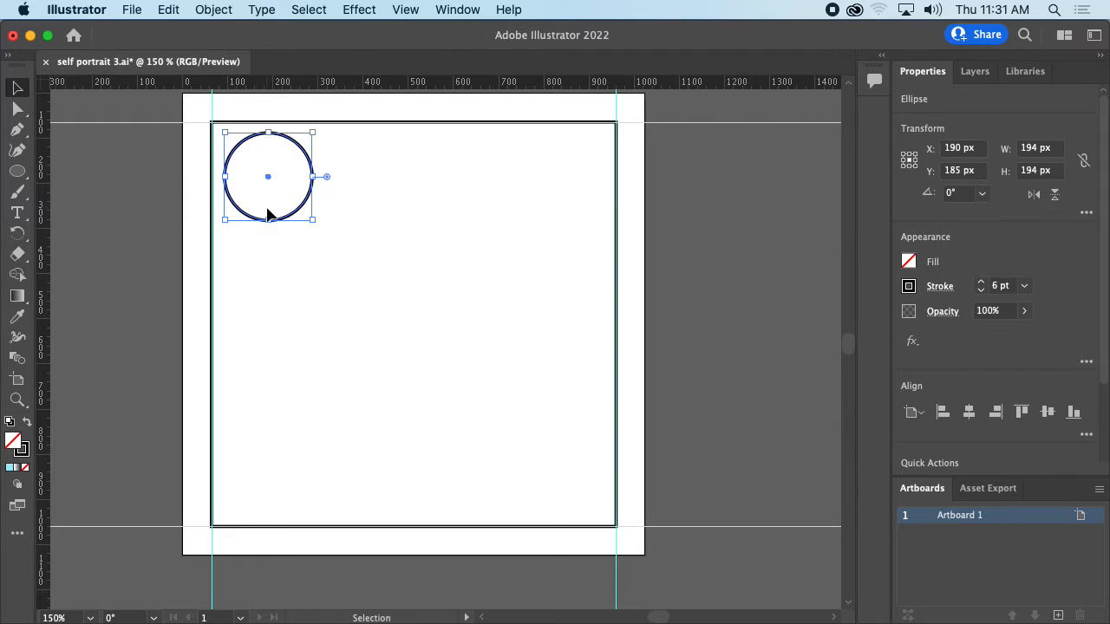
Fill the circle with yellow, set its stroke to None, and deselect it
{"action": "left_click", "coordinate": [909, 262]}
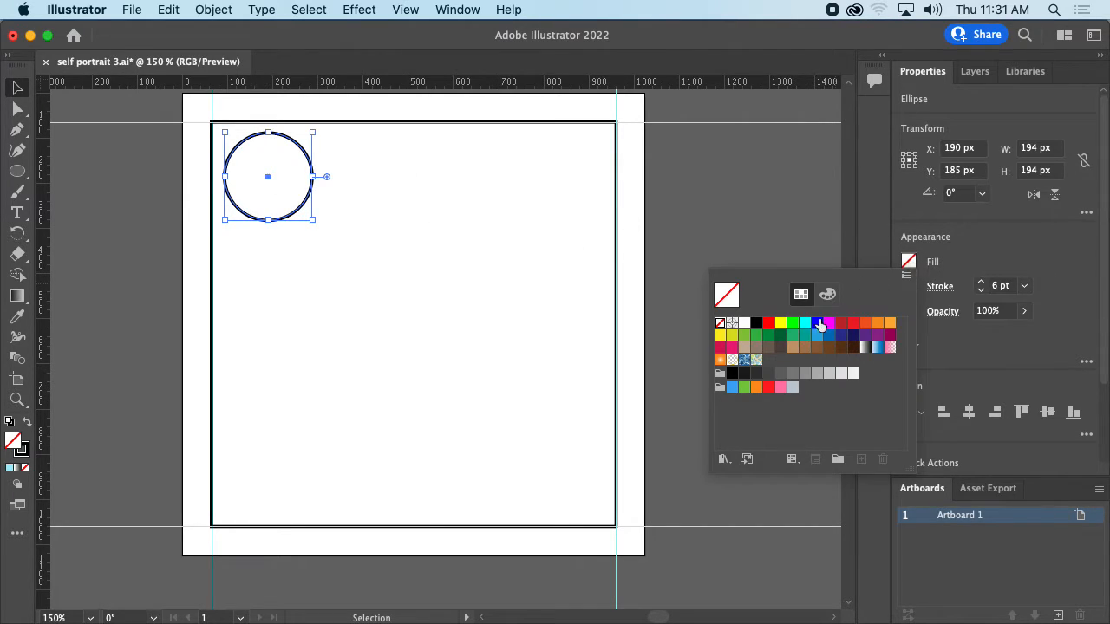
{"action": "left_click", "coordinate": [781, 325]}
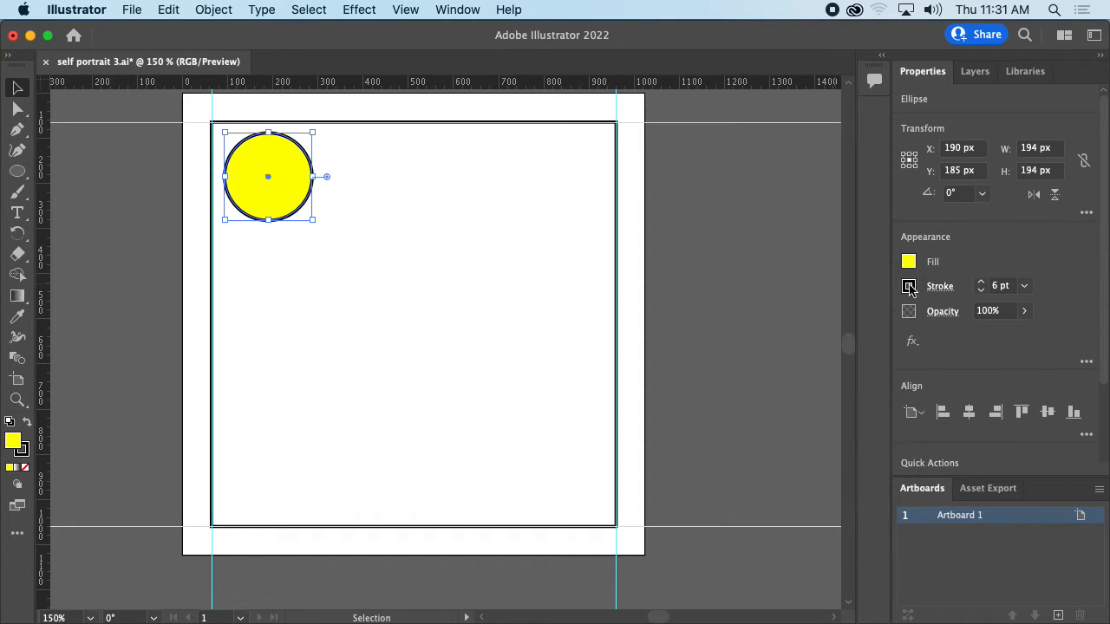
{"action": "left_click", "coordinate": [908, 287]}
{"action": "left_click", "coordinate": [720, 347]}
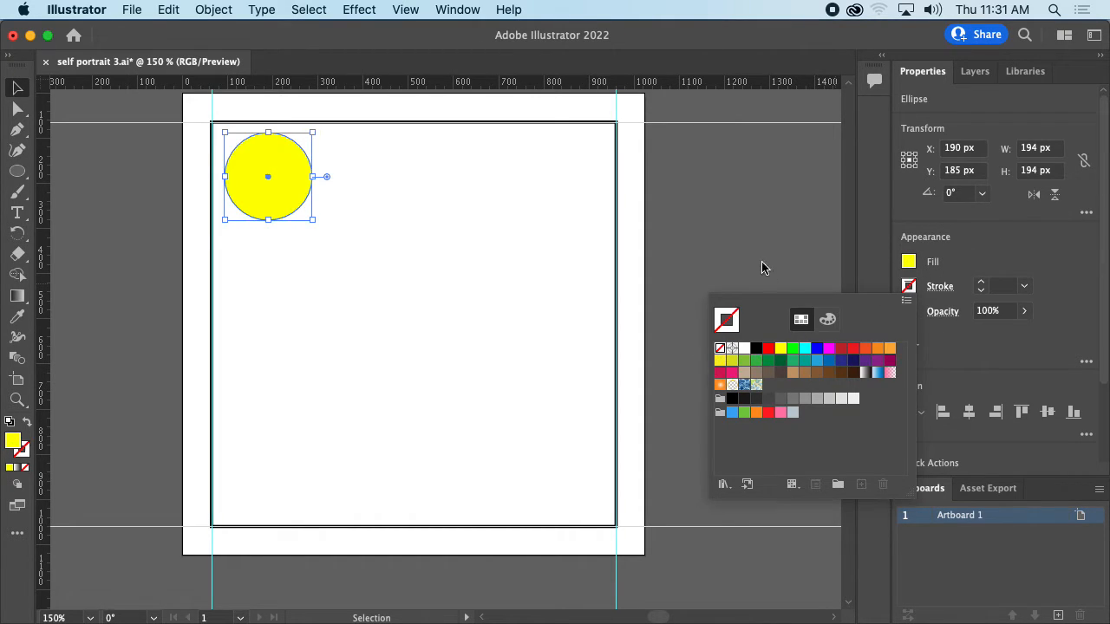
{"action": "left_click", "coordinate": [760, 262]}
{"action": "left_click", "coordinate": [465, 298]}
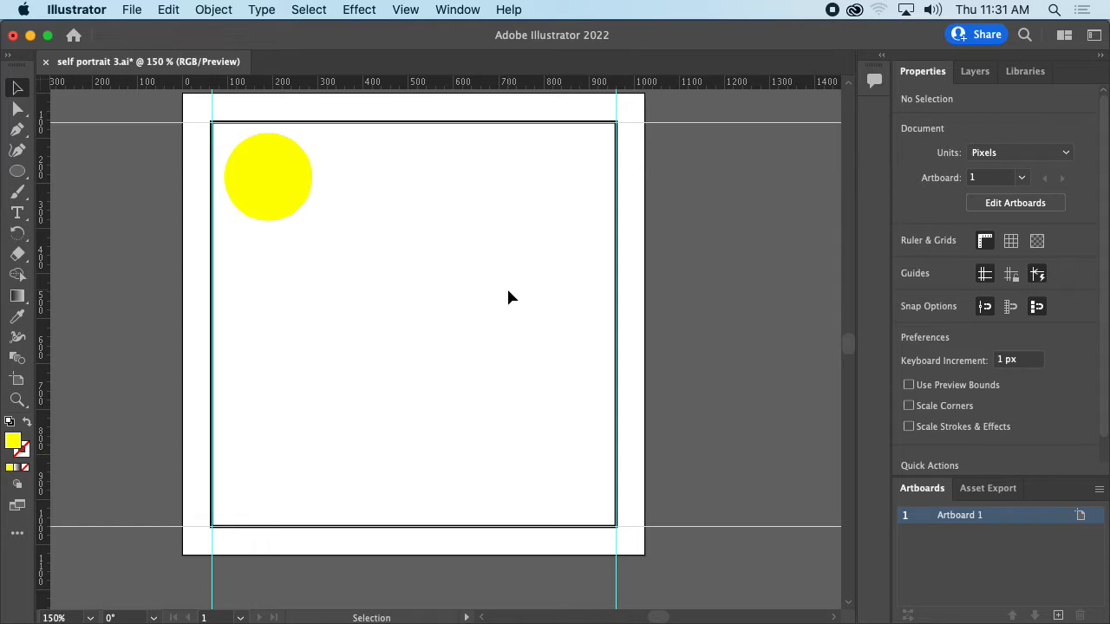
Move the yellow circle horizontally to the upper-right corner inside the rectangle and deselect it
{"action": "key", "text": "super+equal"}
{"action": "key", "text": "super+minus"}
{"action": "left_click_drag", "start_coordinate": [285, 180], "coordinate": [568, 178]}
{"action": "left_click", "coordinate": [506, 366]}
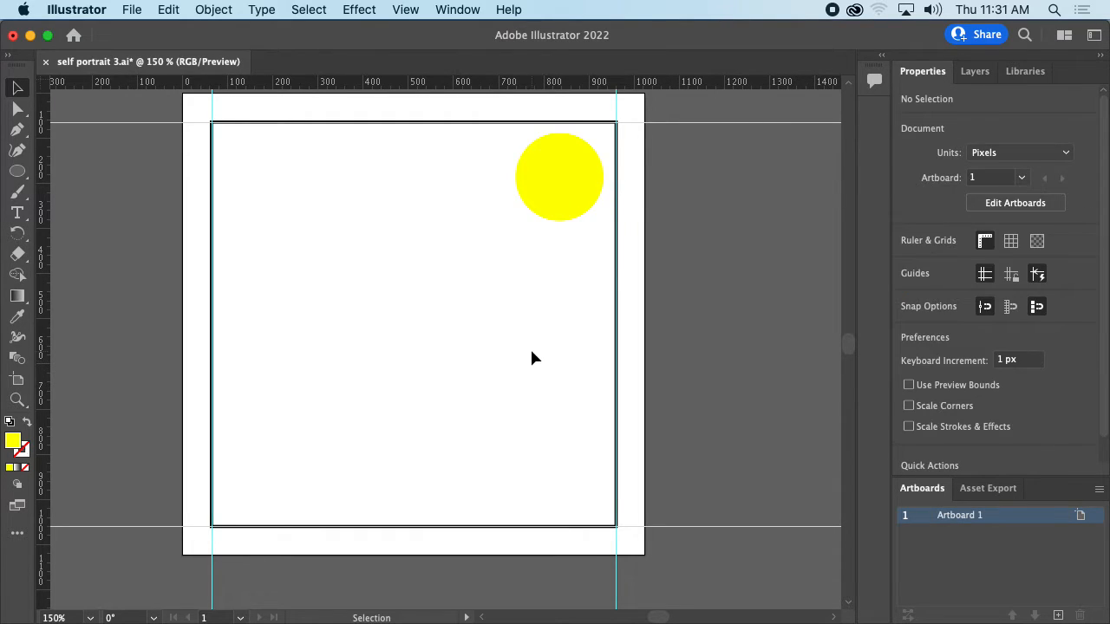
Draw a tilted six-sided polygon about 227 by 224 px with the Polygon tool, centered near X 461.5, Y 319.5 px
{"action": "left_click_drag", "start_coordinate": [17, 170], "coordinate": [104, 214]}
{"action": "left_click_drag", "start_coordinate": [391, 239], "coordinate": [378, 188]}
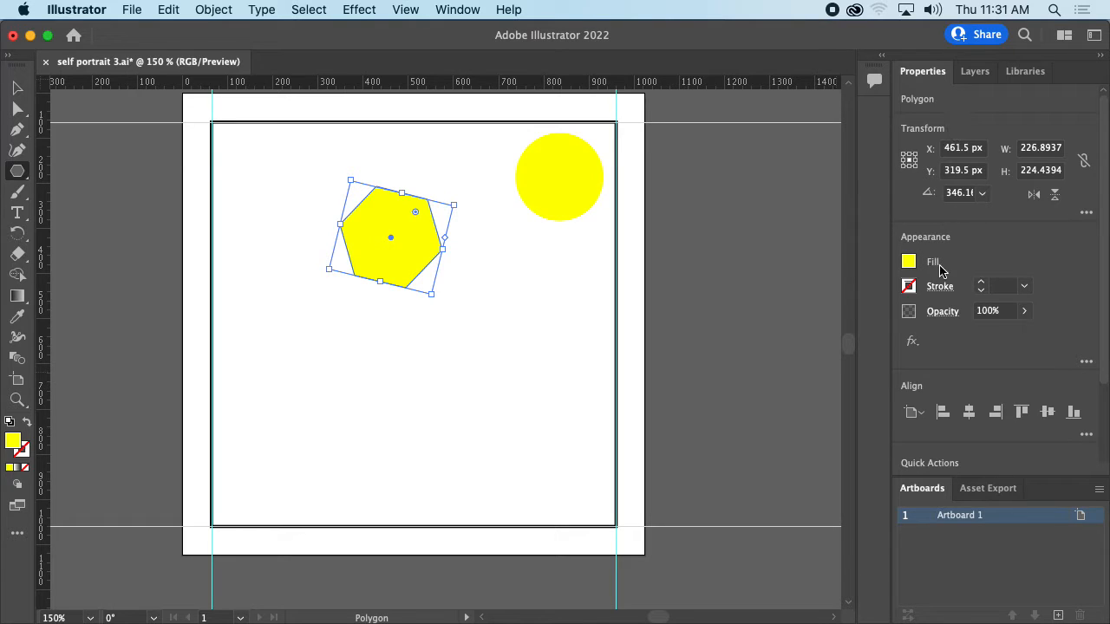
{"action": "scroll", "coordinate": [972, 337], "scroll_direction": "down", "scroll_amount": 3}
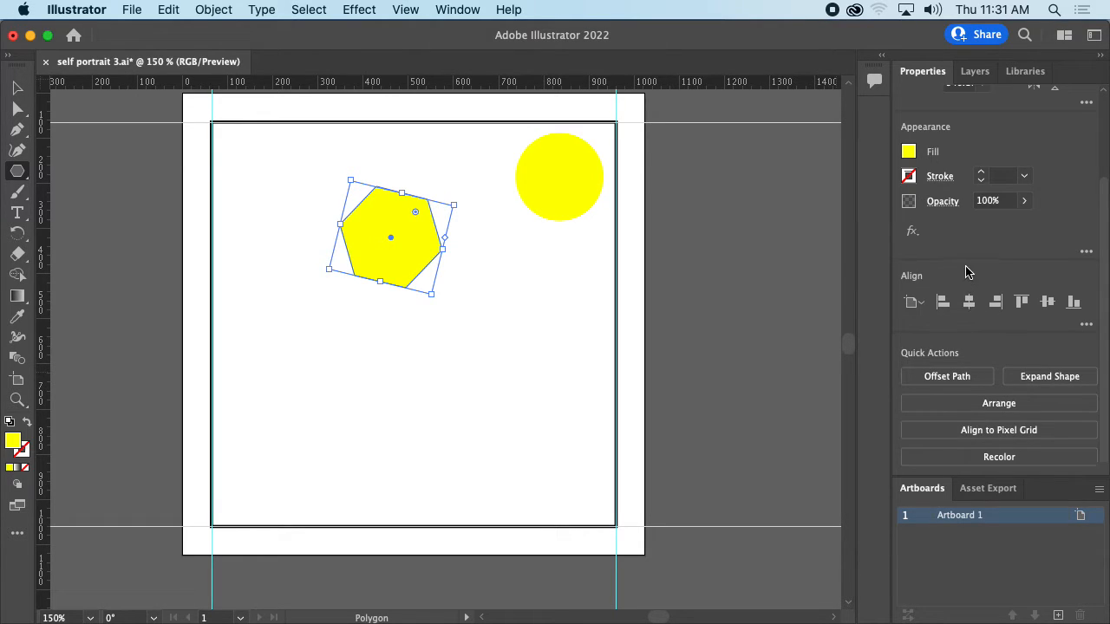
{"action": "scroll", "coordinate": [968, 272], "scroll_direction": "up", "scroll_amount": 3}
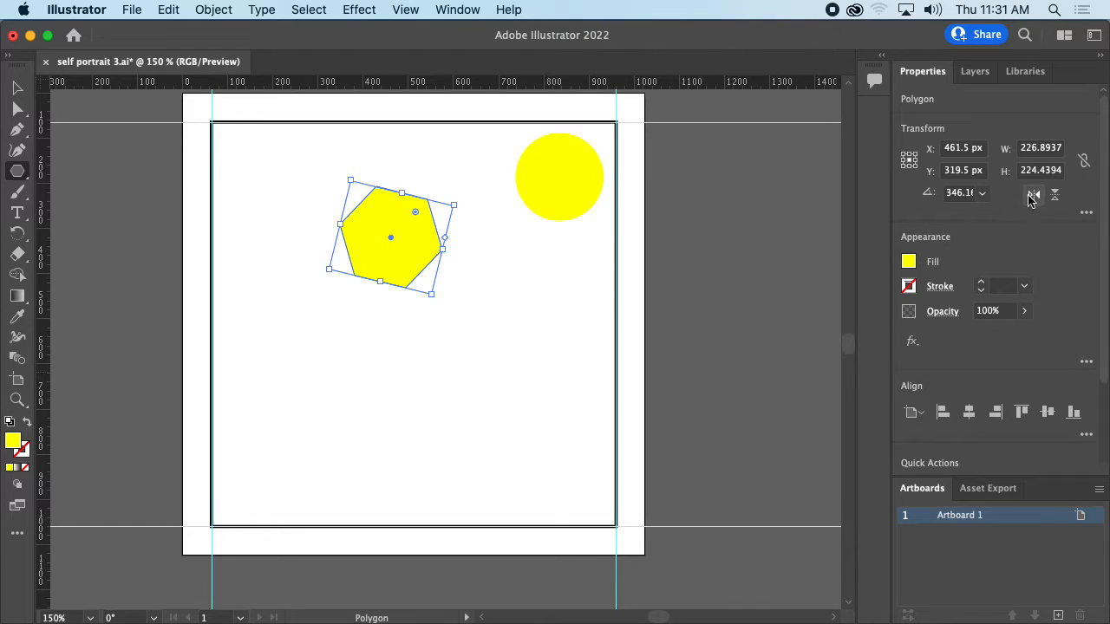
{"action": "left_click", "coordinate": [16, 175]}
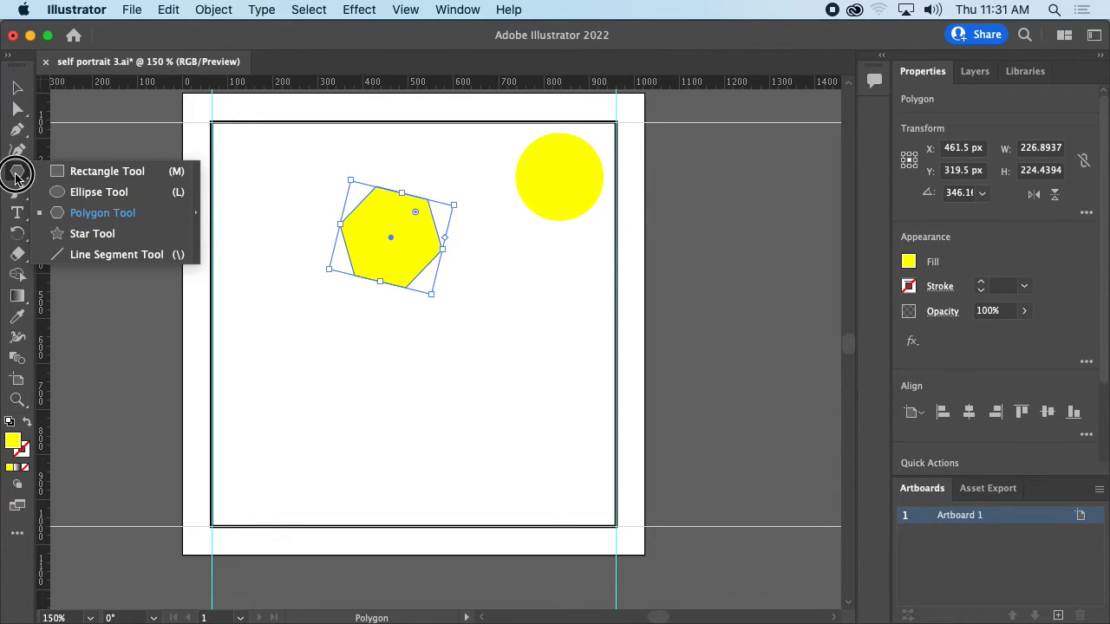
{"action": "left_click", "coordinate": [15, 178]}
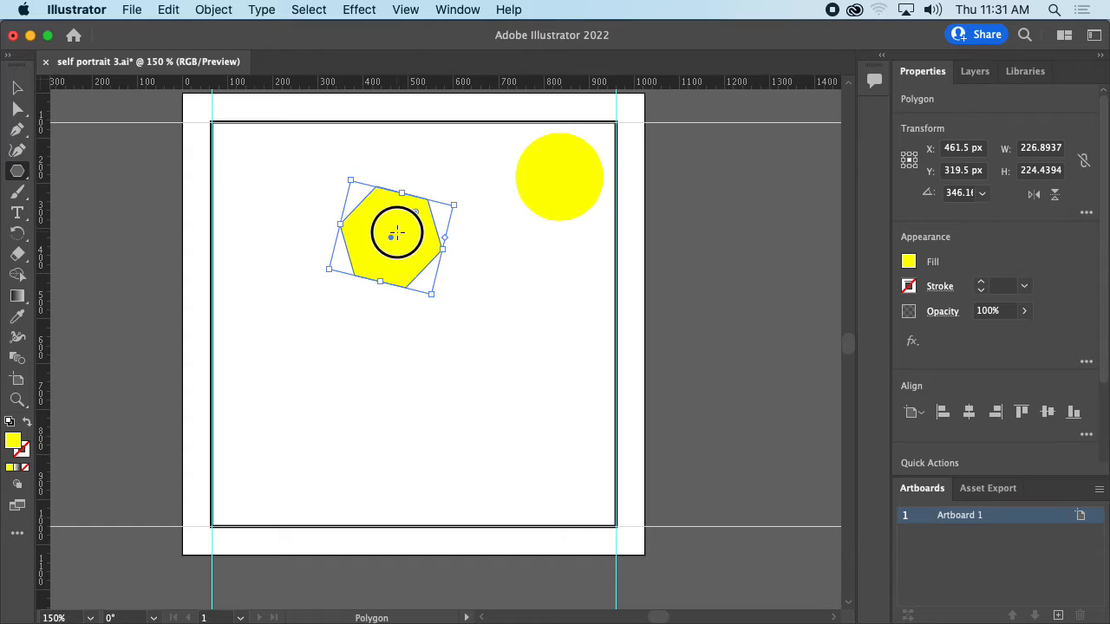
{"action": "left_click", "coordinate": [298, 189]}
{"action": "key", "text": "Escape"}
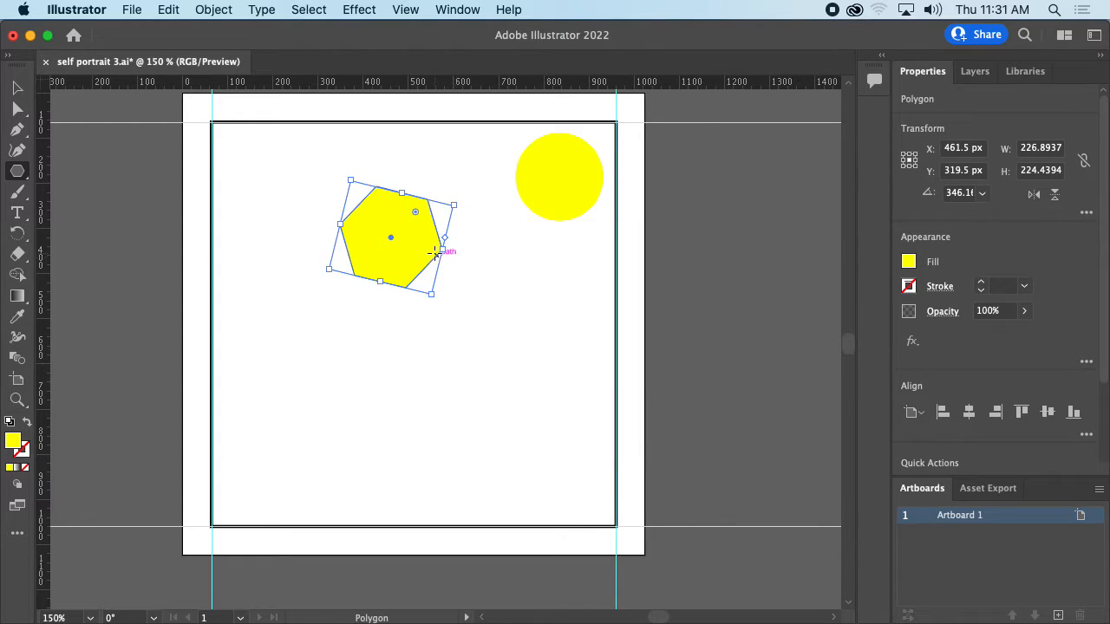
Move the yellow polygon with the Selection tool to about X 365.5, Y 261.5 px, and inspect its Appearance attributes
{"action": "key", "text": "v"}
{"action": "left_click_drag", "start_coordinate": [435, 252], "coordinate": [392, 225]}
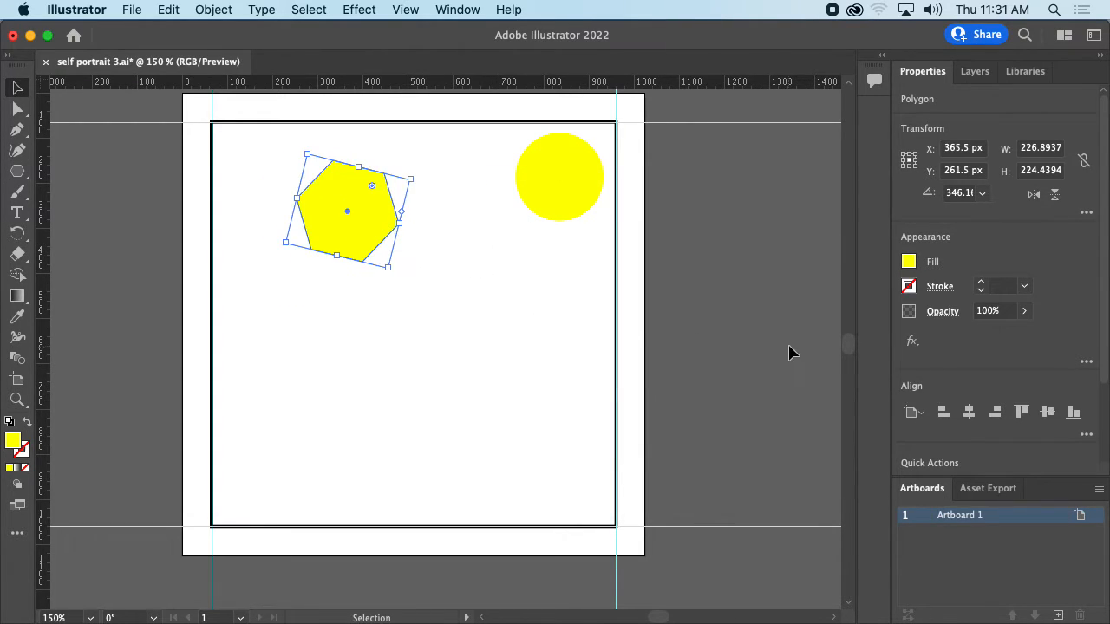
{"action": "scroll", "coordinate": [968, 251], "scroll_direction": "down", "scroll_amount": 3}
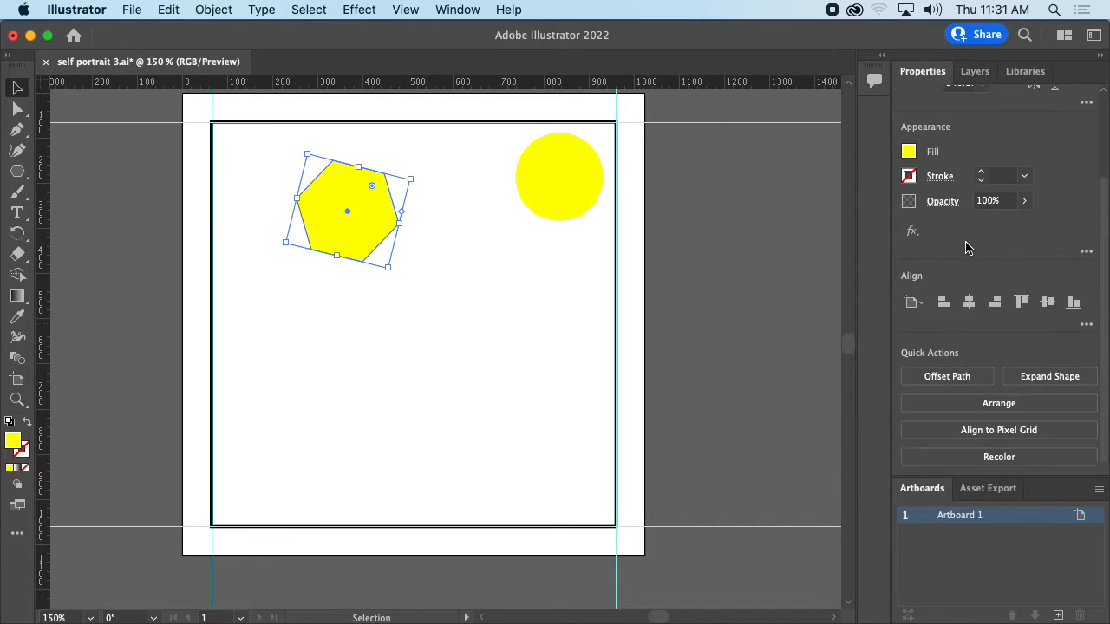
{"action": "scroll", "coordinate": [968, 260], "scroll_direction": "up", "scroll_amount": 3}
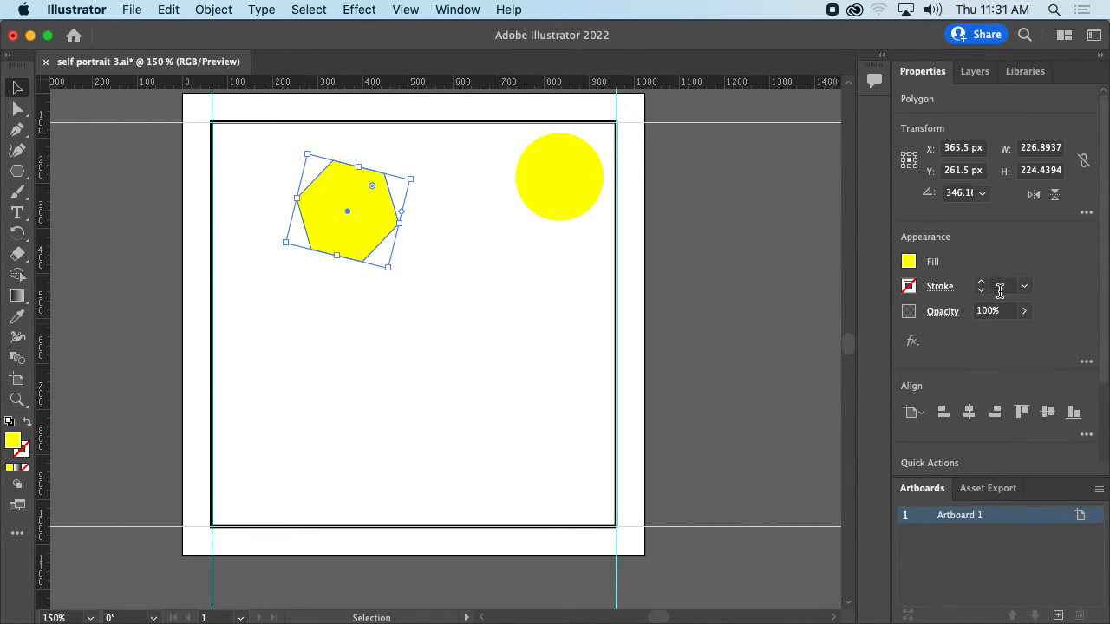
{"action": "left_click", "coordinate": [1087, 364]}
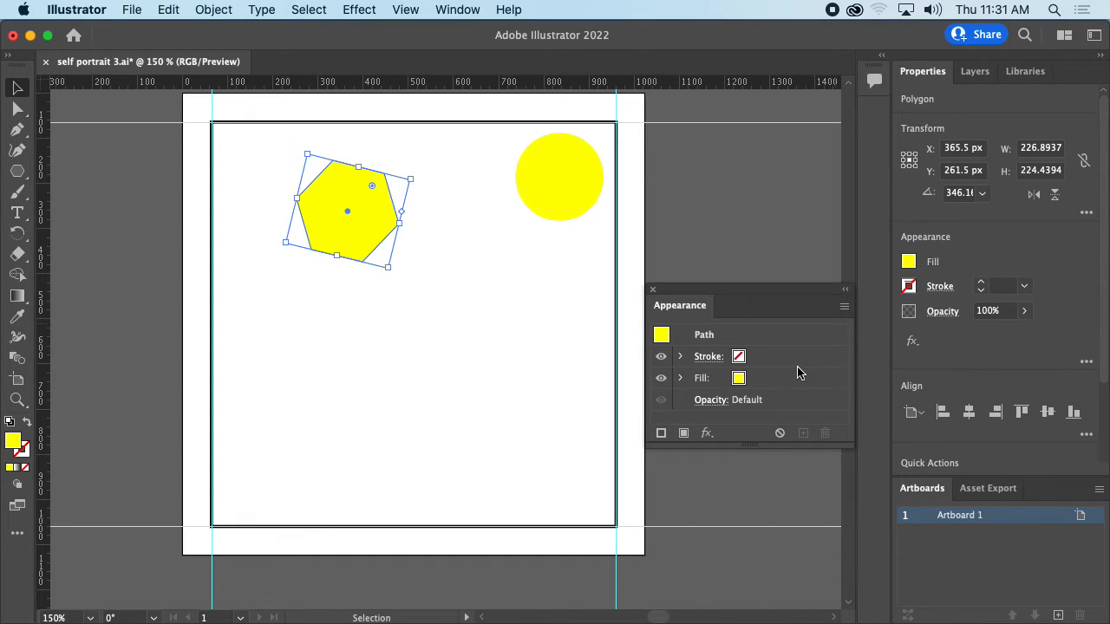
{"action": "left_click", "coordinate": [654, 293]}
Rotate the polygon to about 301° so two of its sides run nearly horizontal, and move it to about X 369.5, Y 338.5 px
{"action": "left_click_drag", "start_coordinate": [418, 172], "coordinate": [374, 223]}
{"action": "key", "text": "a"}
{"action": "key", "text": "v"}
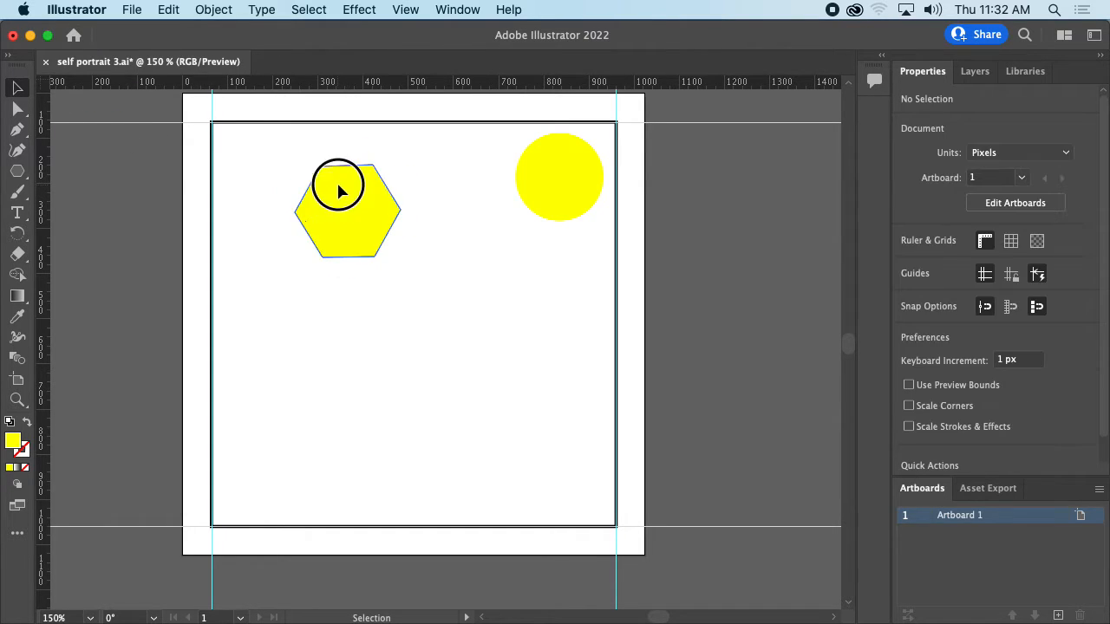
{"action": "left_click_drag", "start_coordinate": [339, 186], "coordinate": [343, 229]}
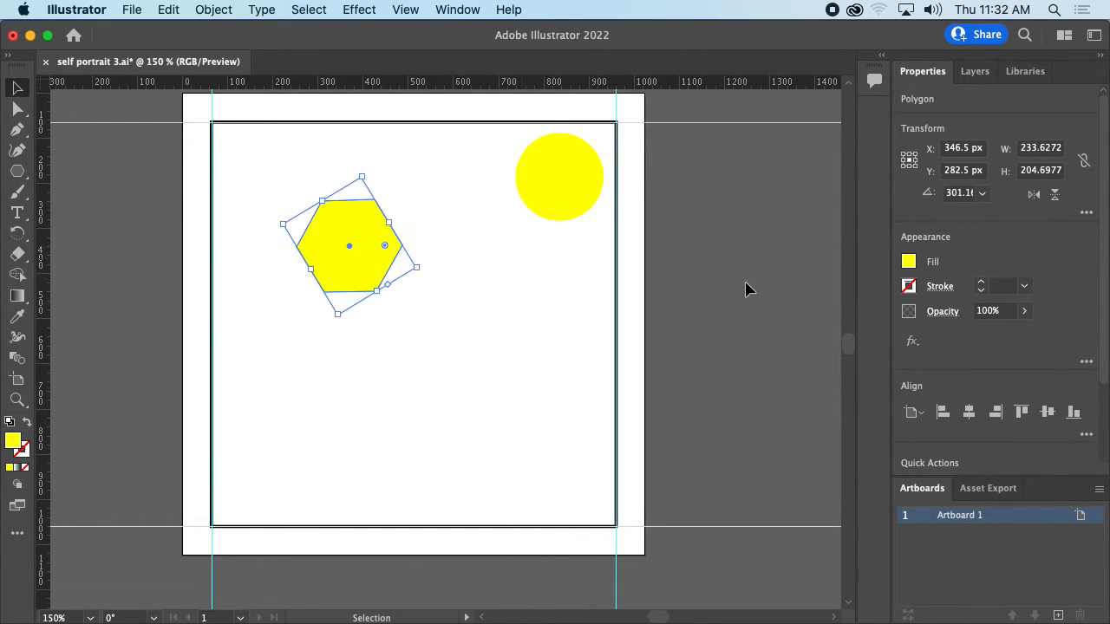
Search the application's help for "polygon" and close the search
{"action": "left_click", "coordinate": [508, 10]}
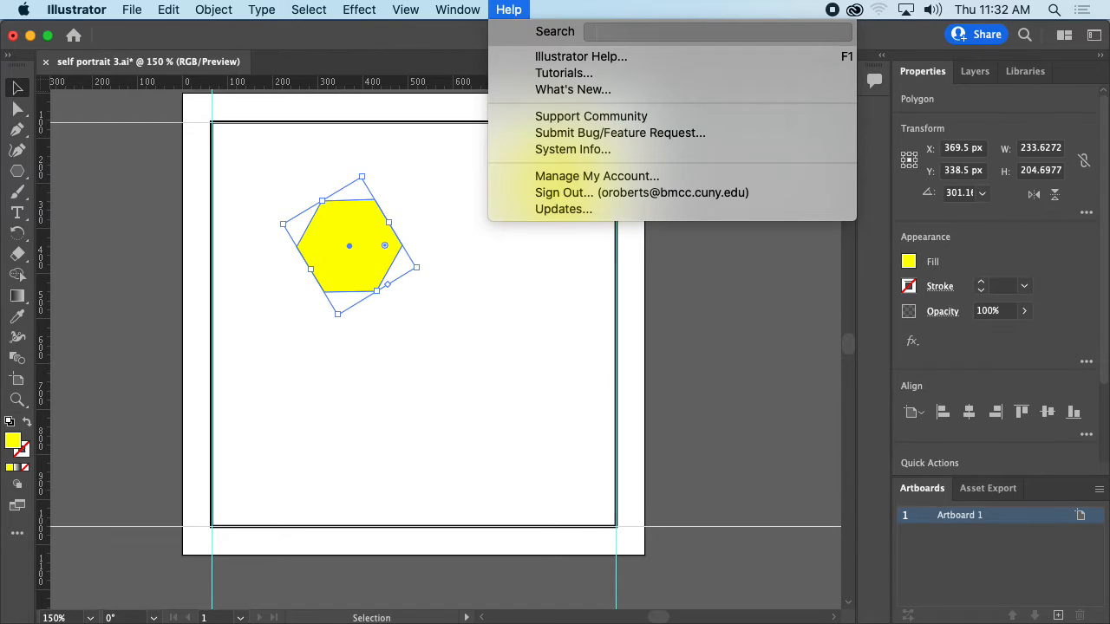
{"action": "type", "text": "polygon"}
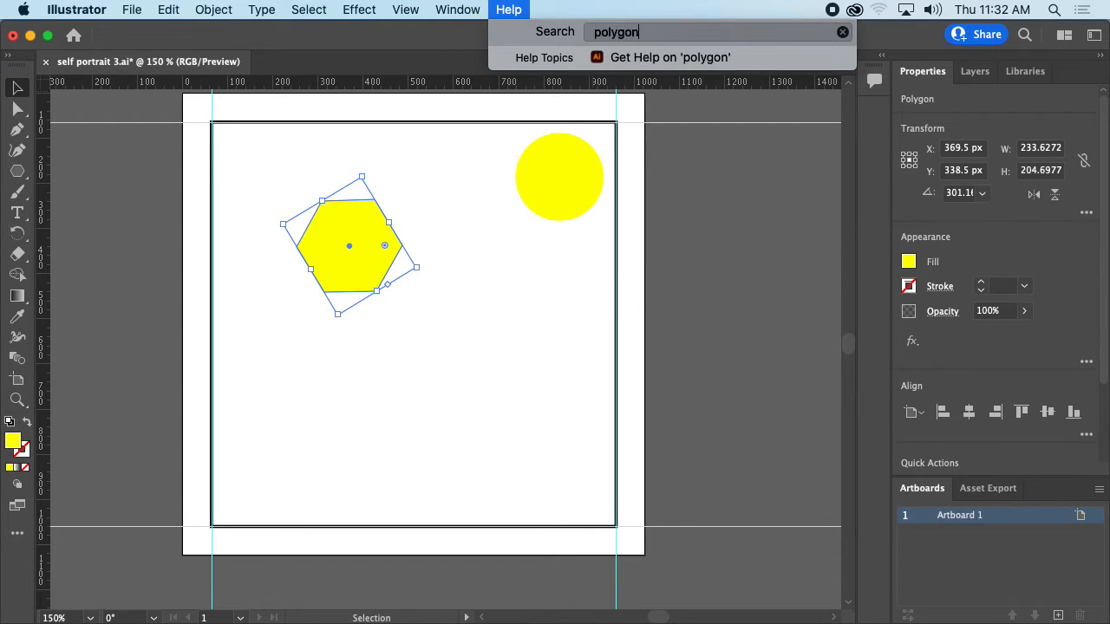
{"action": "key", "text": "Escape"}
Switch to Chrome and search Google in a new tab for "illustrator polygon sides"
{"action": "key", "text": "super+Tab"}
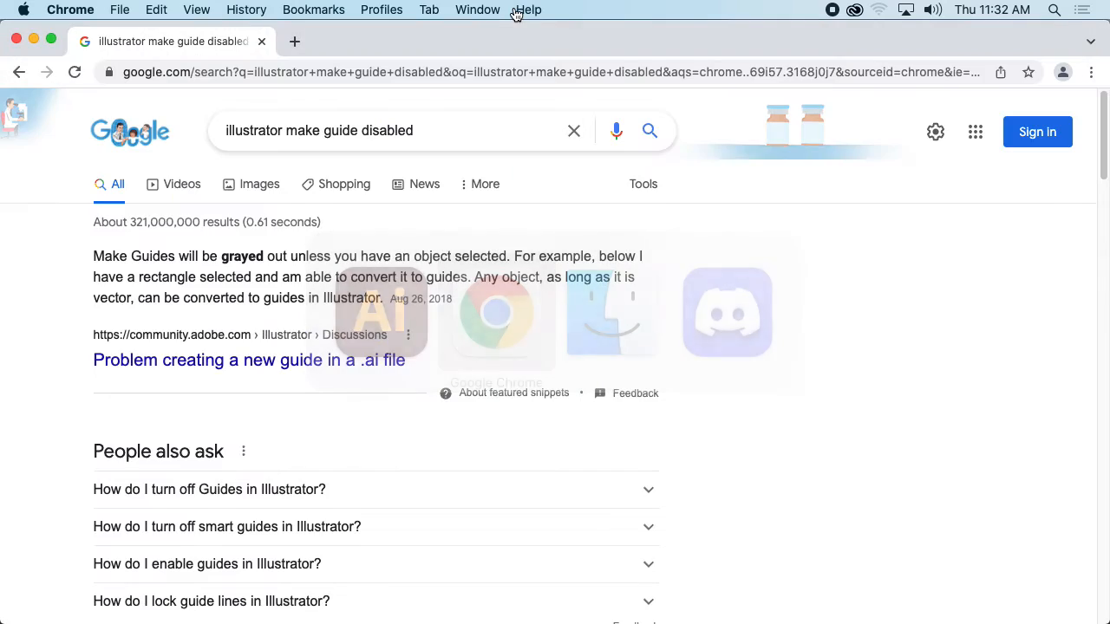
{"action": "key", "text": "super+t"}
{"action": "type", "text": "illustrato"}
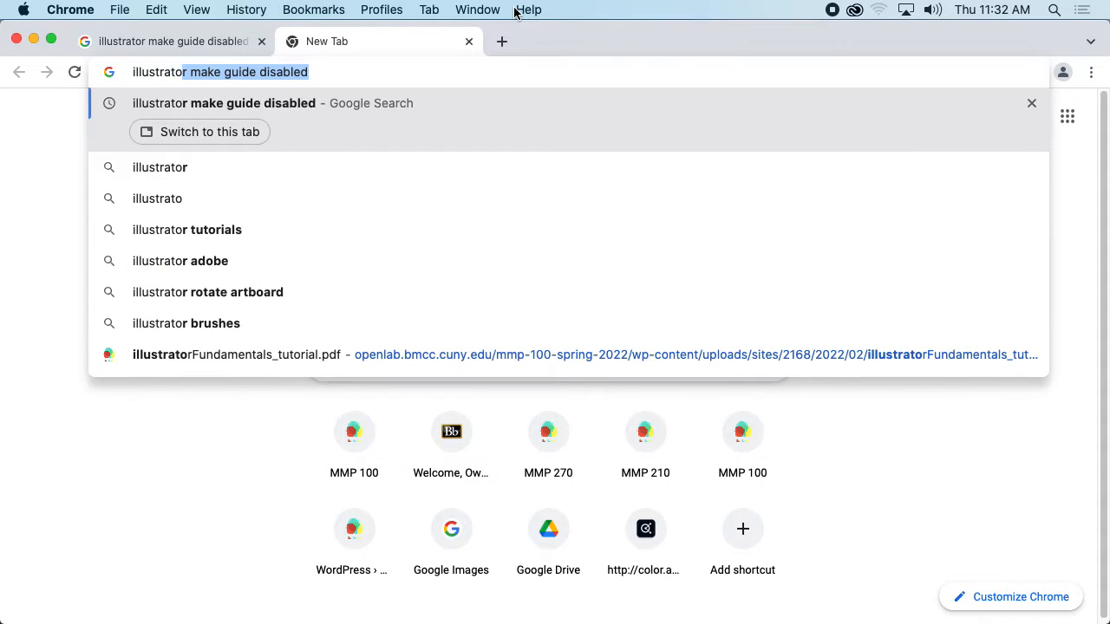
{"action": "type", "text": "r poly"}
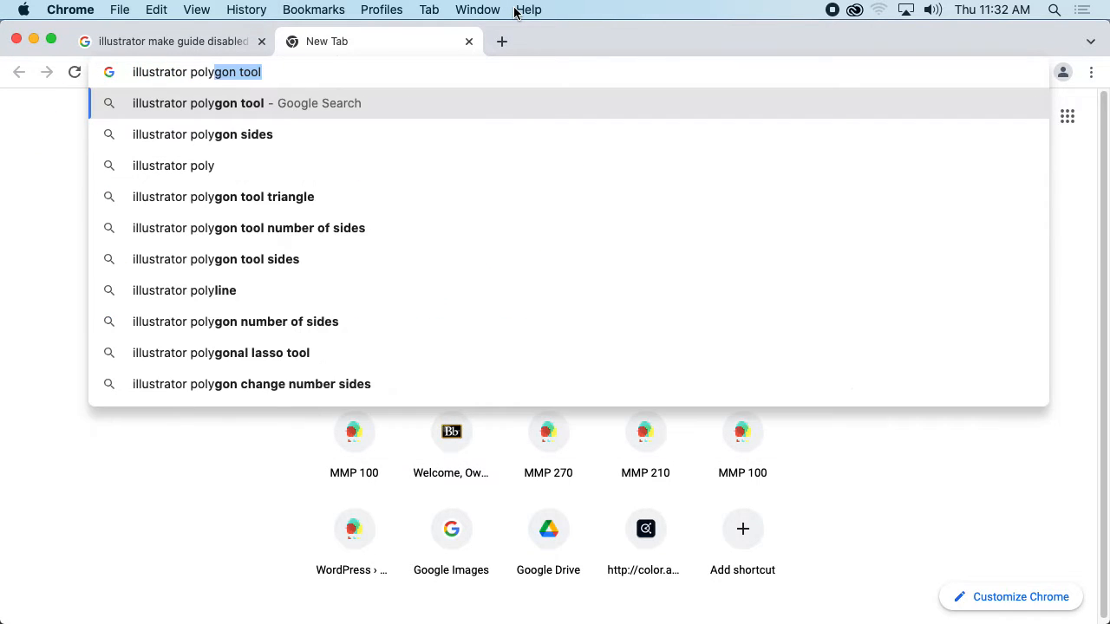
{"action": "type", "text": "gon sid"}
{"action": "key", "text": "Return"}
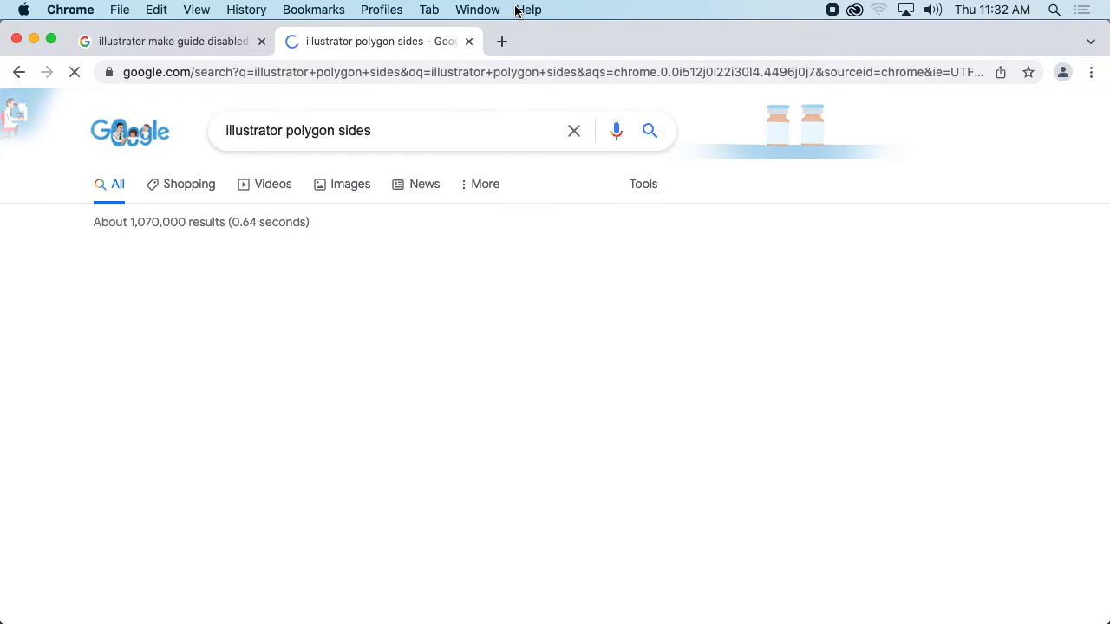
Examine the search results for how to change the number of sides of a polygon in Illustrator
{"action": "scroll", "coordinate": [377, 248], "scroll_direction": "down", "scroll_amount": 3}
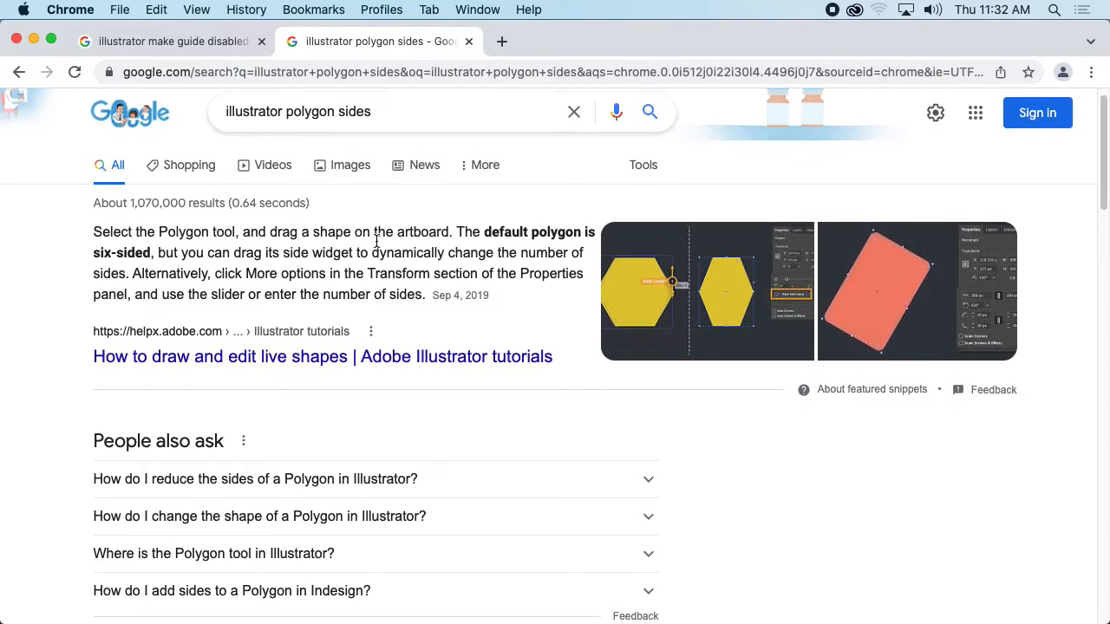
{"action": "scroll", "coordinate": [377, 240], "scroll_direction": "down", "scroll_amount": 5}
{"action": "scroll", "coordinate": [347, 235], "scroll_direction": "up", "scroll_amount": 1}
{"action": "left_click", "coordinate": [269, 173]}
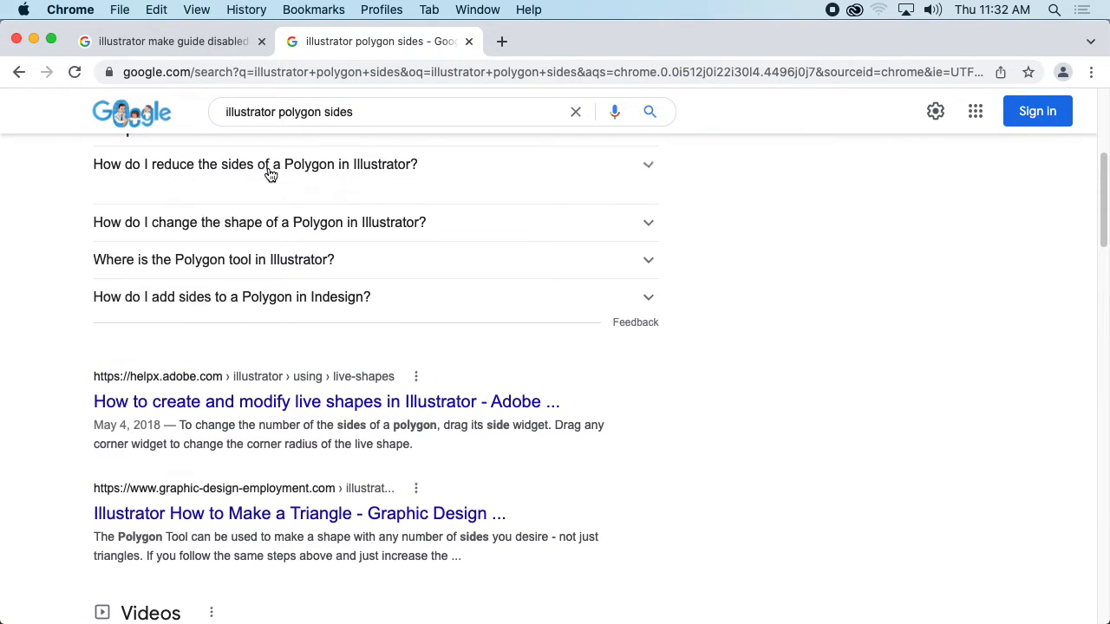
{"action": "scroll", "coordinate": [359, 235], "scroll_direction": "up", "scroll_amount": 1}
{"action": "scroll", "coordinate": [361, 235], "scroll_direction": "down", "scroll_amount": 2}
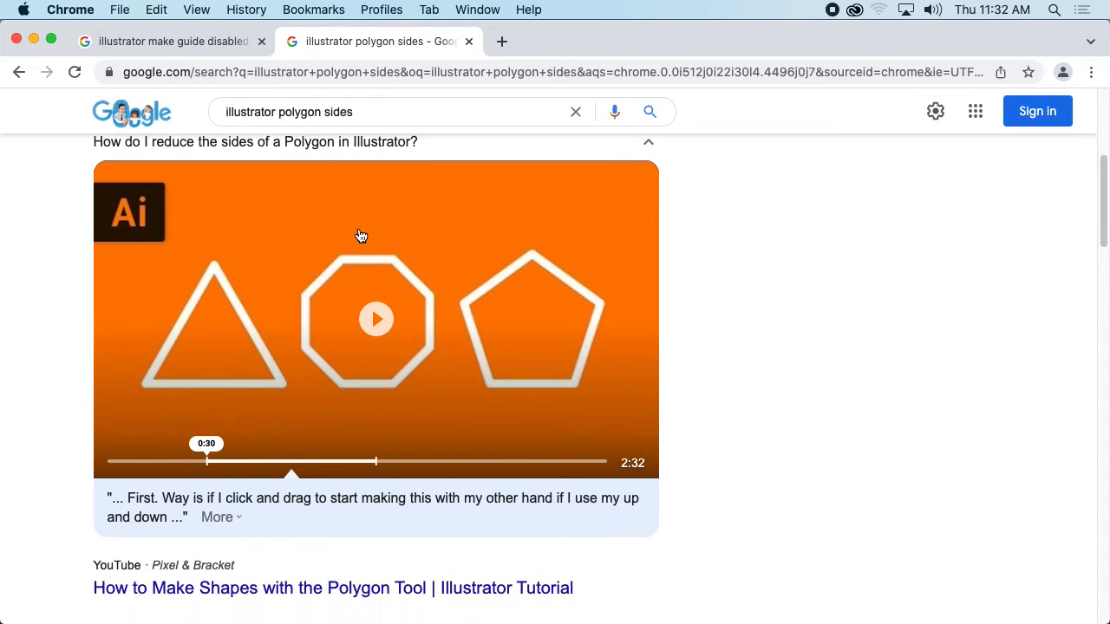
{"action": "scroll", "coordinate": [360, 236], "scroll_direction": "down", "scroll_amount": 2}
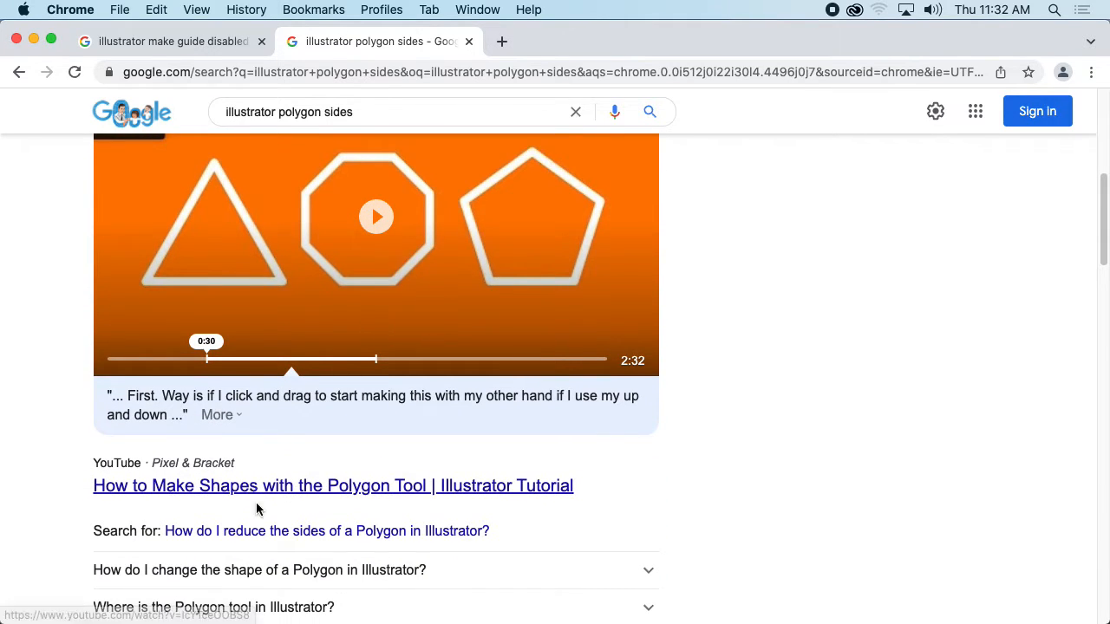
{"action": "scroll", "coordinate": [330, 397], "scroll_direction": "down", "scroll_amount": 6}
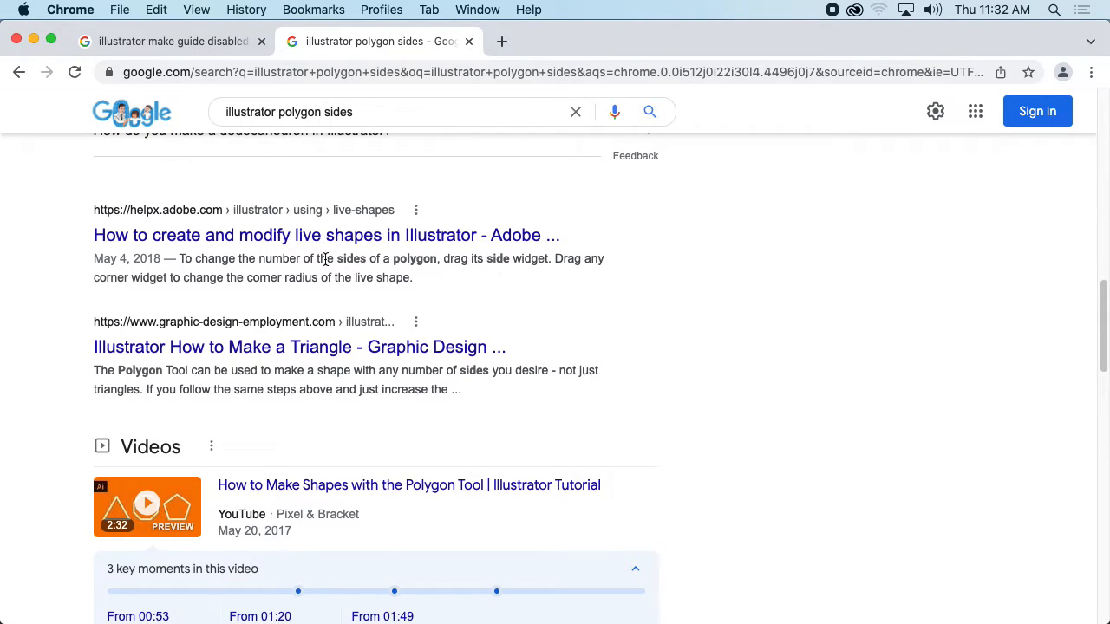
{"action": "left_click_drag", "start_coordinate": [343, 258], "coordinate": [537, 258]}
{"action": "scroll", "coordinate": [521, 267], "scroll_direction": "down", "scroll_amount": 2}
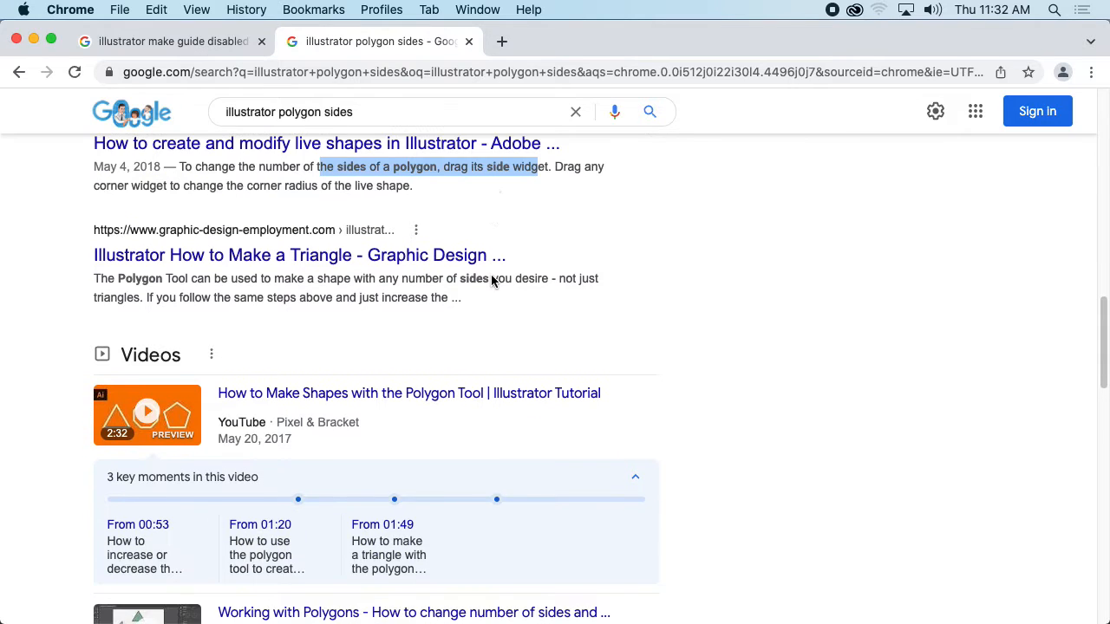
Switch to Illustrator, add sides to the yellow hexagon and stretch it to about 269 × 303 px
{"action": "key", "text": "super+Tab"}
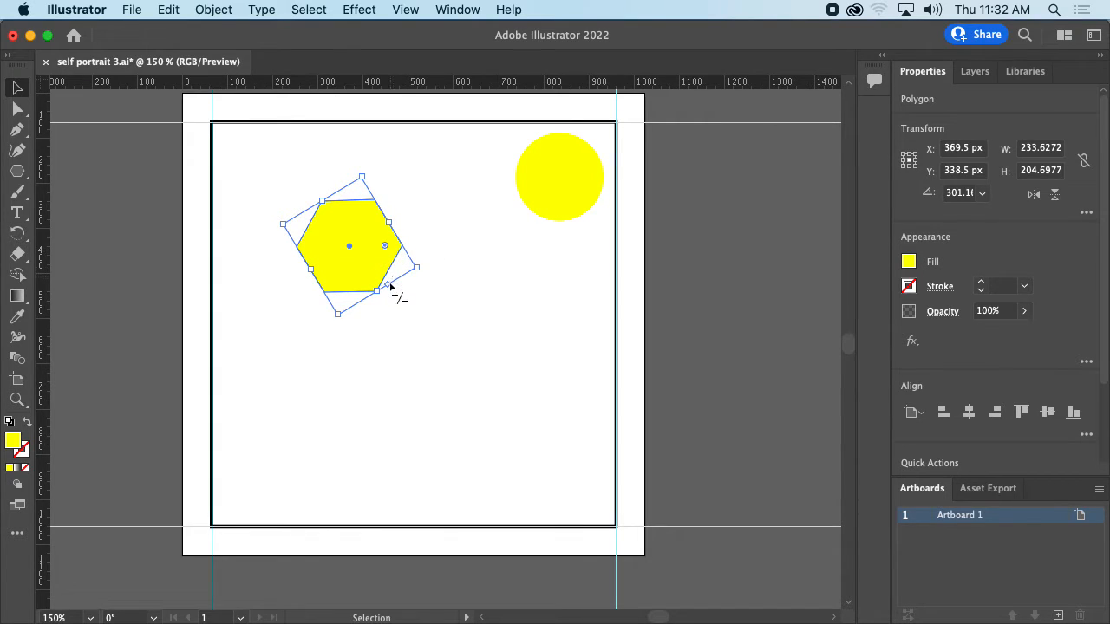
{"action": "left_click_drag", "start_coordinate": [390, 287], "coordinate": [329, 334]}
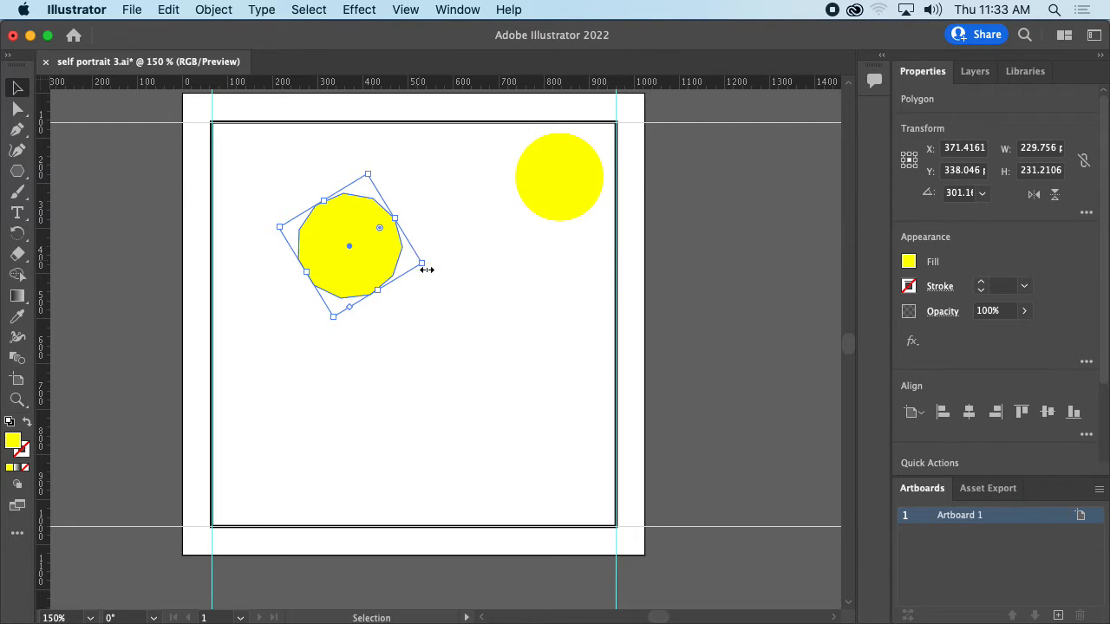
{"action": "left_click_drag", "start_coordinate": [426, 270], "coordinate": [388, 192]}
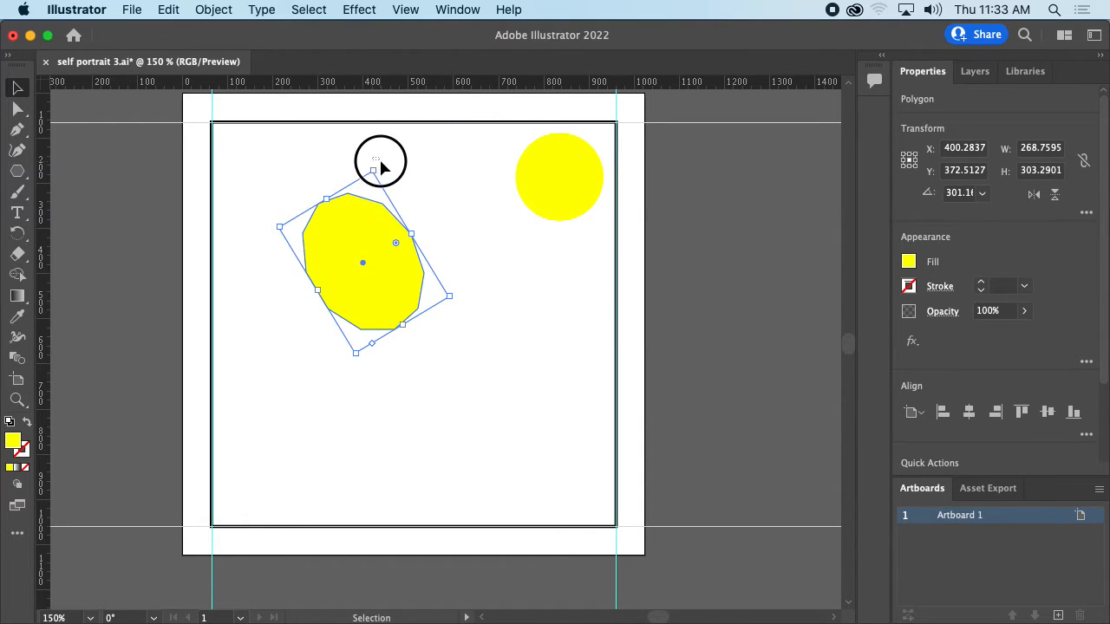
Rotate the yellow polygon to lie horizontally near the frame's upper edge and round its corners
{"action": "left_click", "coordinate": [373, 176]}
{"action": "left_click", "coordinate": [365, 189]}
{"action": "left_click_drag", "start_coordinate": [374, 169], "coordinate": [488, 363]}
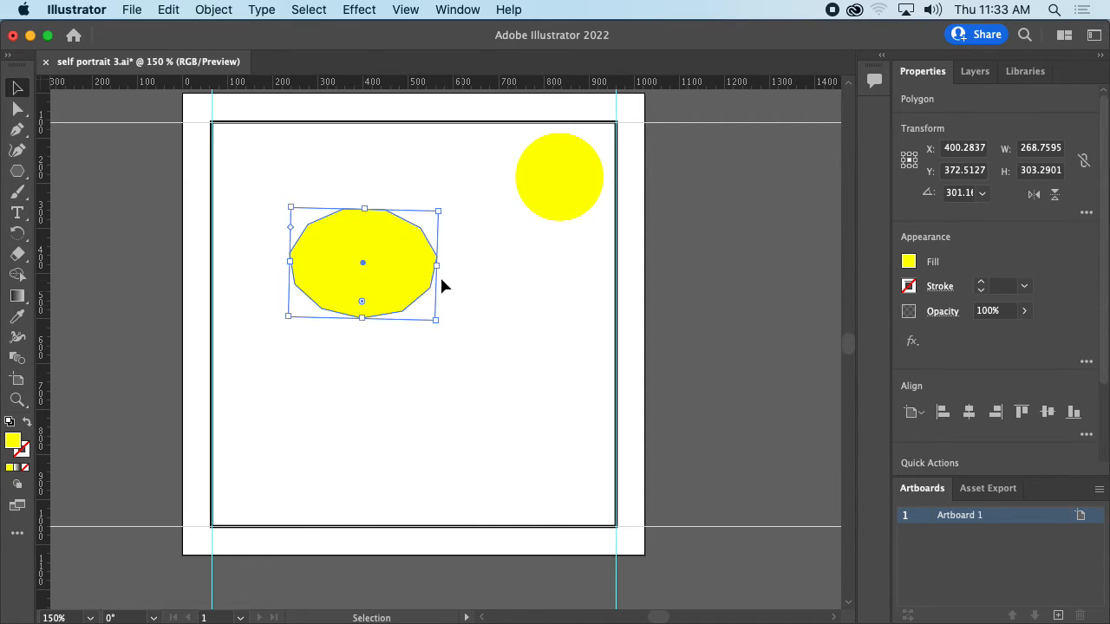
{"action": "left_click_drag", "start_coordinate": [442, 286], "coordinate": [367, 216]}
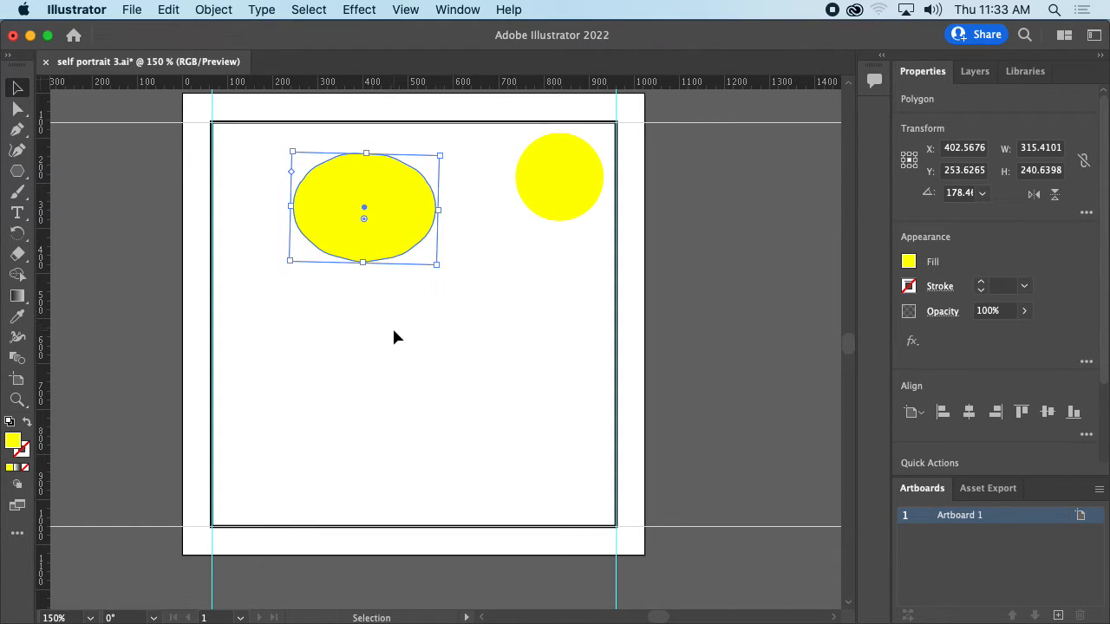
Round all four corners of the black square frame slightly
{"action": "left_click", "coordinate": [214, 184]}
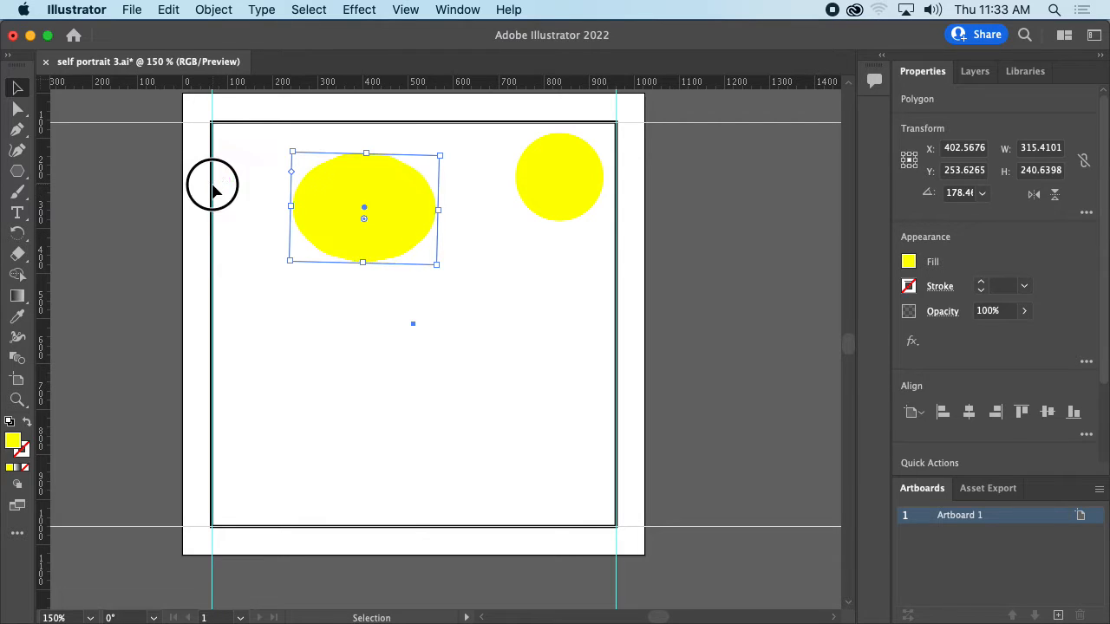
{"action": "mouse_move", "coordinate": [224, 136]}
{"action": "left_mouse_down"}
{"action": "mouse_move", "coordinate": [277, 205]}
{"action": "mouse_move", "coordinate": [487, 353]}
{"action": "mouse_move", "coordinate": [231, 143]}
{"action": "left_mouse_up"}
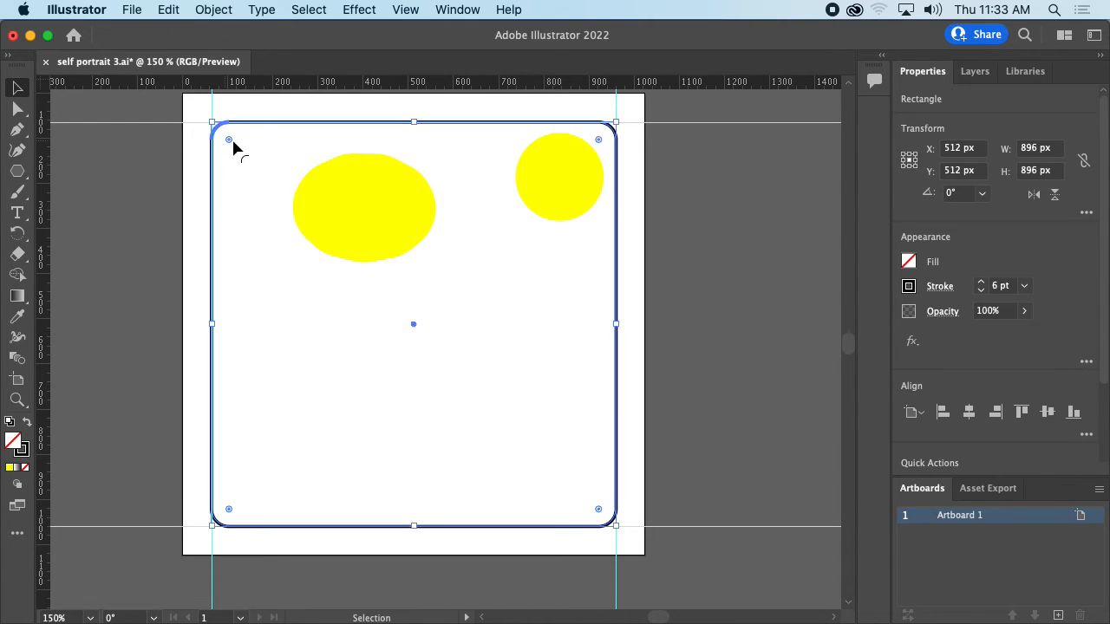
Turn the yellow polygon into a sharp-cornered pentagon pointing upward, placed in the left half of the frame below its earlier position
{"action": "left_click", "coordinate": [391, 231]}
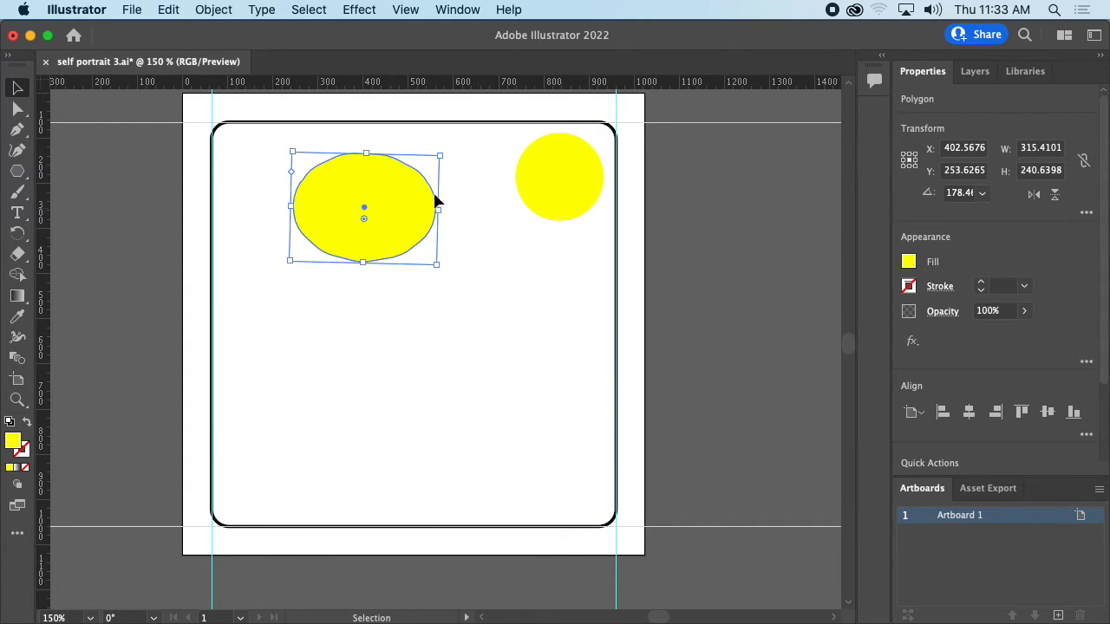
{"action": "left_click_drag", "start_coordinate": [394, 219], "coordinate": [432, 251]}
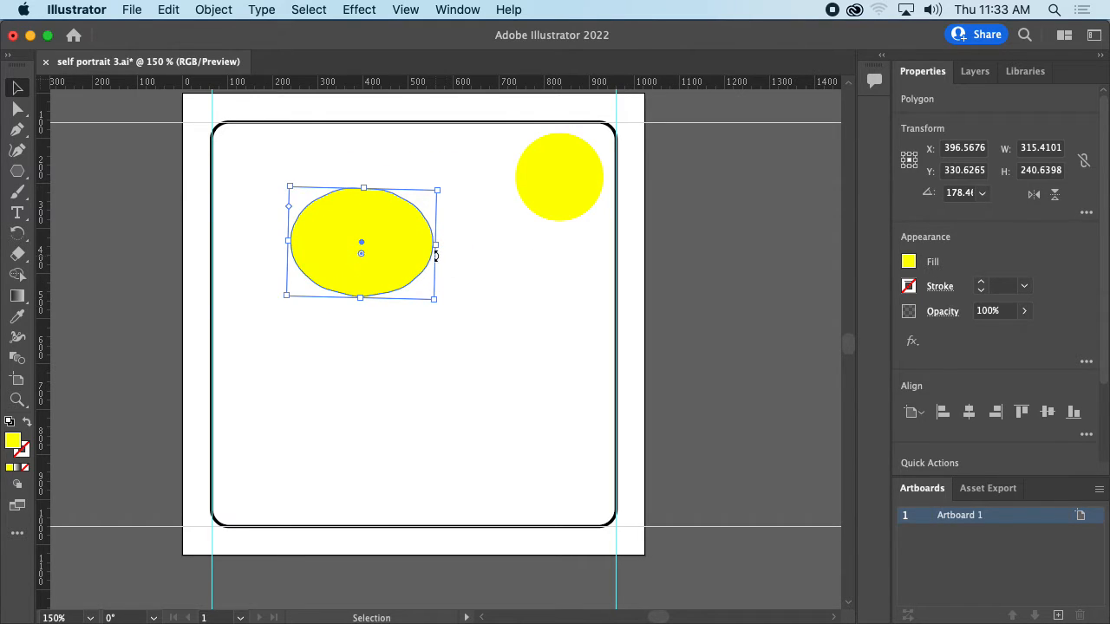
{"action": "left_click_drag", "start_coordinate": [289, 208], "coordinate": [290, 267]}
{"action": "left_click_drag", "start_coordinate": [361, 248], "coordinate": [360, 329]}
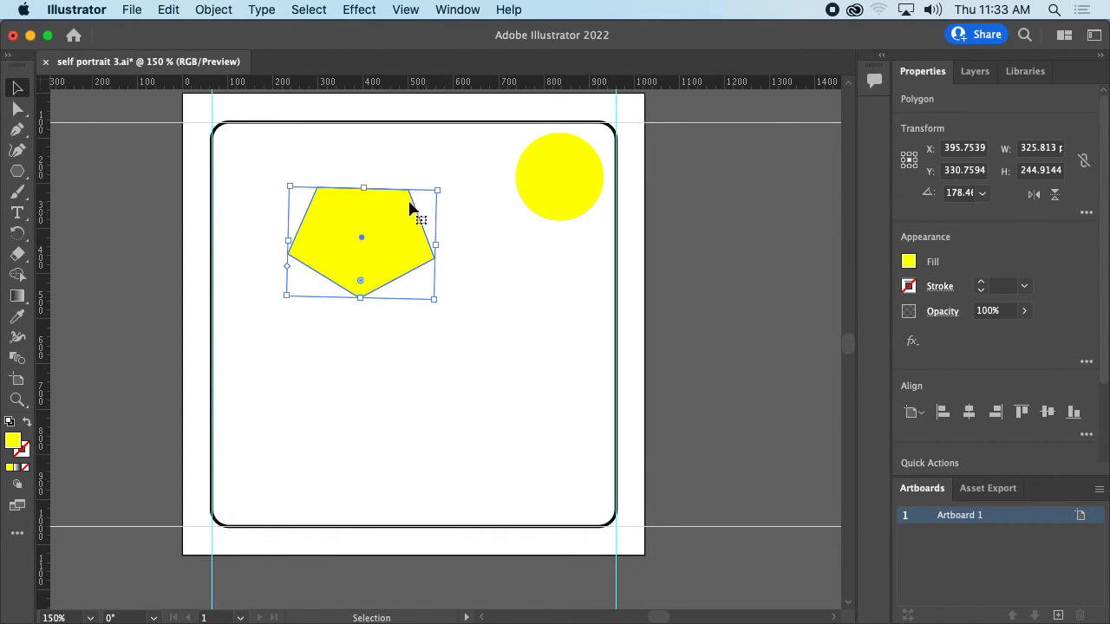
{"action": "left_click_drag", "start_coordinate": [445, 188], "coordinate": [364, 369]}
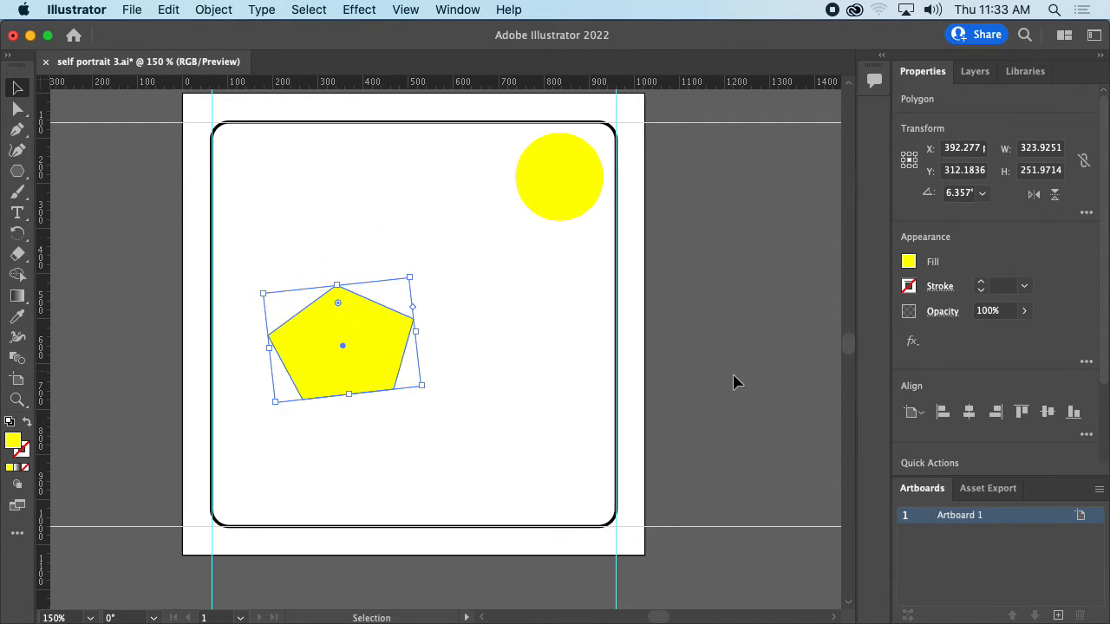
Change the pentagon's fill color to magenta
{"action": "left_click", "coordinate": [908, 261]}
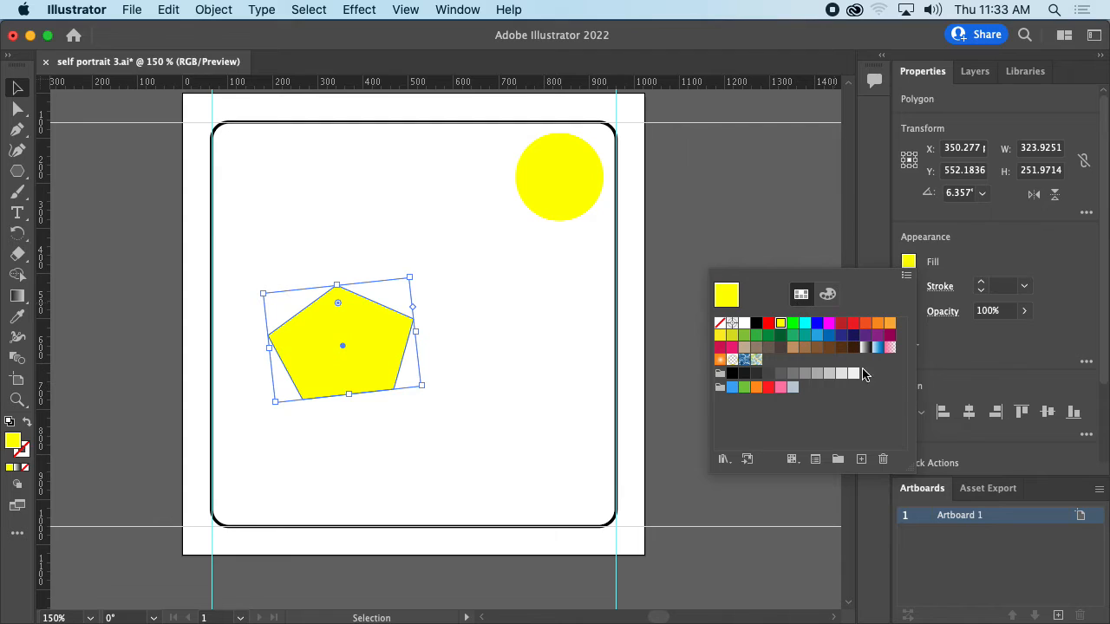
{"action": "left_click", "coordinate": [829, 323]}
{"action": "left_click", "coordinate": [946, 259]}
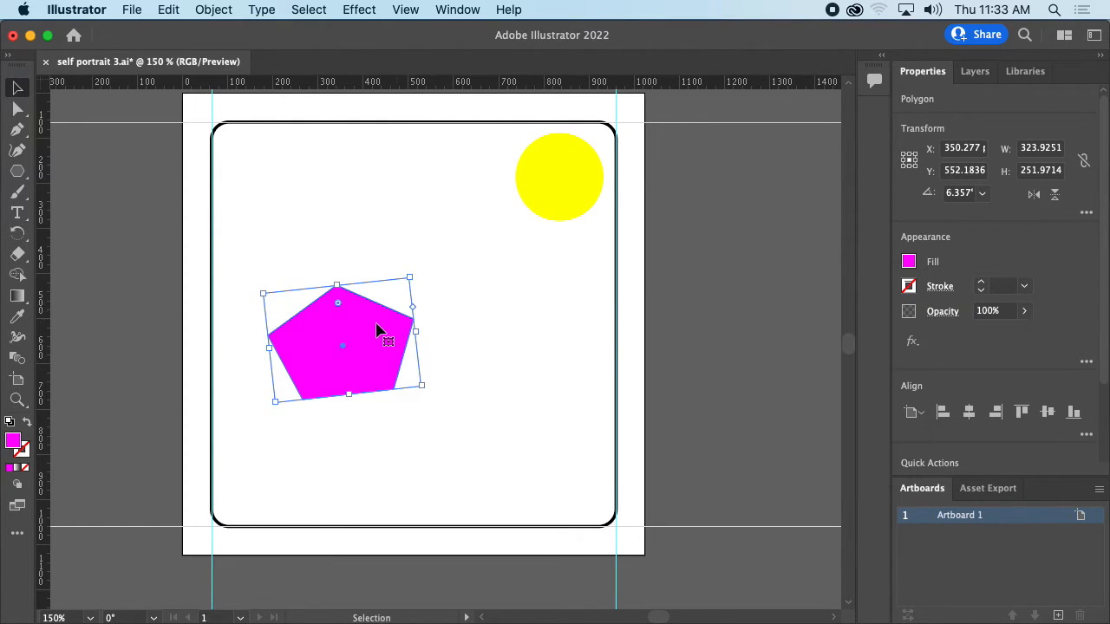
Shrink the magenta pentagon to about 294 × 233 px, tilted to about 351° and shifted slightly left
{"action": "mouse_move", "coordinate": [386, 340]}
{"action": "left_mouse_down"}
{"action": "mouse_move", "coordinate": [406, 336]}
{"action": "mouse_move", "coordinate": [383, 345]}
{"action": "left_mouse_up"}
{"action": "mouse_move", "coordinate": [405, 281]}
{"action": "left_mouse_down"}
{"action": "mouse_move", "coordinate": [355, 302]}
{"action": "mouse_move", "coordinate": [393, 274]}
{"action": "left_mouse_up"}
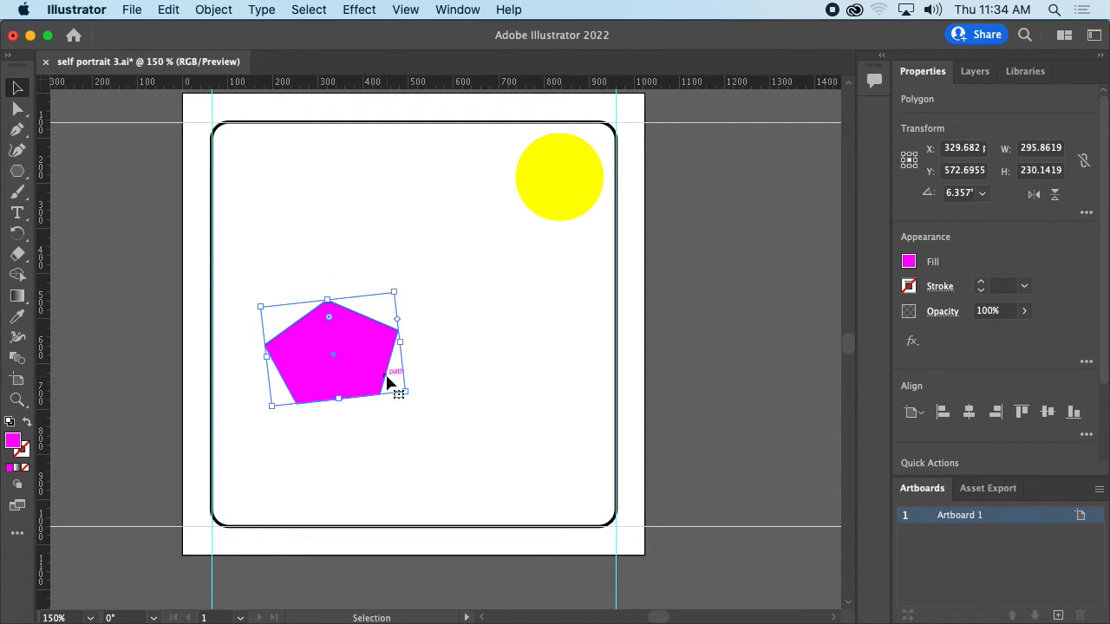
{"action": "left_click_drag", "start_coordinate": [412, 393], "coordinate": [390, 408]}
{"action": "mouse_move", "coordinate": [355, 371]}
{"action": "left_mouse_down"}
{"action": "mouse_move", "coordinate": [322, 374]}
{"action": "mouse_move", "coordinate": [339, 374]}
{"action": "left_mouse_up"}
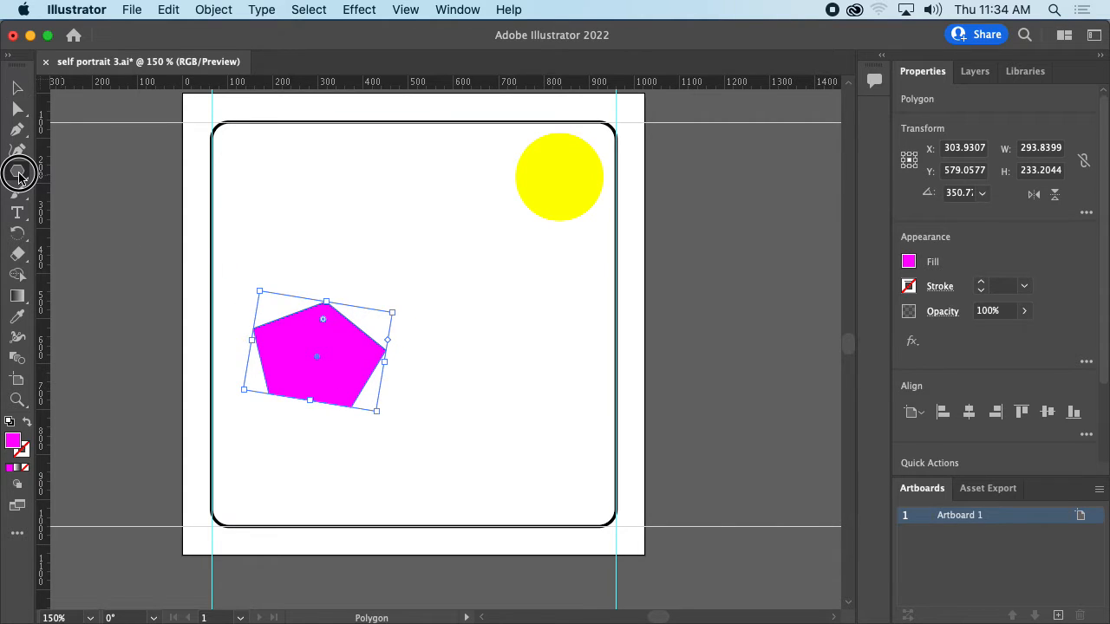
Draw a 100 px line at 45° from the frame's left edge and extend its free end to span about 271 × 174 px
{"action": "left_click_drag", "start_coordinate": [19, 176], "coordinate": [122, 255]}
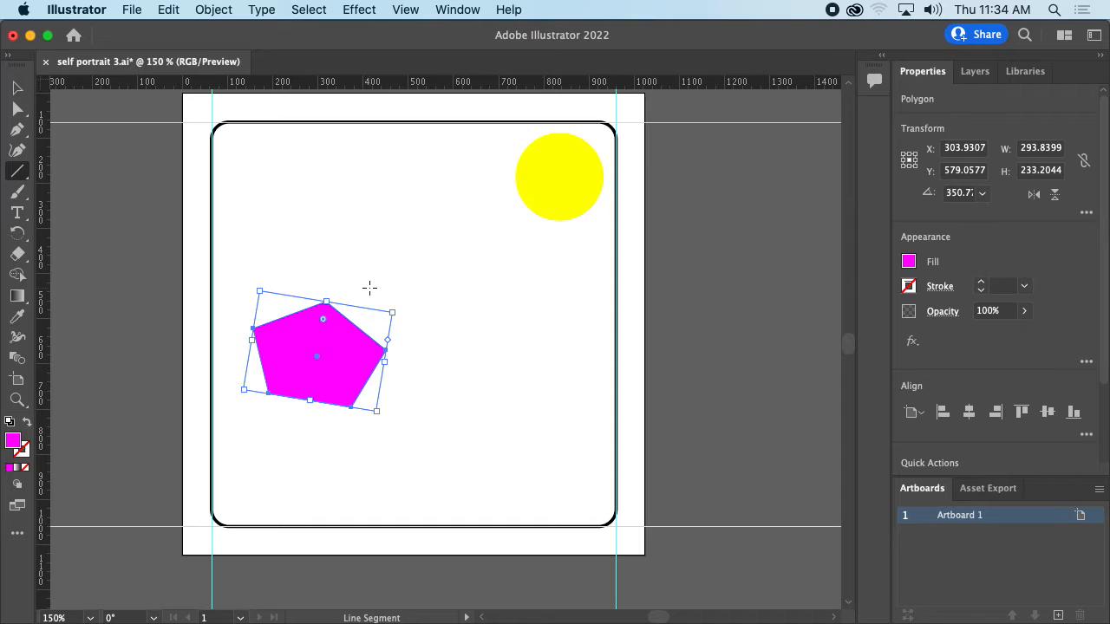
{"action": "left_click", "coordinate": [210, 319]}
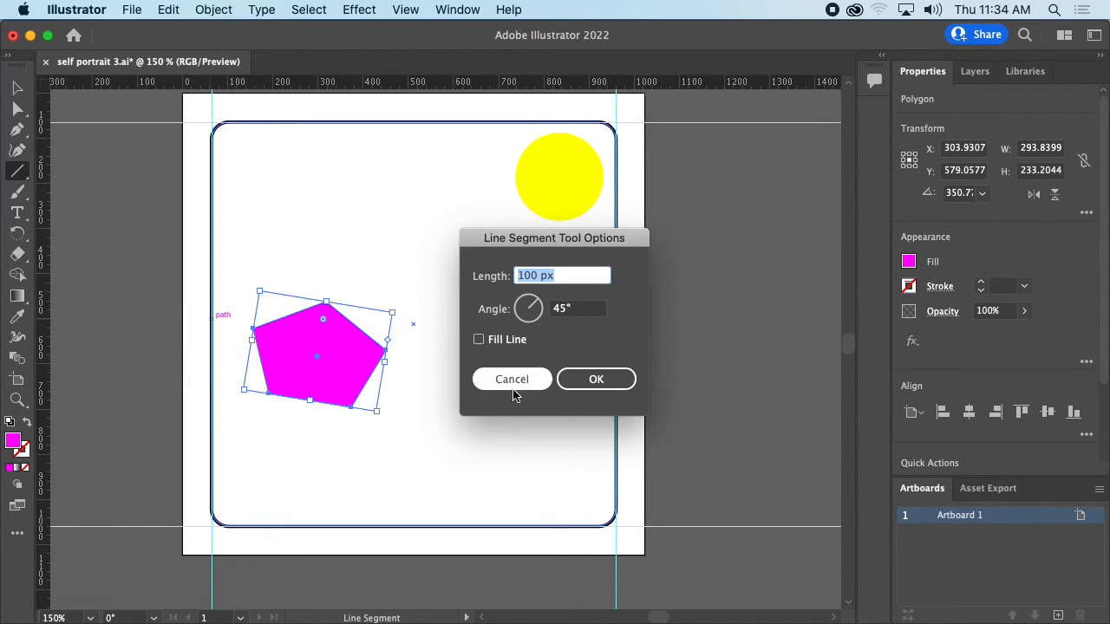
{"action": "left_click", "coordinate": [589, 385]}
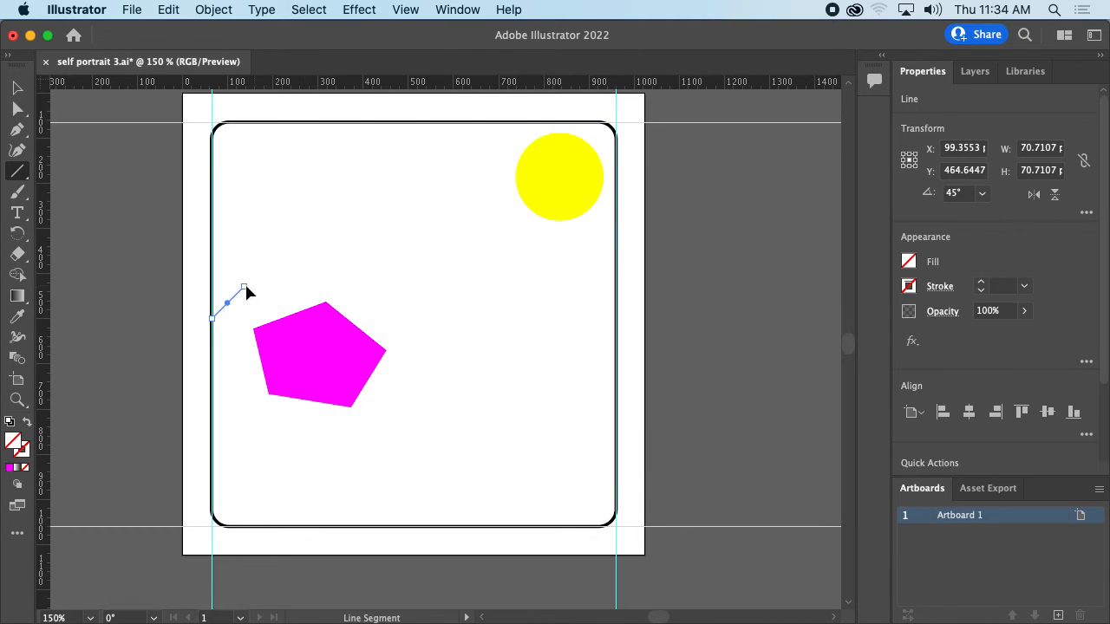
{"action": "left_click_drag", "start_coordinate": [245, 287], "coordinate": [334, 241]}
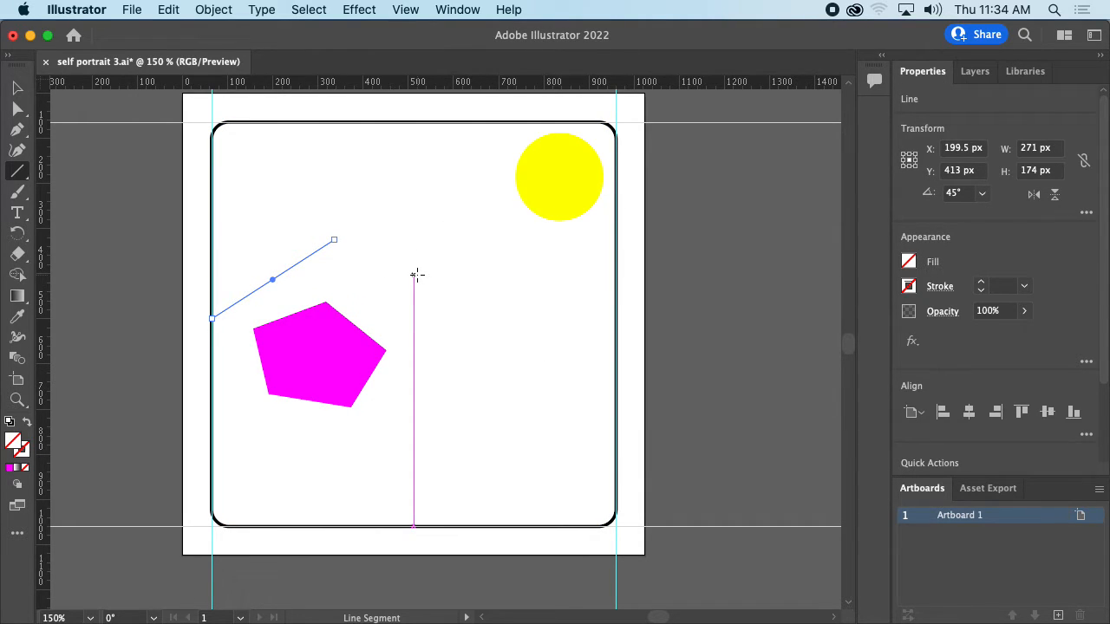
Give the line a dark green 1 pt stroke and undo the stray tiny line segment
{"action": "left_click", "coordinate": [909, 287]}
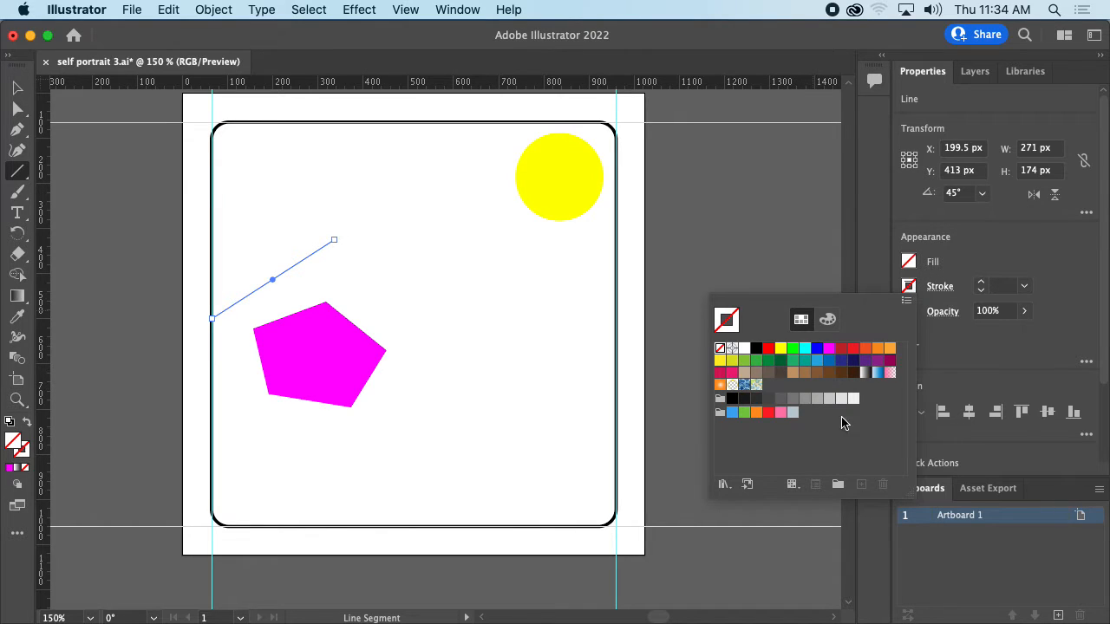
{"action": "left_click", "coordinate": [781, 360]}
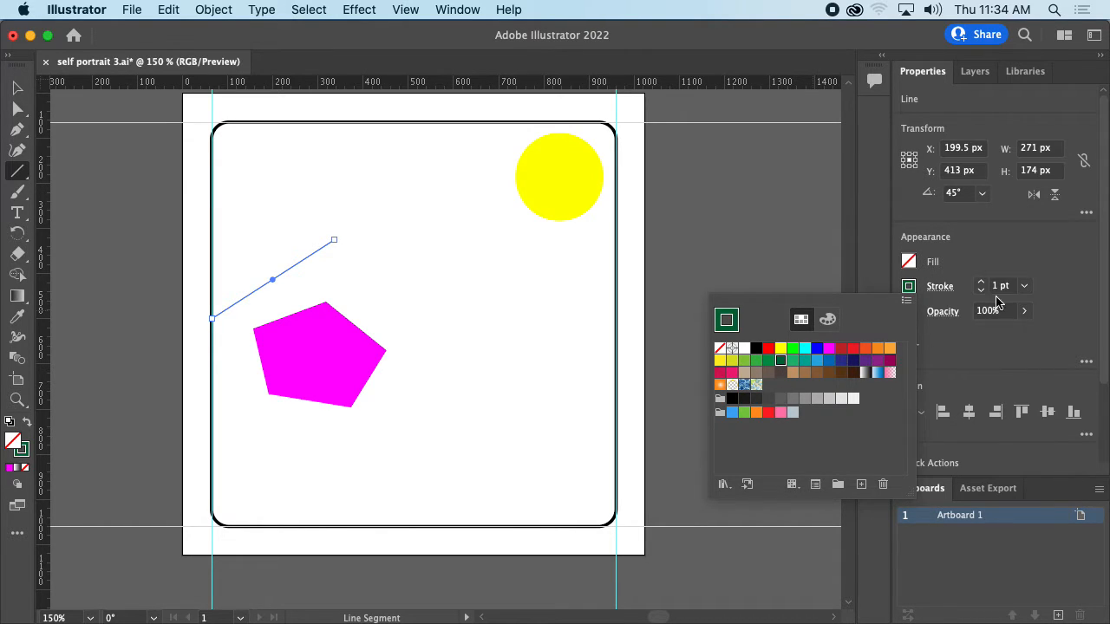
{"action": "left_click_drag", "start_coordinate": [483, 299], "coordinate": [483, 301]}
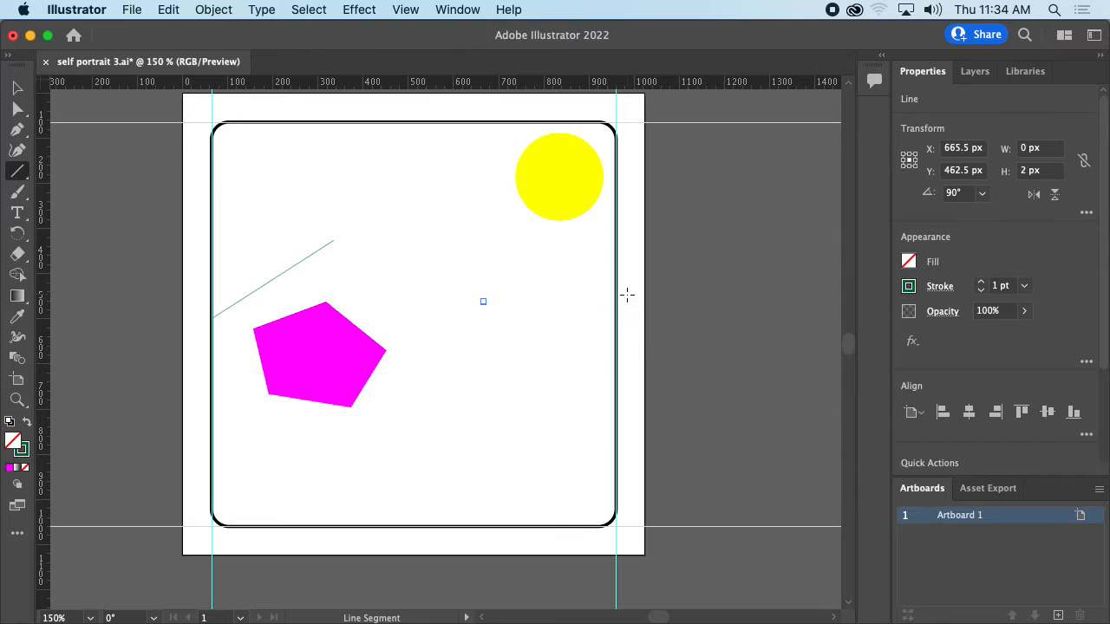
{"action": "key", "text": "super+z"}
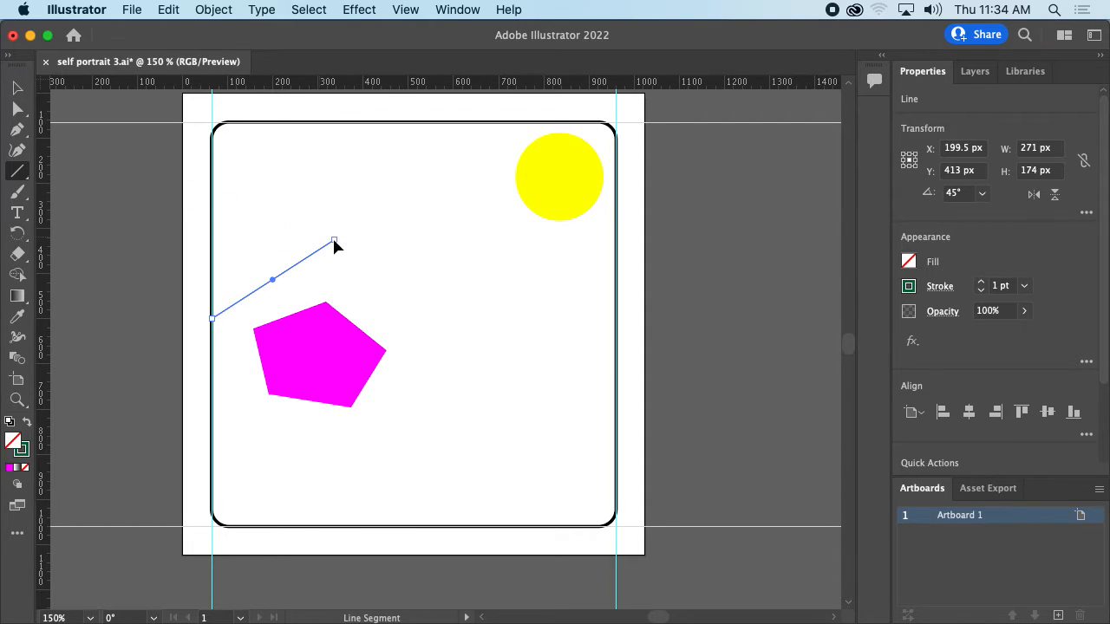
Stretch the green line to span about 498 × 106 px and draw a second line from the frame's right edge to its upper end
{"action": "left_click_drag", "start_coordinate": [335, 246], "coordinate": [436, 271]}
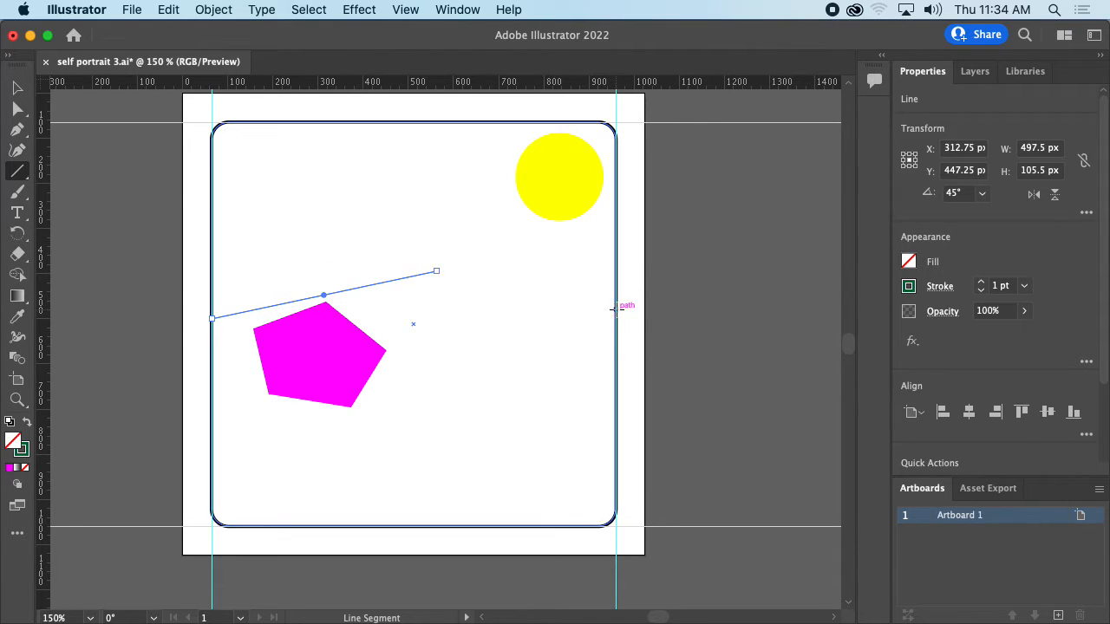
{"action": "left_click_drag", "start_coordinate": [614, 308], "coordinate": [436, 271]}
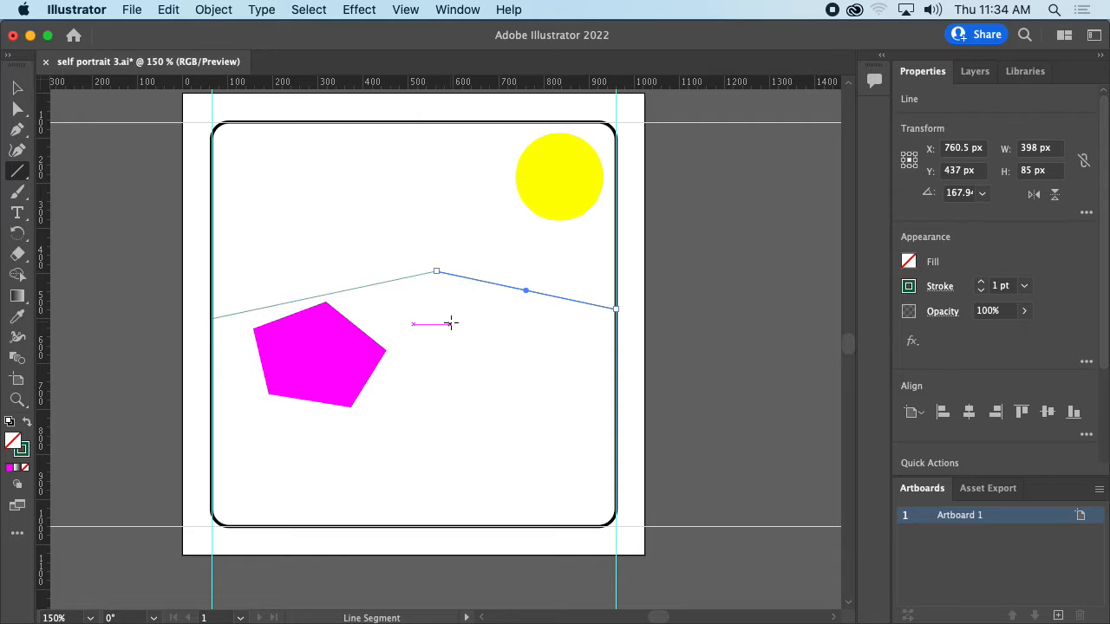
Select the shared upper ends of the two green lines and join them into one path
{"action": "left_click", "coordinate": [17, 109]}
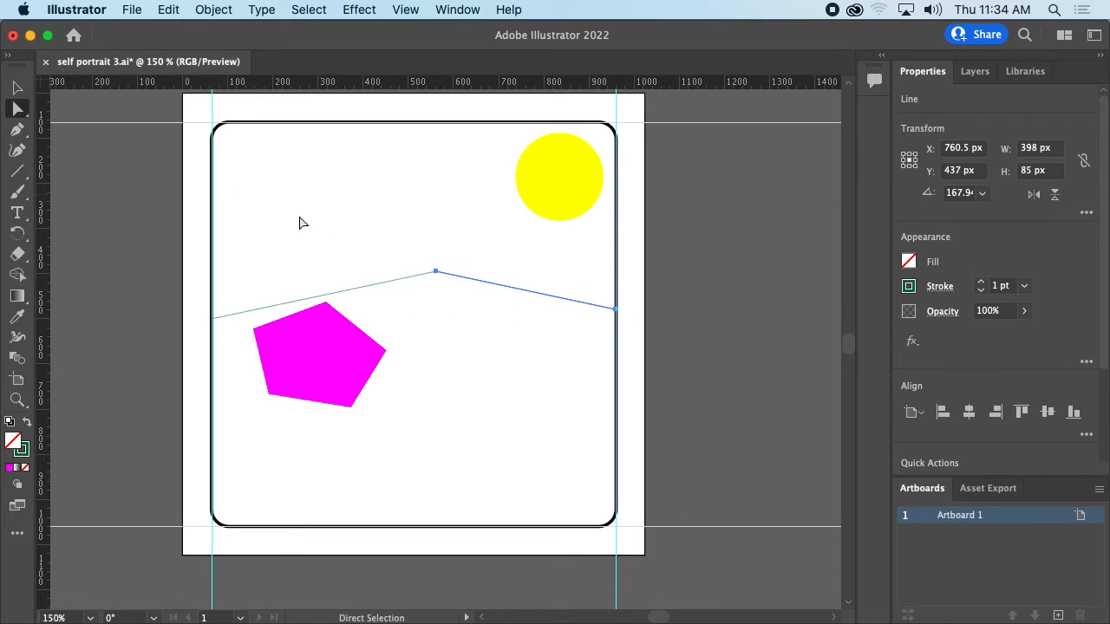
{"action": "left_click_drag", "start_coordinate": [486, 255], "coordinate": [451, 305]}
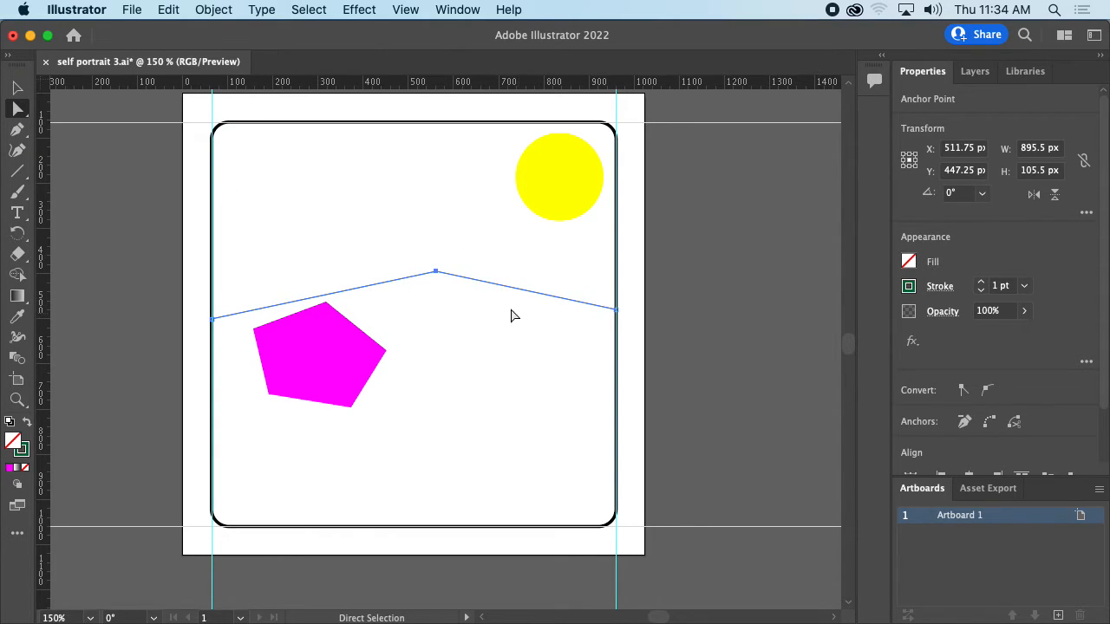
{"action": "right_click", "coordinate": [487, 279]}
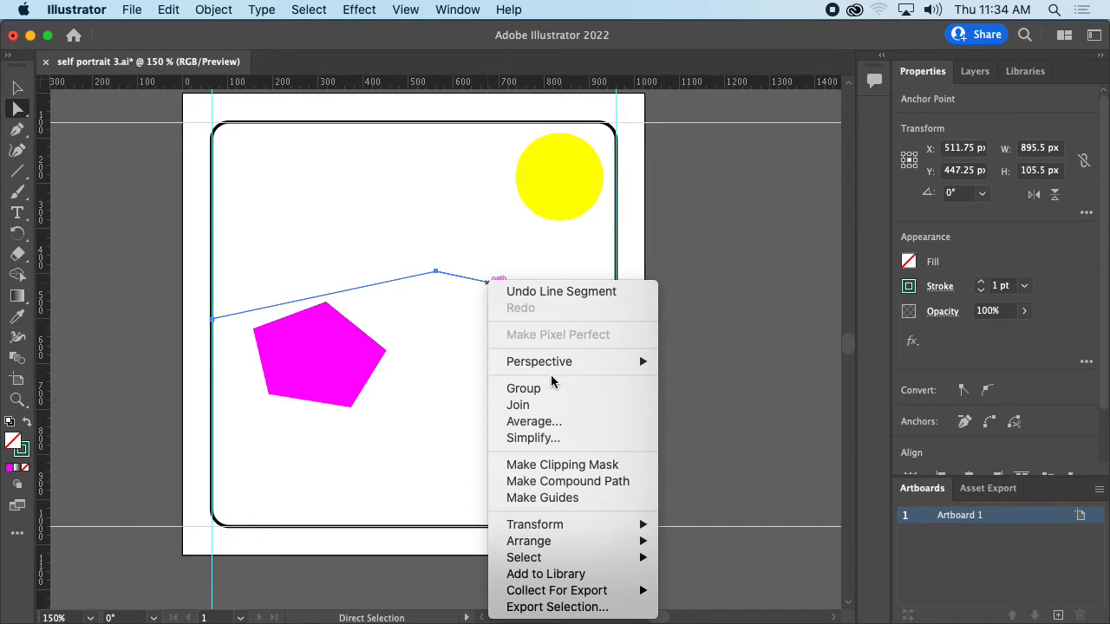
{"action": "left_click", "coordinate": [468, 330]}
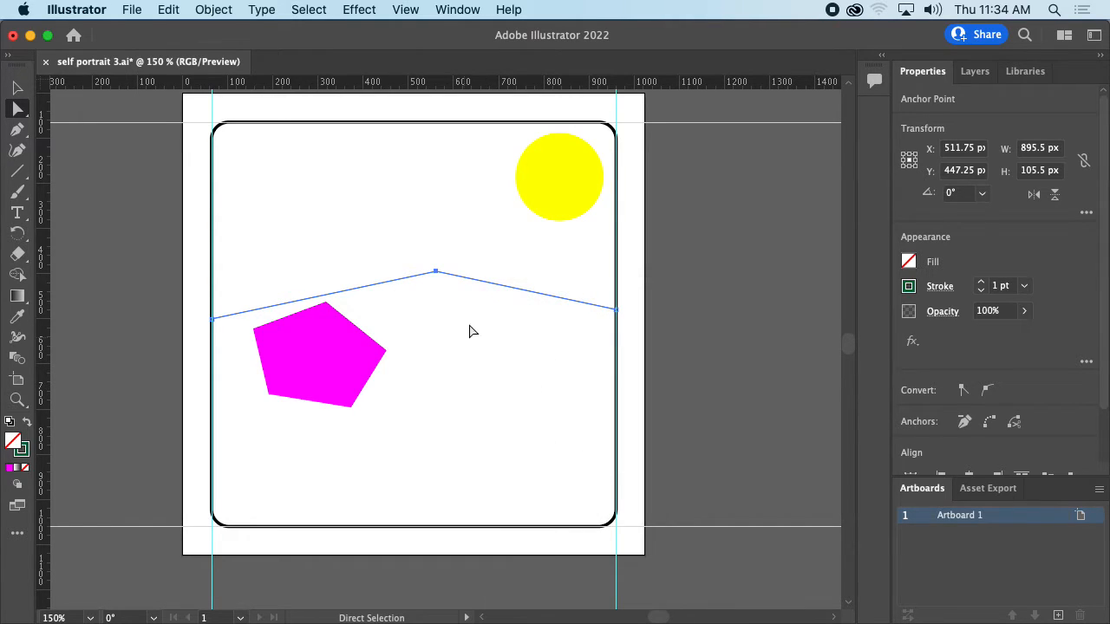
{"action": "right_click", "coordinate": [488, 280]}
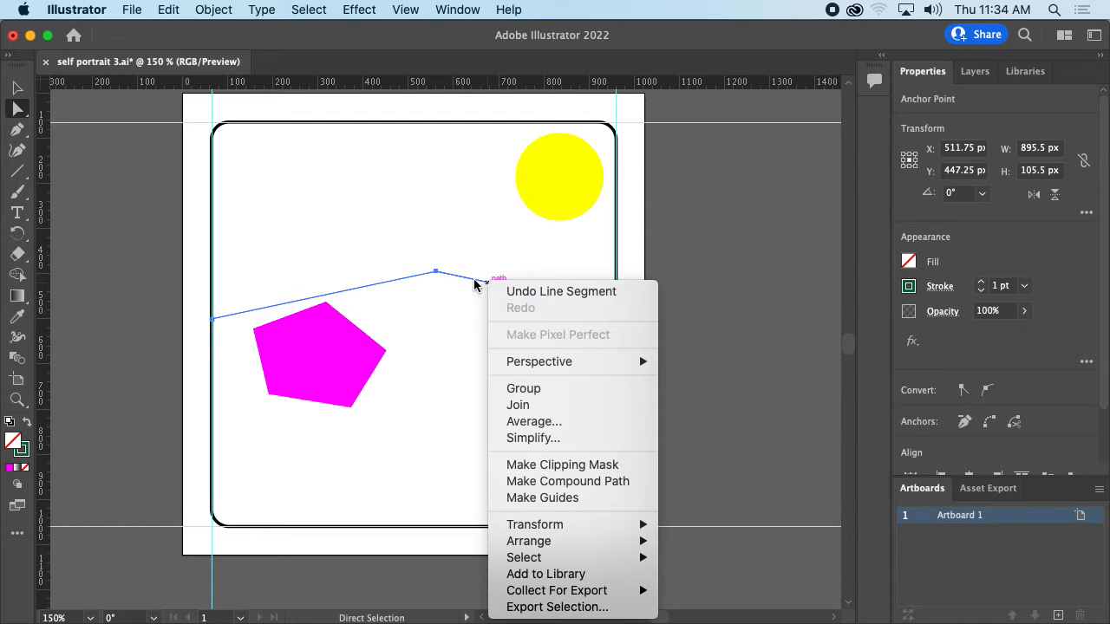
{"action": "left_click", "coordinate": [572, 411]}
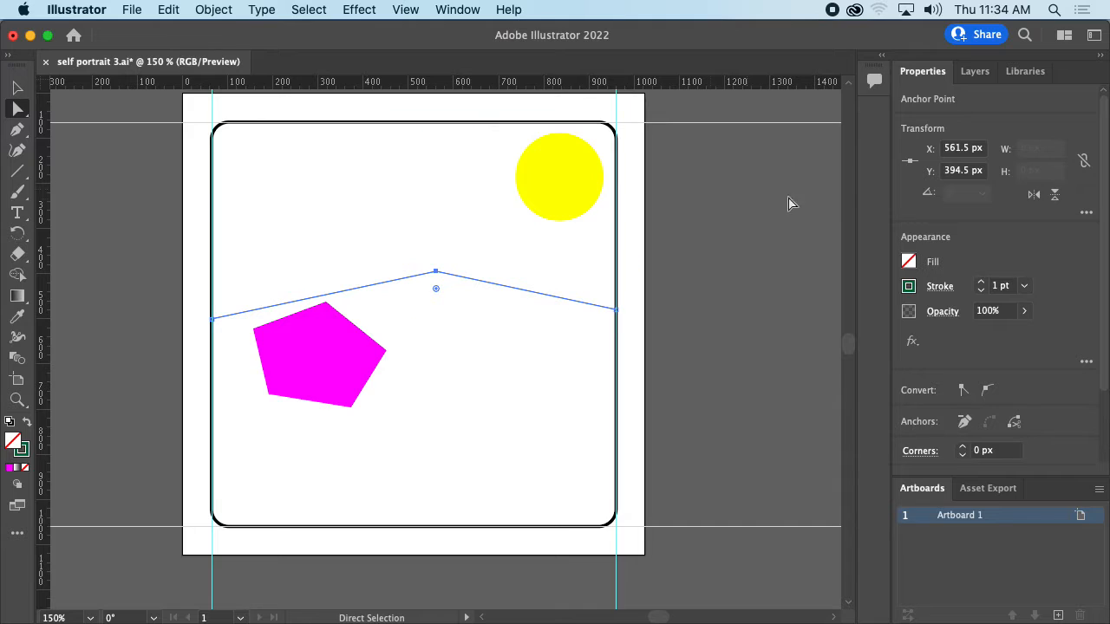
Move the green outline's peak to about X 394.5, Y 281.5 px, and shift the whole path up to about Y 374.75 px
{"action": "left_click", "coordinate": [496, 340]}
{"action": "left_click_drag", "start_coordinate": [434, 282], "coordinate": [359, 230]}
{"action": "key", "text": "v"}
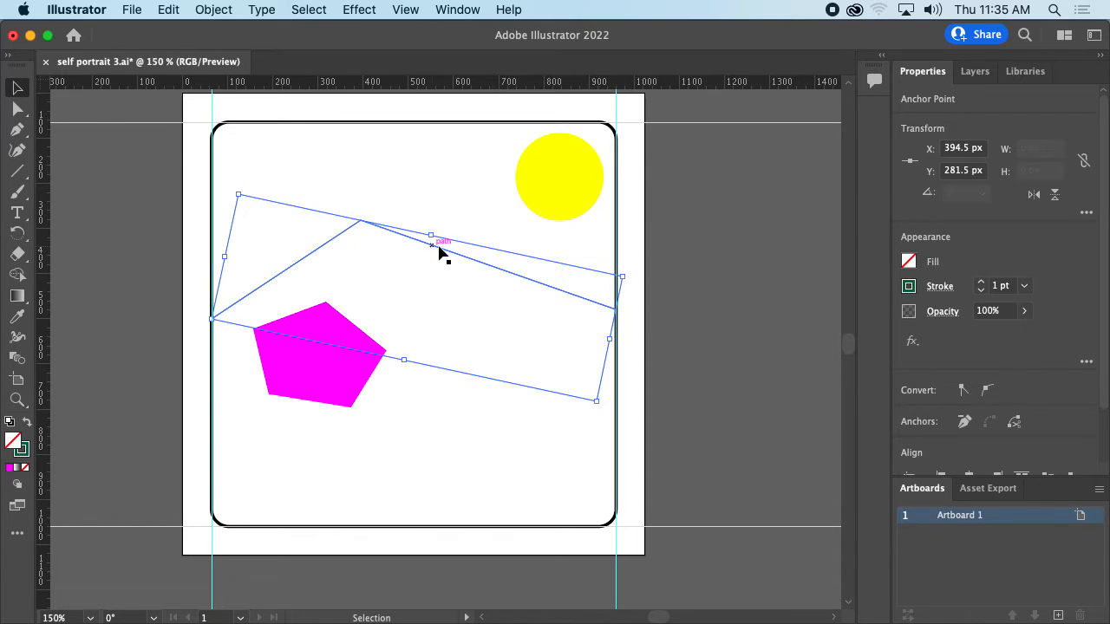
{"action": "mouse_move", "coordinate": [440, 250]}
{"action": "left_mouse_down"}
{"action": "mouse_move", "coordinate": [471, 307]}
{"action": "mouse_move", "coordinate": [424, 210]}
{"action": "mouse_move", "coordinate": [424, 240]}
{"action": "mouse_move", "coordinate": [440, 244]}
{"action": "left_mouse_up"}
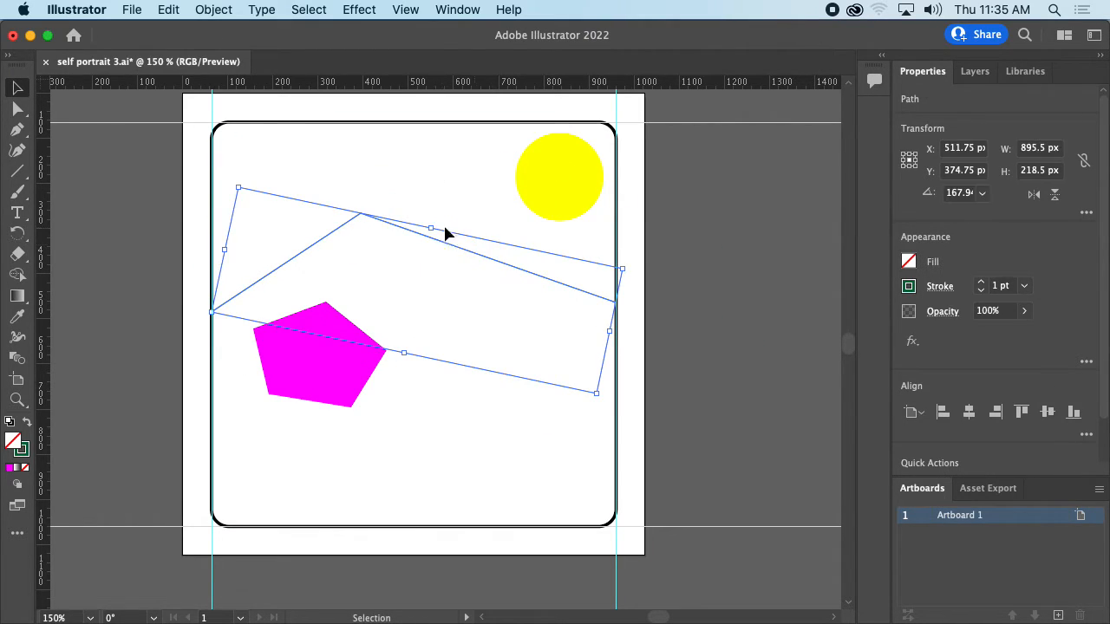
Set the green hill outline's stroke weight to 7 pt and deselect it
{"action": "left_click", "coordinate": [981, 283]}
{"action": "left_click", "coordinate": [982, 282]}
{"action": "left_click", "coordinate": [981, 283]}
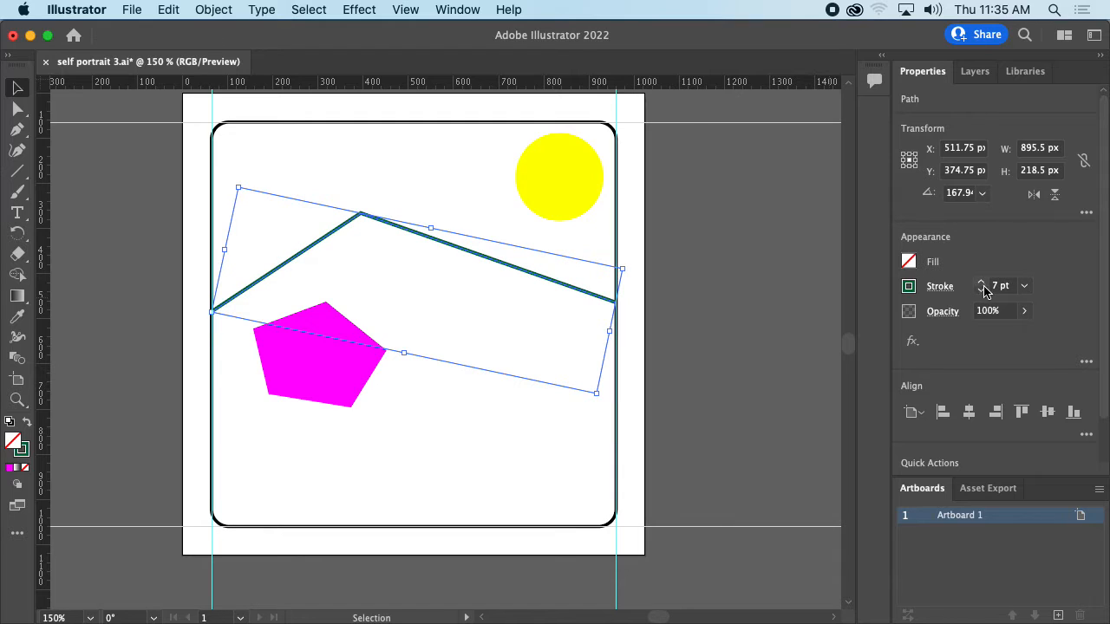
{"action": "left_click", "coordinate": [738, 289]}
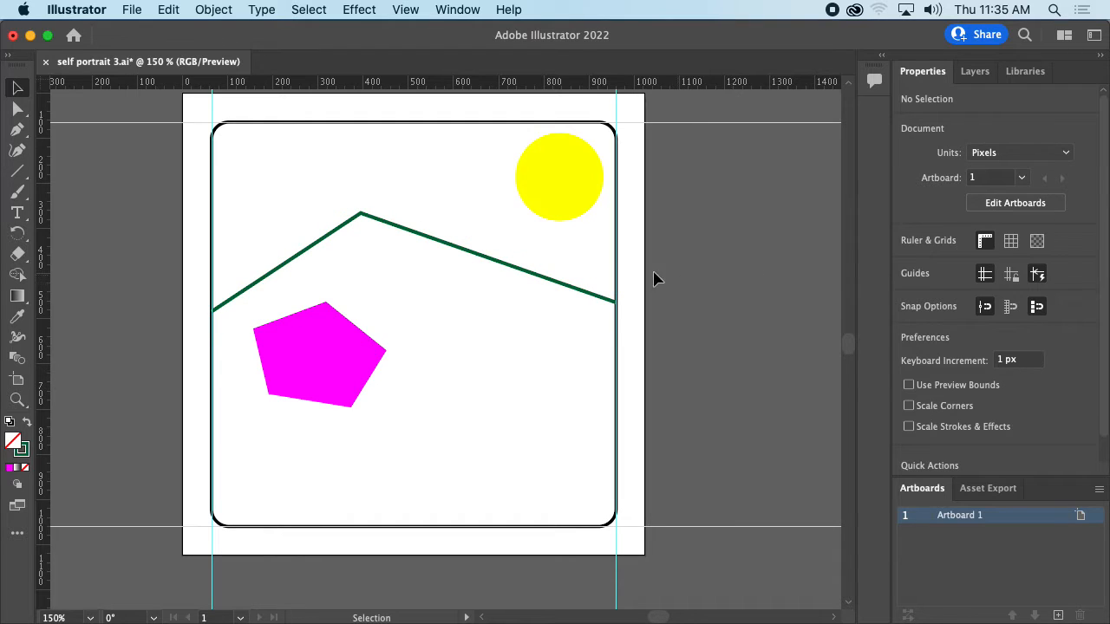
Fill the green hill outline with the red swatch and deselect it
{"action": "left_click", "coordinate": [400, 229]}
{"action": "left_click", "coordinate": [909, 262]}
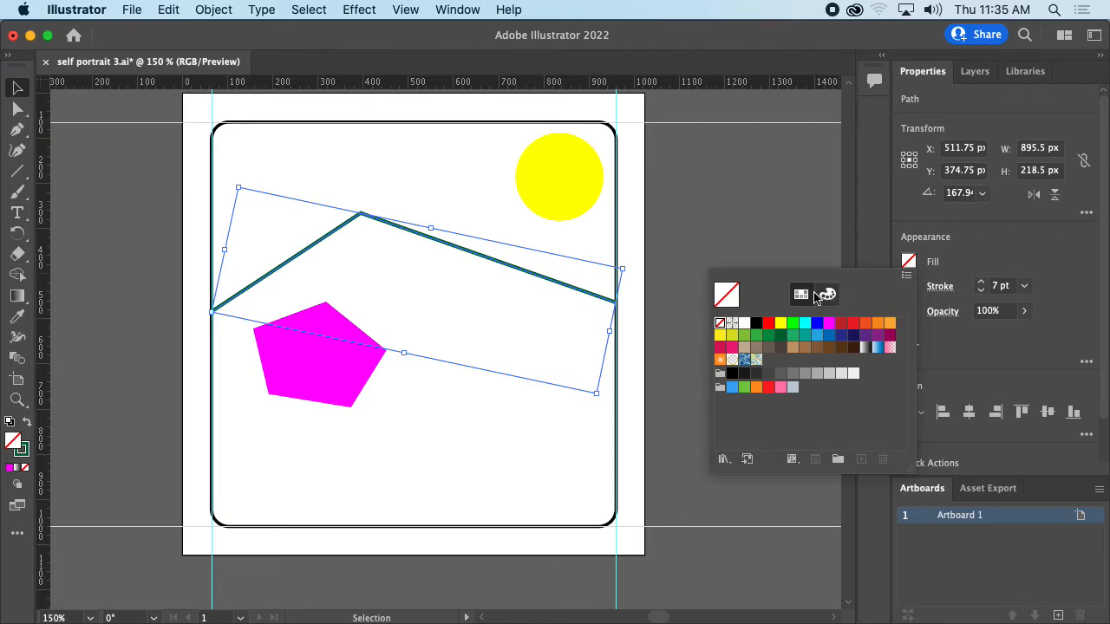
{"action": "left_click", "coordinate": [769, 322]}
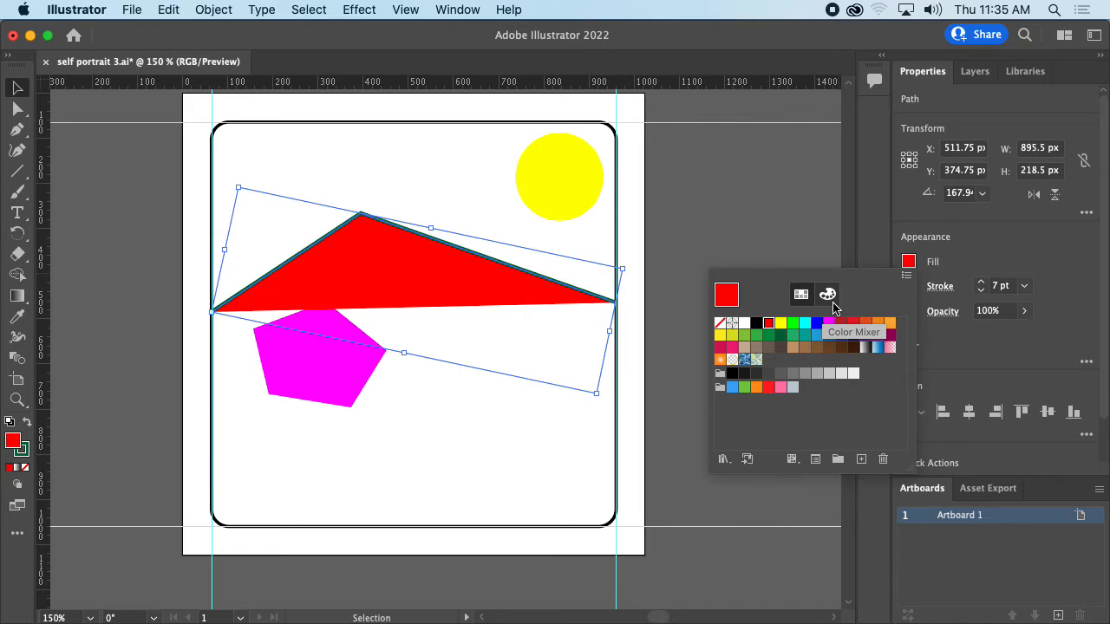
{"action": "left_click", "coordinate": [879, 240]}
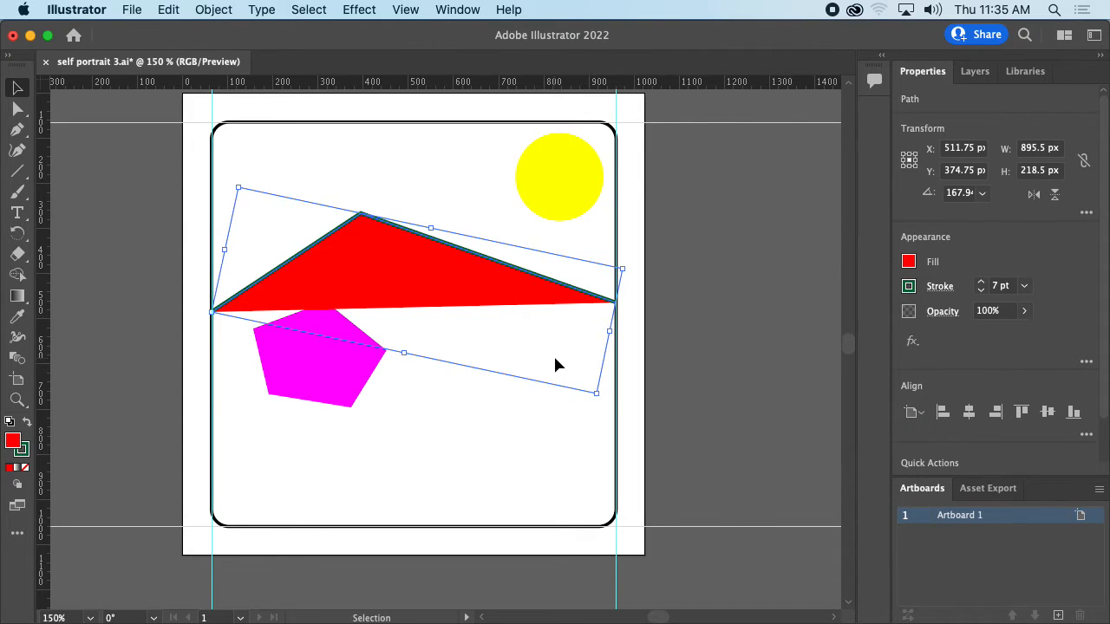
{"action": "left_click", "coordinate": [578, 401]}
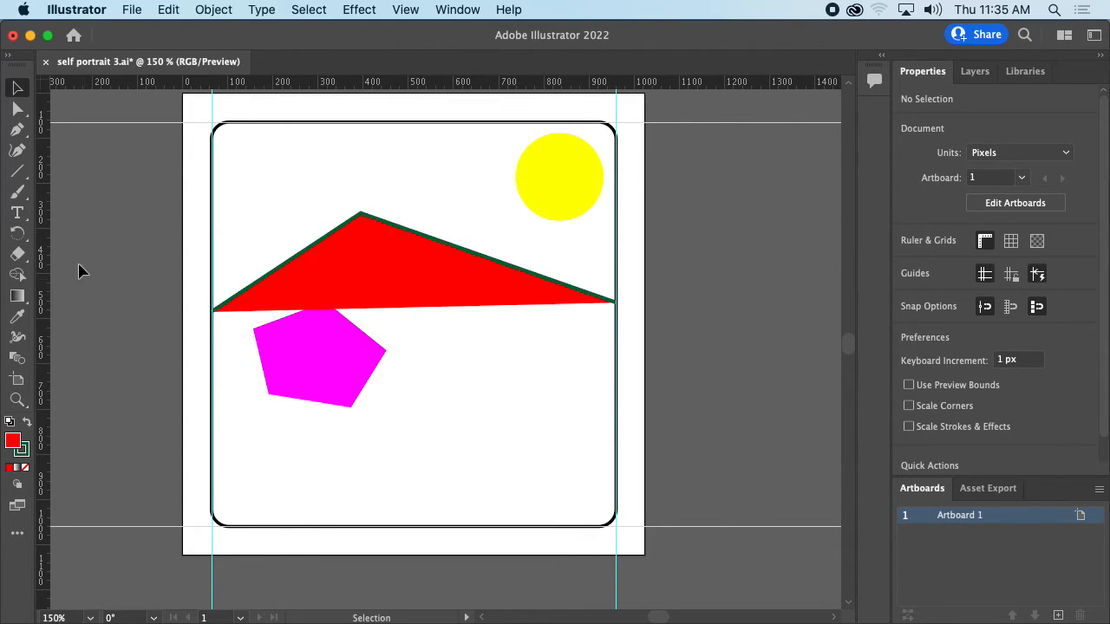
Examine the hill's red fill in the RGB colour mixer and the Color Picker without changing it
{"action": "left_click", "coordinate": [342, 272]}
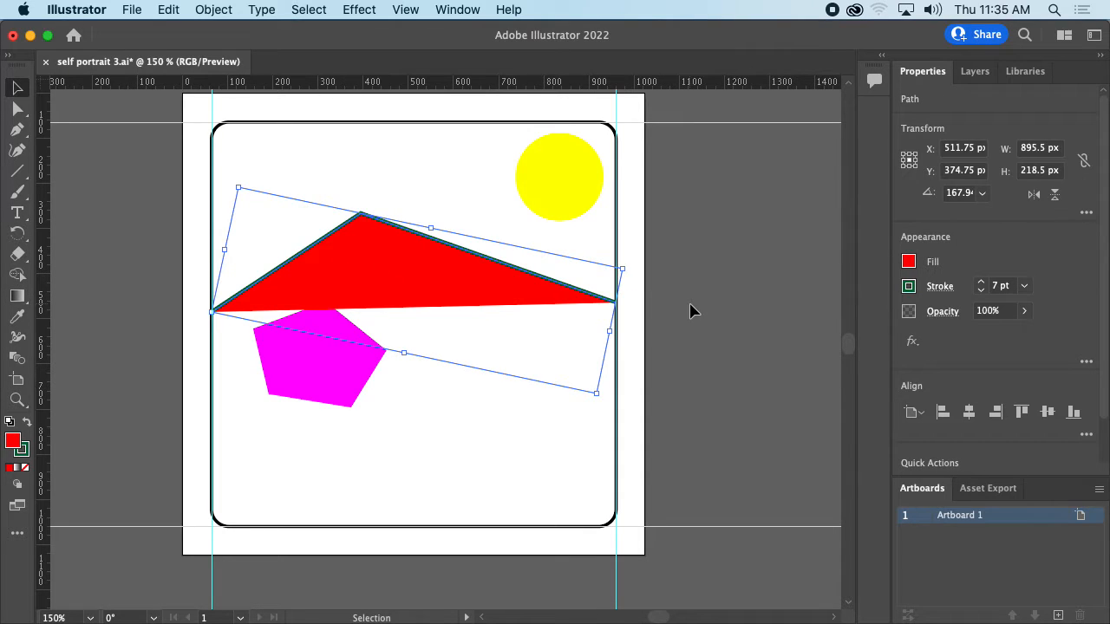
{"action": "left_click", "coordinate": [909, 261]}
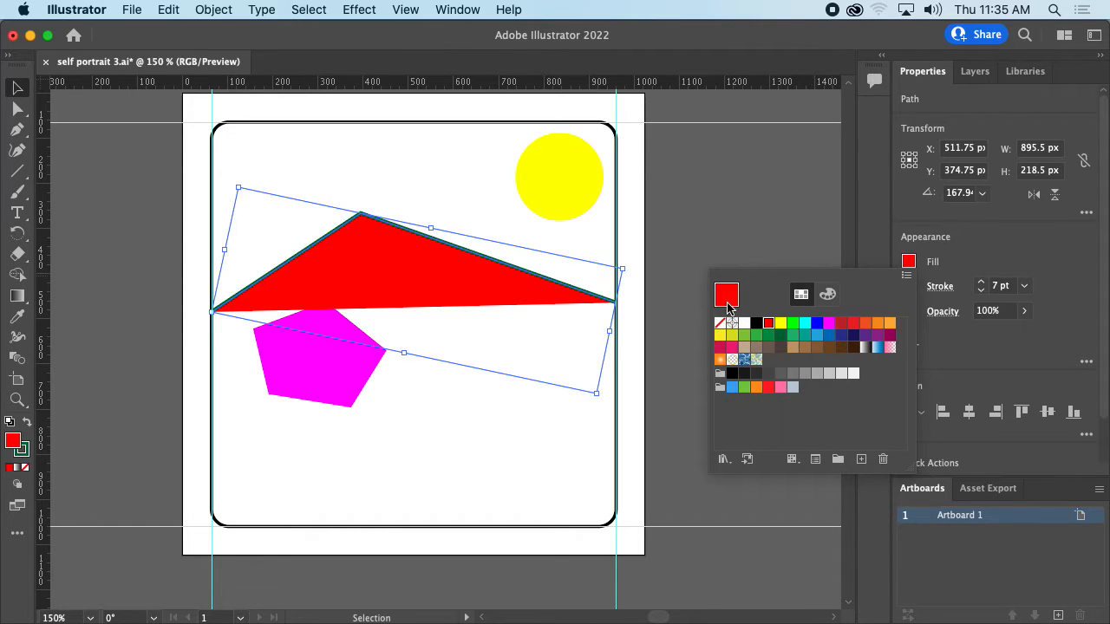
{"action": "left_click", "coordinate": [827, 294]}
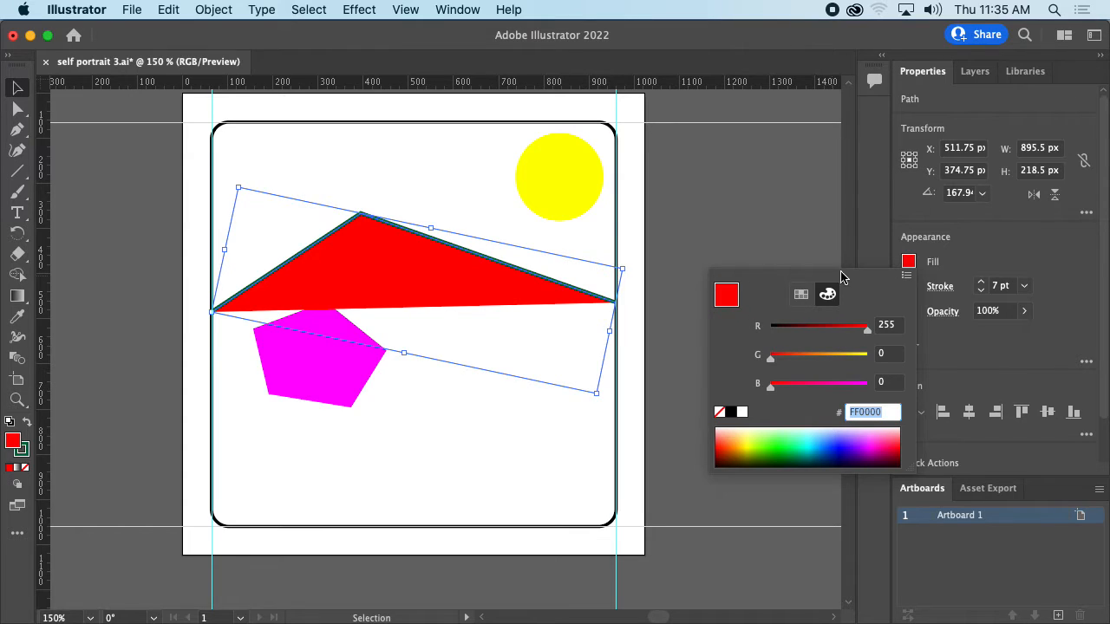
{"action": "left_click", "coordinate": [987, 248]}
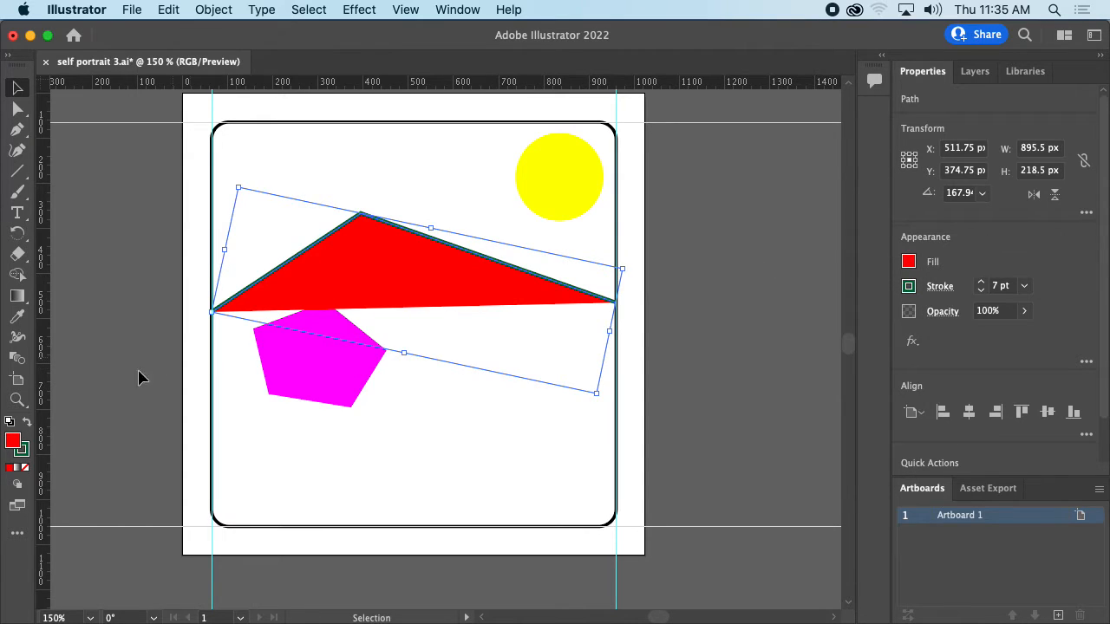
{"action": "double_click", "coordinate": [13, 442]}
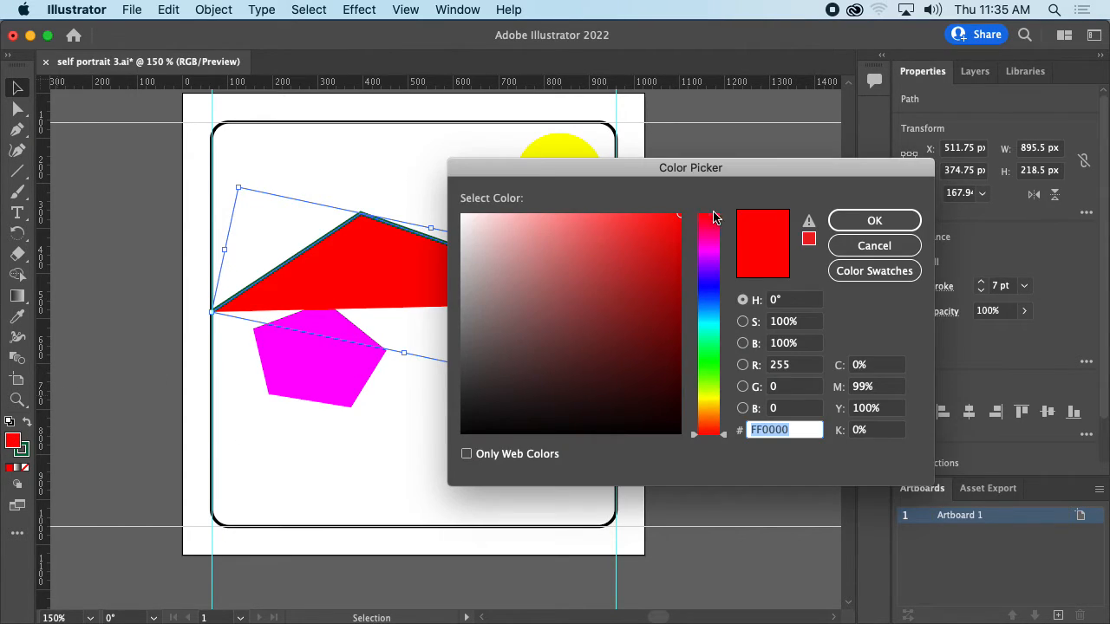
{"action": "left_click_drag", "start_coordinate": [700, 177], "coordinate": [767, 165]}
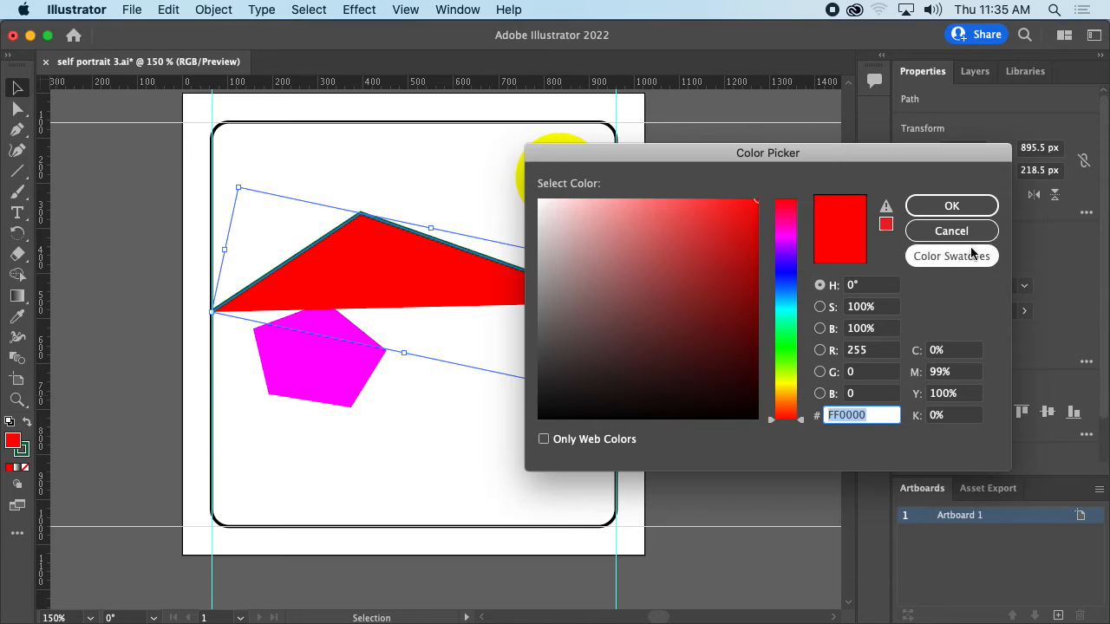
{"action": "left_click", "coordinate": [952, 231]}
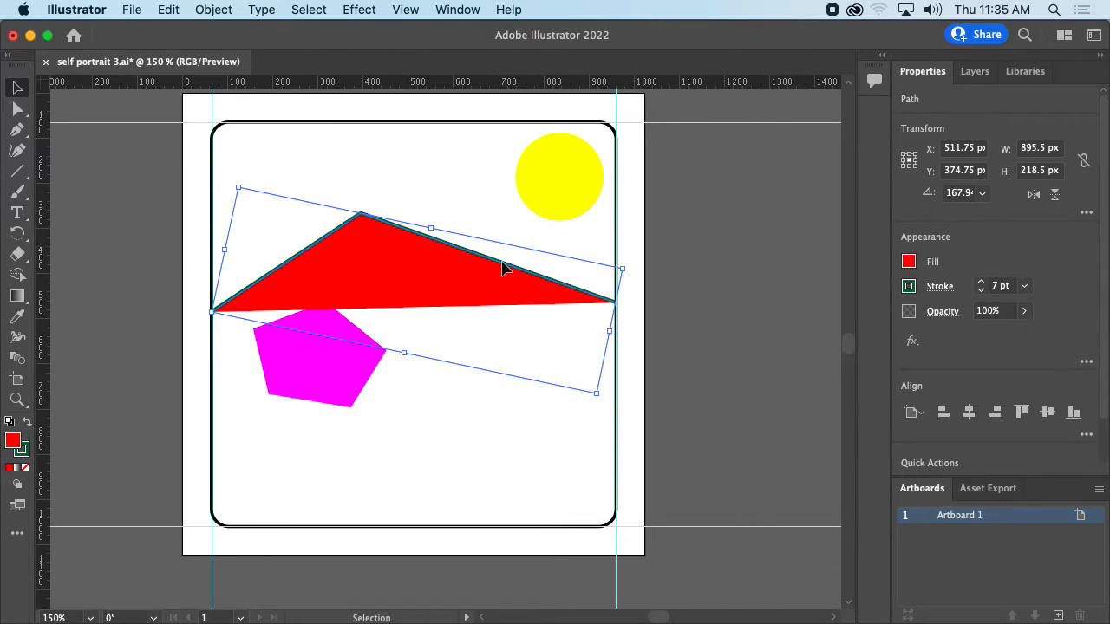
Sample the hill's own edge with the Eyedropper and review its fill options in the Color Picker, leaving the colour as it is
{"action": "left_click", "coordinate": [17, 316]}
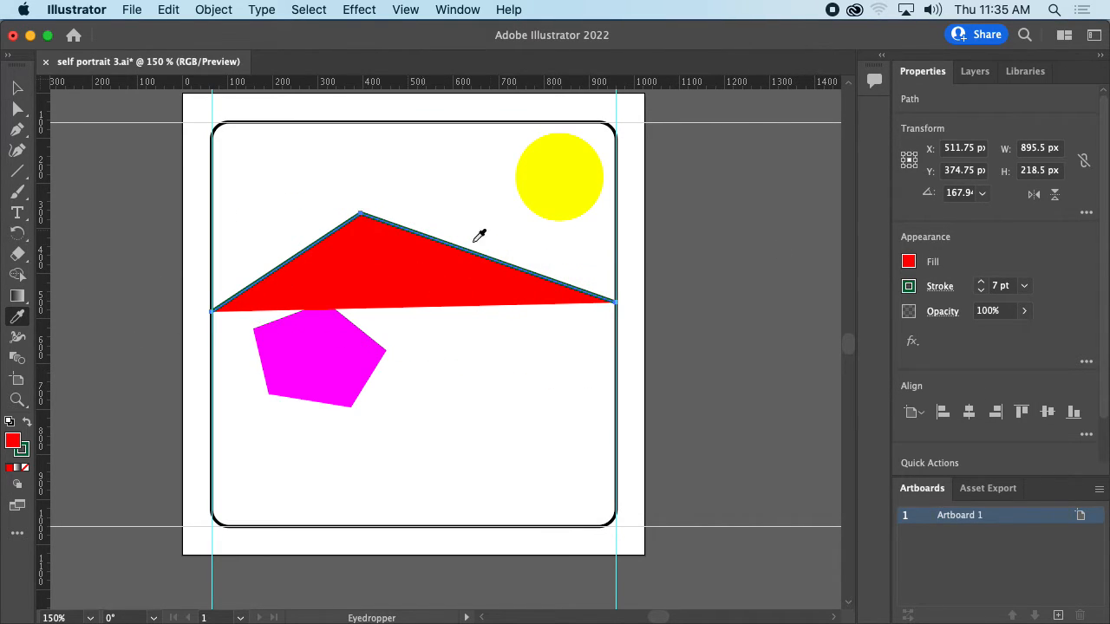
{"action": "double_click", "coordinate": [13, 442]}
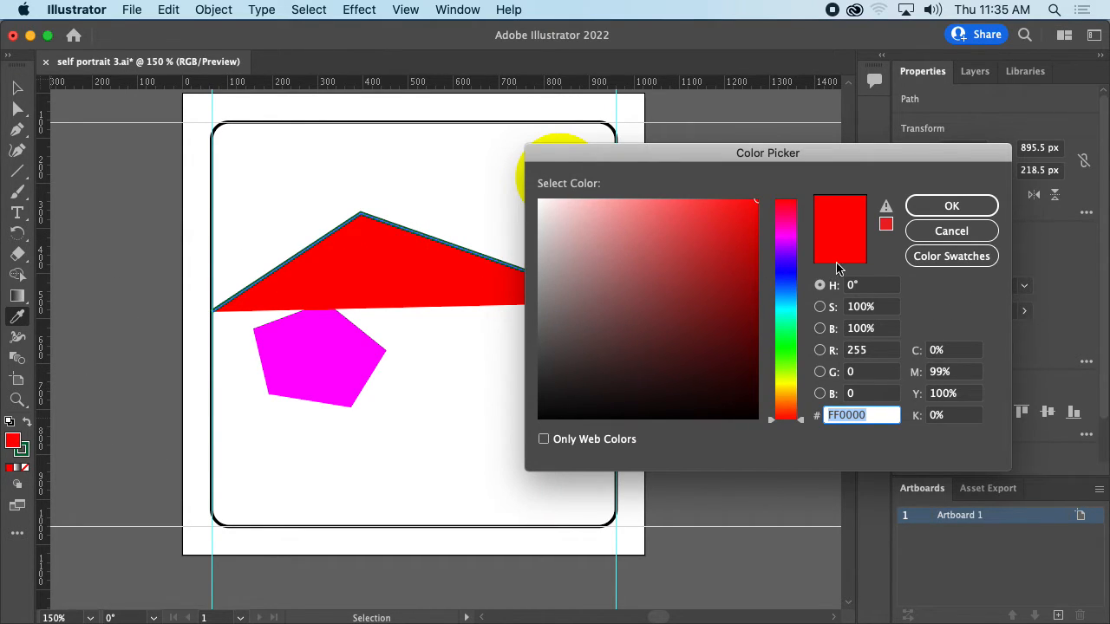
{"action": "left_click_drag", "start_coordinate": [846, 166], "coordinate": [919, 126]}
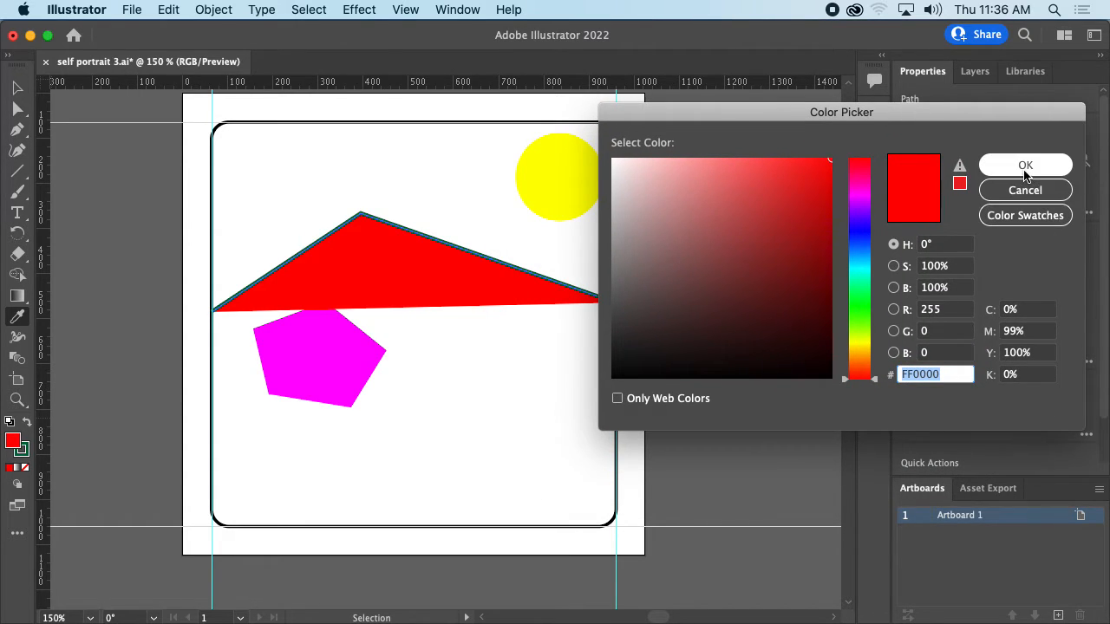
{"action": "left_click", "coordinate": [1027, 223]}
{"action": "left_click", "coordinate": [1024, 166]}
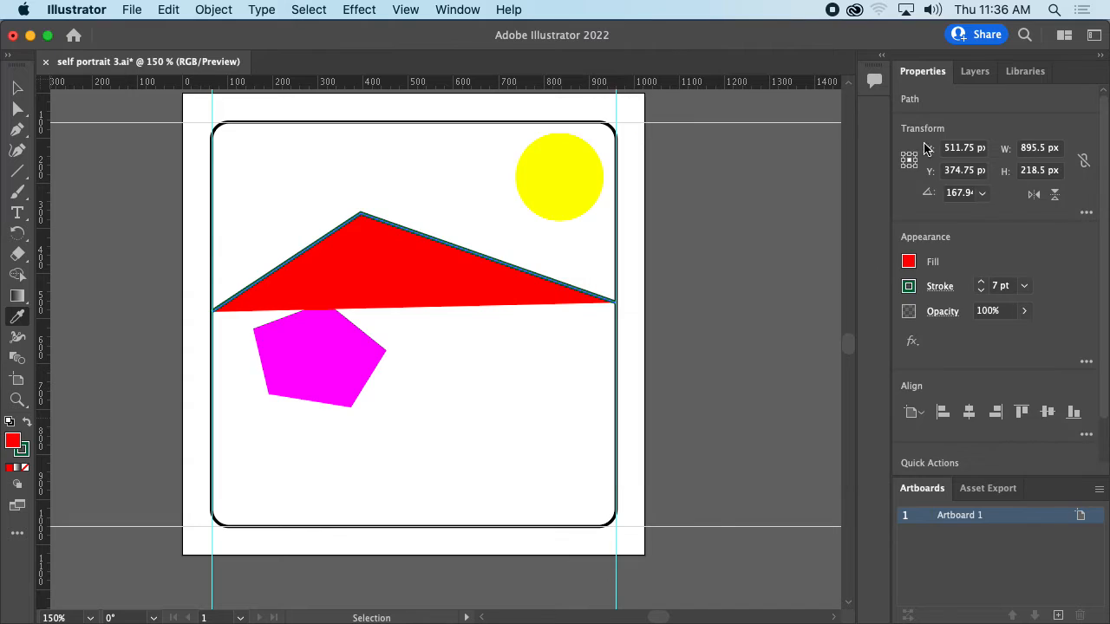
{"action": "left_click", "coordinate": [418, 231]}
{"action": "key", "text": "v"}
{"action": "double_click", "coordinate": [13, 442]}
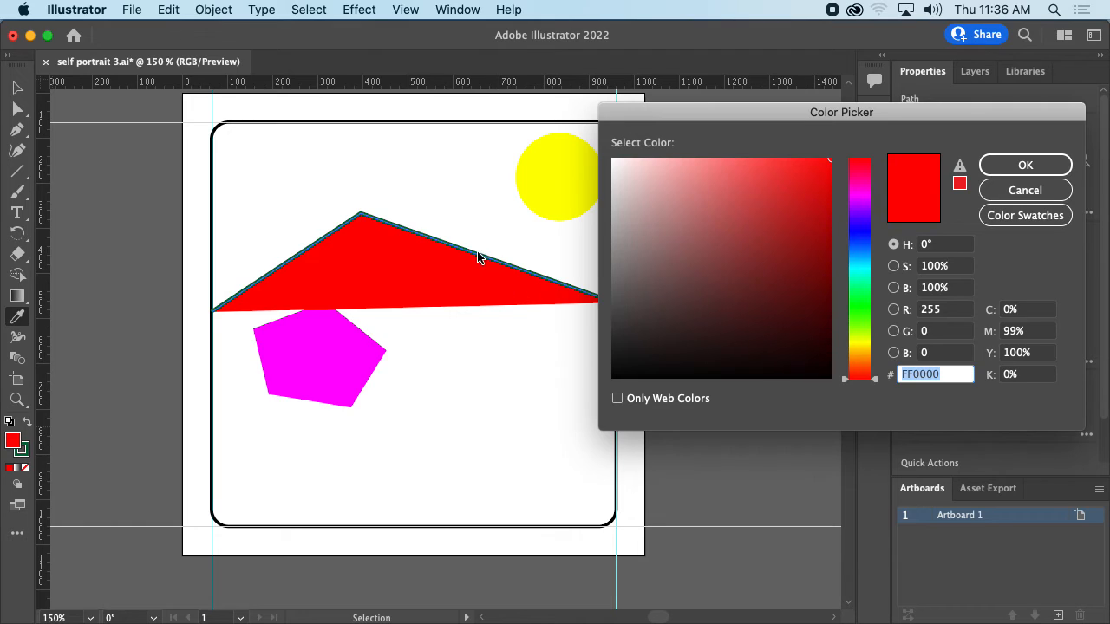
{"action": "left_click", "coordinate": [1025, 190]}
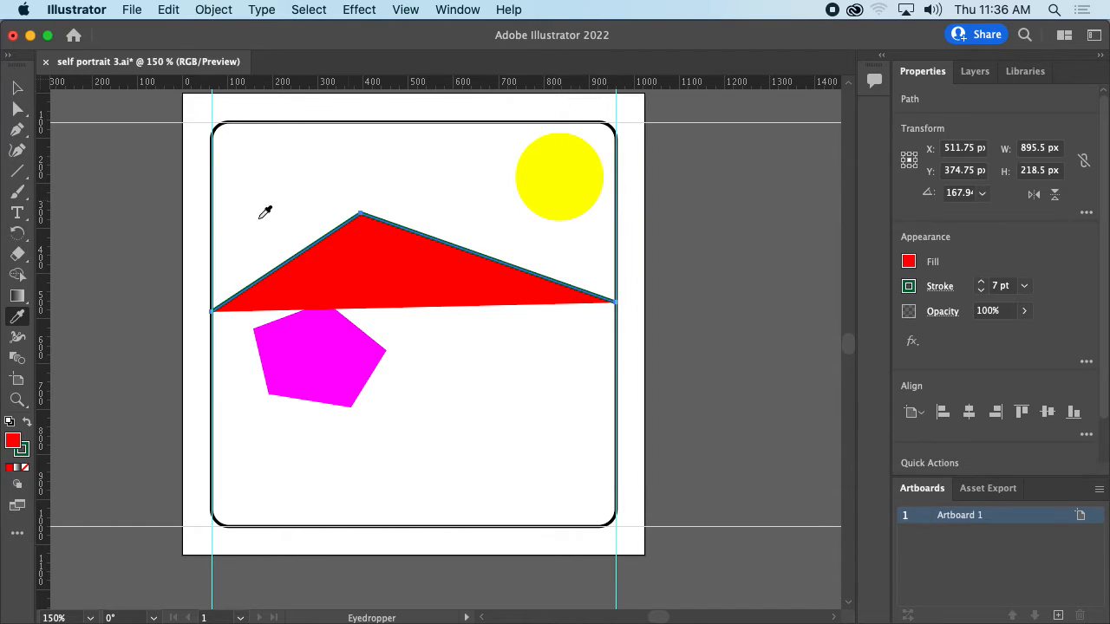
Resample the hill's upper edge with the Eyedropper and check the path's available commands and its fill in the Color Picker
{"action": "left_click", "coordinate": [427, 234]}
{"action": "left_click", "coordinate": [427, 234]}
{"action": "right_click", "coordinate": [346, 271]}
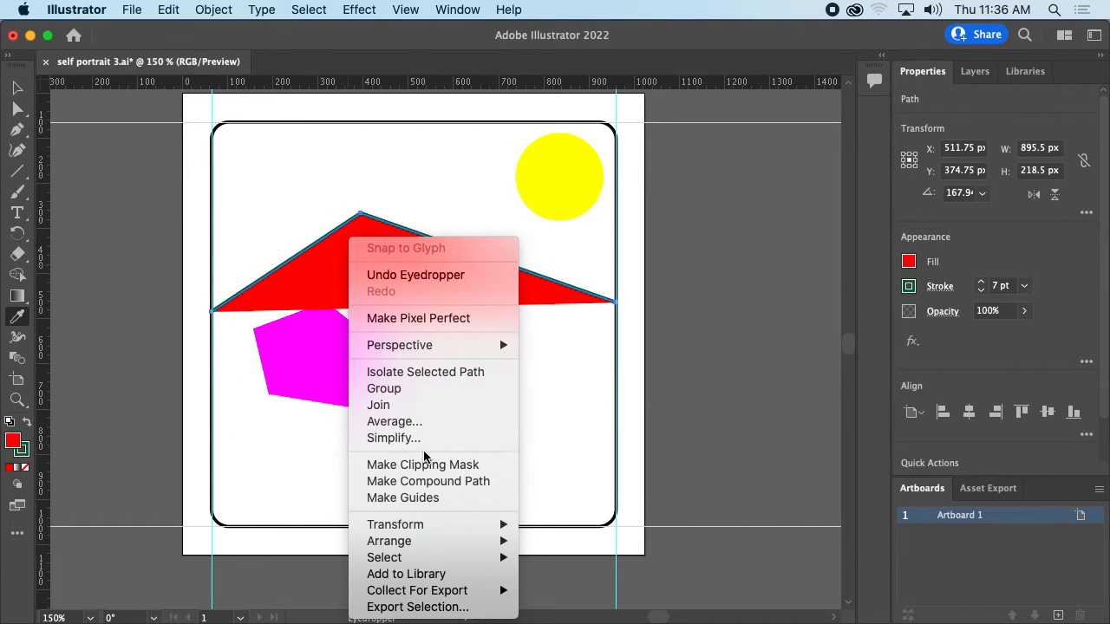
{"action": "mouse_move", "coordinate": [445, 530]}
{"action": "left_click", "coordinate": [284, 468]}
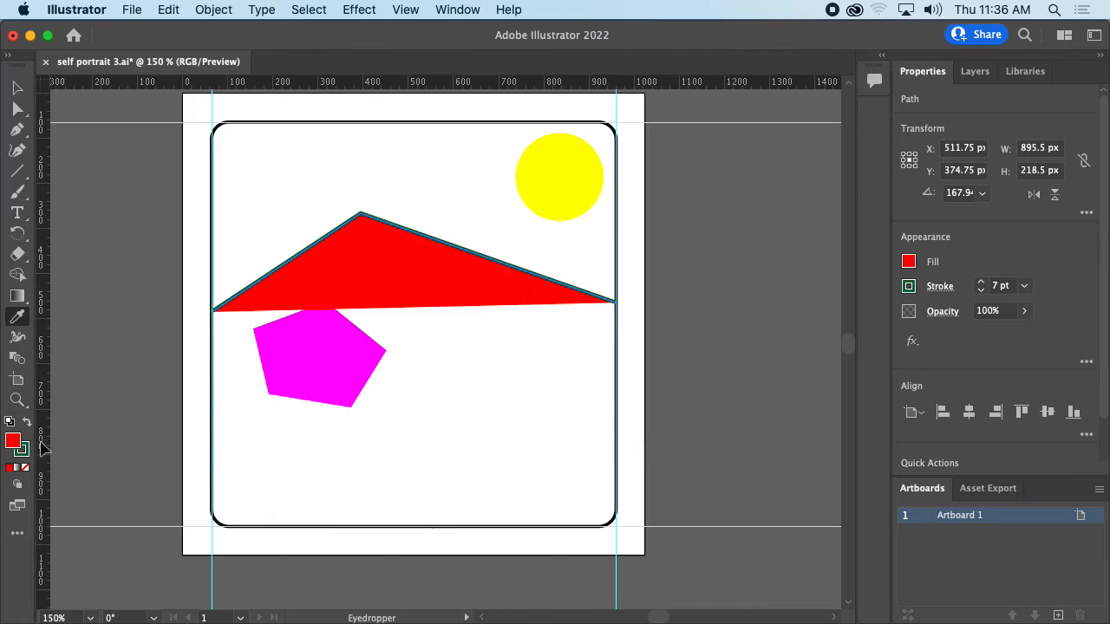
{"action": "double_click", "coordinate": [13, 442]}
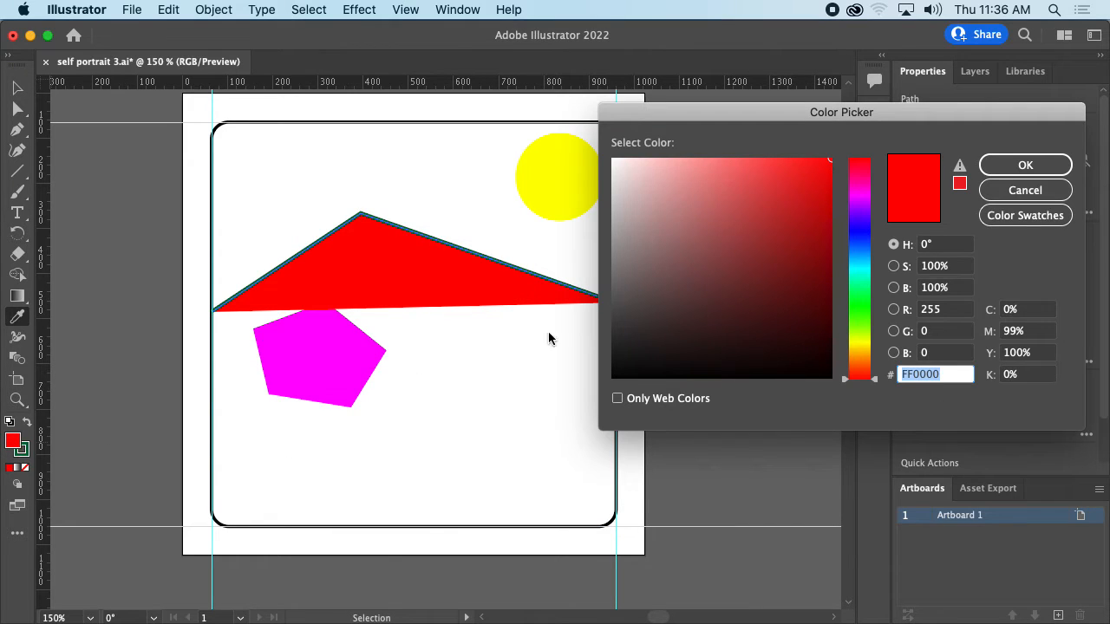
{"action": "left_click", "coordinate": [1025, 165]}
Examine the available swatches for the hill's fill and stroke without picking a new colour
{"action": "left_click", "coordinate": [909, 262]}
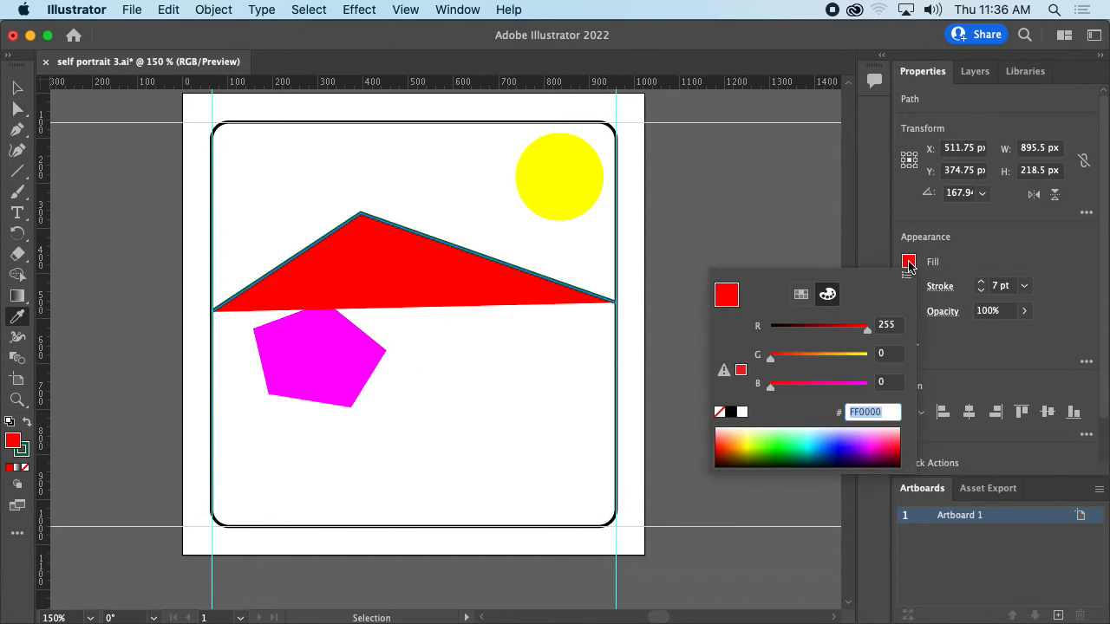
{"action": "left_click", "coordinate": [801, 295]}
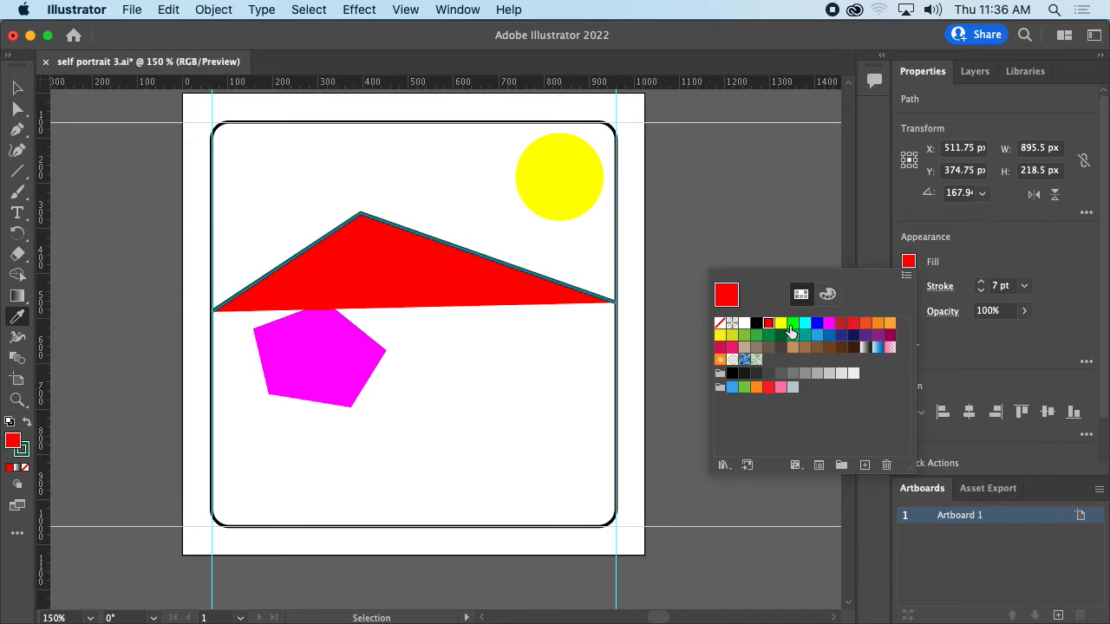
{"action": "left_click", "coordinate": [909, 262]}
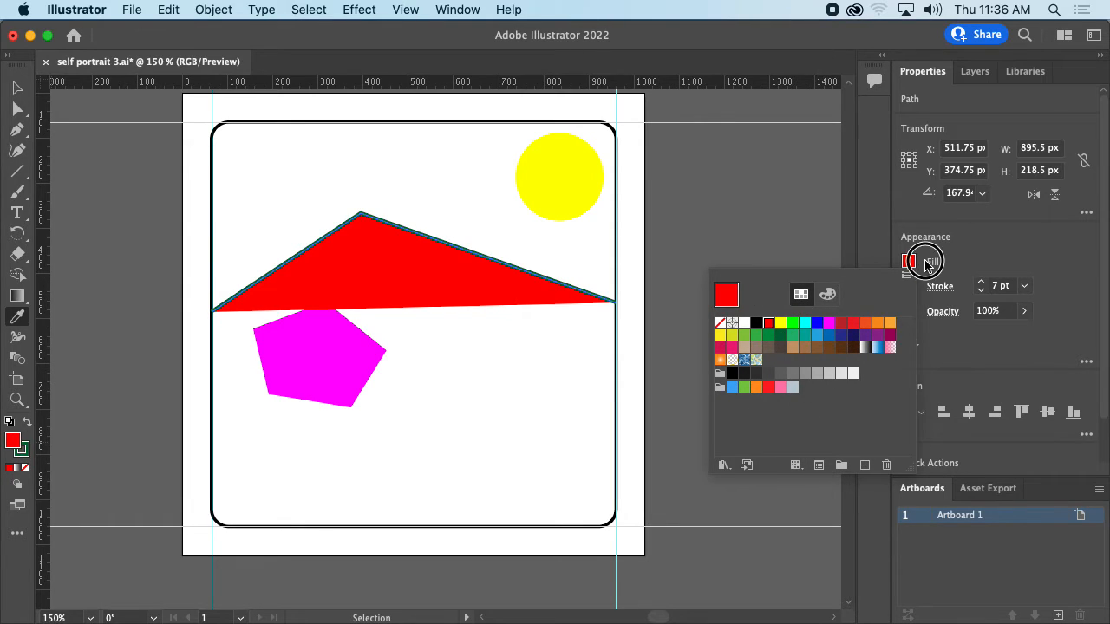
{"action": "left_click", "coordinate": [909, 286]}
{"action": "left_click", "coordinate": [909, 286]}
{"action": "left_click", "coordinate": [909, 286]}
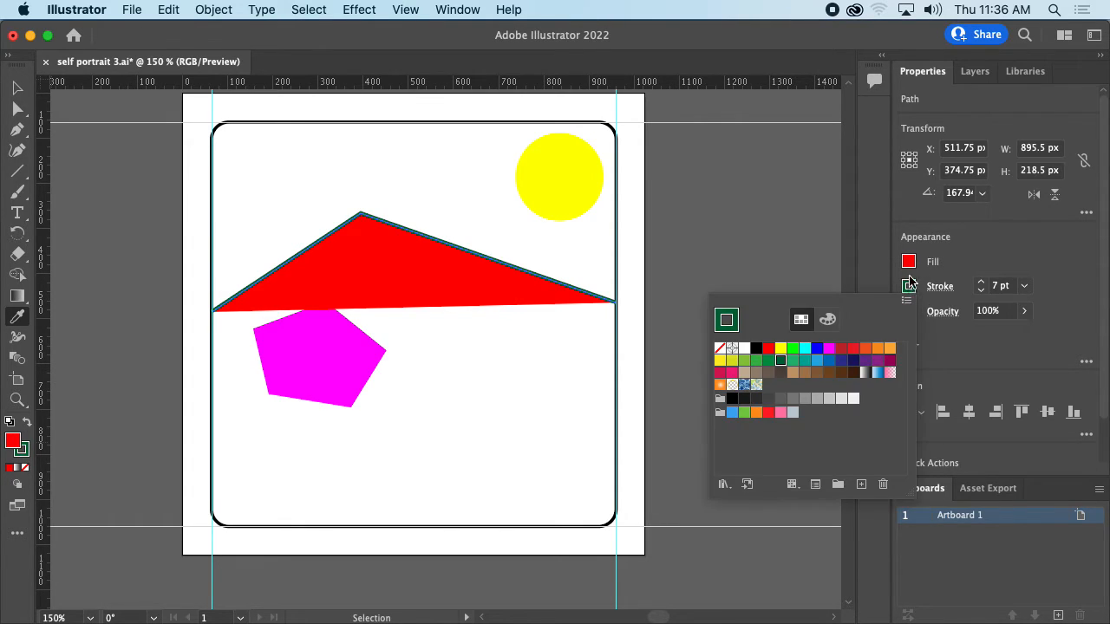
{"action": "left_click", "coordinate": [909, 286]}
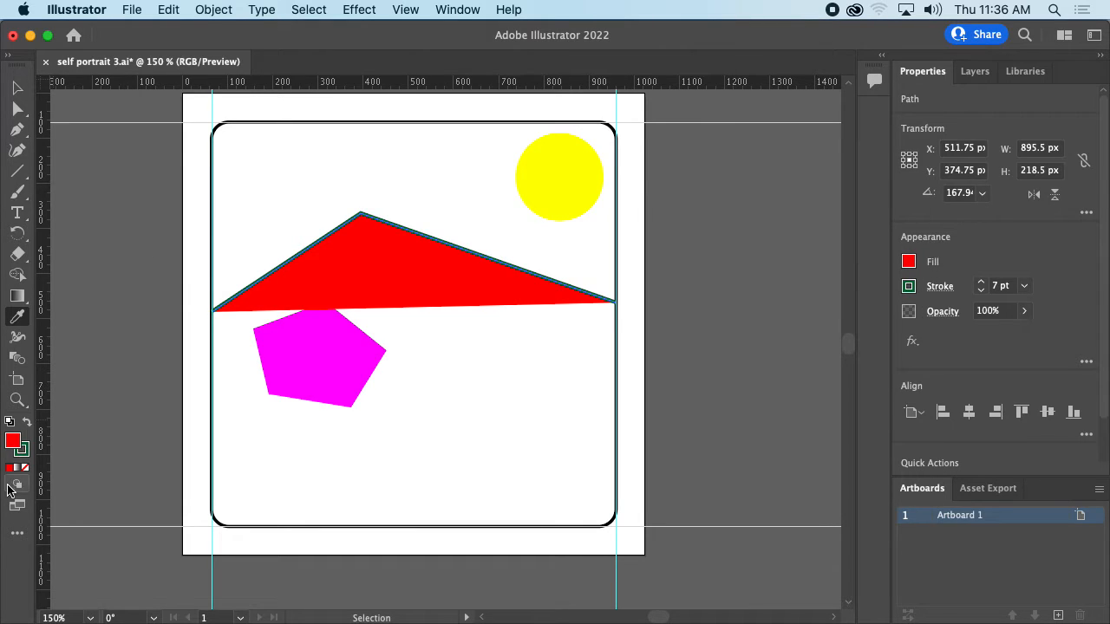
{"action": "left_click", "coordinate": [15, 534]}
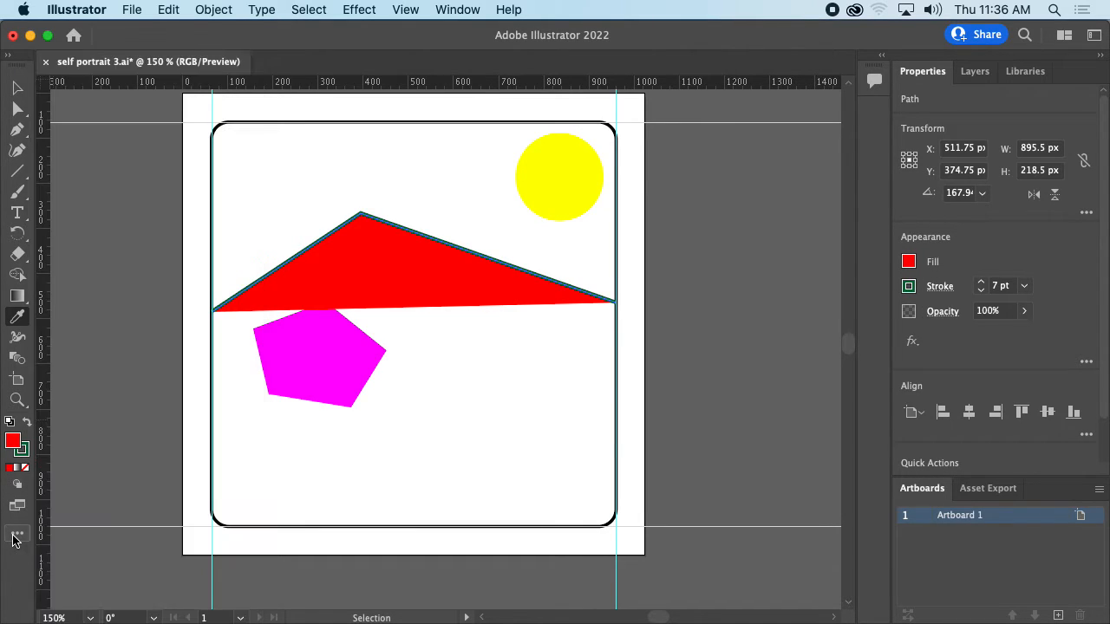
{"action": "double_click", "coordinate": [14, 442]}
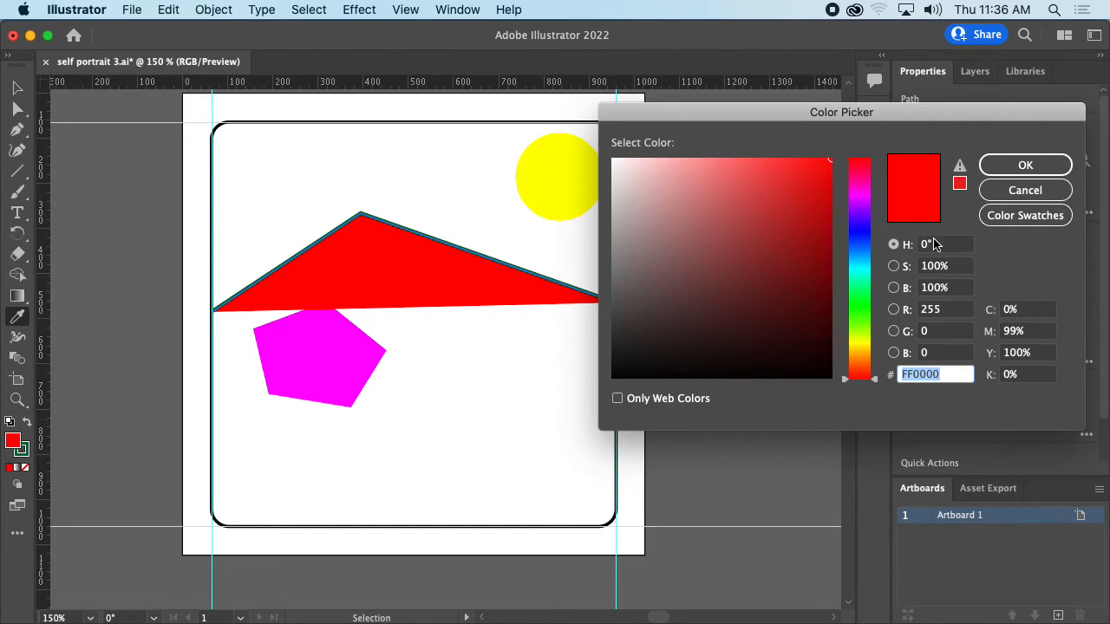
{"action": "left_click", "coordinate": [1017, 214]}
{"action": "left_click", "coordinate": [1024, 170]}
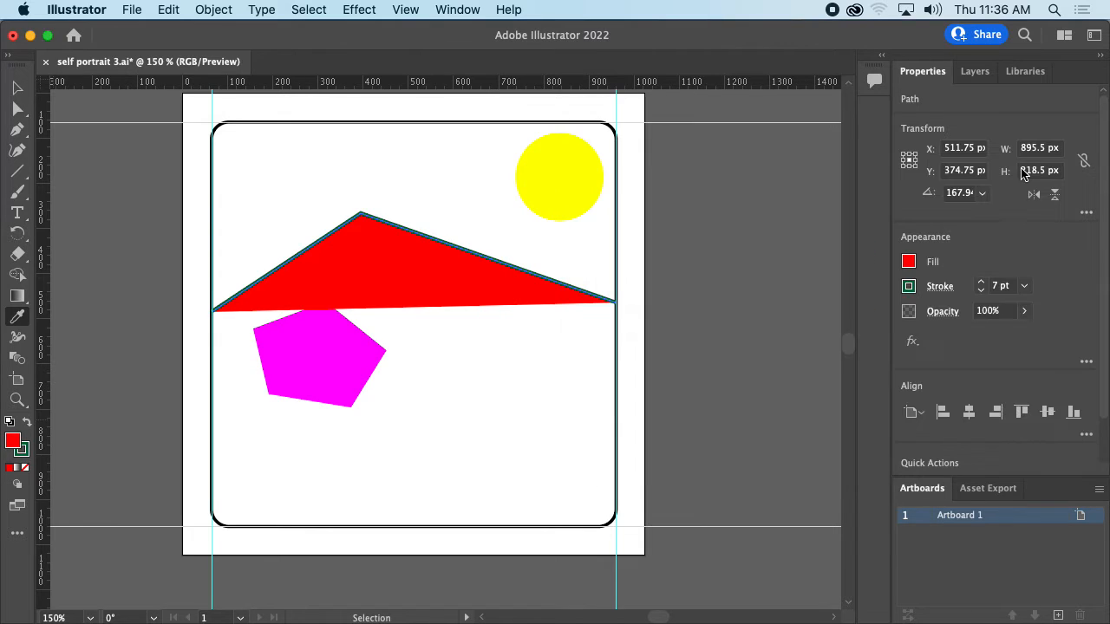
Change the hill's fill from the swatches to dark green and deselect the shape
{"action": "left_click", "coordinate": [909, 261]}
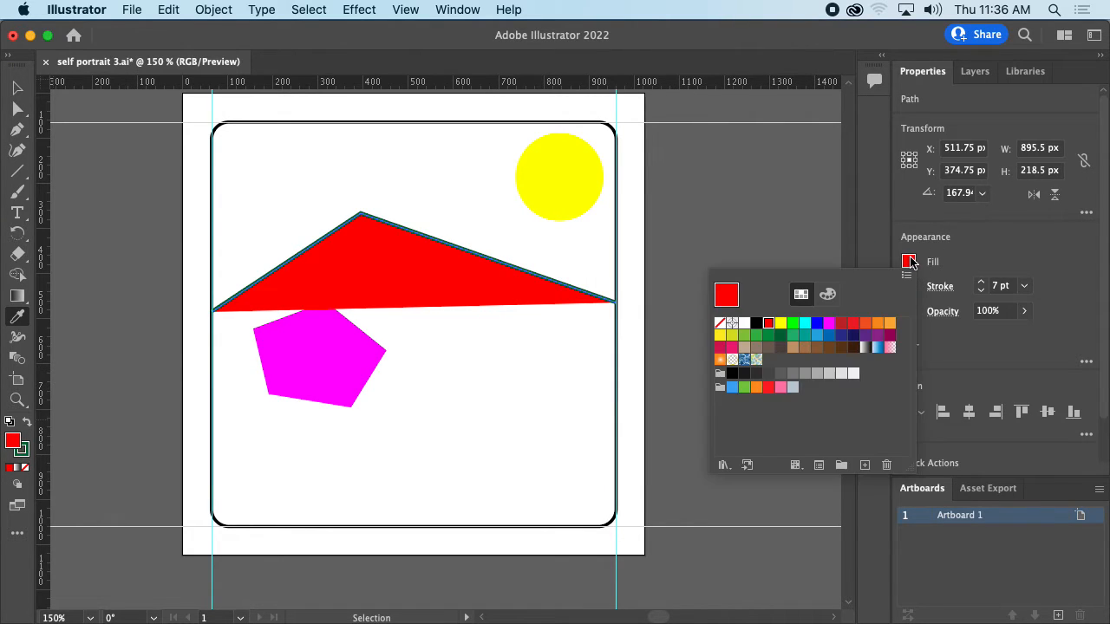
{"action": "left_click", "coordinate": [780, 336]}
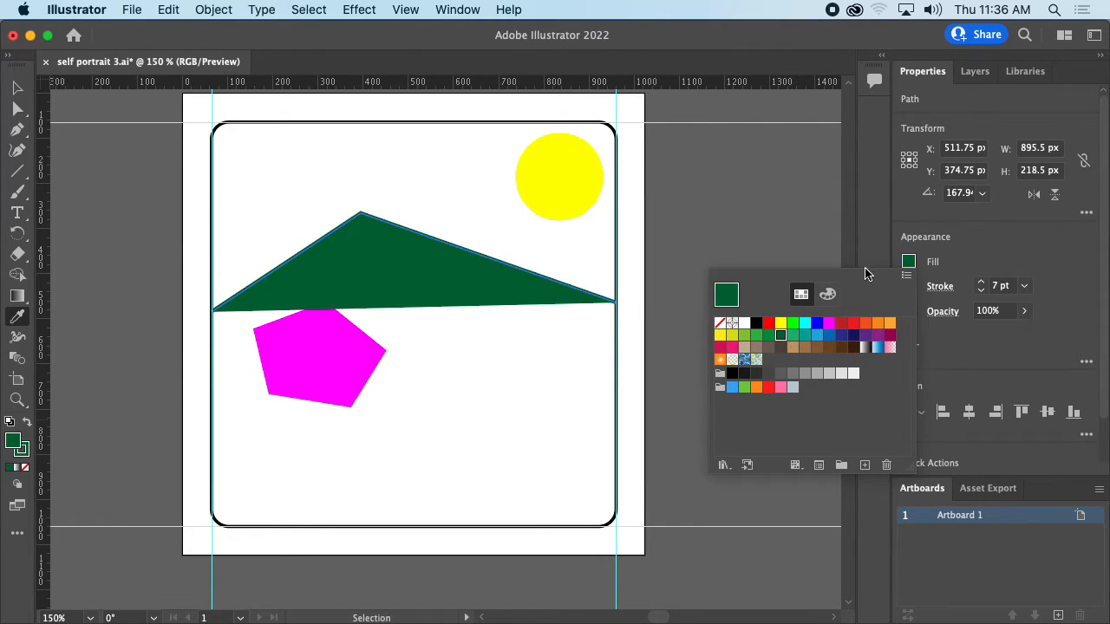
{"action": "left_click", "coordinate": [987, 236]}
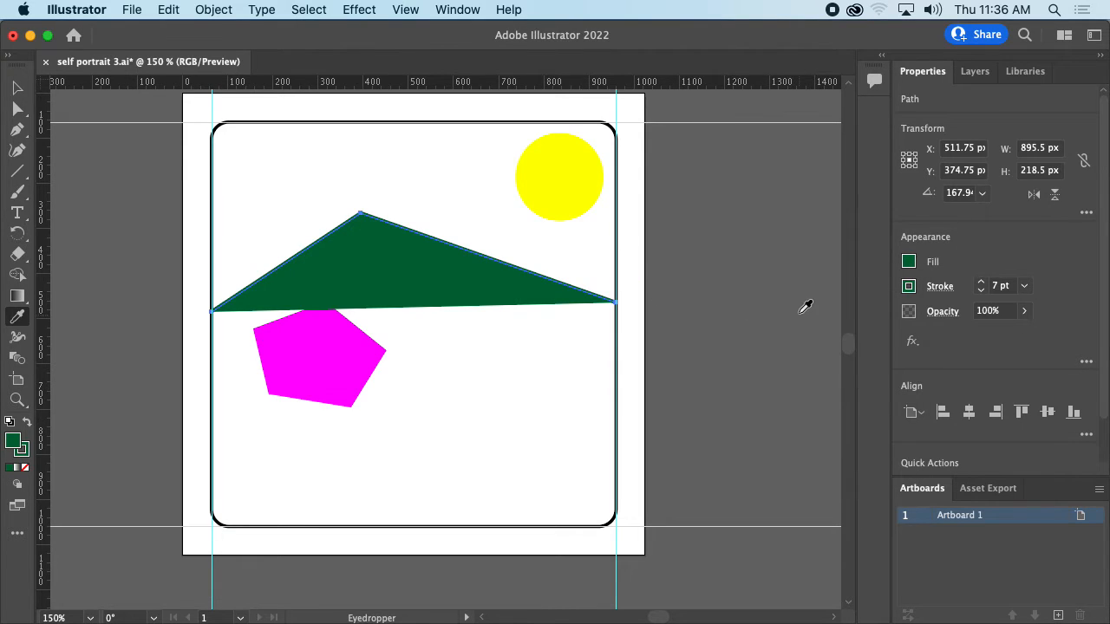
{"action": "left_click", "coordinate": [17, 87]}
{"action": "left_click", "coordinate": [157, 249]}
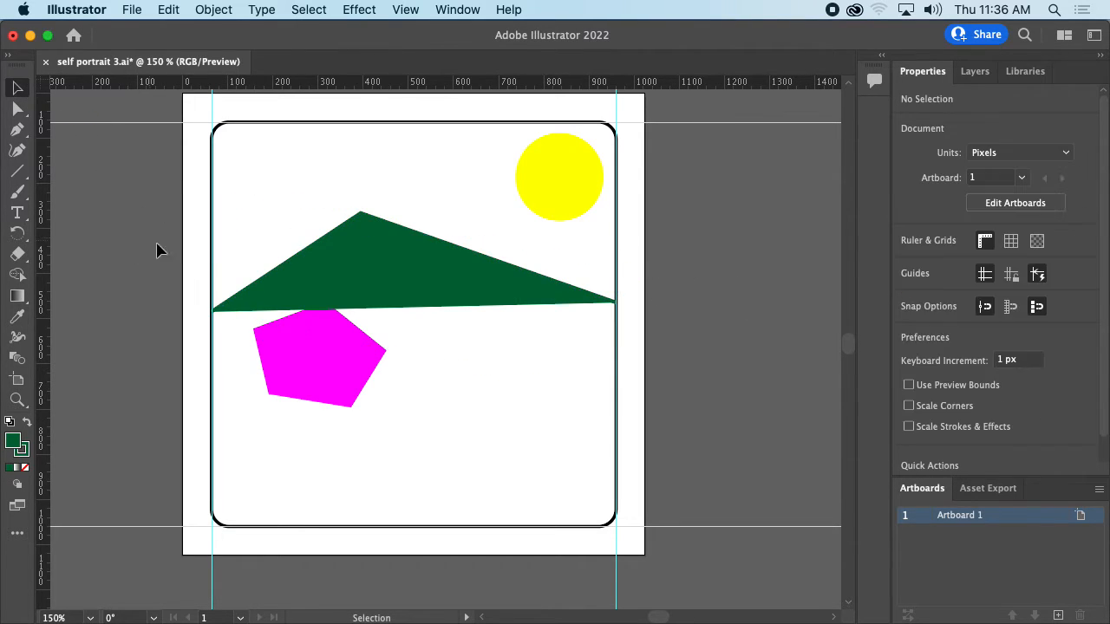
Move the hill down near the frame's lower edge and place the magenta pentagon over its left slope, partly behind the hill
{"action": "left_click_drag", "start_coordinate": [404, 280], "coordinate": [395, 482]}
{"action": "left_click_drag", "start_coordinate": [347, 379], "coordinate": [319, 449]}
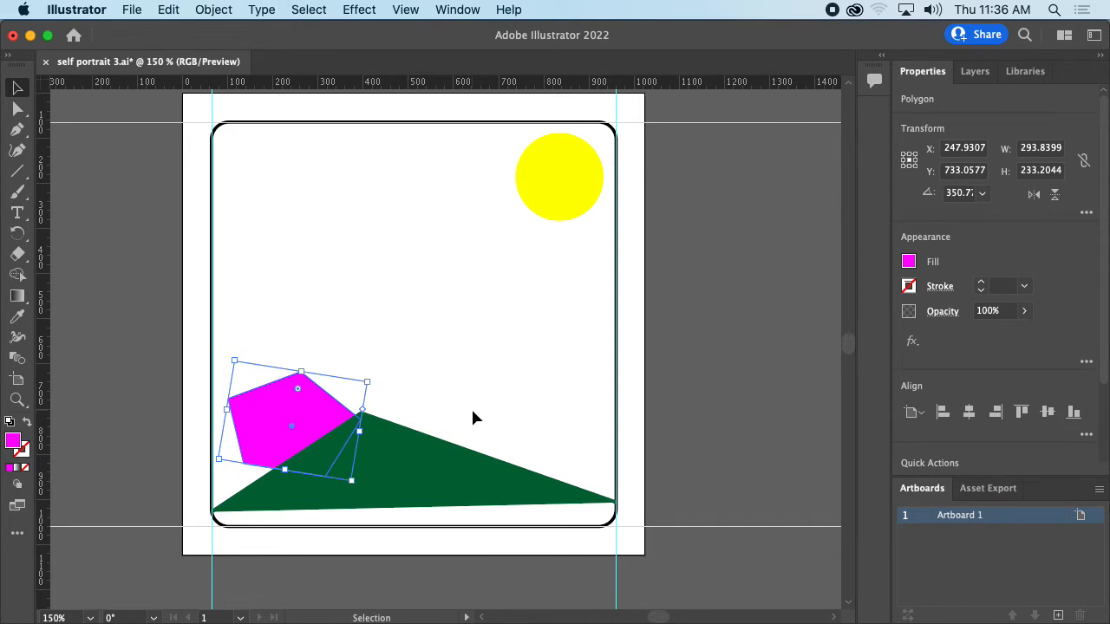
{"action": "left_click", "coordinate": [516, 392]}
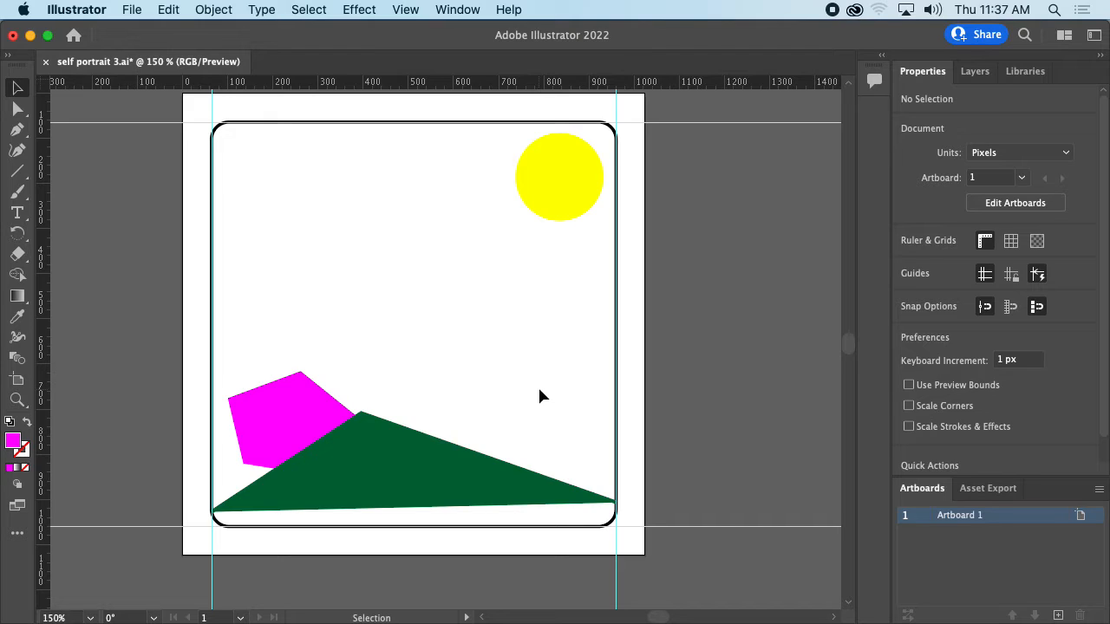
Move the magenta pentagon behind the hill's peak and shift the hill slightly upward so it overlaps the pentagon
{"action": "left_click", "coordinate": [975, 71]}
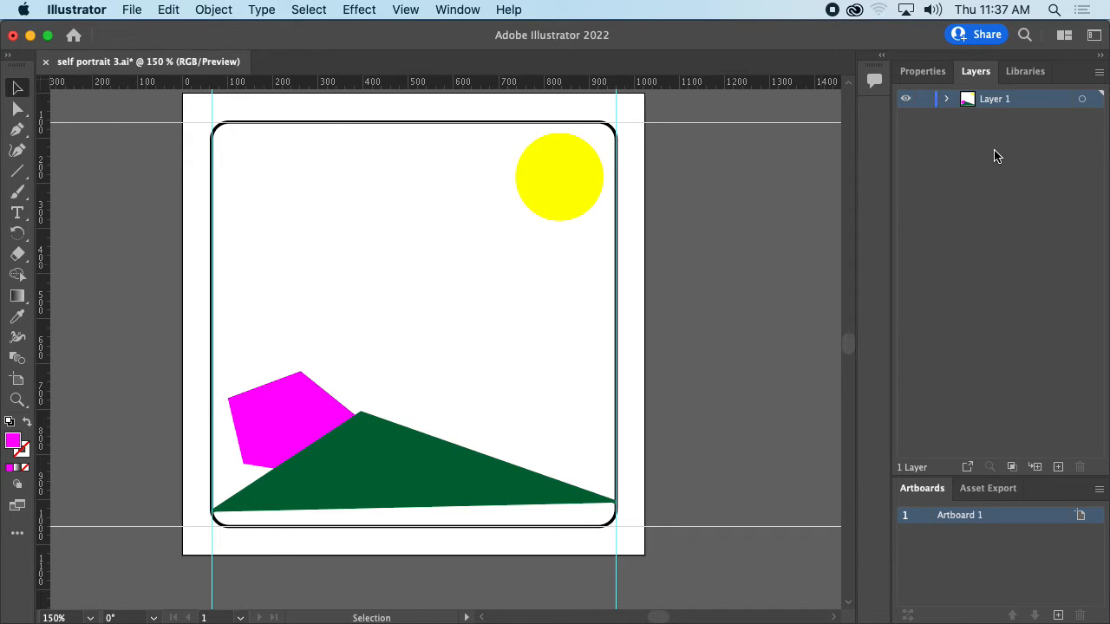
{"action": "left_click", "coordinate": [377, 470]}
{"action": "left_click", "coordinate": [302, 404]}
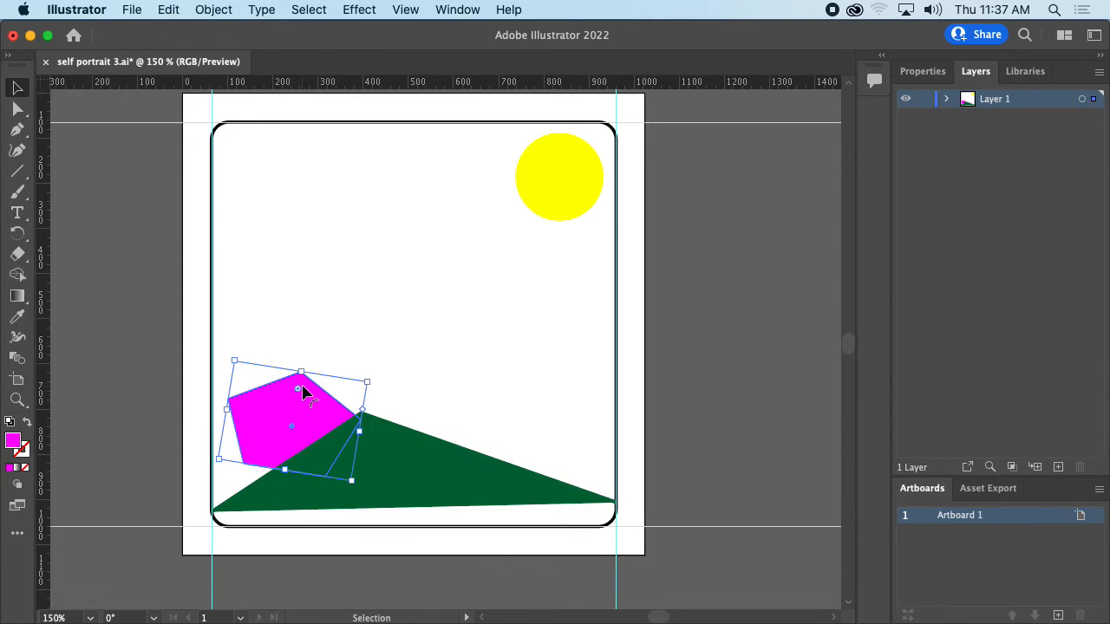
{"action": "left_click_drag", "start_coordinate": [302, 403], "coordinate": [364, 396]}
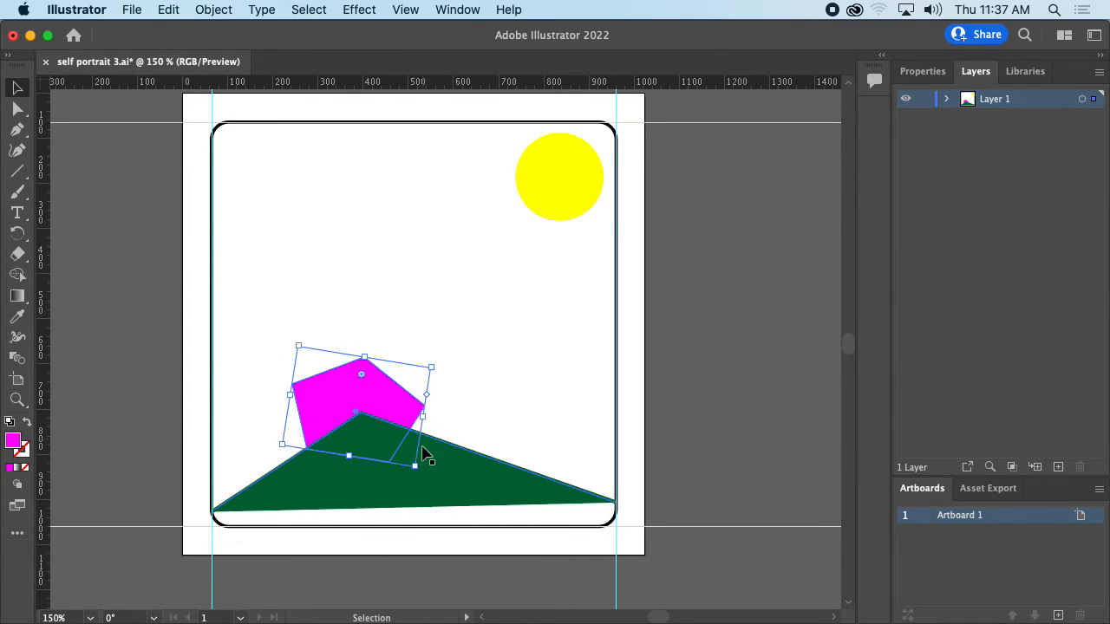
{"action": "mouse_move", "coordinate": [423, 448]}
{"action": "left_mouse_down"}
{"action": "mouse_move", "coordinate": [426, 429]}
{"action": "mouse_move", "coordinate": [421, 476]}
{"action": "mouse_move", "coordinate": [421, 444]}
{"action": "left_mouse_up"}
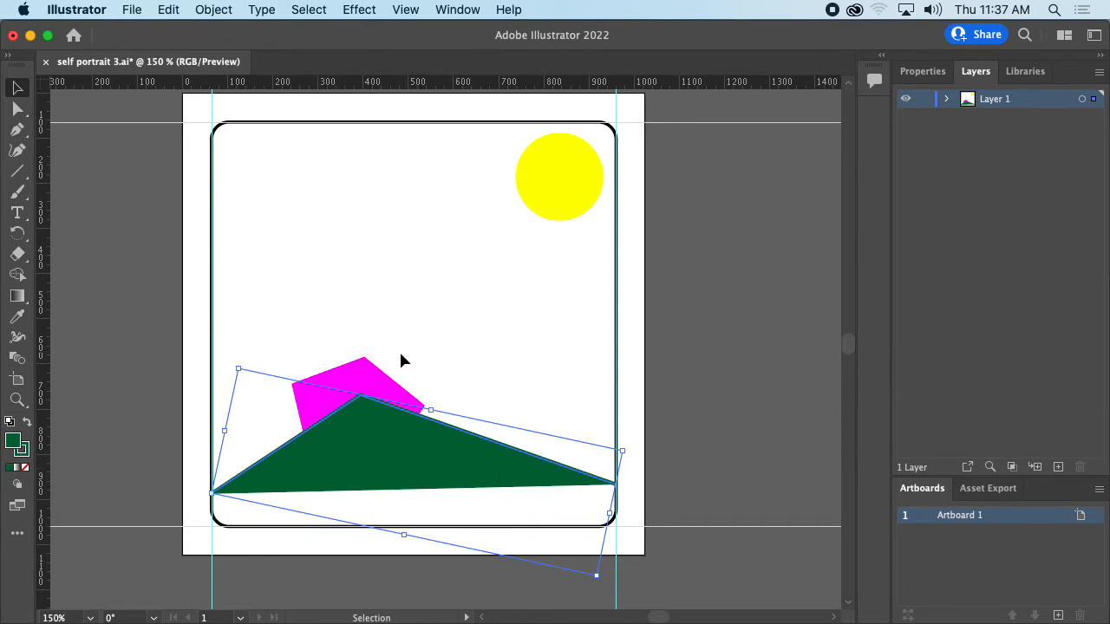
{"action": "left_click", "coordinate": [491, 379]}
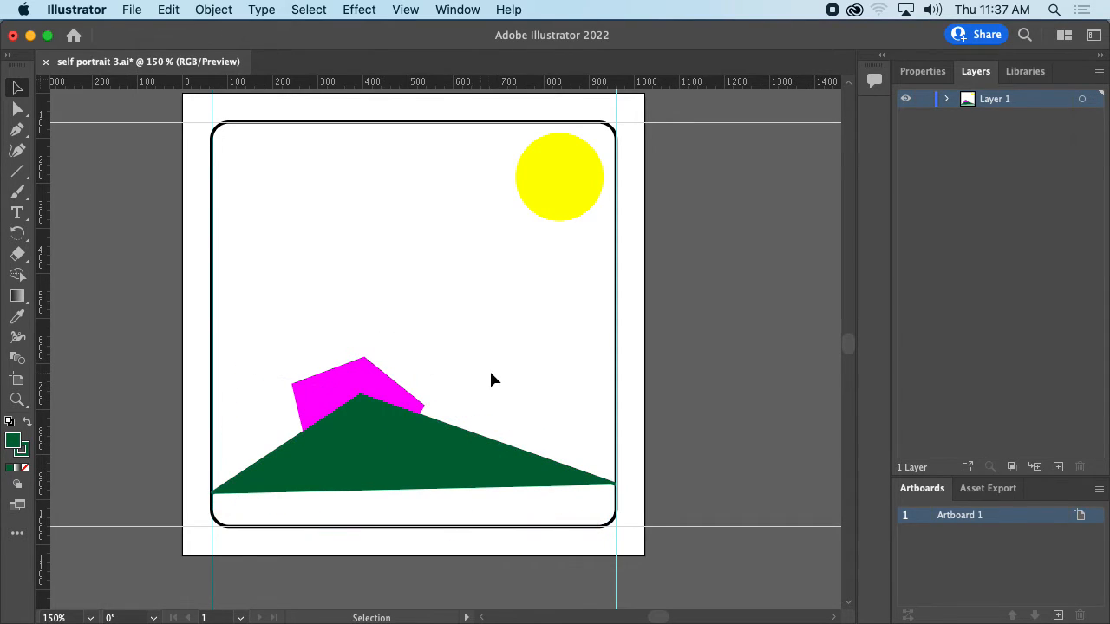
List the objects inside Layer 1 with their full names readable, and highlight the path, polygon and ellipse entries in turn
{"action": "left_click", "coordinate": [948, 99]}
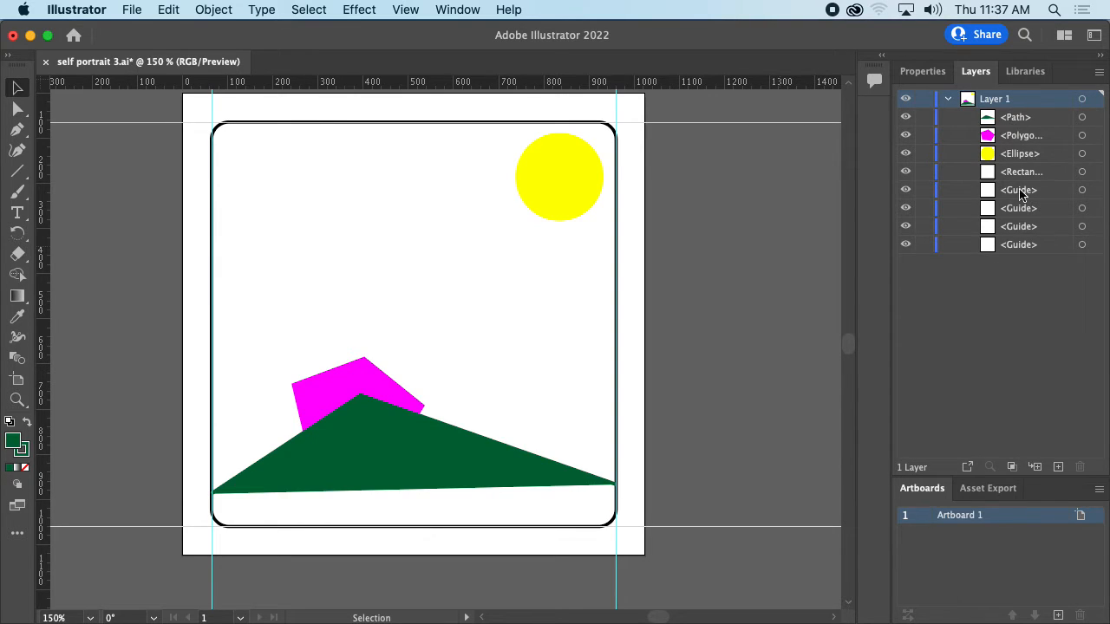
{"action": "left_click", "coordinate": [947, 99]}
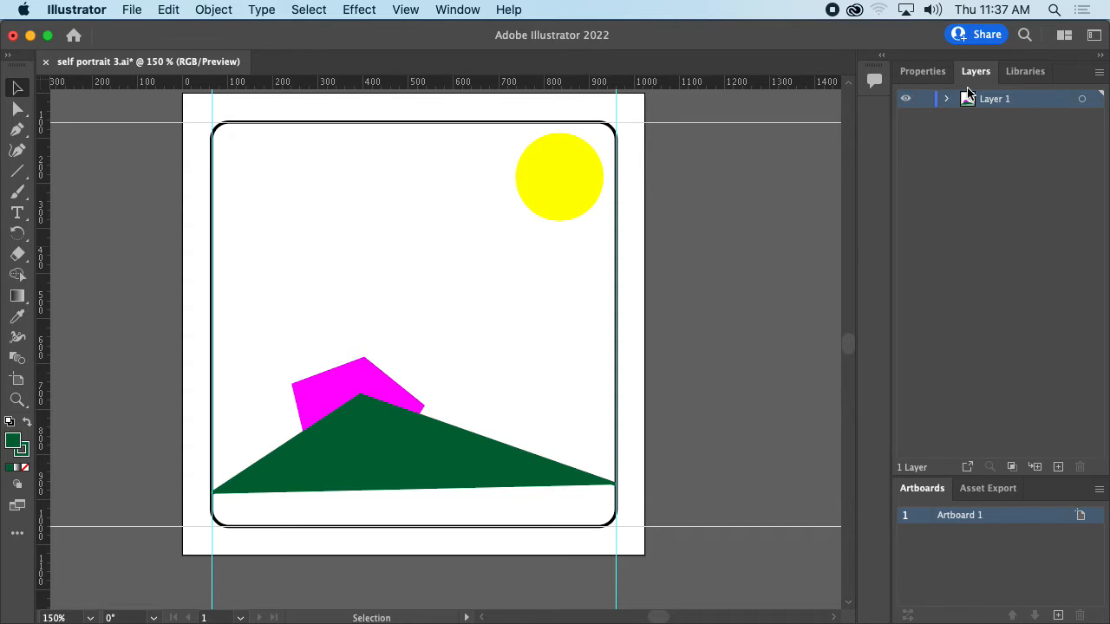
{"action": "left_click", "coordinate": [947, 99]}
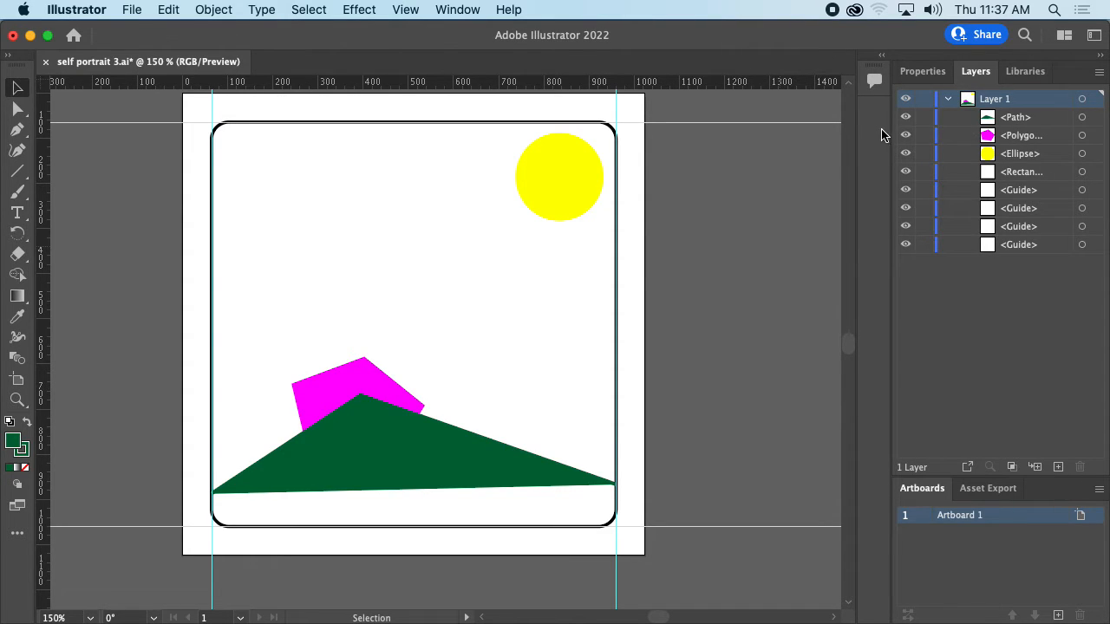
{"action": "left_click_drag", "start_coordinate": [890, 130], "coordinate": [828, 124]}
{"action": "left_click", "coordinate": [947, 124]}
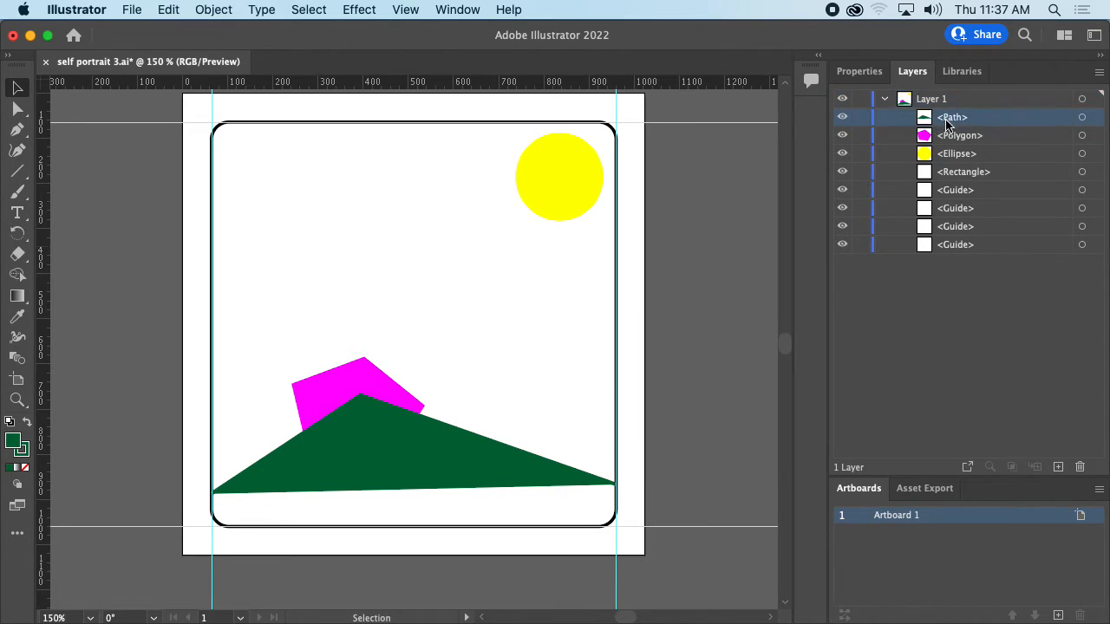
{"action": "left_click", "coordinate": [980, 140]}
{"action": "left_click", "coordinate": [983, 154]}
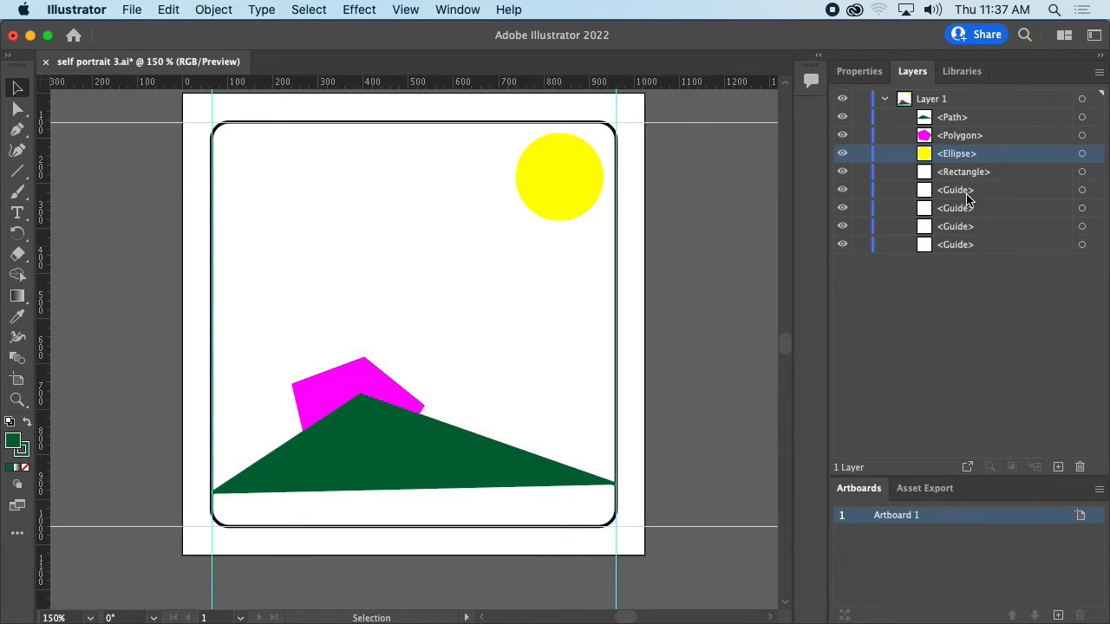
Toggle the visibility of the guides and the magenta polygon in Layer 1 off and on again
{"action": "left_click_drag", "start_coordinate": [846, 192], "coordinate": [840, 230]}
{"action": "left_click", "coordinate": [843, 246]}
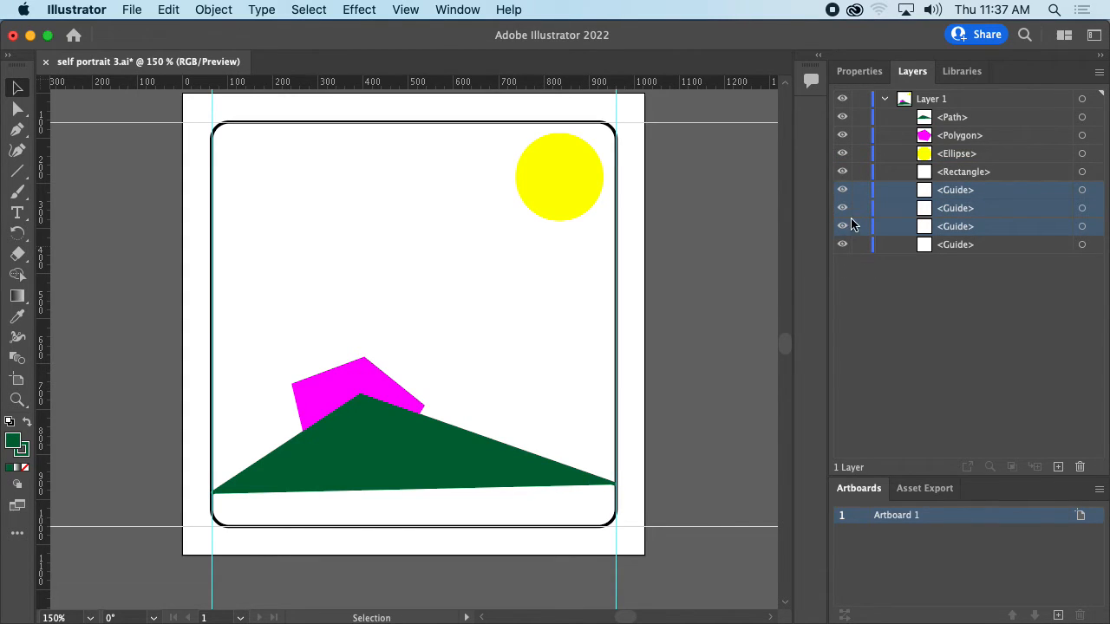
{"action": "left_click", "coordinate": [842, 137]}
{"action": "left_click", "coordinate": [842, 137]}
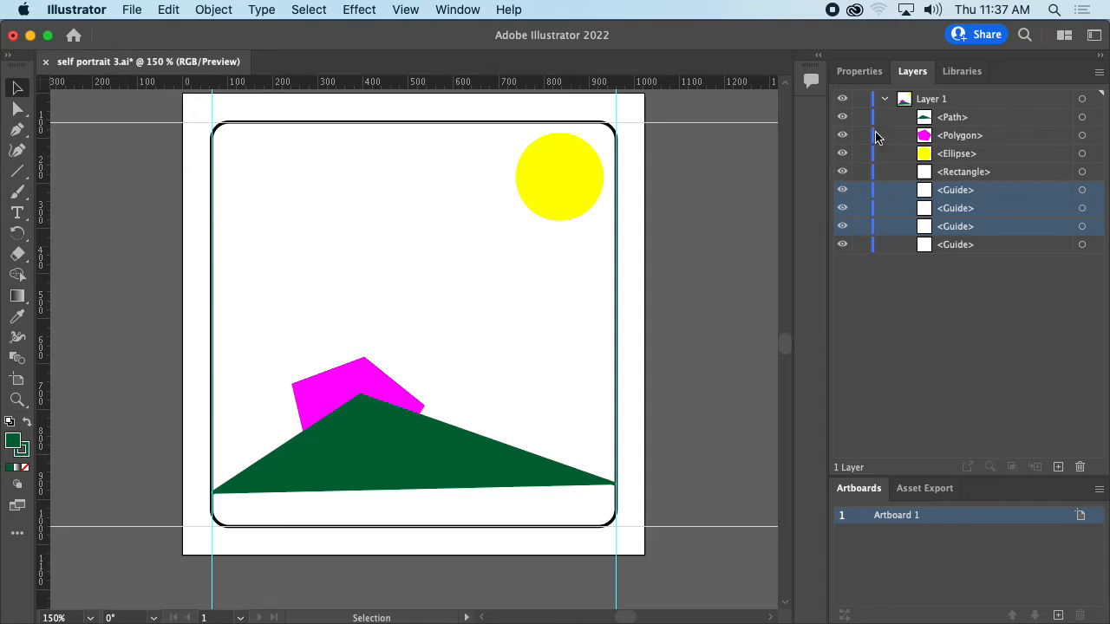
{"action": "right_click", "coordinate": [363, 380]}
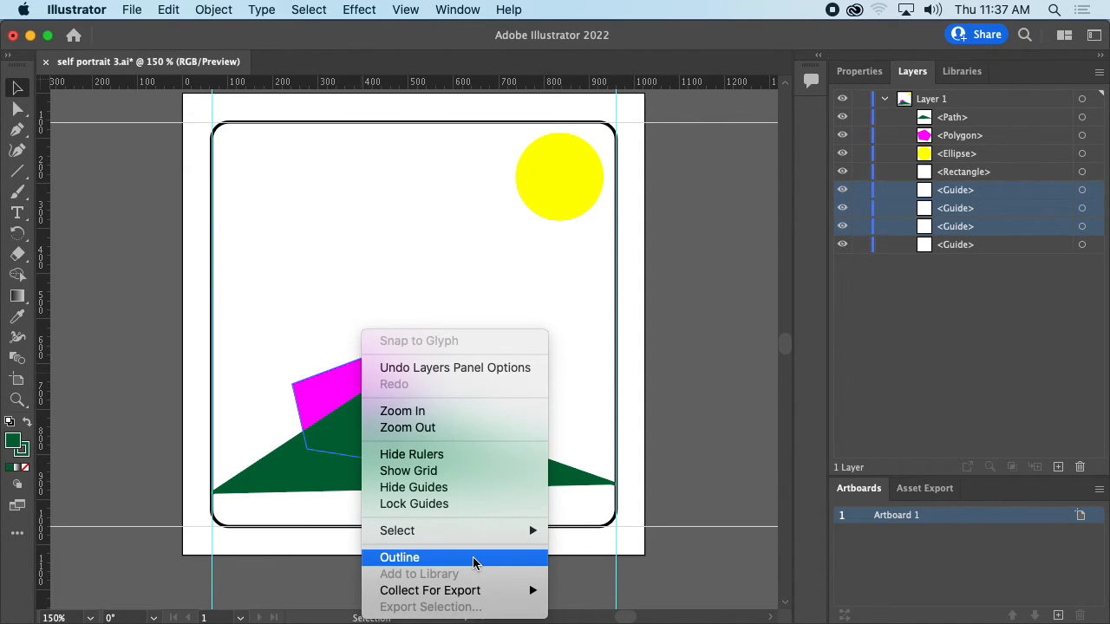
{"action": "left_click", "coordinate": [597, 464]}
{"action": "scroll", "coordinate": [487, 400], "scroll_direction": "down", "scroll_amount": 8}
{"action": "scroll", "coordinate": [396, 307], "scroll_direction": "up", "scroll_amount": 2}
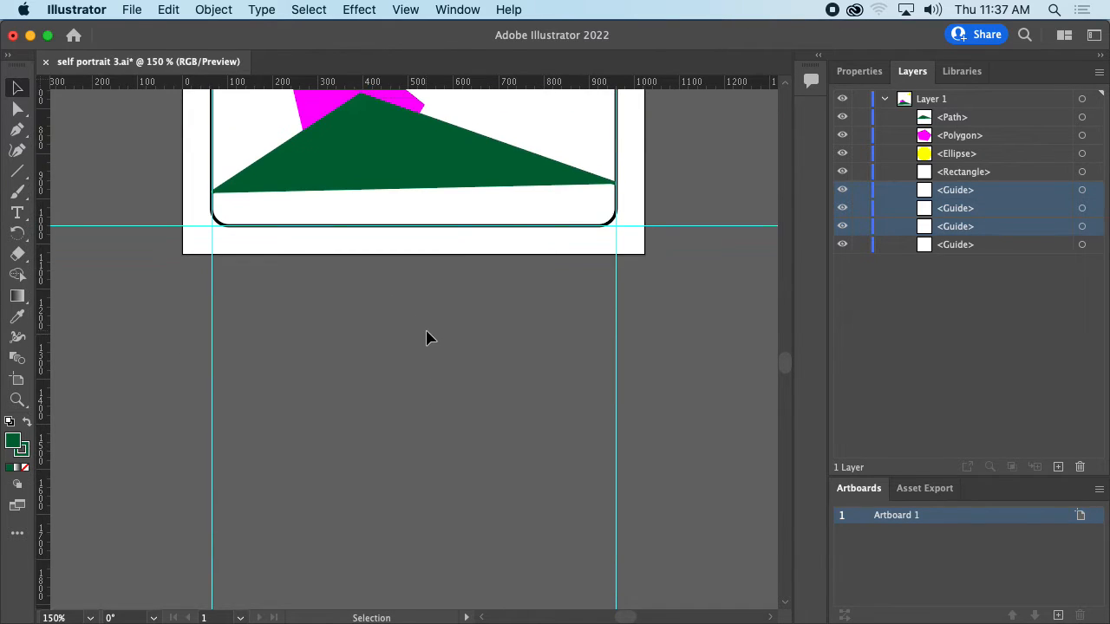
{"action": "scroll", "coordinate": [426, 339], "scroll_direction": "up", "scroll_amount": 5}
{"action": "right_click", "coordinate": [364, 257]}
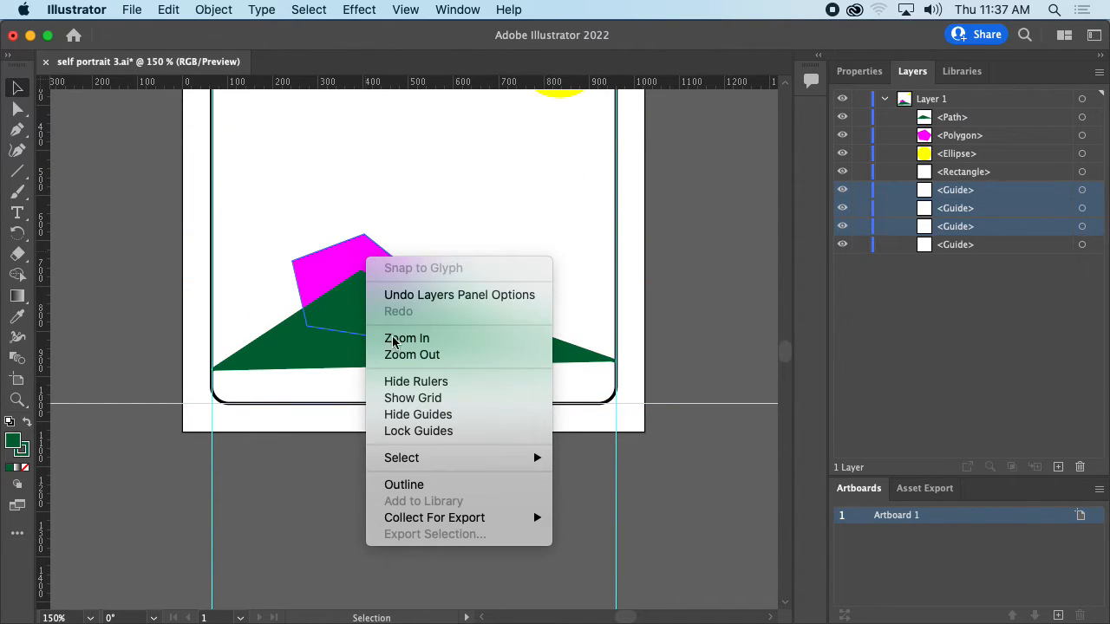
{"action": "mouse_move", "coordinate": [445, 461]}
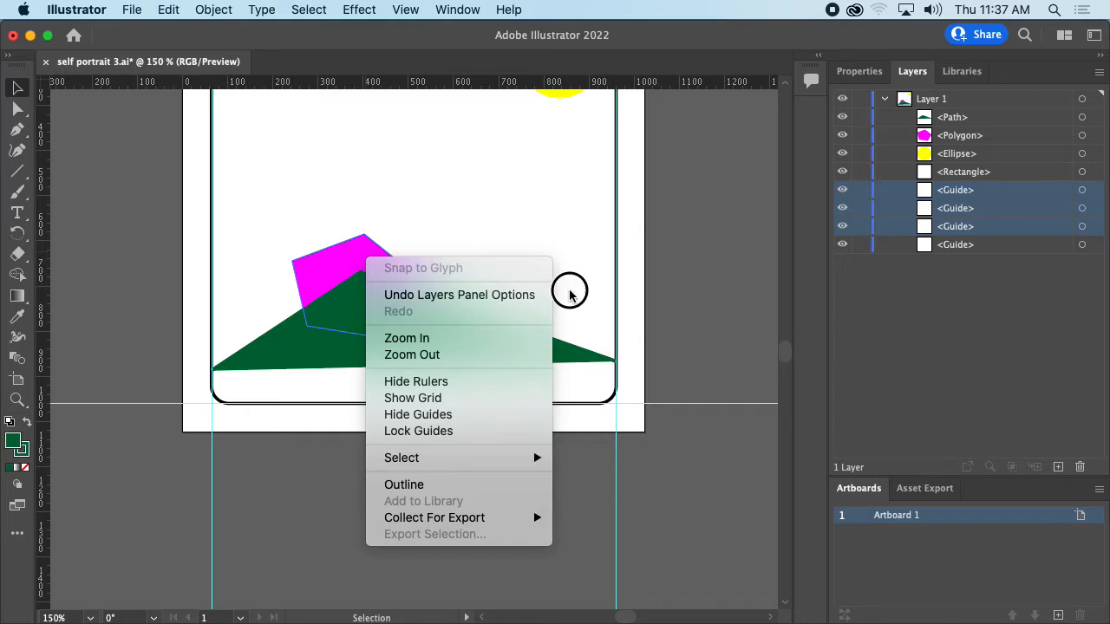
{"action": "left_click", "coordinate": [477, 303]}
{"action": "left_click", "coordinate": [421, 327]}
{"action": "right_click", "coordinate": [416, 320]}
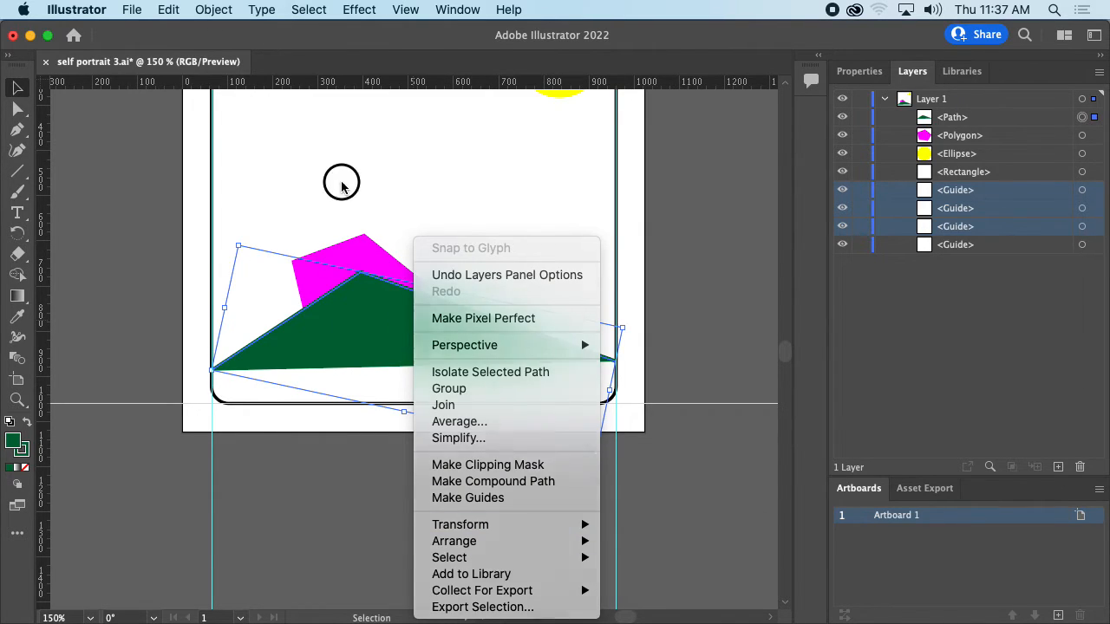
{"action": "left_click", "coordinate": [351, 258]}
{"action": "right_click", "coordinate": [362, 252]}
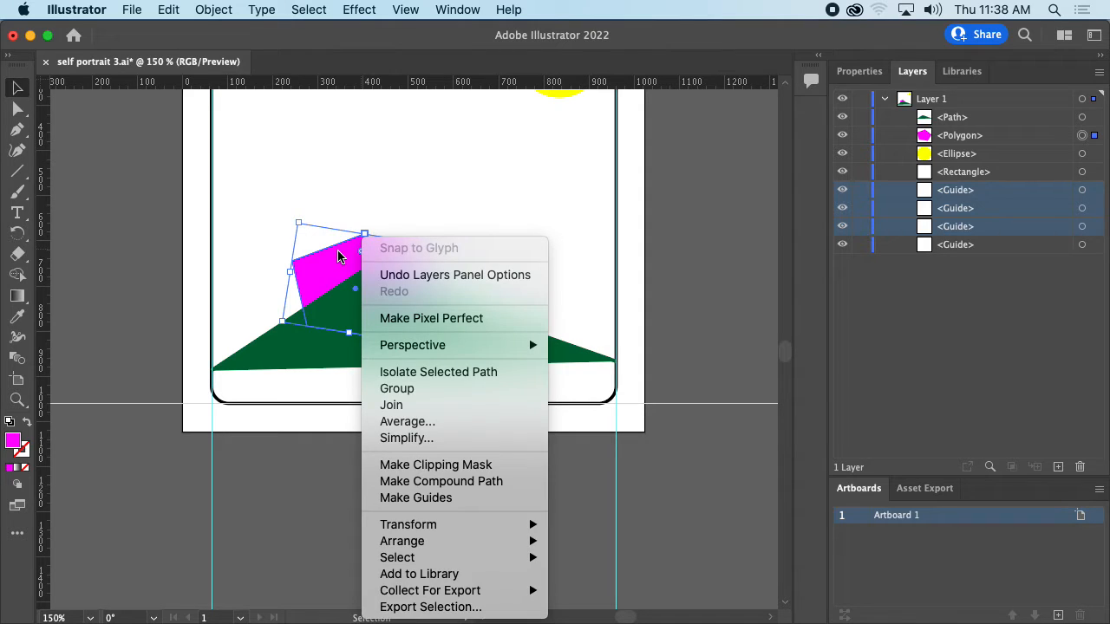
{"action": "left_click", "coordinate": [455, 275]}
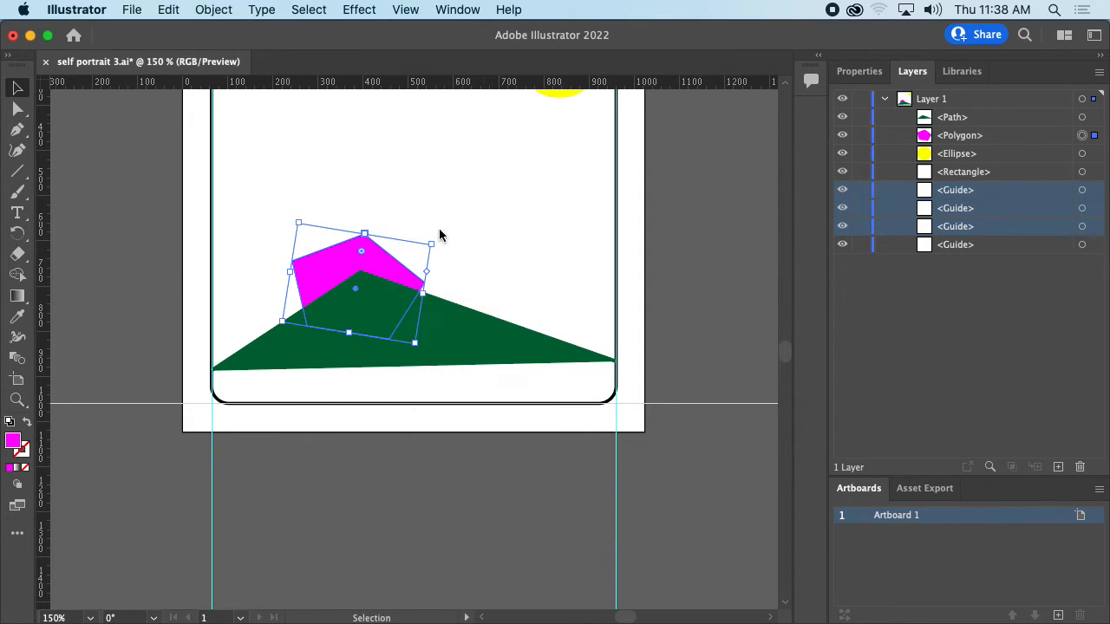
Select the magenta pentagon and bring it to the front of the stacking order
{"action": "left_click", "coordinate": [429, 179]}
{"action": "left_click", "coordinate": [340, 253]}
{"action": "right_click", "coordinate": [359, 253]}
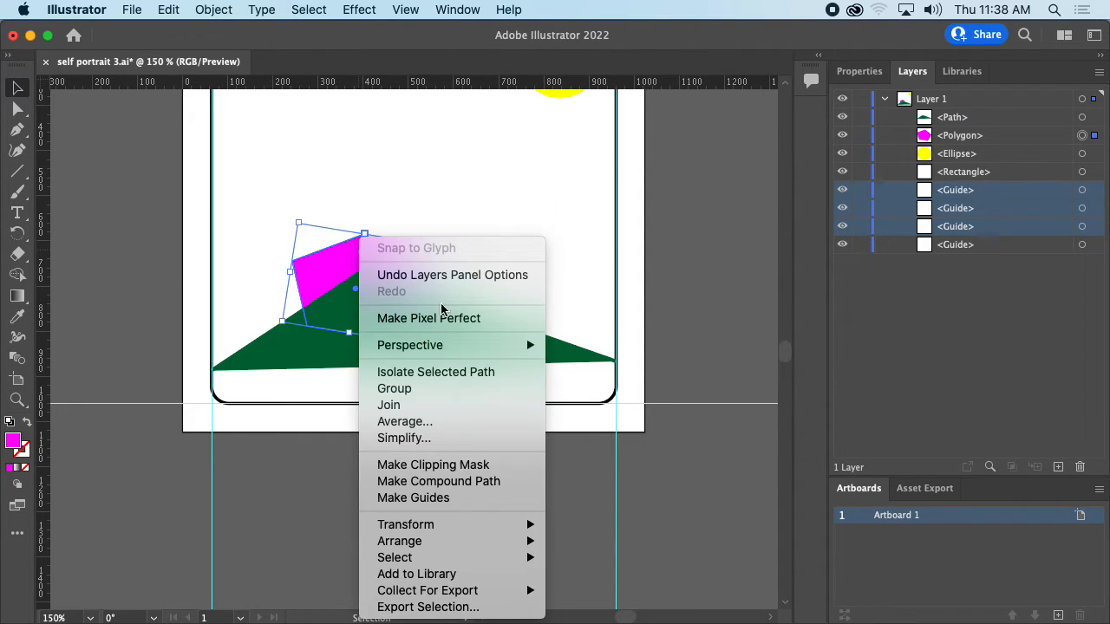
{"action": "mouse_move", "coordinate": [456, 542]}
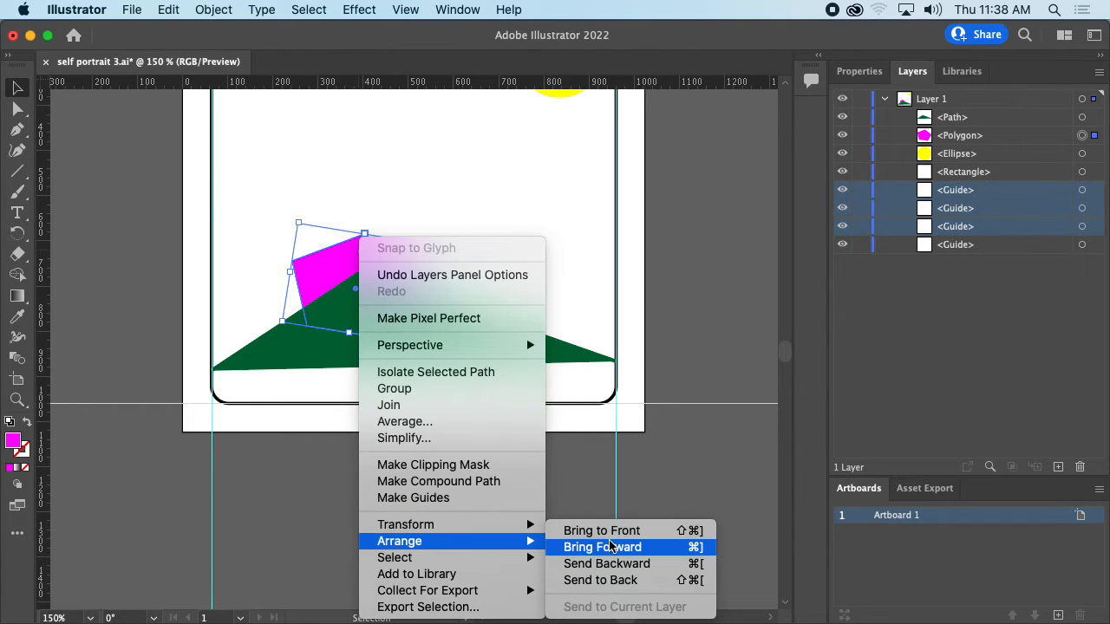
{"action": "left_click", "coordinate": [662, 532]}
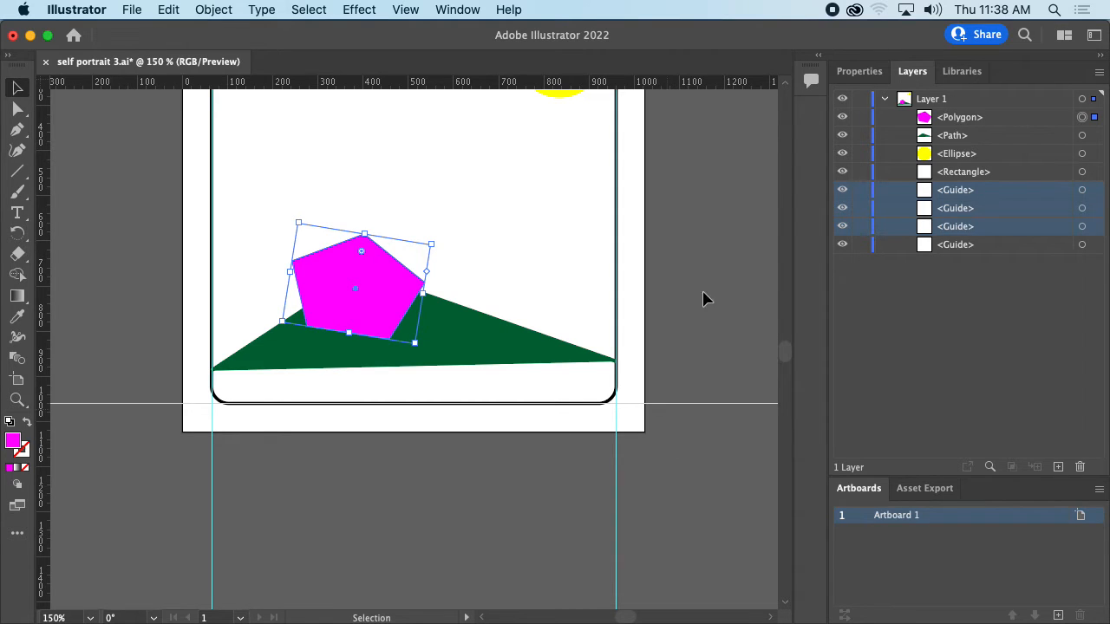
Reorder the objects in Layer 1 so the magenta polygon sits directly beneath the hill path
{"action": "left_click", "coordinate": [972, 127]}
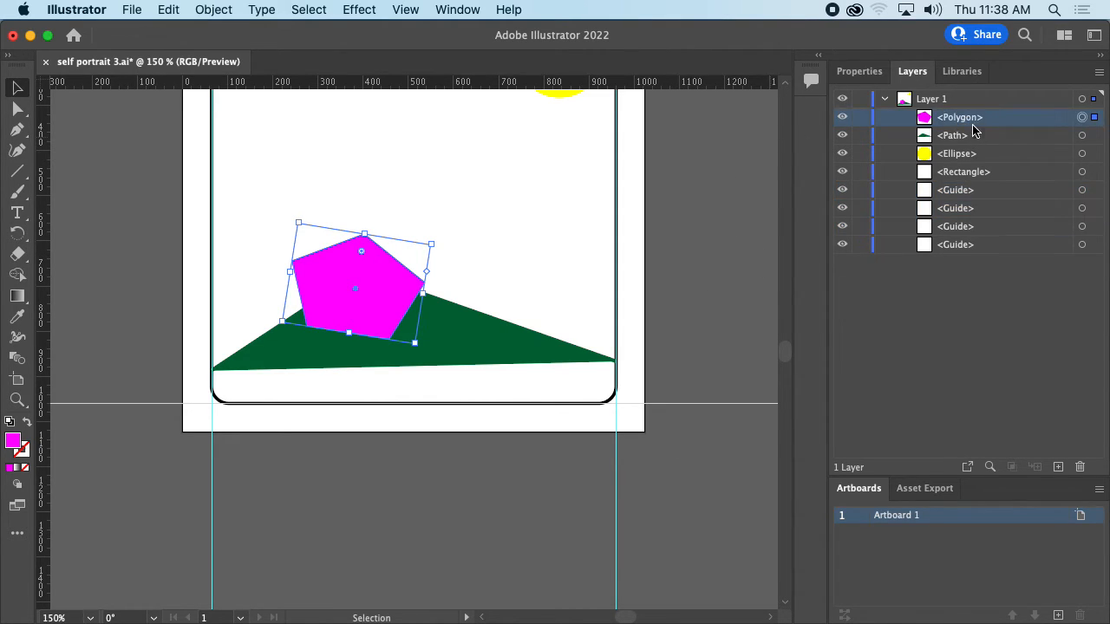
{"action": "left_click_drag", "start_coordinate": [964, 128], "coordinate": [924, 158]}
{"action": "key", "text": "super+minus"}
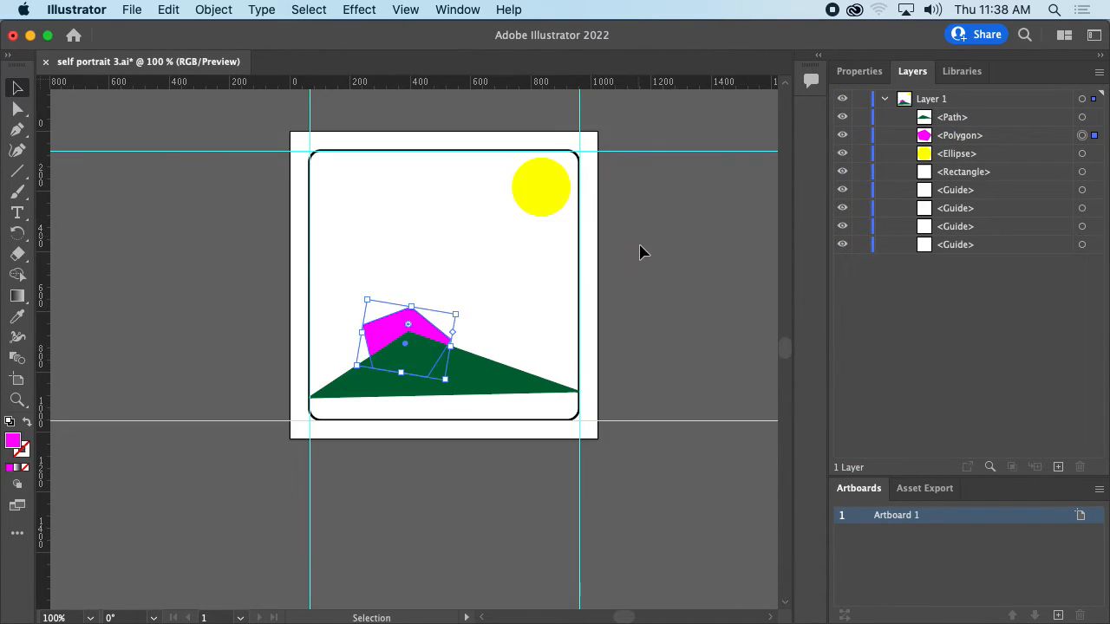
{"action": "scroll", "coordinate": [605, 260], "scroll_direction": "up", "scroll_amount": 5}
{"action": "scroll", "coordinate": [521, 281], "scroll_direction": "down", "scroll_amount": 2}
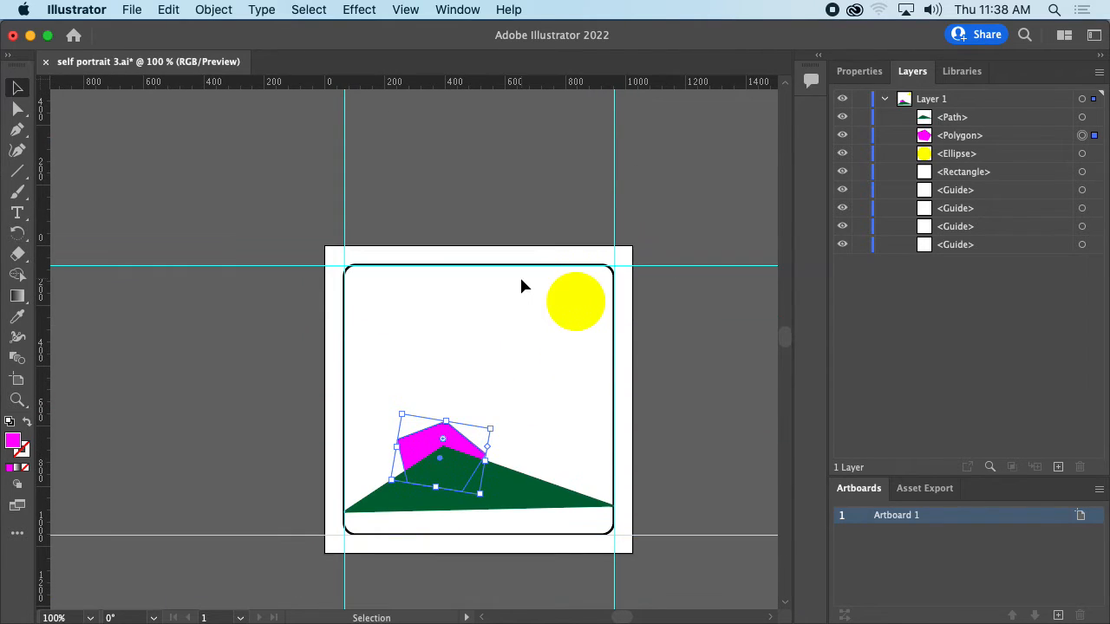
{"action": "key", "text": "super+plus"}
{"action": "left_click_drag", "start_coordinate": [552, 310], "coordinate": [595, 221]}
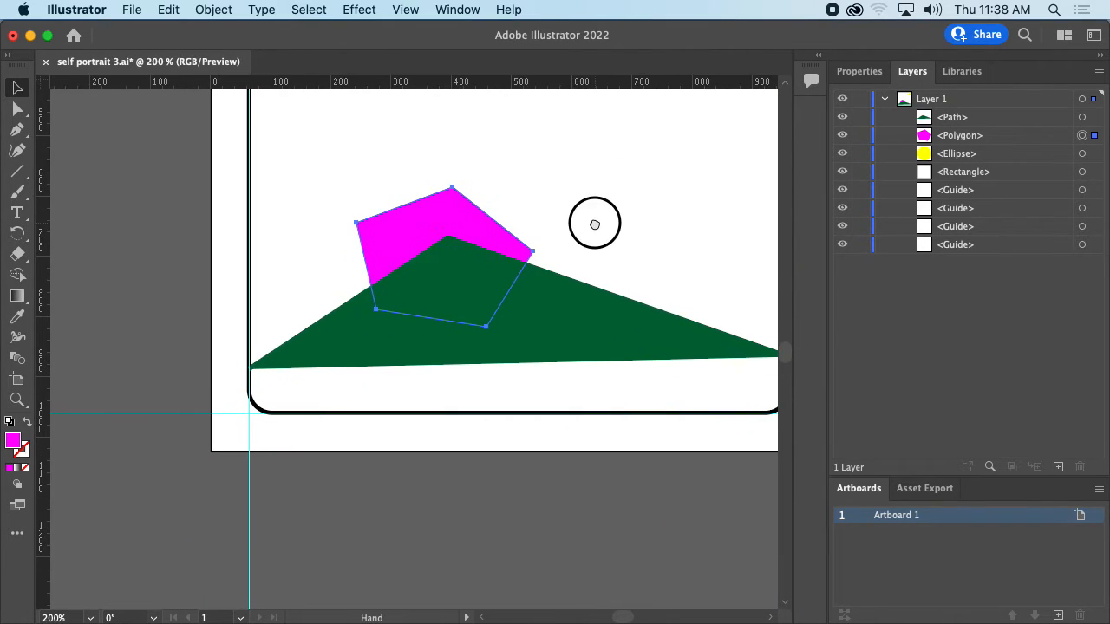
Move the magenta polygon to the top of Layer 1 and send the green hill backward one level
{"action": "left_click_drag", "start_coordinate": [961, 137], "coordinate": [964, 110]}
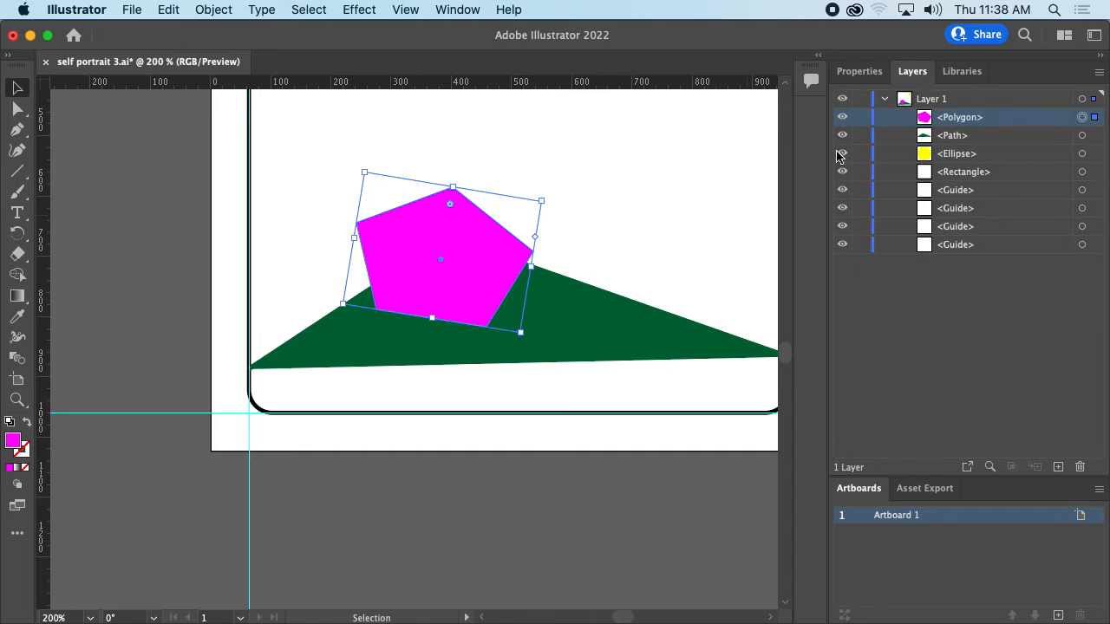
{"action": "left_click", "coordinate": [565, 290]}
{"action": "right_click", "coordinate": [547, 287]}
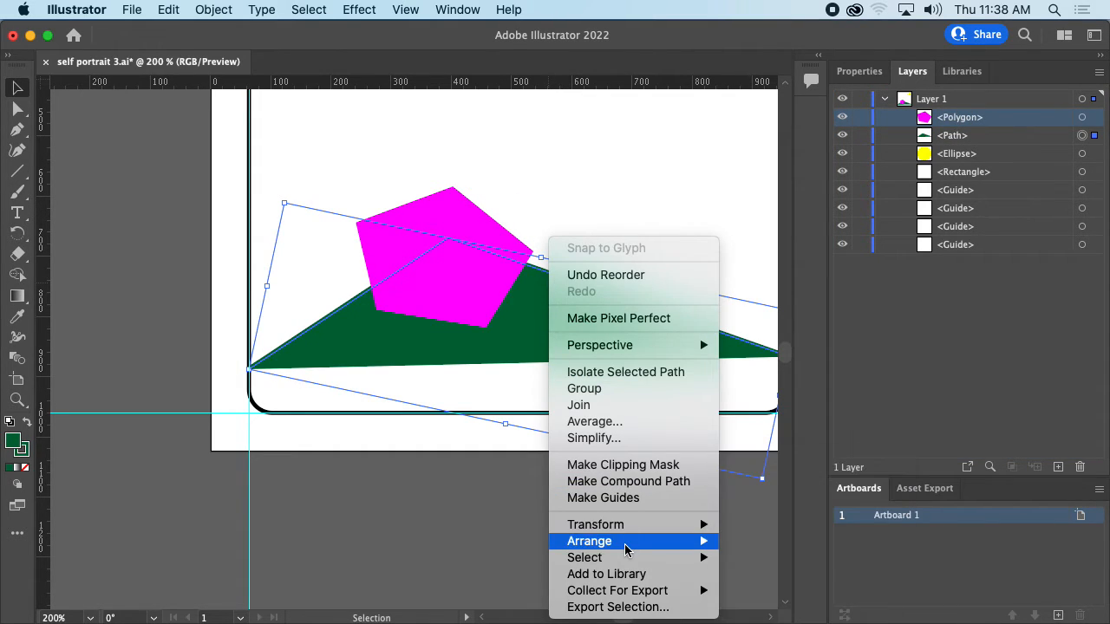
{"action": "mouse_move", "coordinate": [626, 550]}
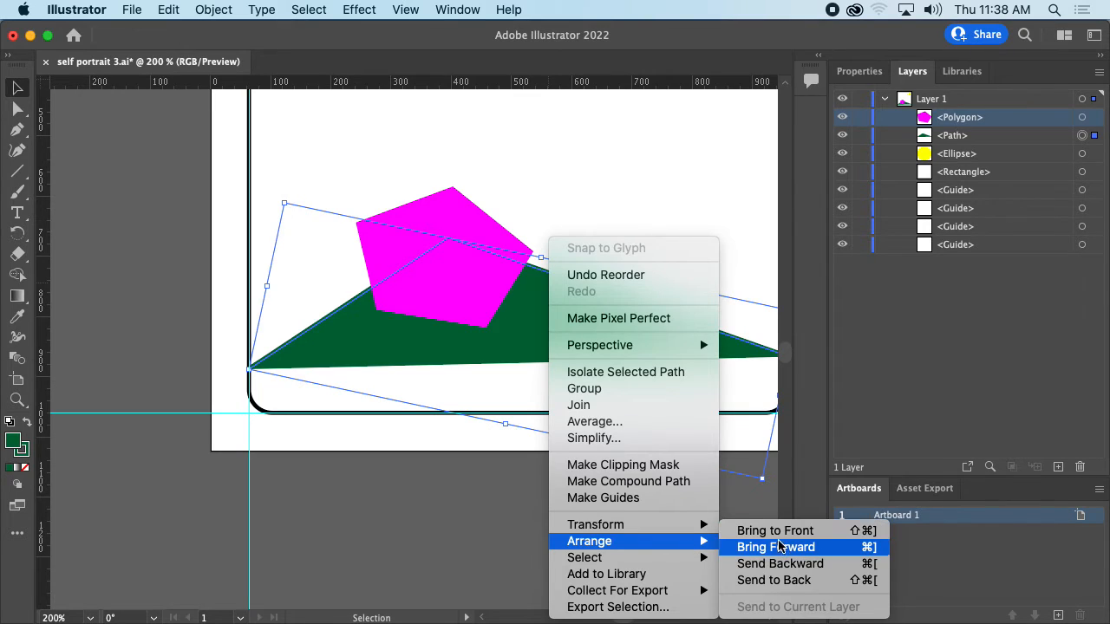
{"action": "left_click", "coordinate": [786, 565]}
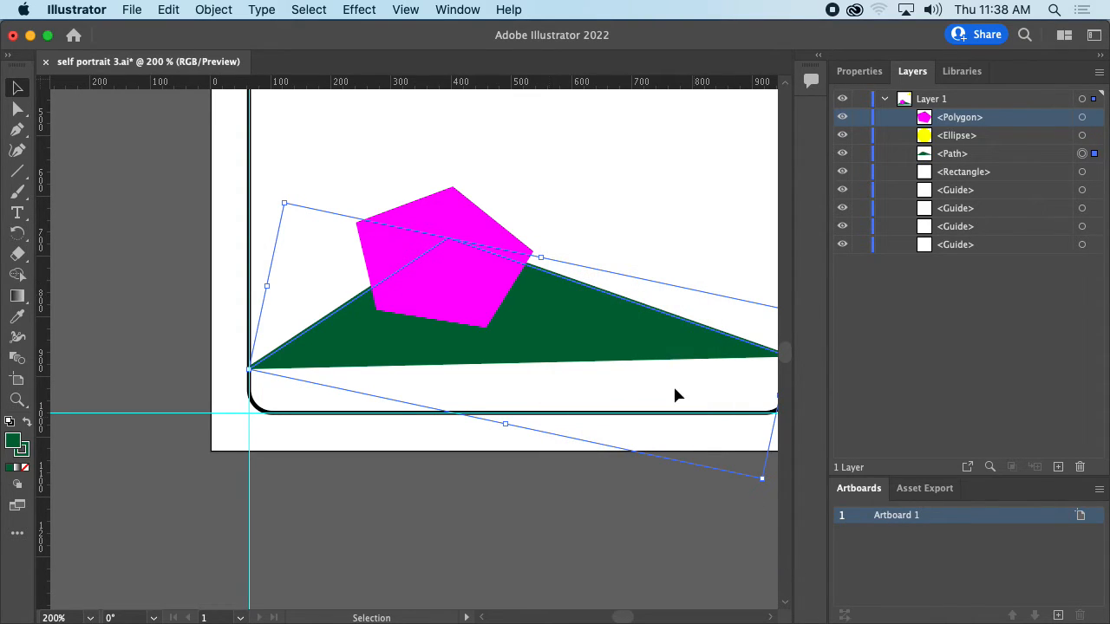
Bring the green hill forward one level, and bring it to the front of all objects
{"action": "right_click", "coordinate": [618, 343]}
{"action": "mouse_move", "coordinate": [681, 543]}
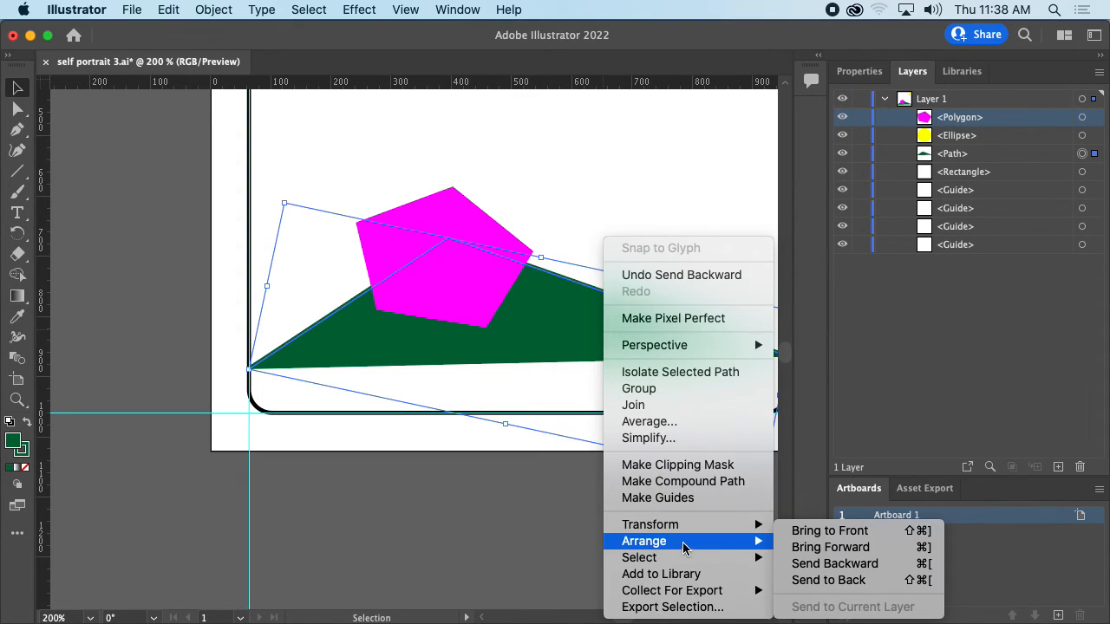
{"action": "left_click", "coordinate": [833, 547]}
{"action": "right_click", "coordinate": [603, 351]}
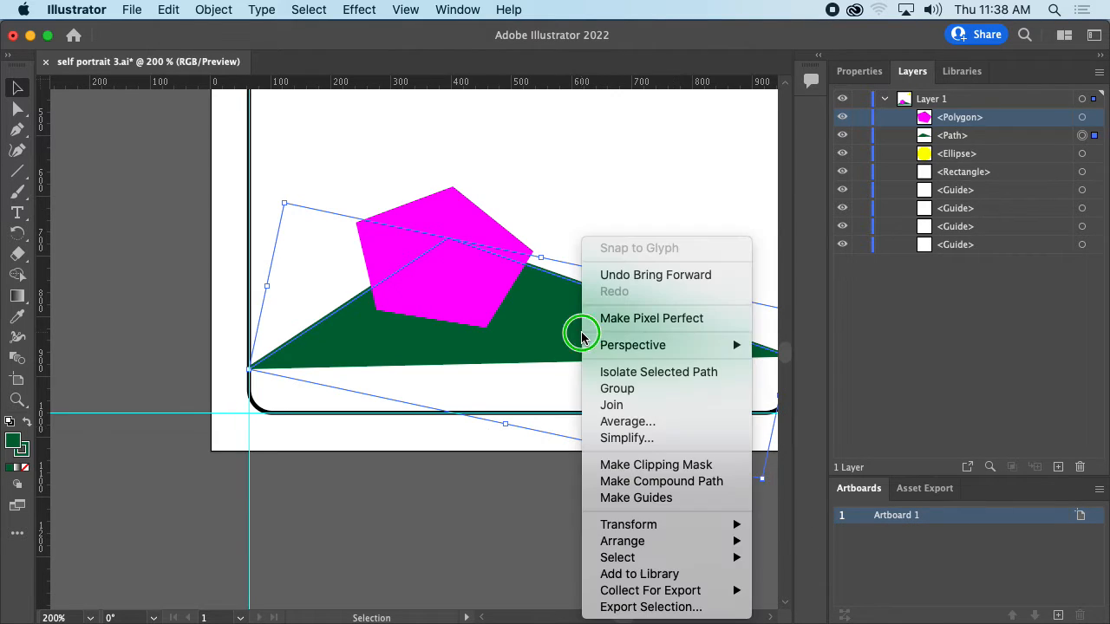
{"action": "mouse_move", "coordinate": [704, 545]}
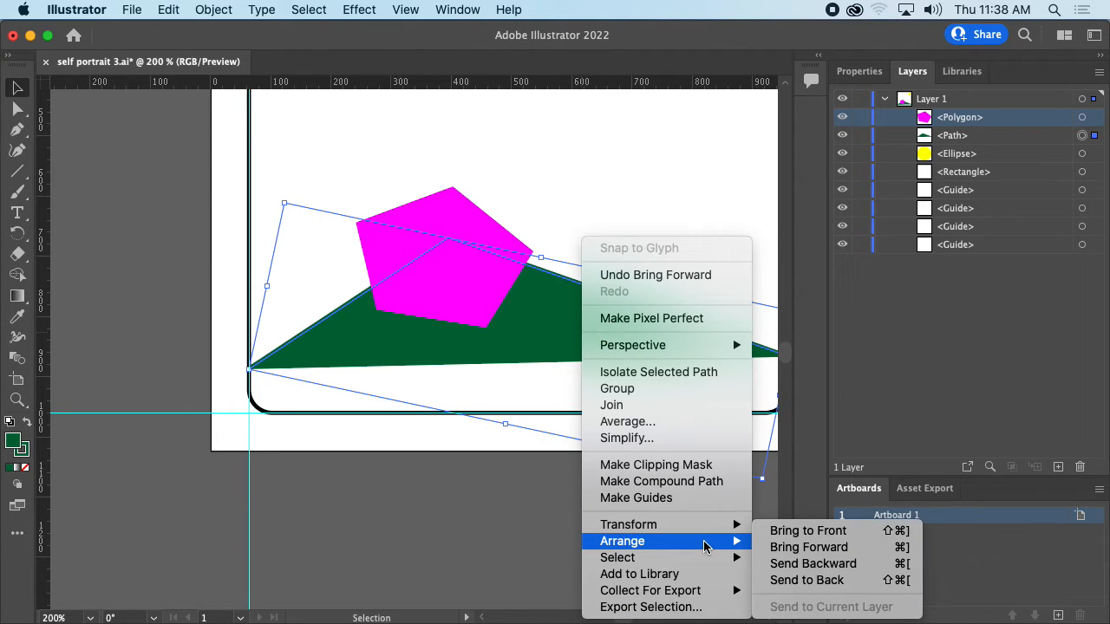
{"action": "left_click", "coordinate": [808, 531]}
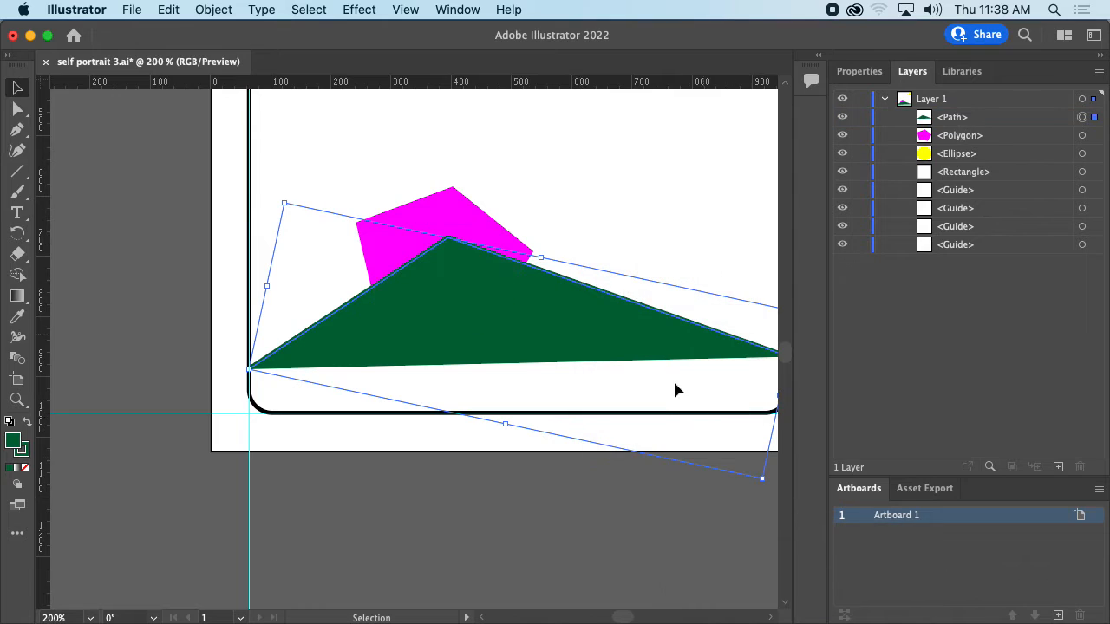
Send the green hill to the back of the stacking order and deselect it
{"action": "right_click", "coordinate": [621, 337]}
{"action": "mouse_move", "coordinate": [734, 546]}
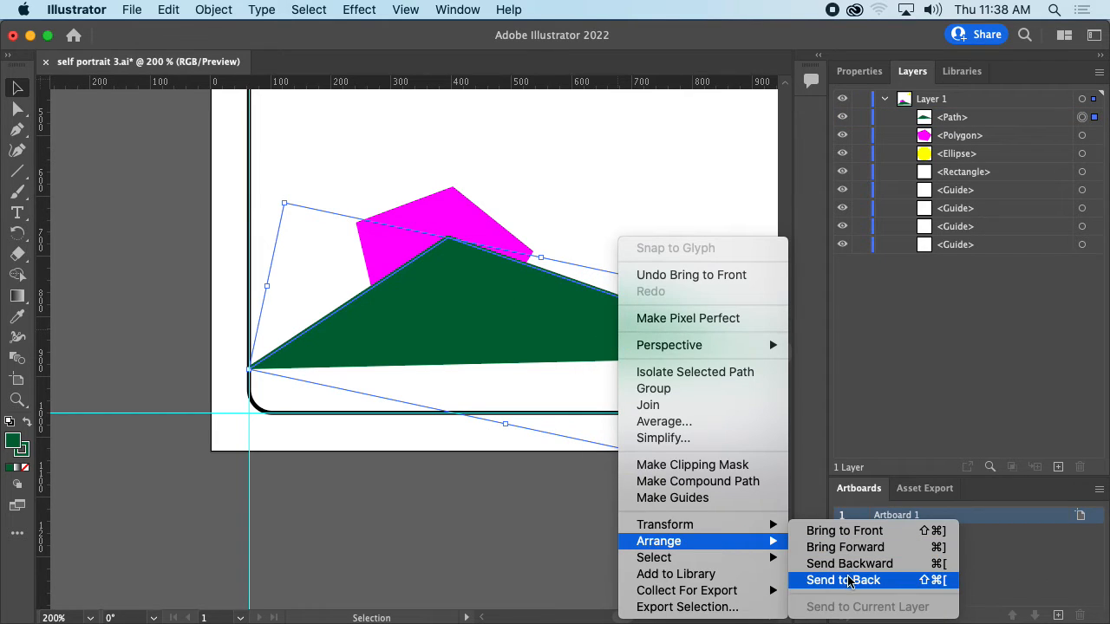
{"action": "left_click", "coordinate": [849, 580]}
{"action": "left_click", "coordinate": [642, 245]}
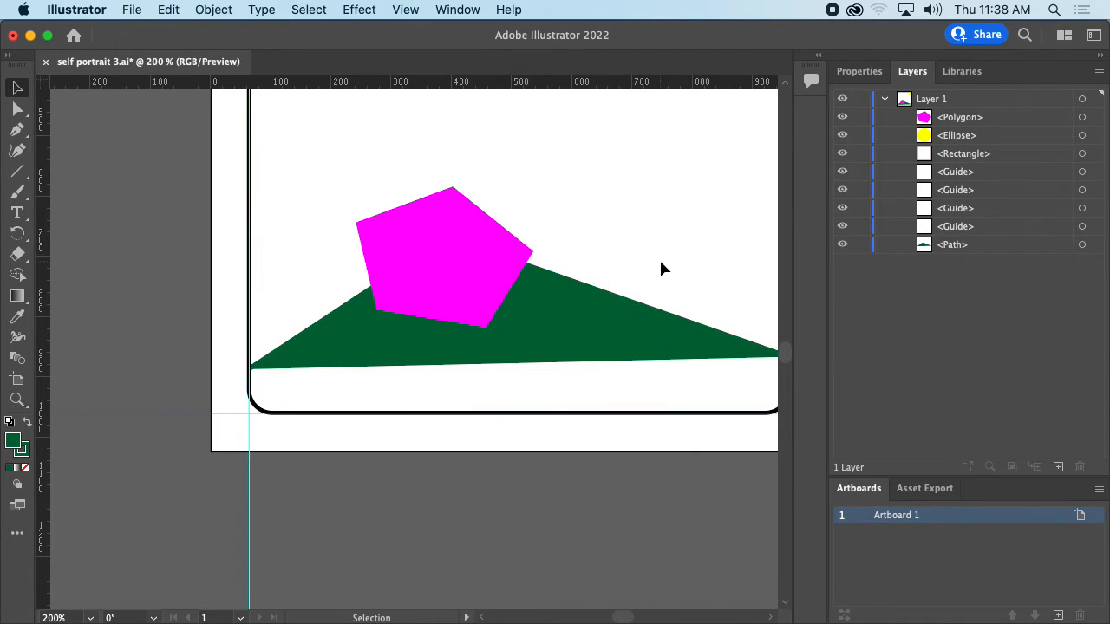
{"action": "key", "text": "super+1"}
{"action": "left_click_drag", "start_coordinate": [659, 260], "coordinate": [680, 312]}
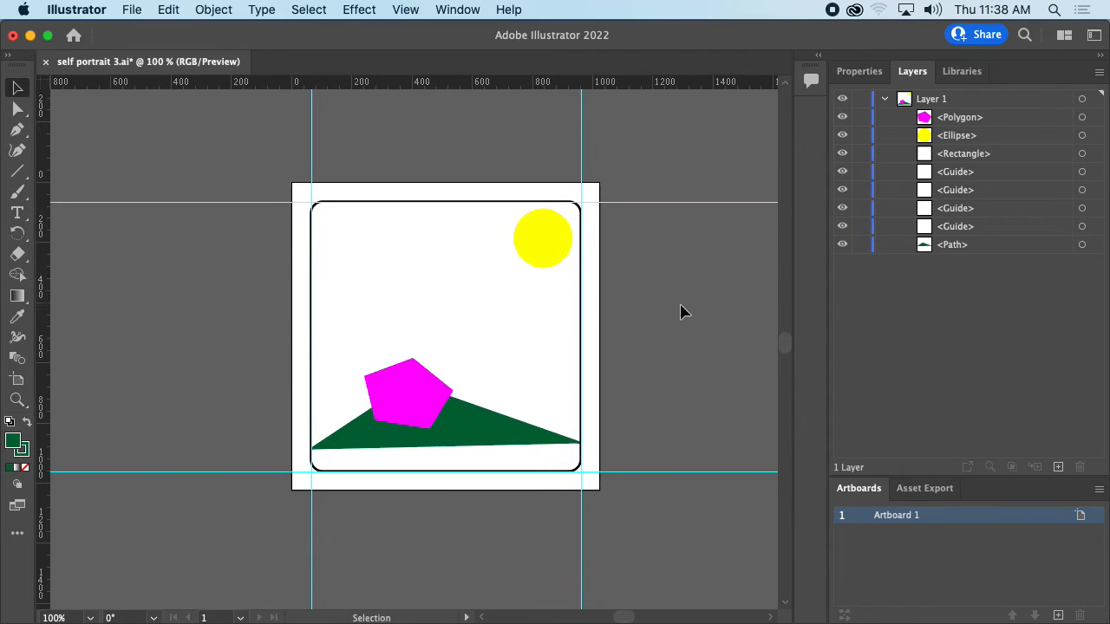
Collapse and lock Layer 1, and toggle the whole layer's visibility off and on several times
{"action": "left_click", "coordinate": [885, 101]}
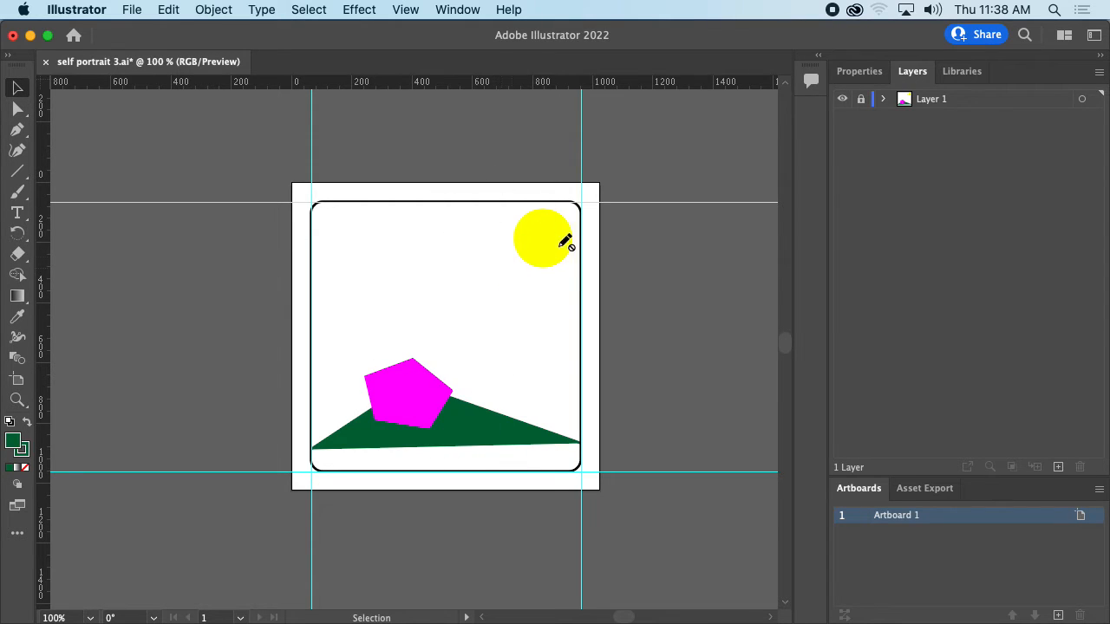
{"action": "left_click", "coordinate": [842, 100], "text": "super"}
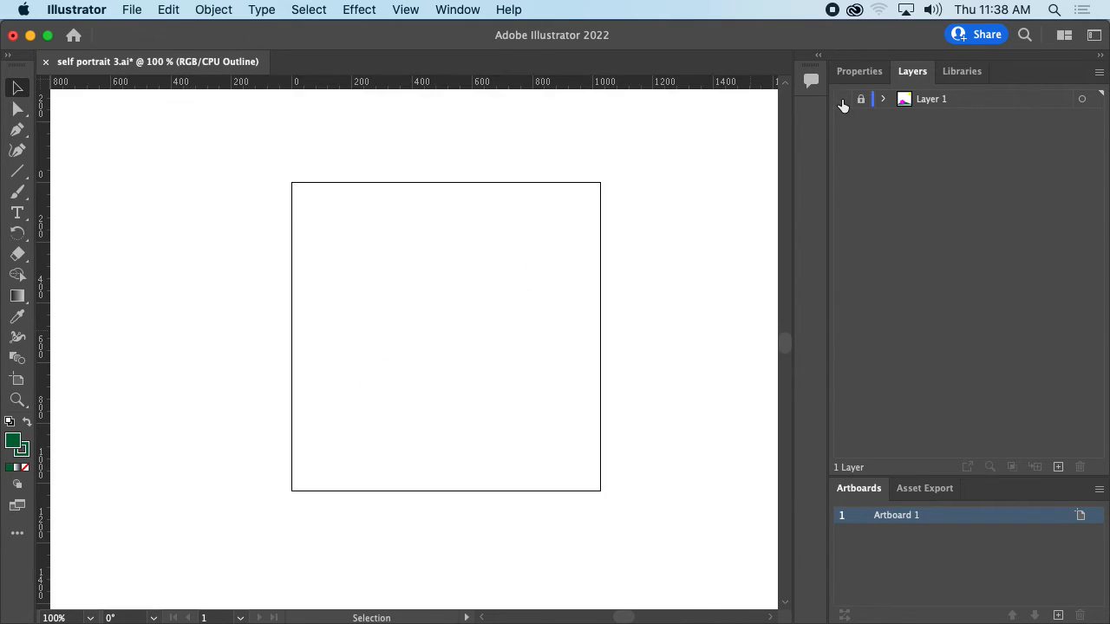
{"action": "left_click", "coordinate": [842, 100], "text": "super"}
{"action": "left_click", "coordinate": [842, 99], "text": "super"}
{"action": "left_click", "coordinate": [842, 99], "text": "super"}
{"action": "left_click", "coordinate": [842, 100], "text": "super"}
{"action": "left_click", "coordinate": [842, 101], "text": "super"}
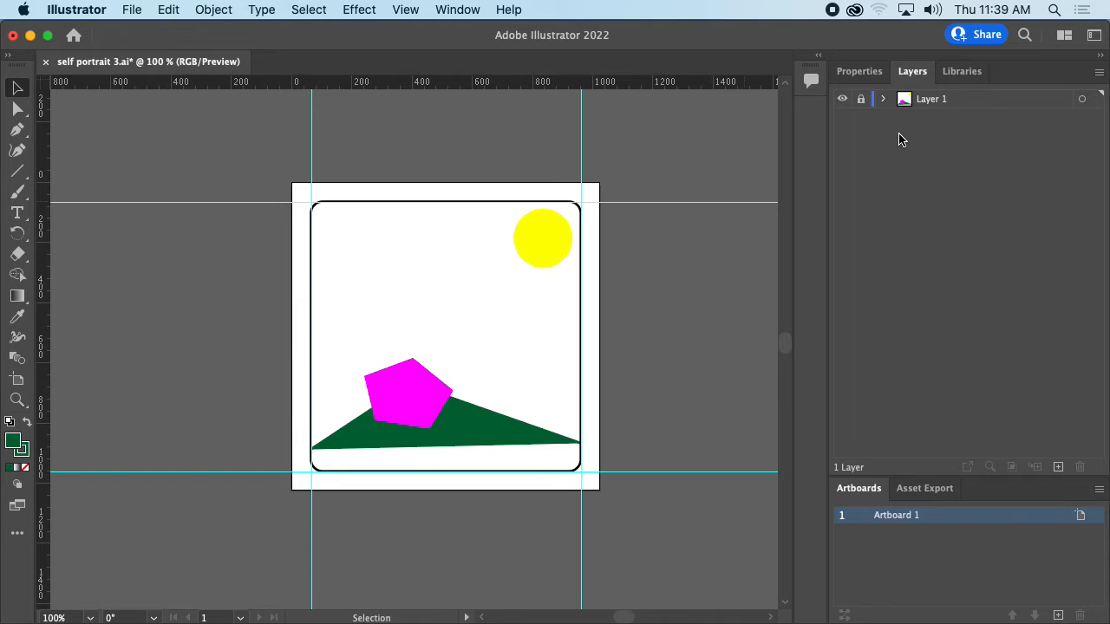
Unlock Layer 1, expand its object list again and highlight the hill's path entry
{"action": "key", "text": "super+equal"}
{"action": "key", "text": "super+equal"}
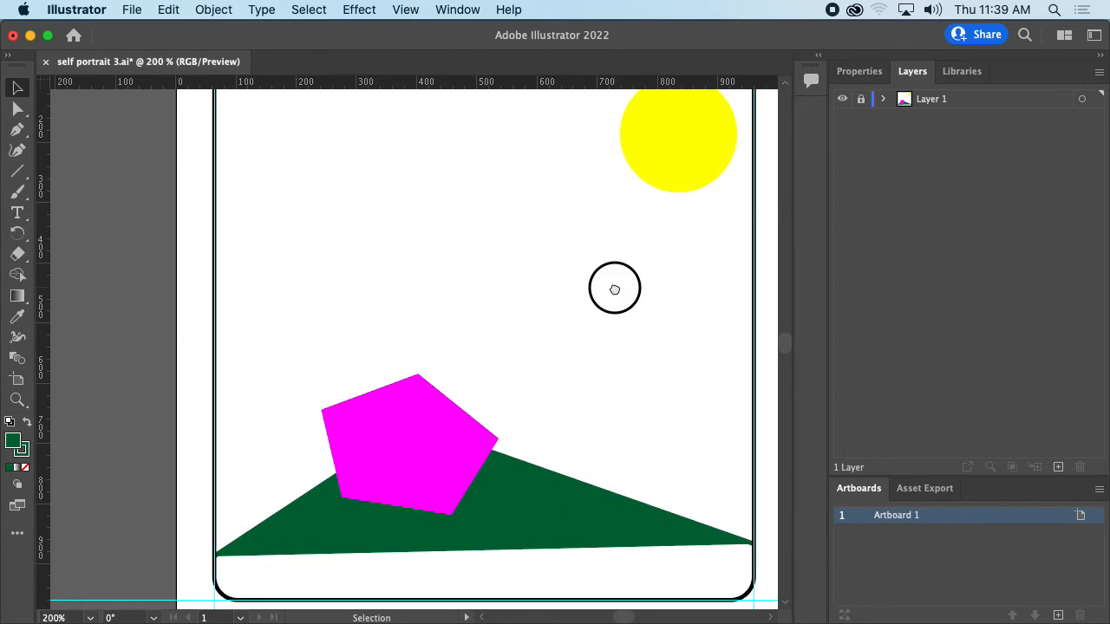
{"action": "scroll", "coordinate": [615, 290], "scroll_direction": "down", "scroll_amount": 3}
{"action": "scroll", "coordinate": [615, 290], "scroll_direction": "right", "scroll_amount": 2}
{"action": "key", "text": "super+minus"}
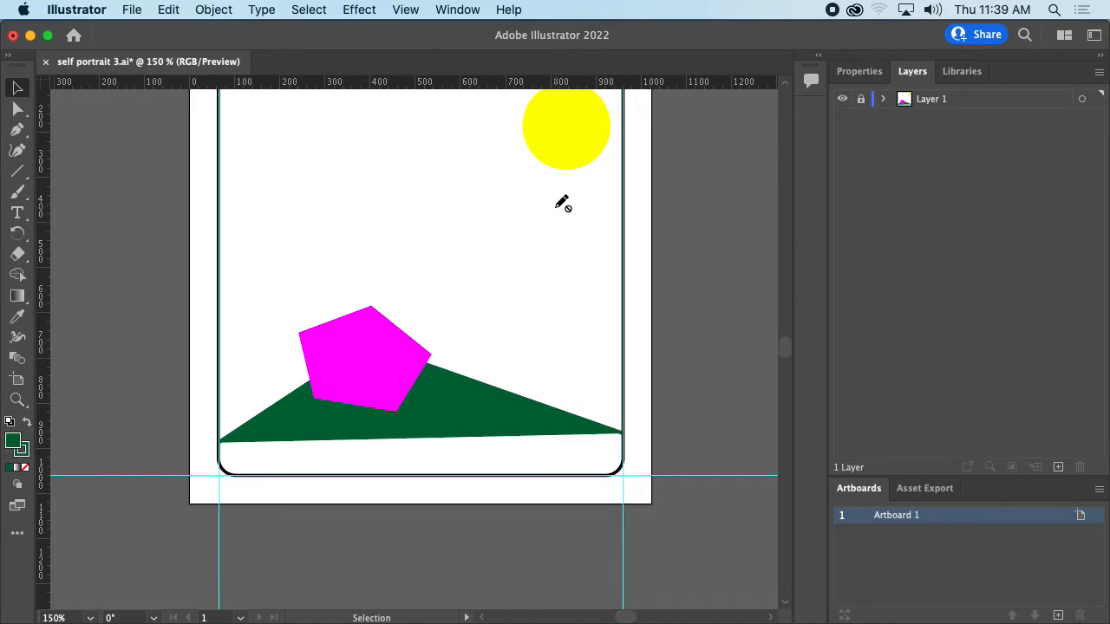
{"action": "left_click", "coordinate": [881, 100]}
{"action": "left_click", "coordinate": [950, 245]}
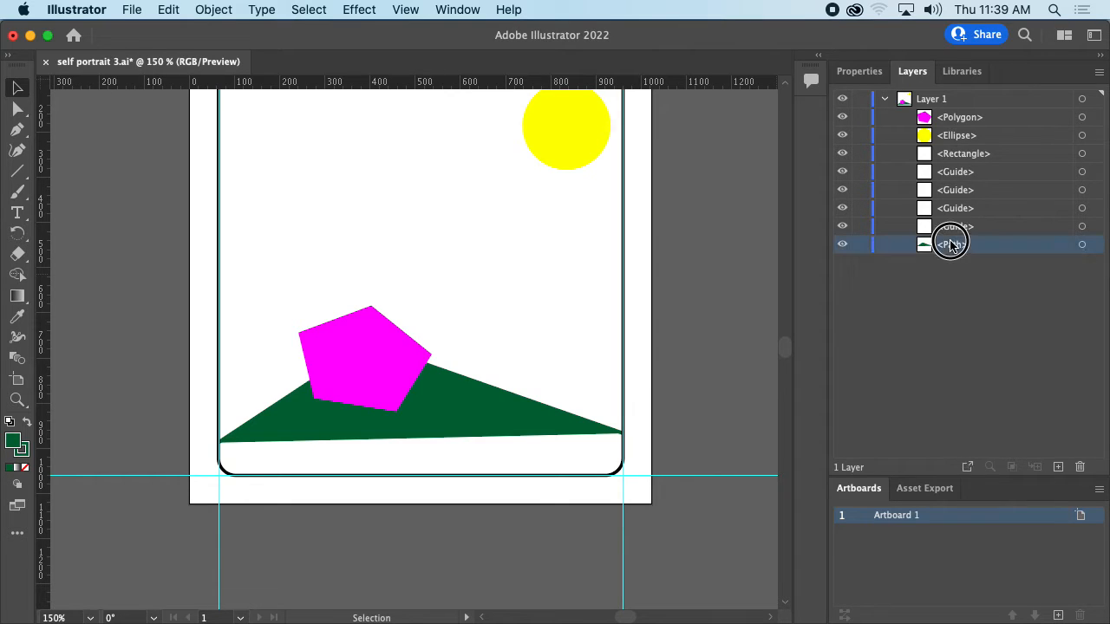
Move the green hill straight up so its base crosses the upper part of the magenta pentagon
{"action": "key", "text": "space"}
{"action": "left_click_drag", "start_coordinate": [491, 337], "coordinate": [560, 211]}
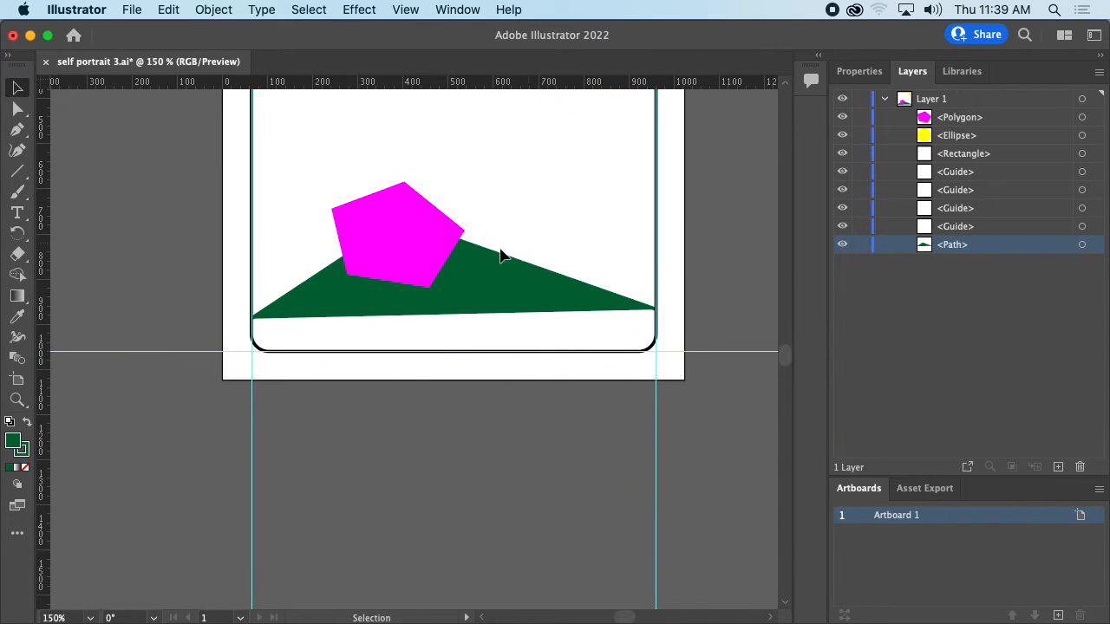
{"action": "left_click", "coordinate": [472, 308]}
{"action": "left_click_drag", "start_coordinate": [471, 277], "coordinate": [471, 178]}
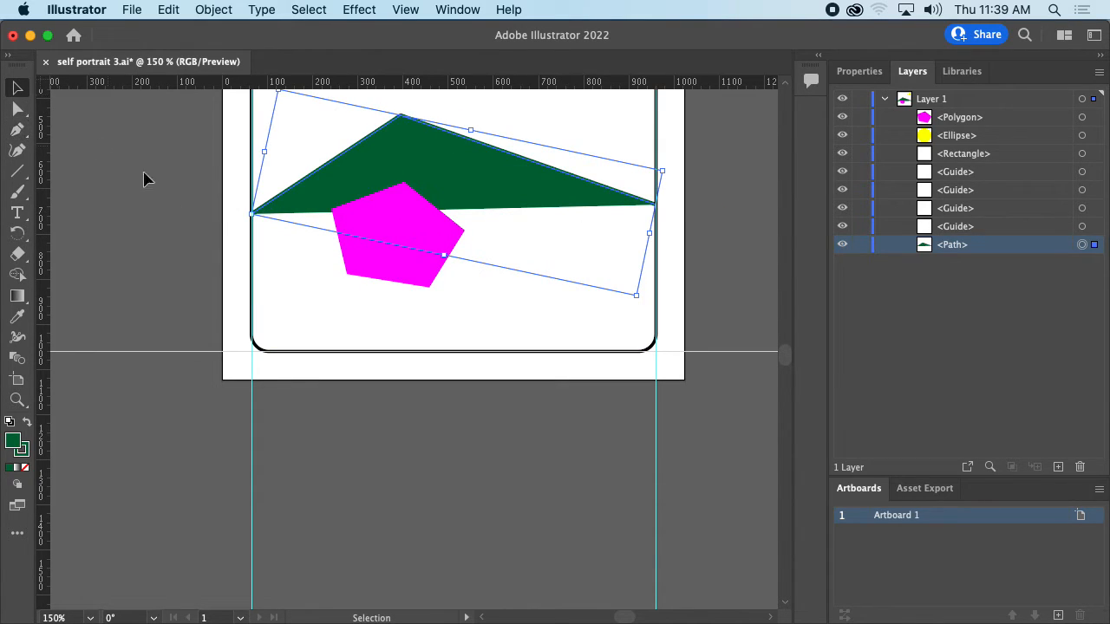
With Direct Selection, shift the hill off the frame's left edge and pull its right corner inward to shorten it
{"action": "left_click", "coordinate": [17, 109]}
{"action": "left_click_drag", "start_coordinate": [254, 218], "coordinate": [305, 176]}
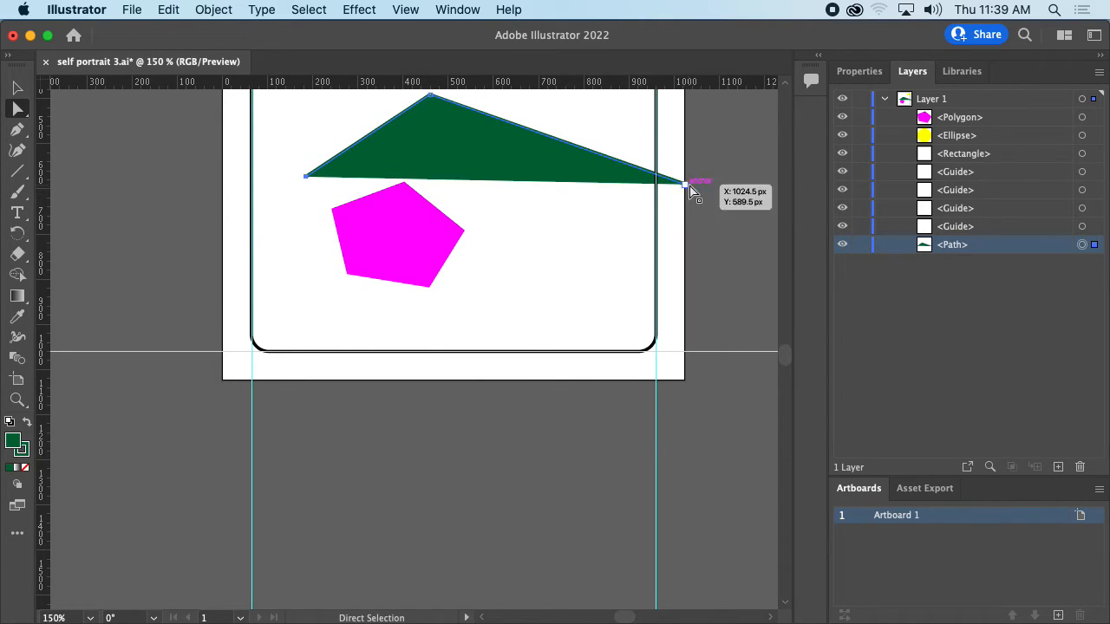
{"action": "left_click_drag", "start_coordinate": [685, 185], "coordinate": [544, 185]}
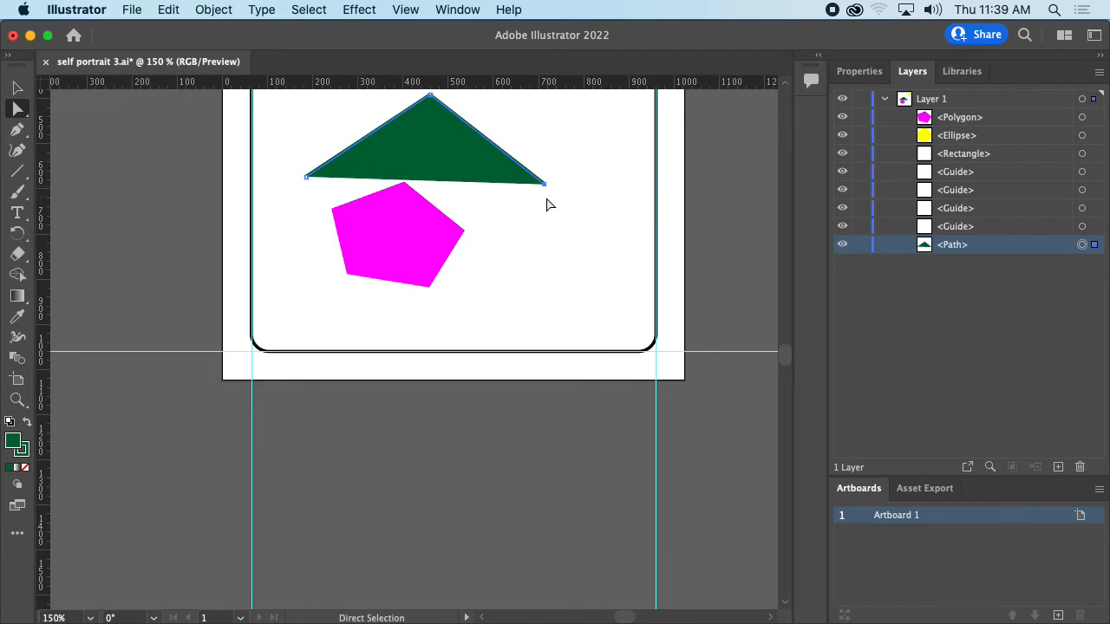
{"action": "left_click_drag", "start_coordinate": [426, 163], "coordinate": [438, 194]}
Move the magenta pentagon up beside the frame's right edge and the green hill down to the left
{"action": "left_click_drag", "start_coordinate": [411, 228], "coordinate": [598, 140]}
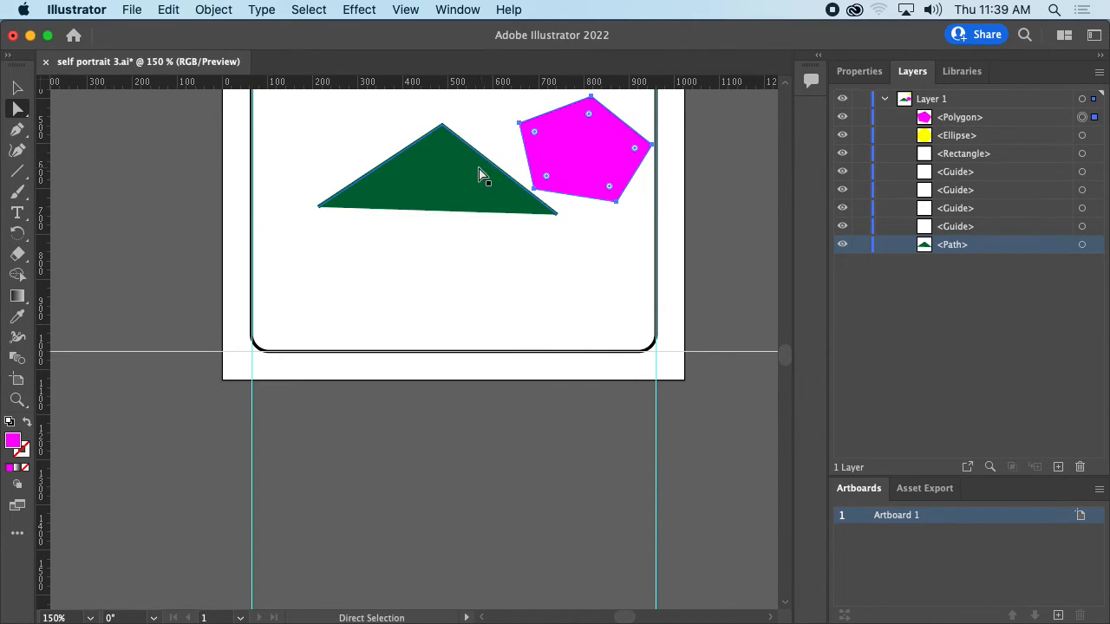
{"action": "left_click_drag", "start_coordinate": [480, 174], "coordinate": [373, 239]}
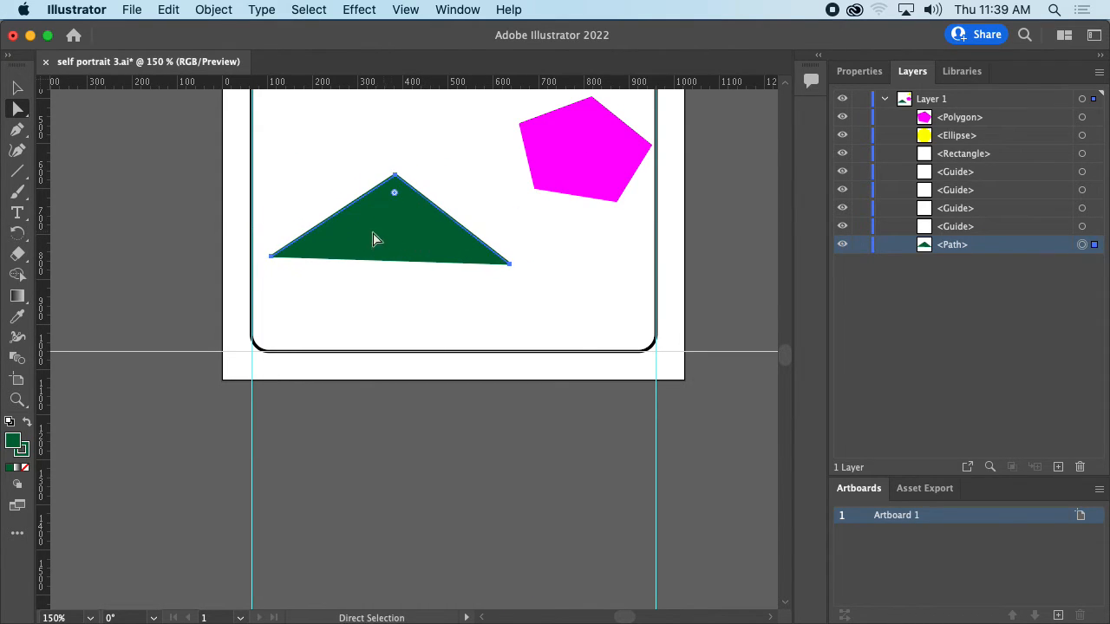
Reshape the hill into a narrower, steeper triangle with its left corner on the frame's left guide
{"action": "left_click_drag", "start_coordinate": [277, 258], "coordinate": [252, 262]}
{"action": "left_click", "coordinate": [308, 264]}
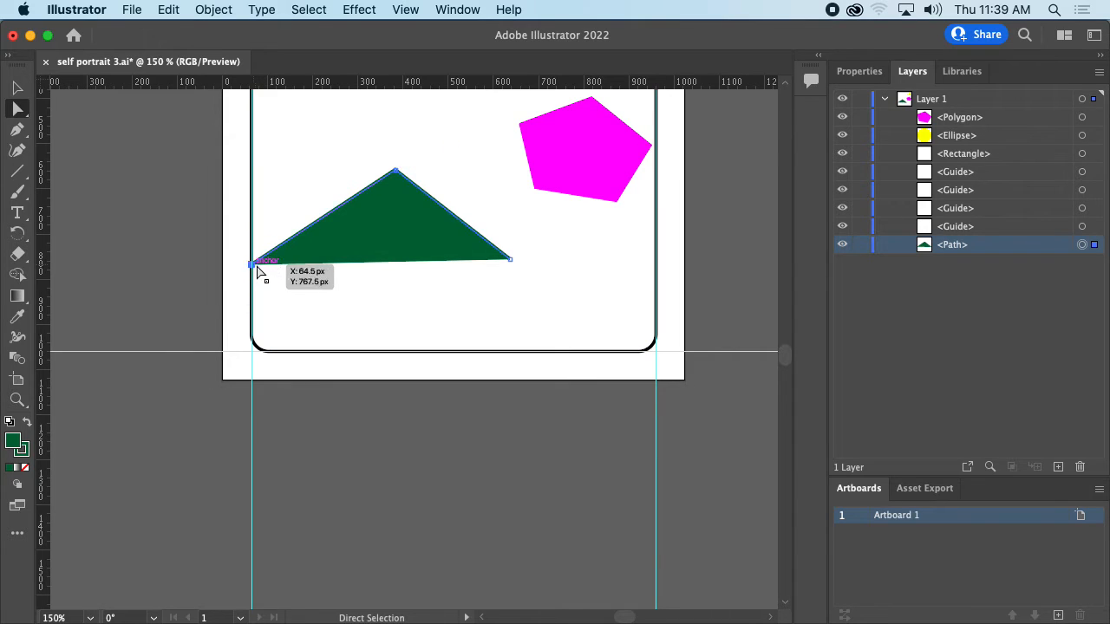
{"action": "left_click_drag", "start_coordinate": [395, 172], "coordinate": [338, 156]}
{"action": "left_click_drag", "start_coordinate": [511, 259], "coordinate": [404, 251]}
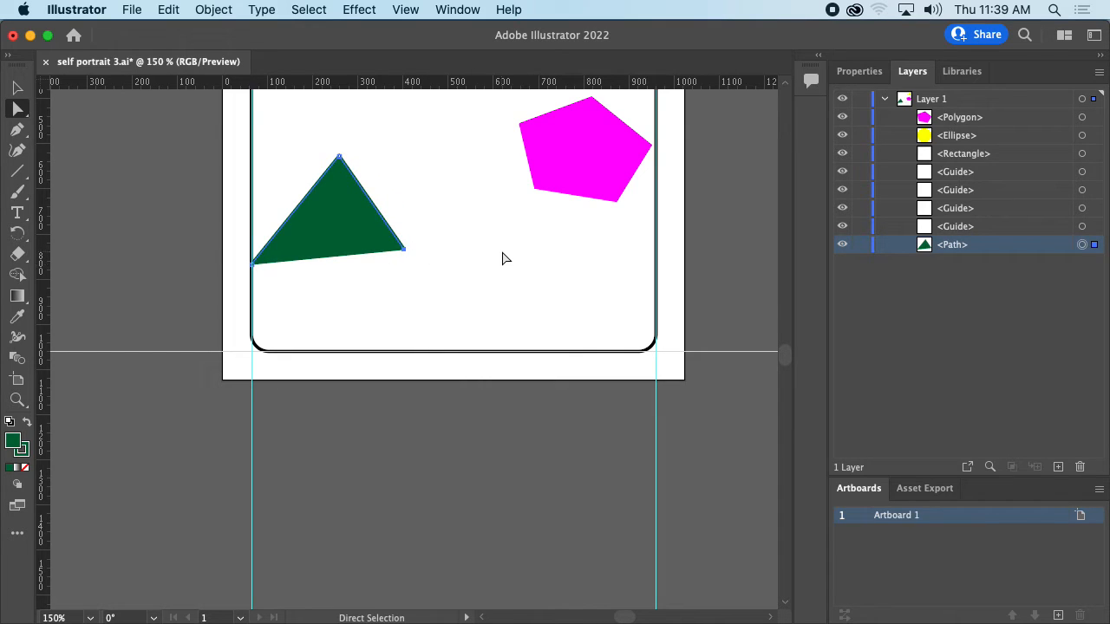
{"action": "key", "text": "Tab"}
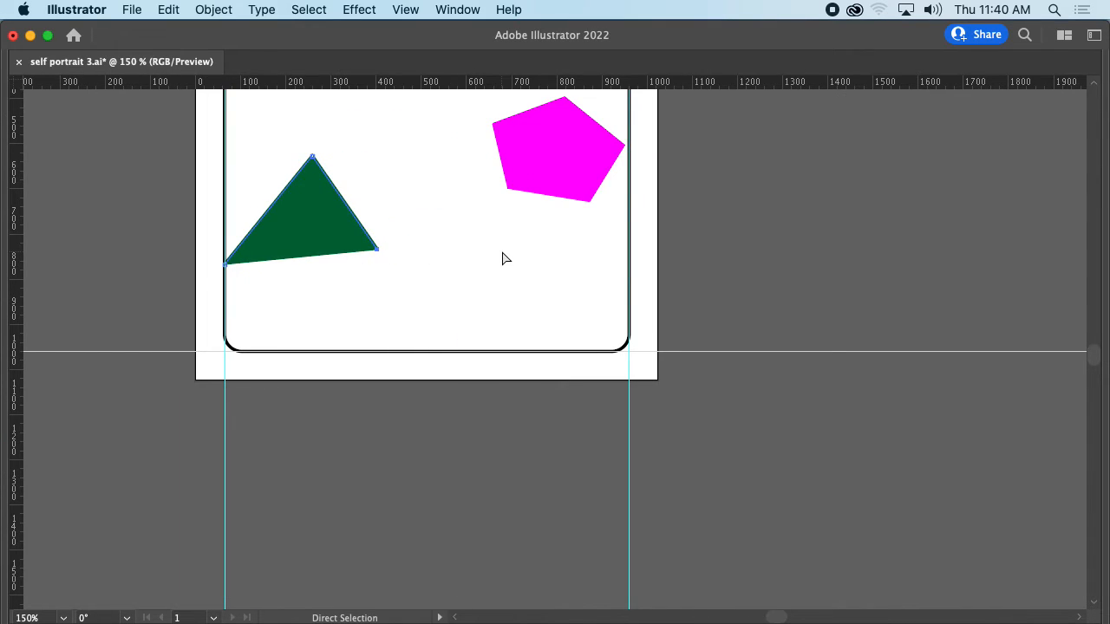
{"action": "key", "text": "Tab"}
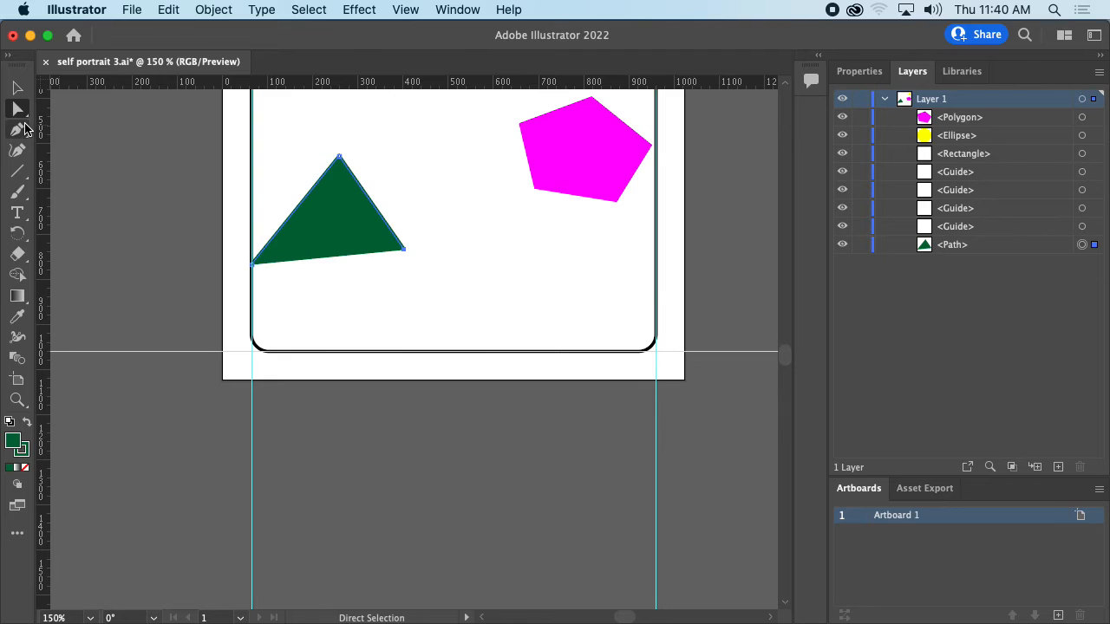
Try drawing a separate four-point green shape with the Pen tool beside the hill, and undo it point by point
{"action": "left_click", "coordinate": [17, 130]}
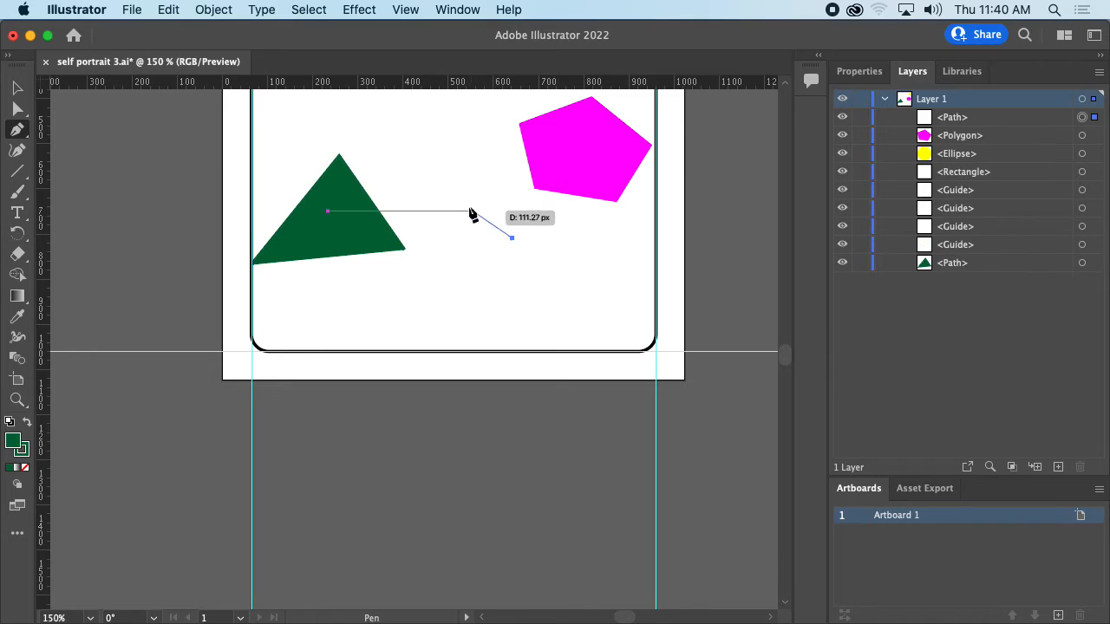
{"action": "left_click", "coordinate": [443, 168]}
{"action": "left_click", "coordinate": [512, 237]}
{"action": "left_click", "coordinate": [430, 288]}
{"action": "left_click", "coordinate": [512, 304]}
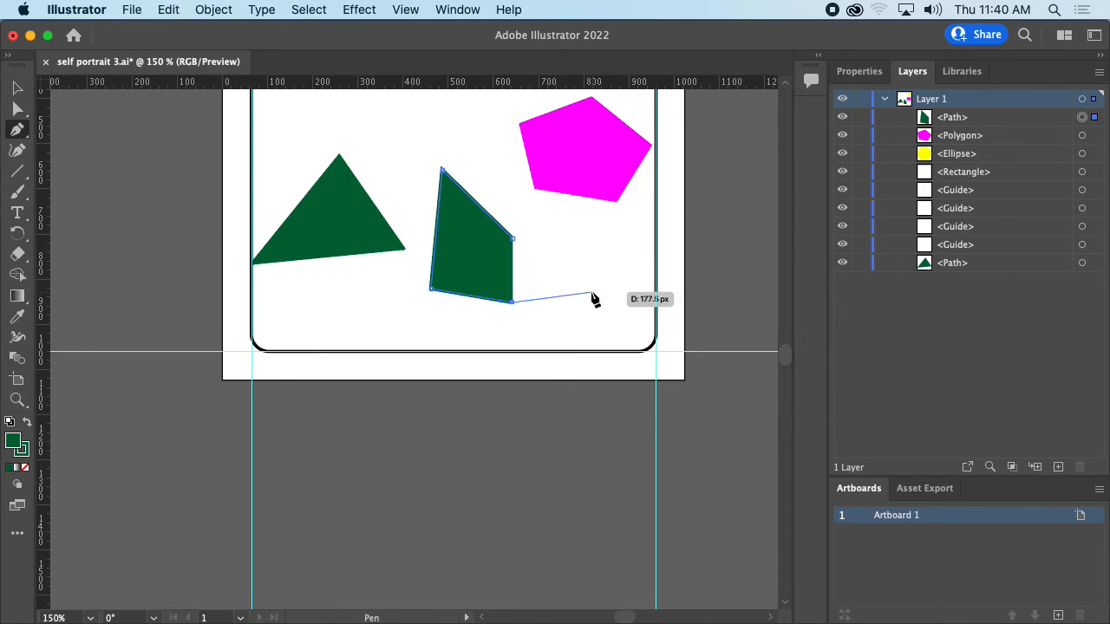
{"action": "key", "text": "super+z"}
{"action": "key", "text": "super+z"}
{"action": "key", "text": "super+z"}
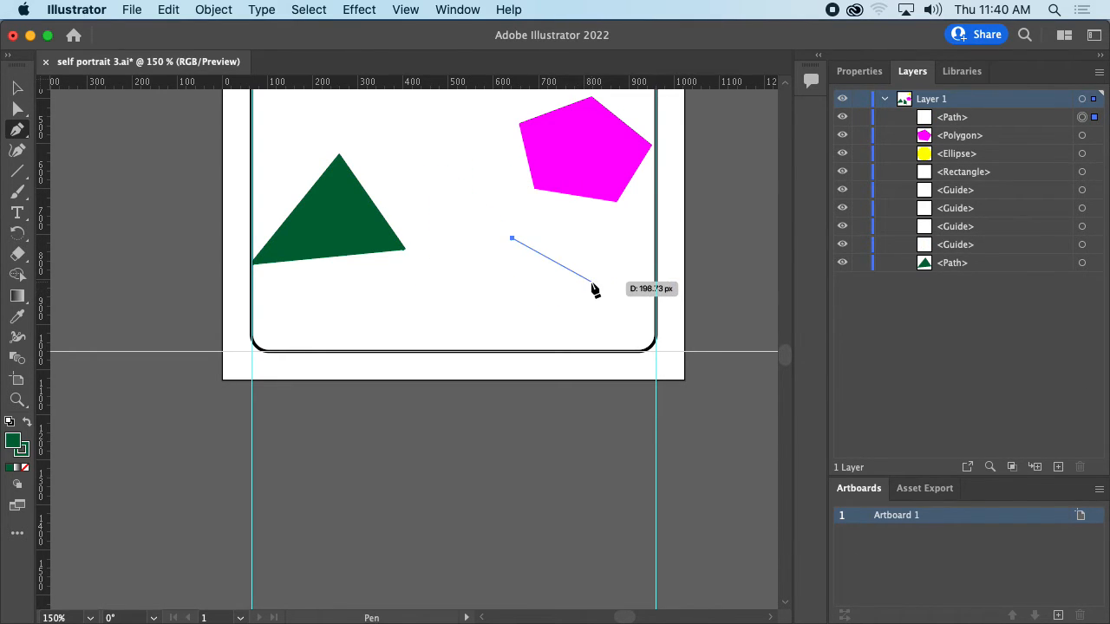
{"action": "key", "text": "super+z"}
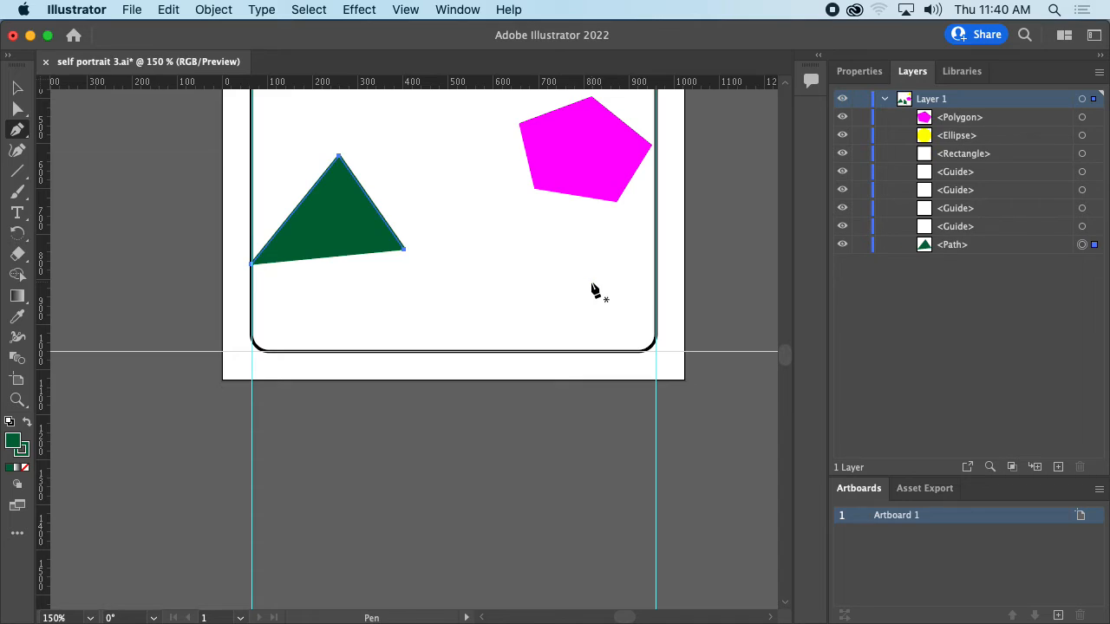
With the Pen tool, extend the hill from its right corner with two more peaks, ending on the frame's right guide
{"action": "left_click", "coordinate": [405, 251]}
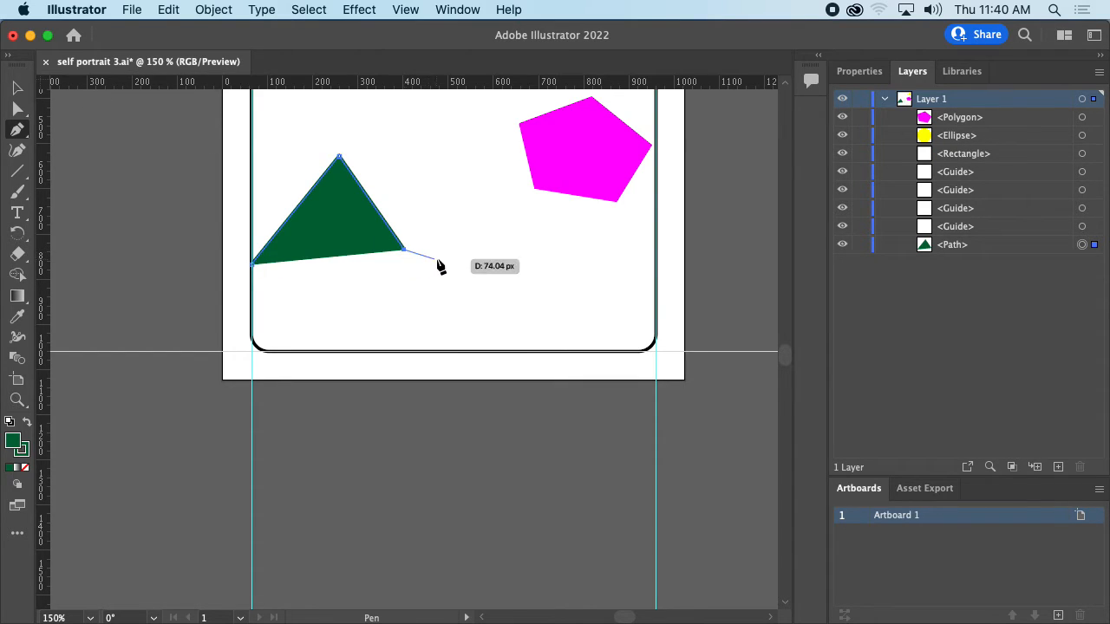
{"action": "left_click", "coordinate": [474, 180]}
{"action": "left_click", "coordinate": [534, 232]}
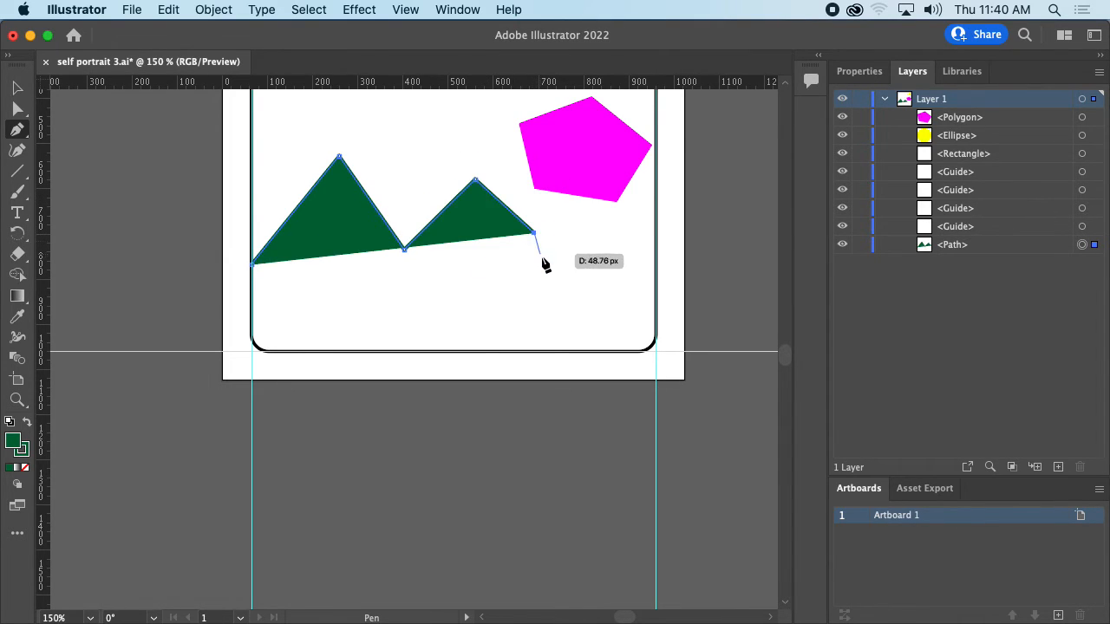
{"action": "left_click", "coordinate": [614, 213]}
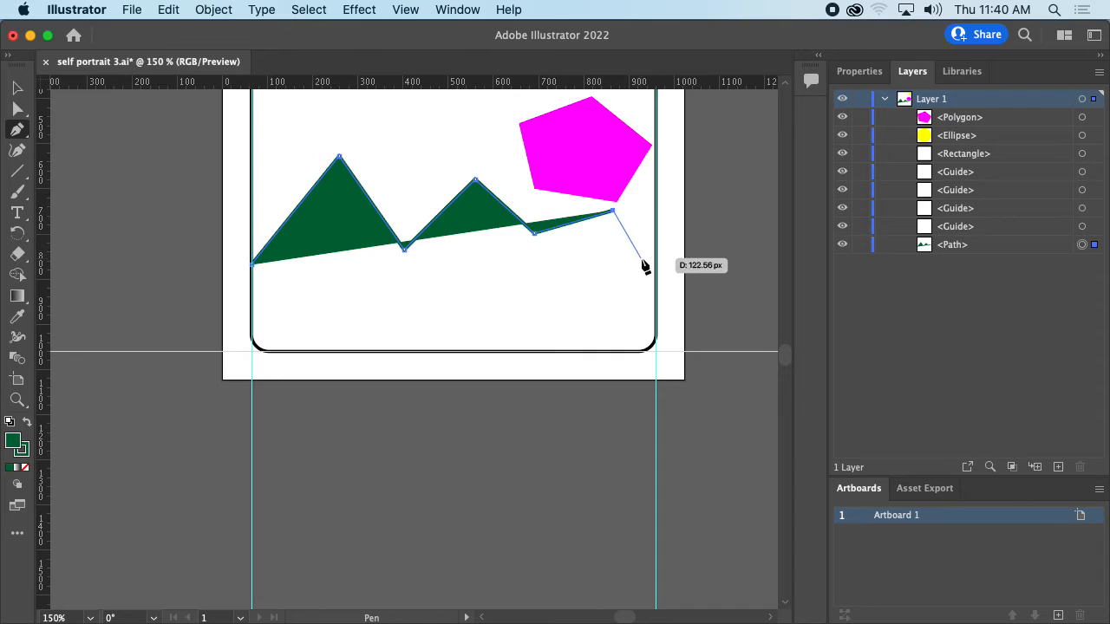
{"action": "left_click", "coordinate": [656, 259]}
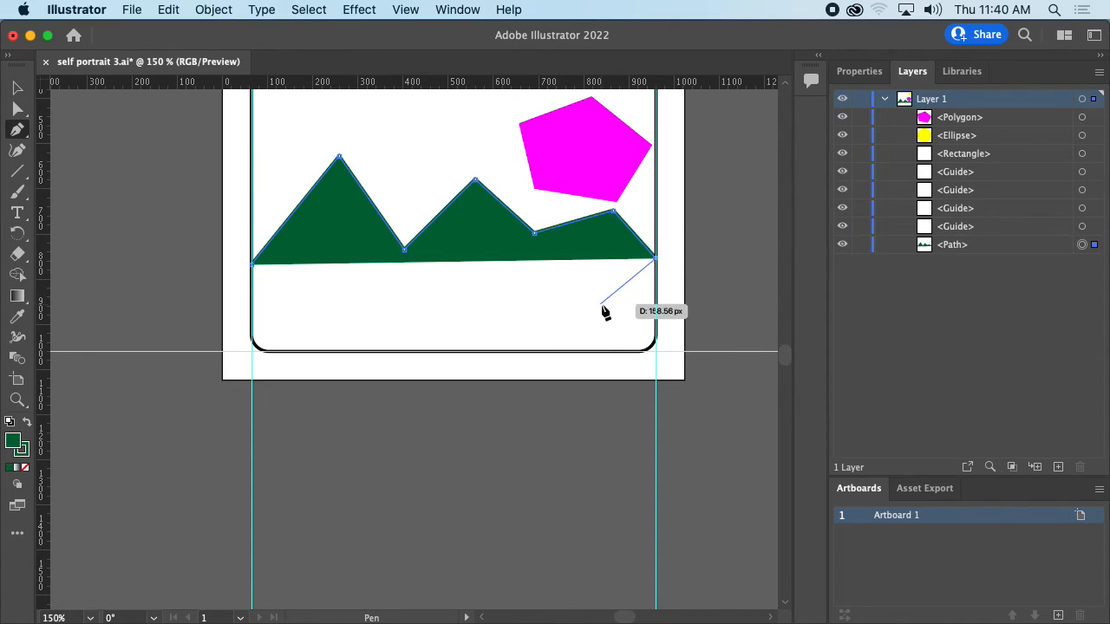
Carry the path down the right guide to the bottom guide and across to the frame's lower-left corner, then end the path
{"action": "left_click", "coordinate": [655, 335]}
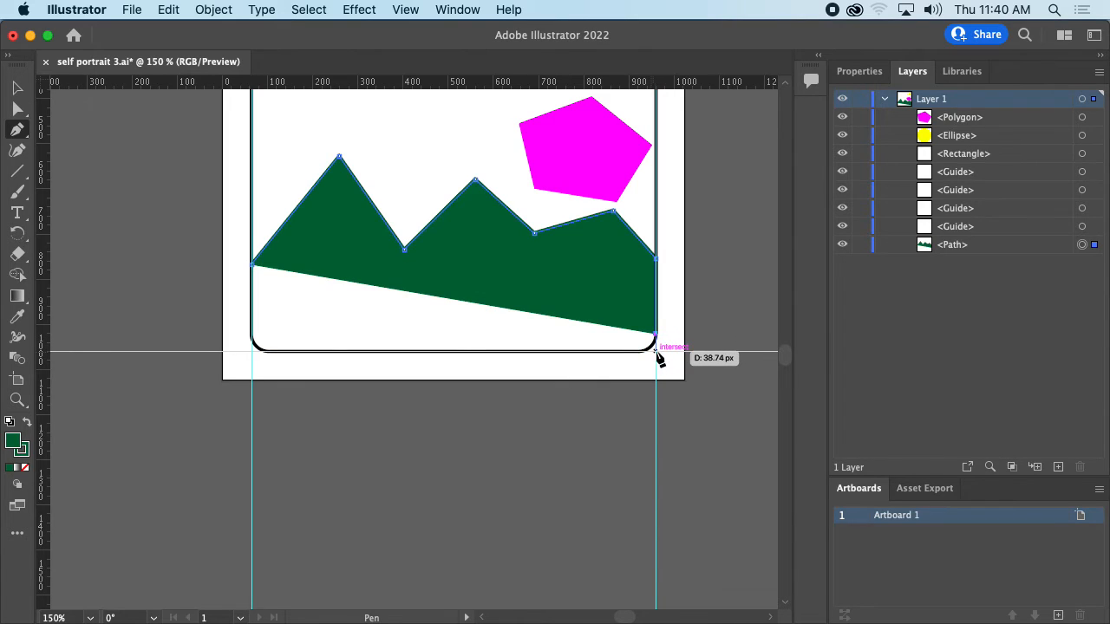
{"action": "left_click", "coordinate": [657, 351]}
{"action": "left_click", "coordinate": [252, 351]}
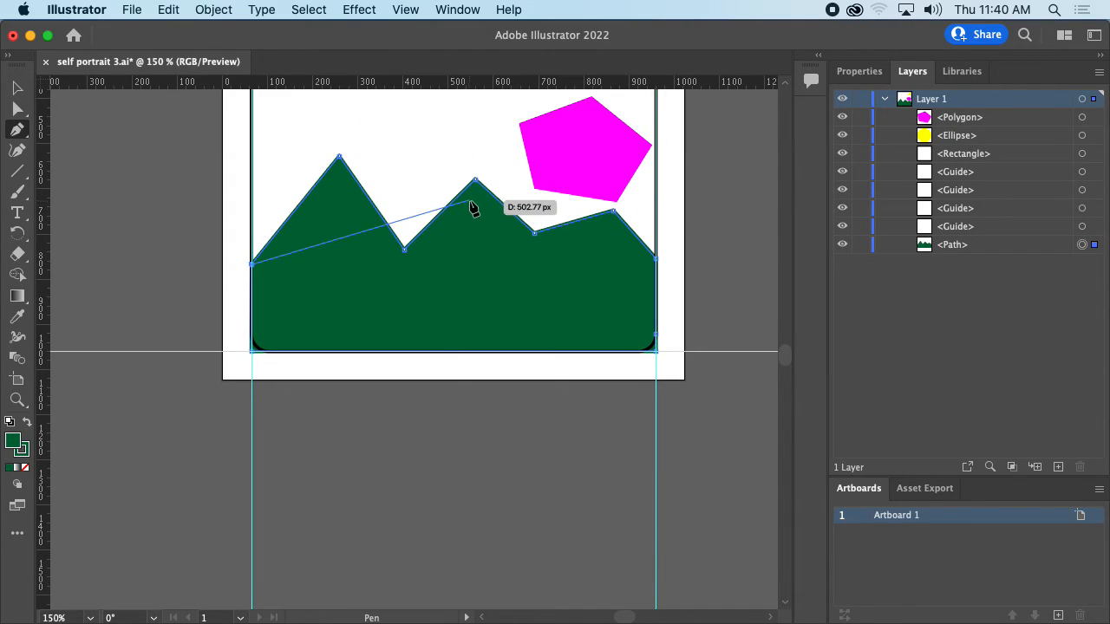
{"action": "key", "text": "Escape"}
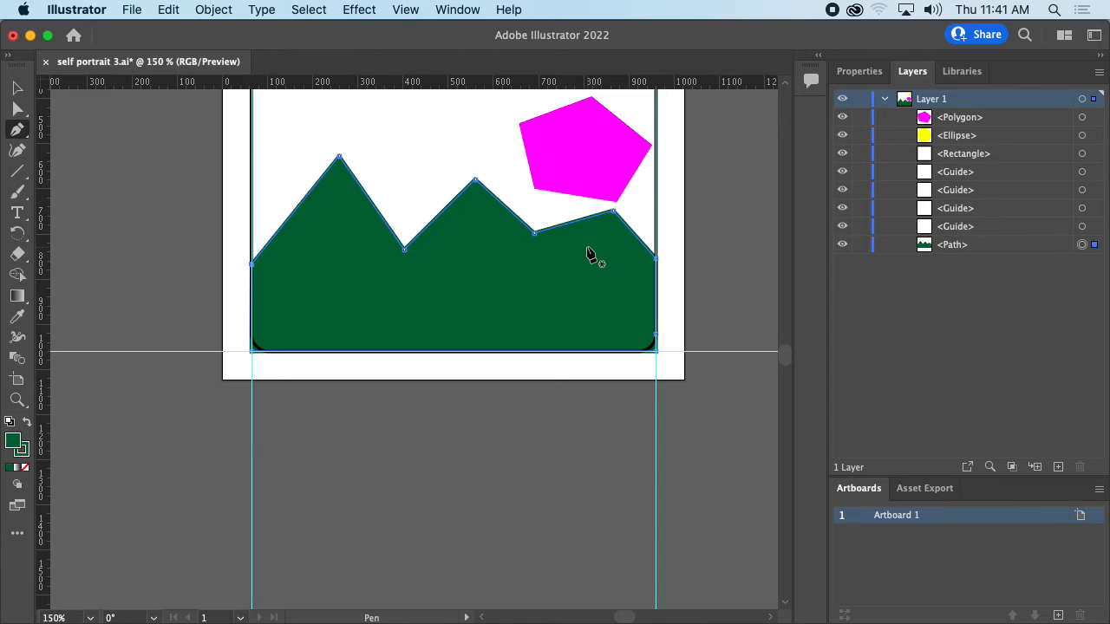
With Direct Selection, shift the mountain range's first peak and the valley beside it toward the frame's left edge
{"action": "key", "text": "super+equal"}
{"action": "key", "text": "super+equal"}
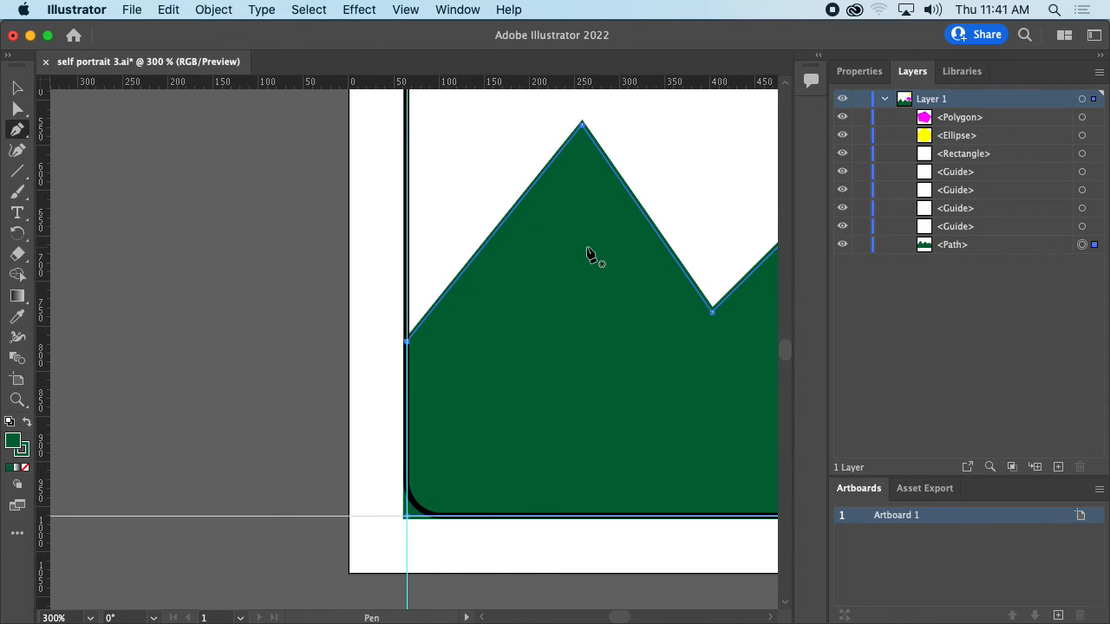
{"action": "key", "text": "space"}
{"action": "left_click_drag", "start_coordinate": [583, 350], "coordinate": [324, 315]}
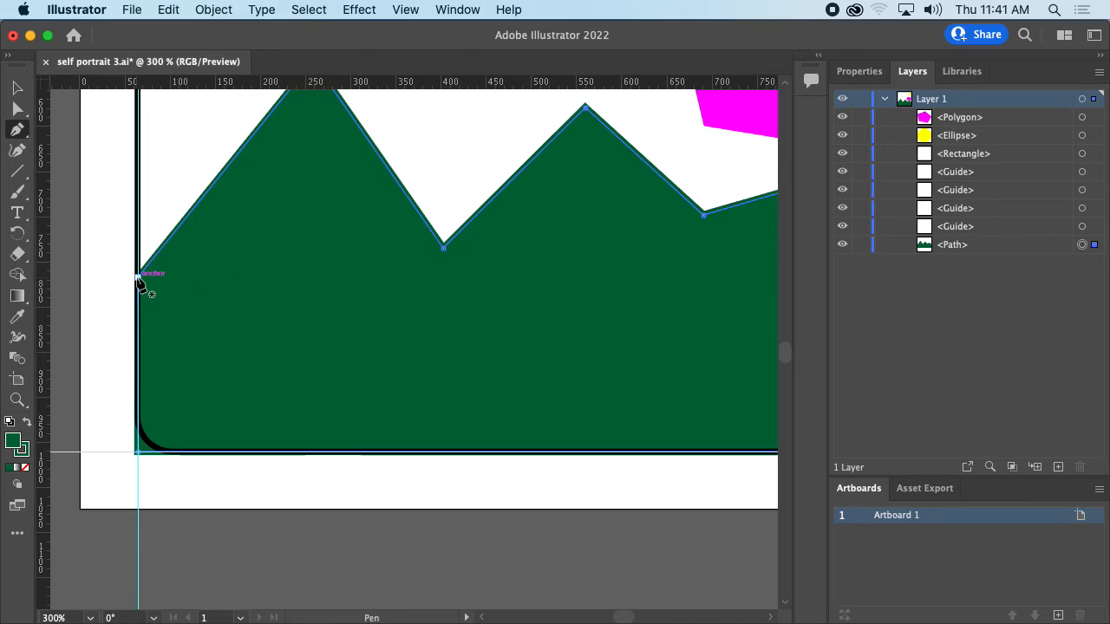
{"action": "left_click", "coordinate": [18, 89]}
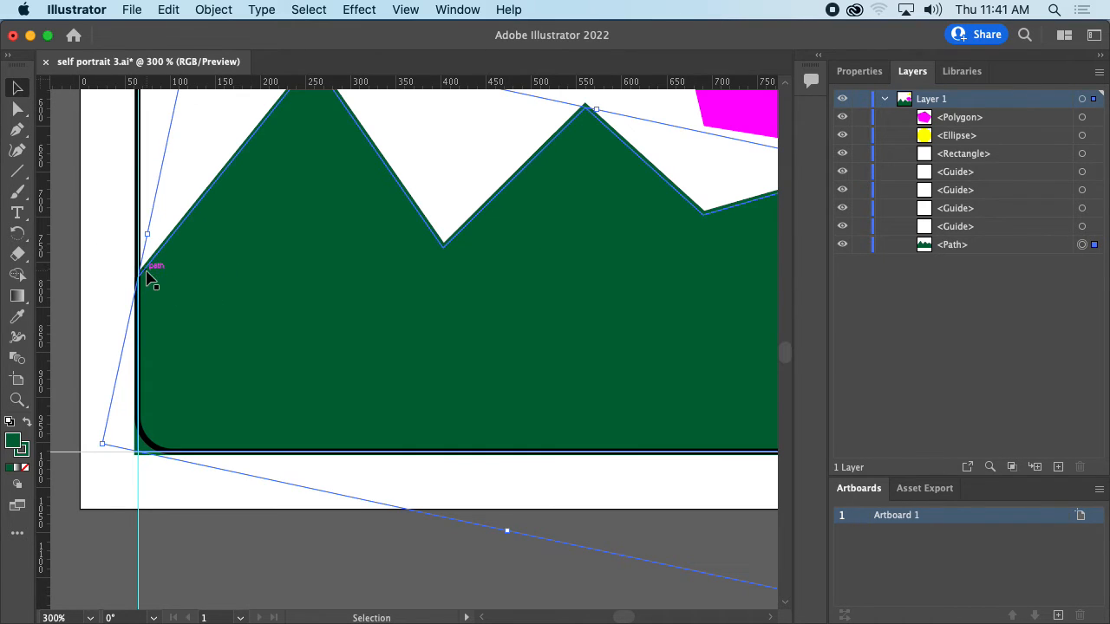
{"action": "left_click", "coordinate": [121, 205]}
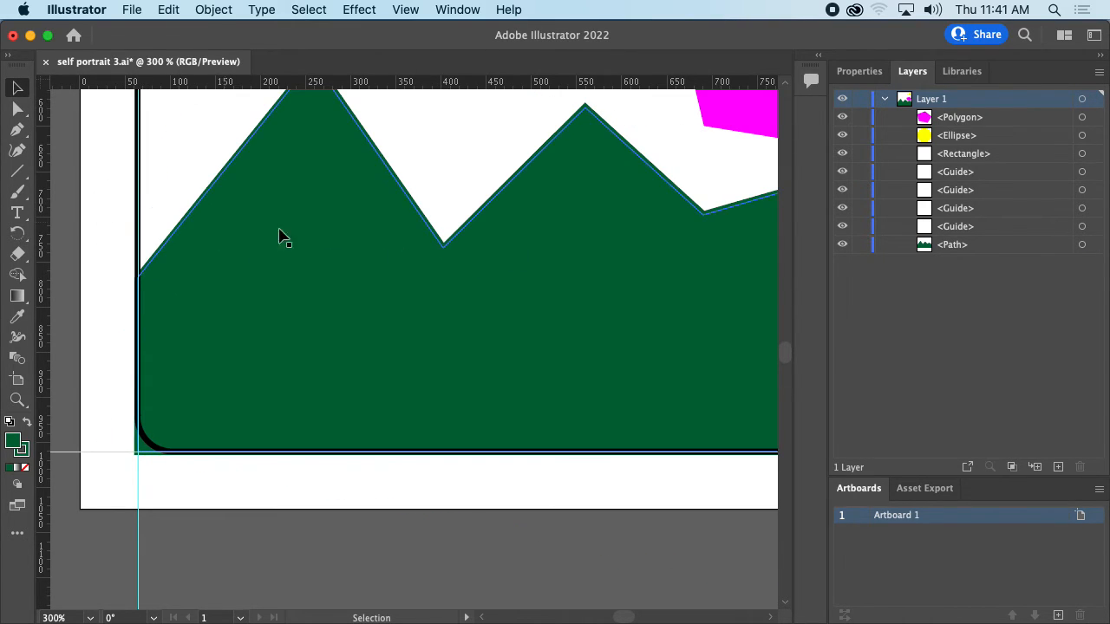
{"action": "left_click", "coordinate": [18, 108]}
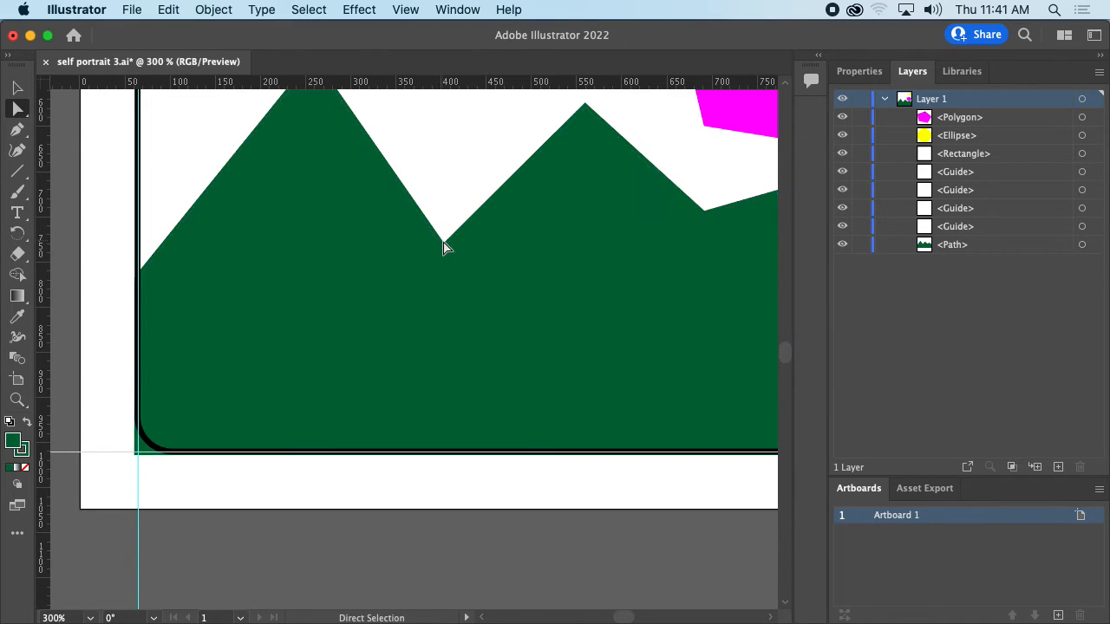
{"action": "left_click_drag", "start_coordinate": [446, 248], "coordinate": [377, 213]}
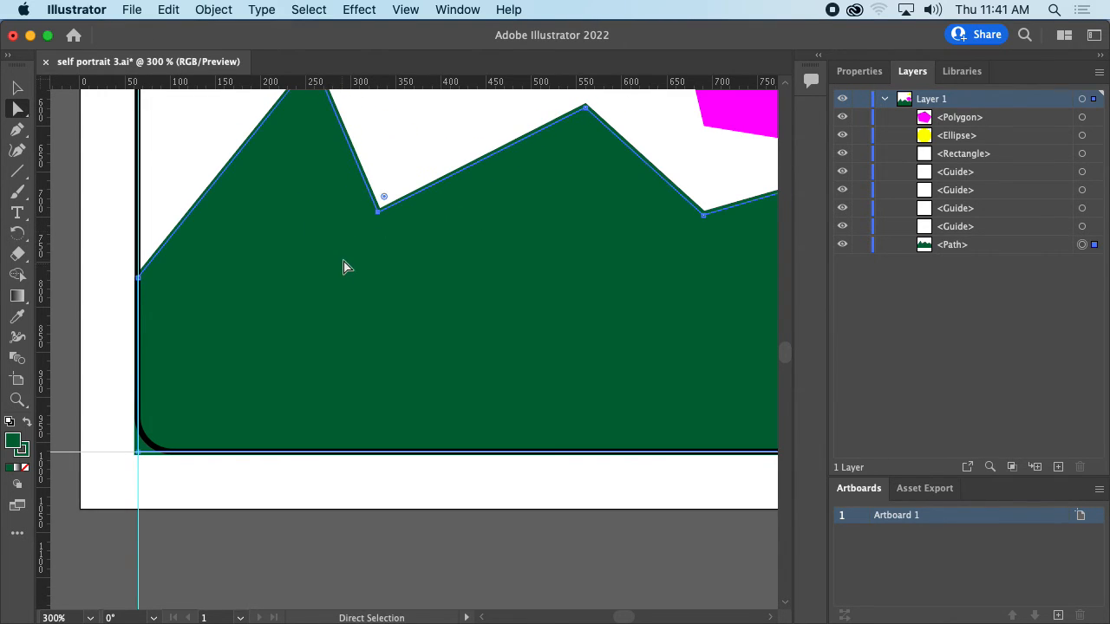
{"action": "left_click_drag", "start_coordinate": [345, 265], "coordinate": [488, 387]}
{"action": "left_click_drag", "start_coordinate": [450, 170], "coordinate": [329, 212]}
{"action": "left_click_drag", "start_coordinate": [514, 323], "coordinate": [476, 346]}
{"action": "left_click_drag", "start_coordinate": [331, 212], "coordinate": [371, 196]}
Shift the second peak, second valley and third peak leftward along the ridge to space the mountains more evenly
{"action": "left_click_drag", "start_coordinate": [719, 221], "coordinate": [511, 233]}
{"action": "left_click_drag", "start_coordinate": [571, 342], "coordinate": [328, 300]}
{"action": "left_click_drag", "start_coordinate": [597, 285], "coordinate": [511, 300]}
{"action": "left_click_drag", "start_coordinate": [702, 325], "coordinate": [530, 321]}
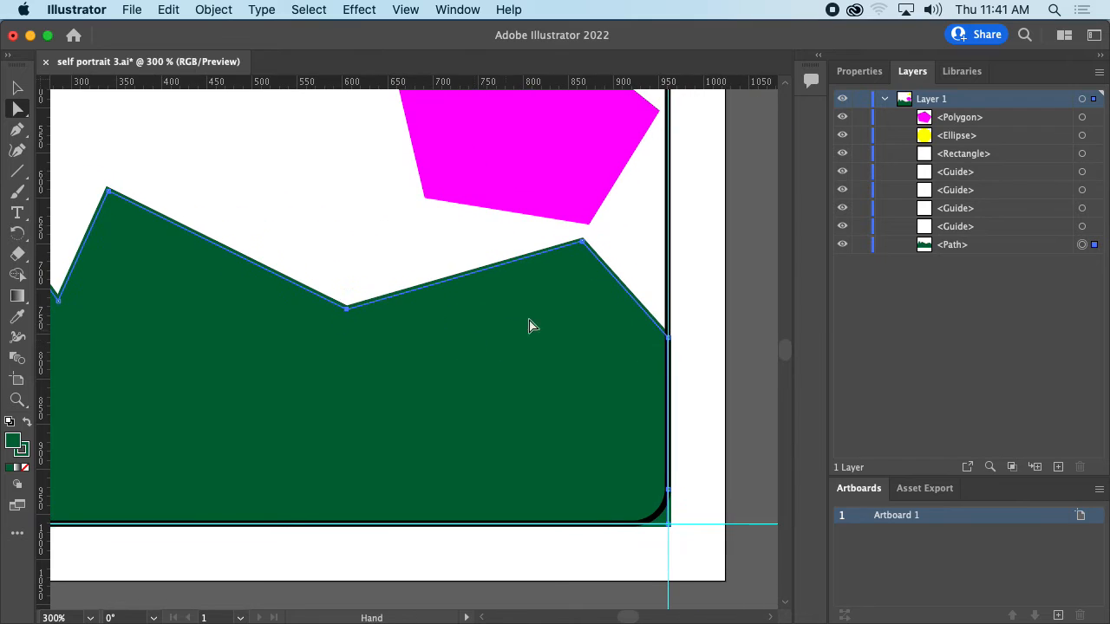
{"action": "left_click_drag", "start_coordinate": [585, 242], "coordinate": [484, 246]}
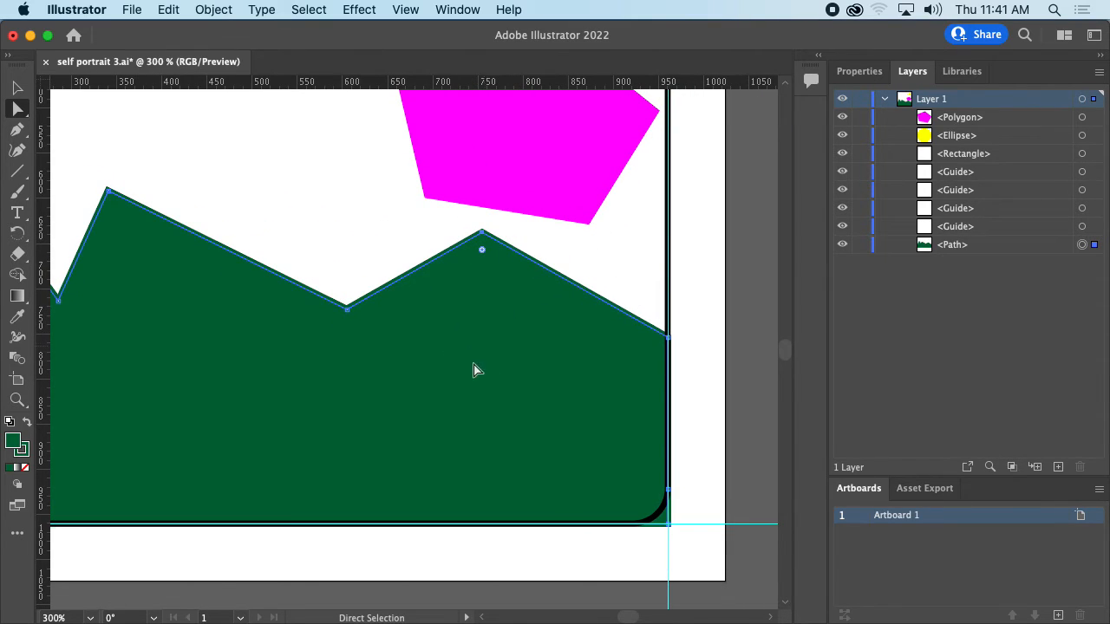
{"action": "left_click_drag", "start_coordinate": [282, 355], "coordinate": [464, 349]}
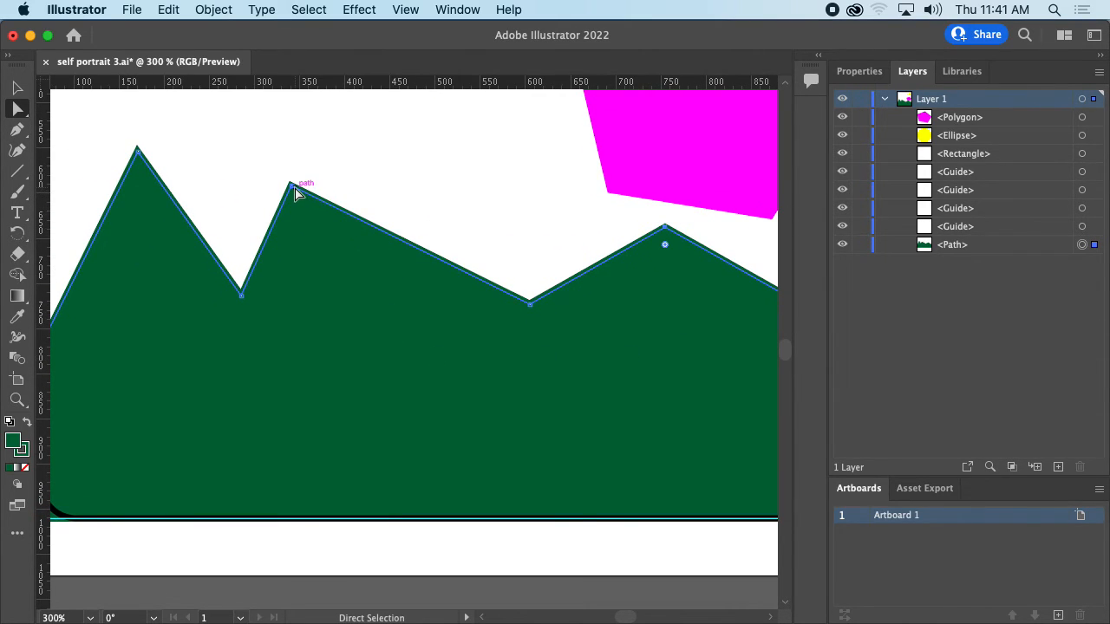
{"action": "left_click_drag", "start_coordinate": [292, 185], "coordinate": [390, 191]}
Add an anchor point on the second peak's right slope and pull it down, shifting the second valley and third peak rightward
{"action": "left_click", "coordinate": [15, 131]}
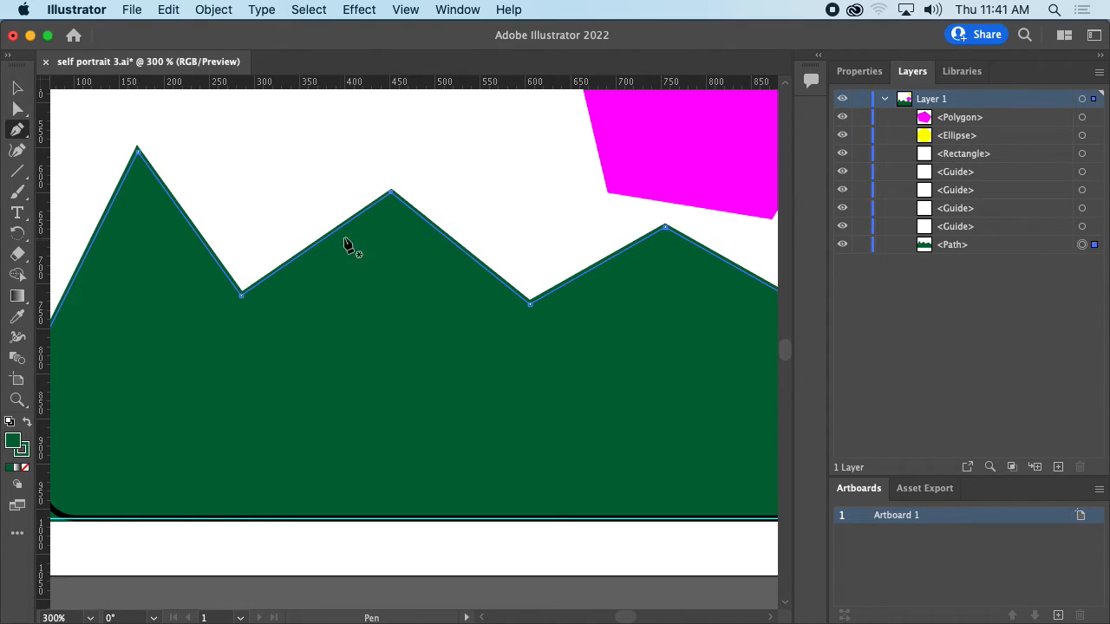
{"action": "left_click", "coordinate": [460, 249]}
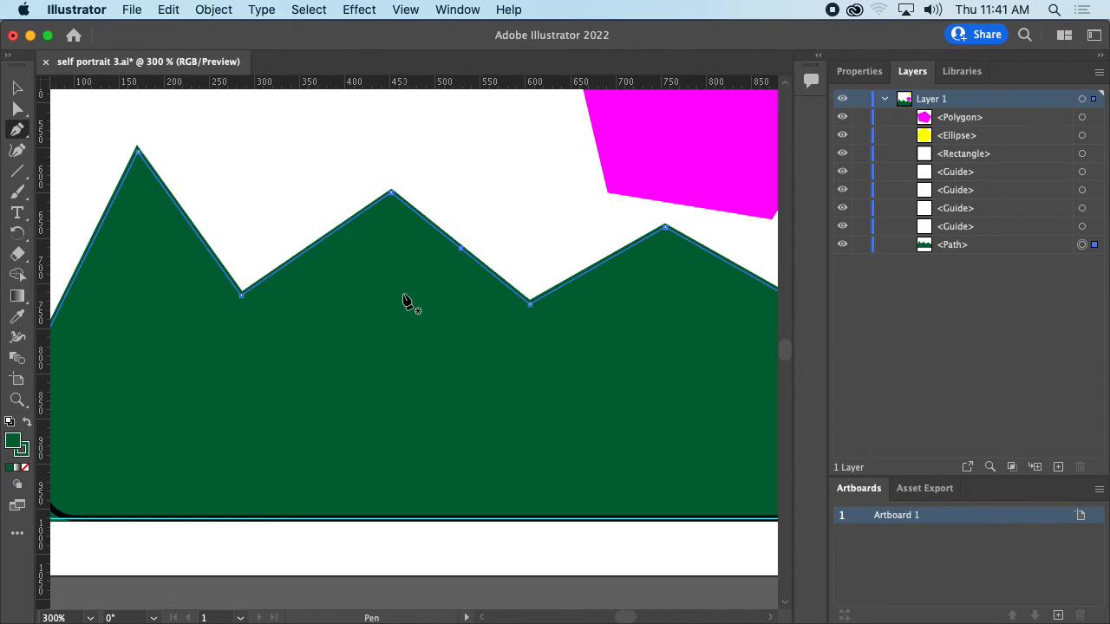
{"action": "left_click", "coordinate": [26, 111]}
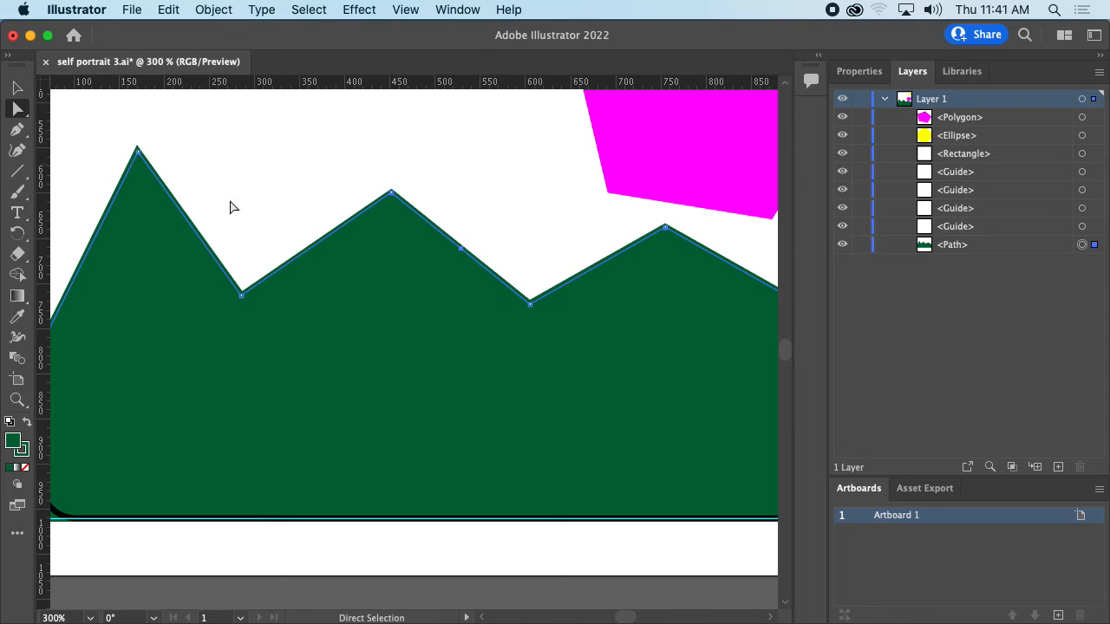
{"action": "left_click_drag", "start_coordinate": [461, 249], "coordinate": [457, 285]}
{"action": "left_click_drag", "start_coordinate": [532, 306], "coordinate": [606, 285]}
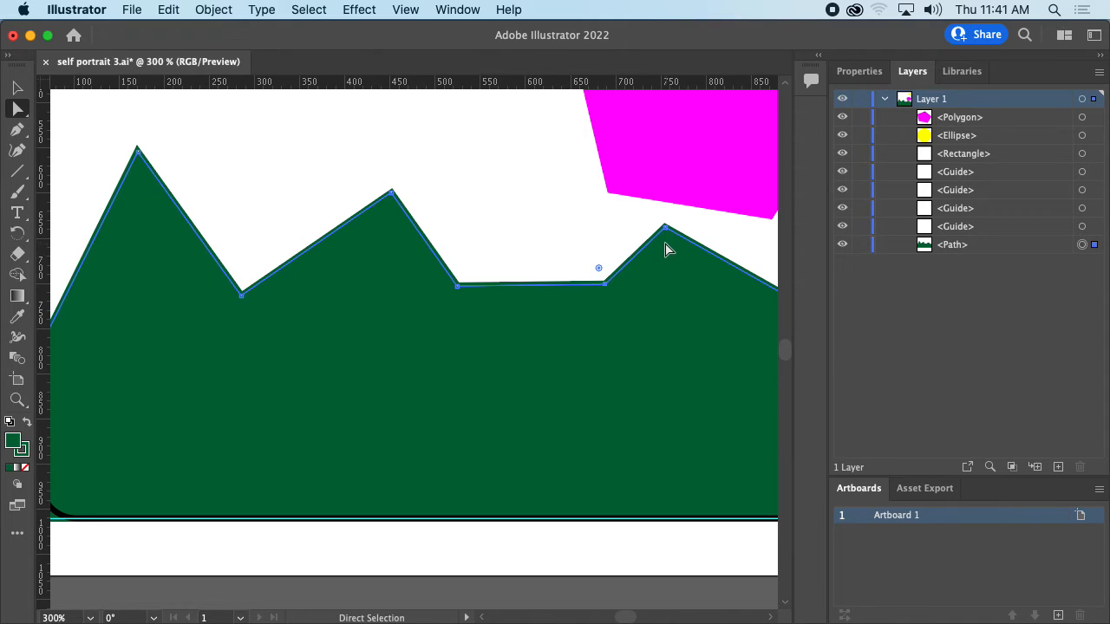
{"action": "left_click_drag", "start_coordinate": [666, 228], "coordinate": [694, 222]}
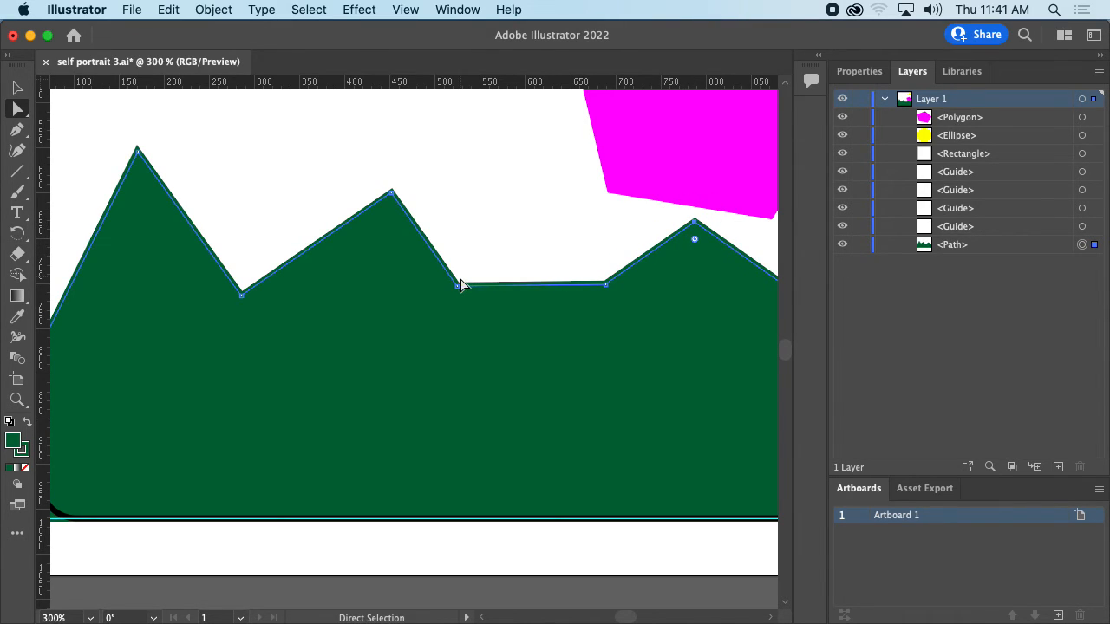
{"action": "mouse_move", "coordinate": [461, 287]}
{"action": "left_mouse_down"}
{"action": "mouse_move", "coordinate": [466, 268]}
{"action": "mouse_move", "coordinate": [458, 274]}
{"action": "left_mouse_up"}
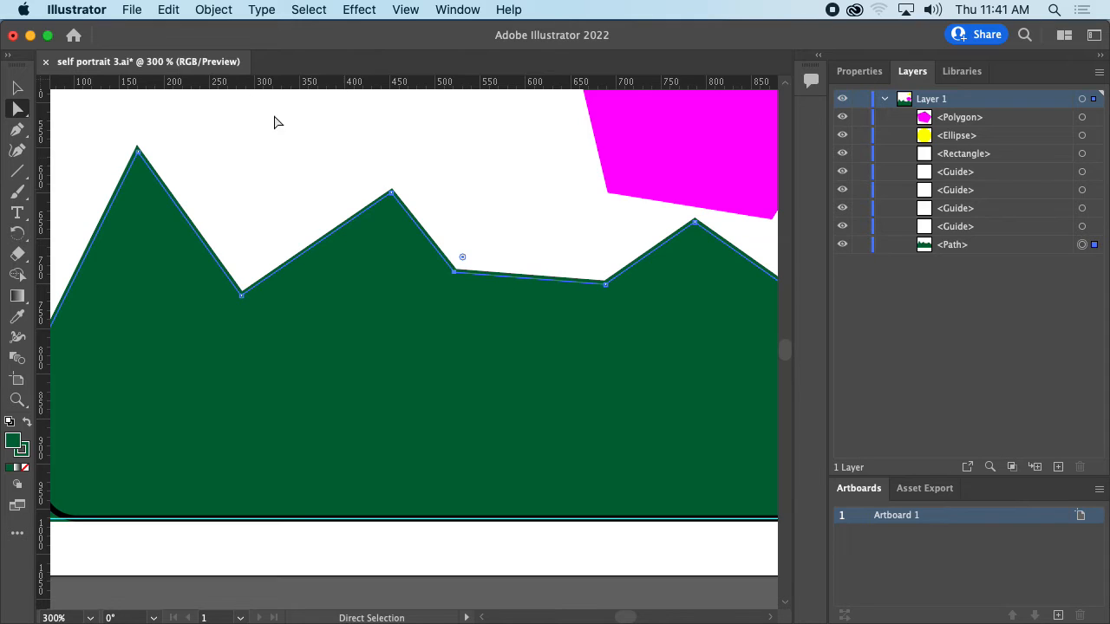
Remove the added anchor point with the Pen tool and raise the second peak, making it the tallest of the three
{"action": "left_click", "coordinate": [17, 129]}
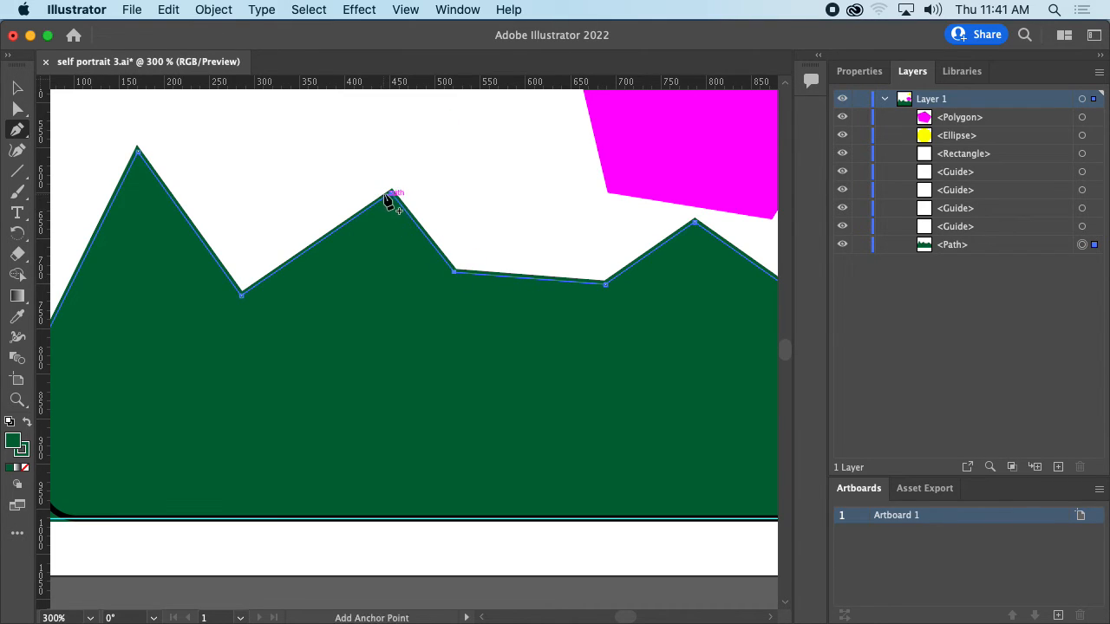
{"action": "left_click", "coordinate": [453, 272]}
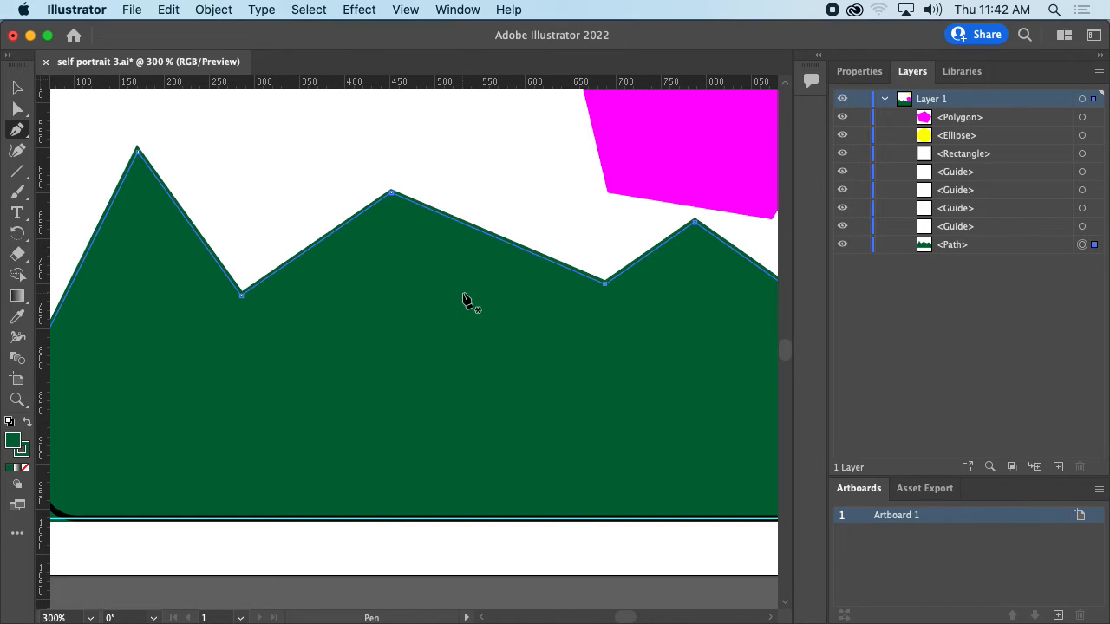
{"action": "scroll", "coordinate": [463, 287], "scroll_direction": "right", "scroll_amount": 2}
{"action": "scroll", "coordinate": [434, 225], "scroll_direction": "left", "scroll_amount": 5}
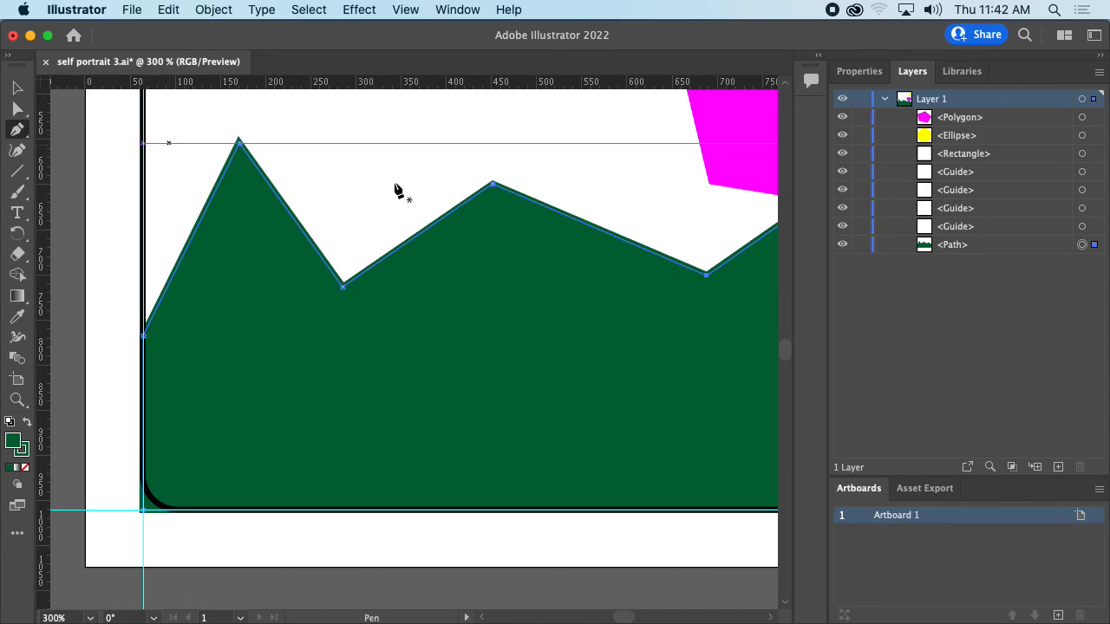
{"action": "left_click_drag", "start_coordinate": [566, 284], "coordinate": [486, 302]}
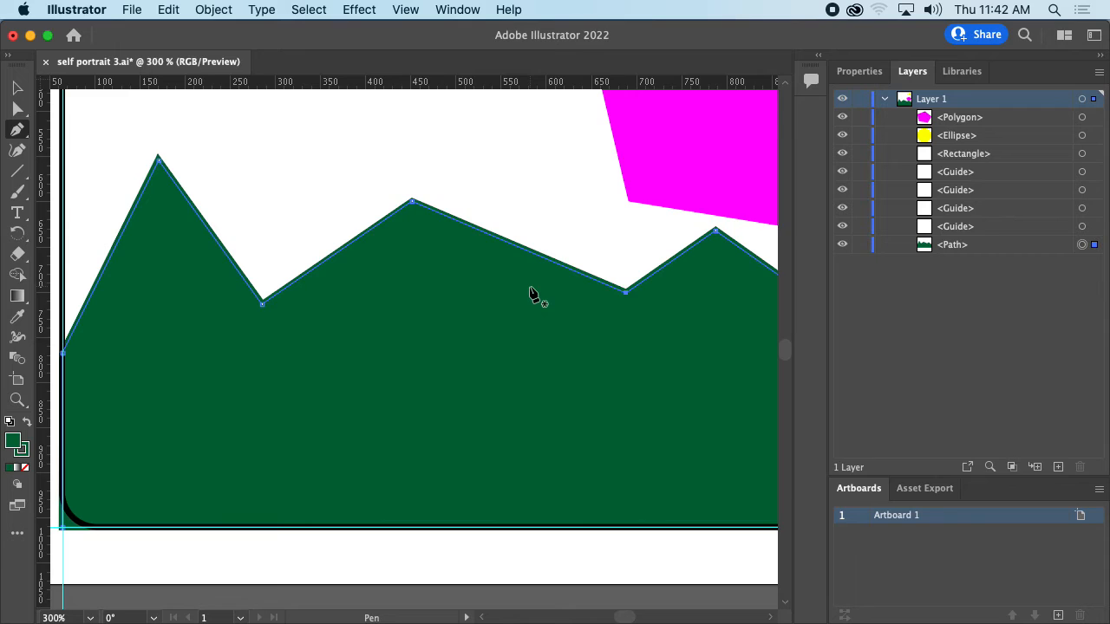
{"action": "left_click", "coordinate": [18, 108]}
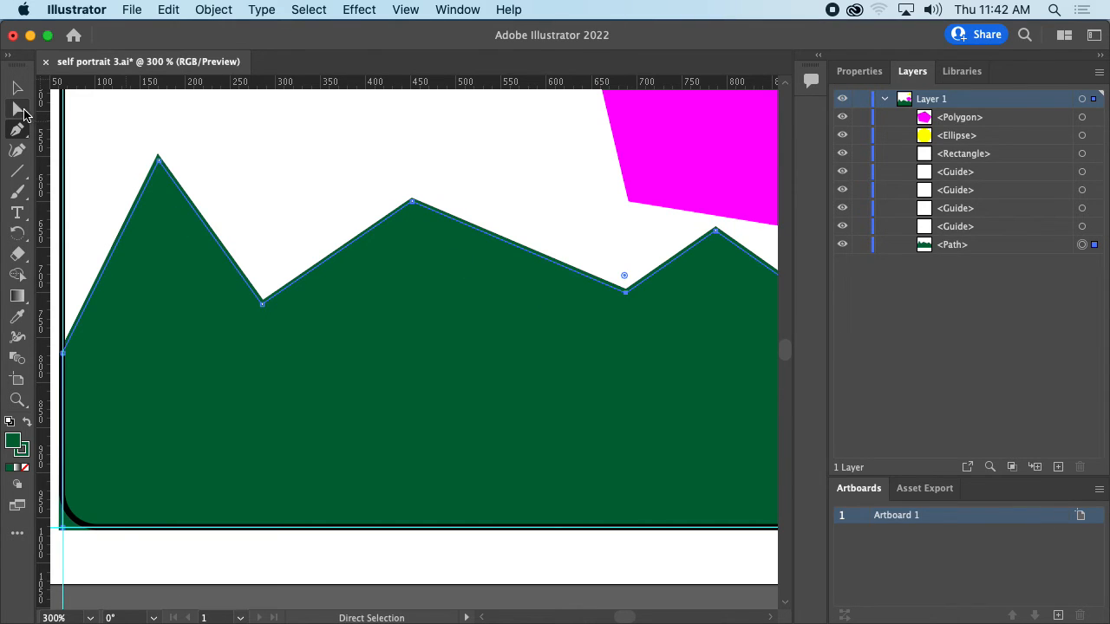
{"action": "left_click_drag", "start_coordinate": [412, 202], "coordinate": [447, 126]}
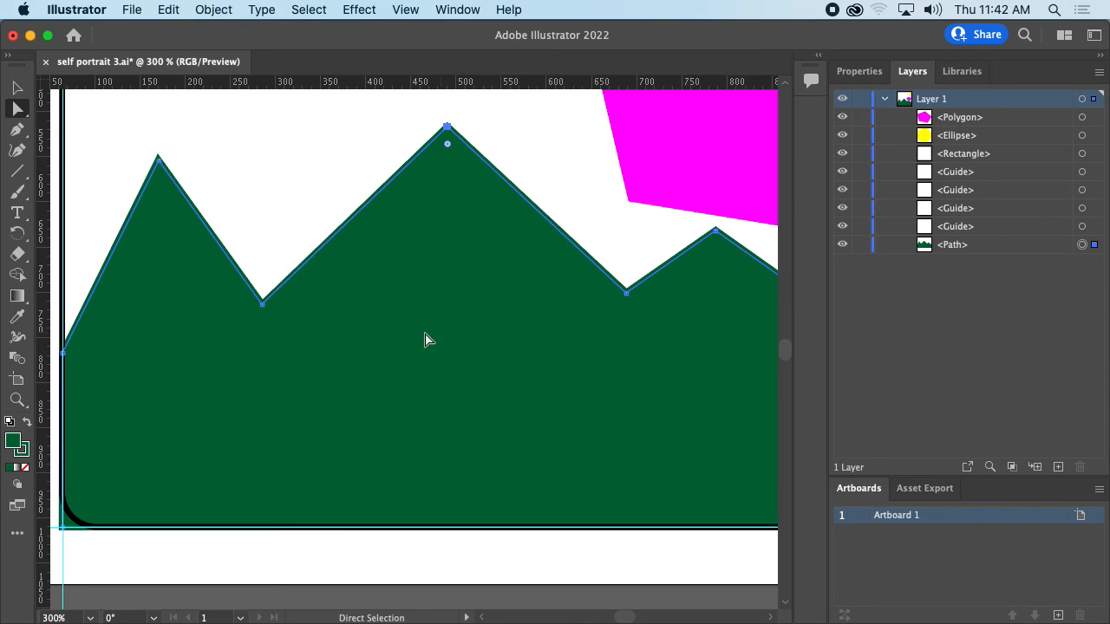
Convert the mountain shape's lower-right corner anchor to a curve with the Anchor Point tool and pull one handle outward past the frame
{"action": "left_click_drag", "start_coordinate": [390, 327], "coordinate": [515, 210]}
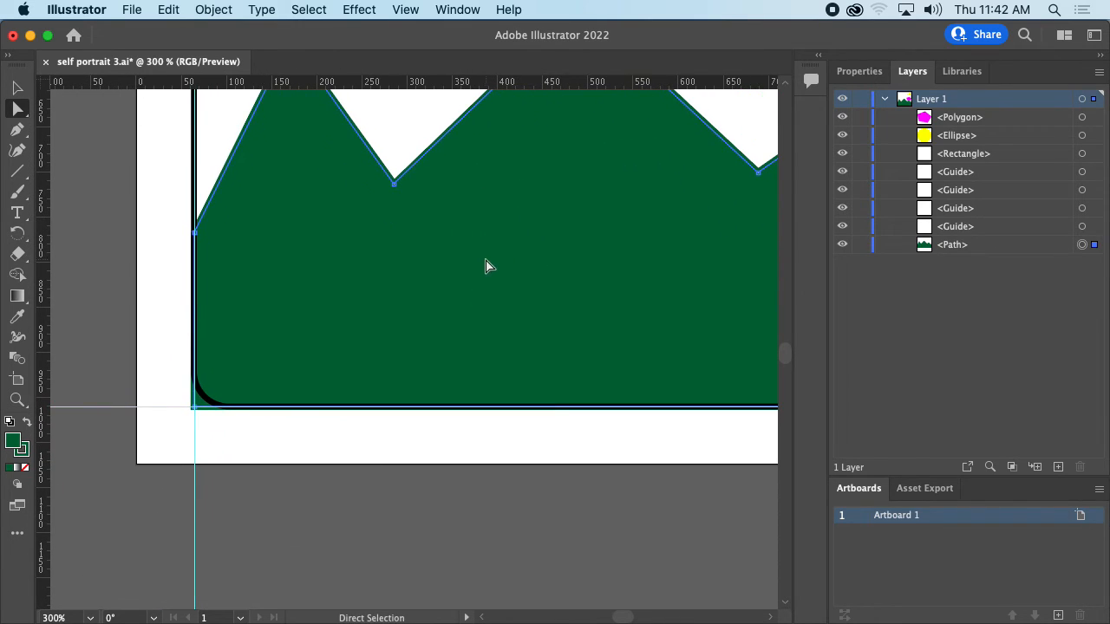
{"action": "left_click_drag", "start_coordinate": [407, 348], "coordinate": [268, 317]}
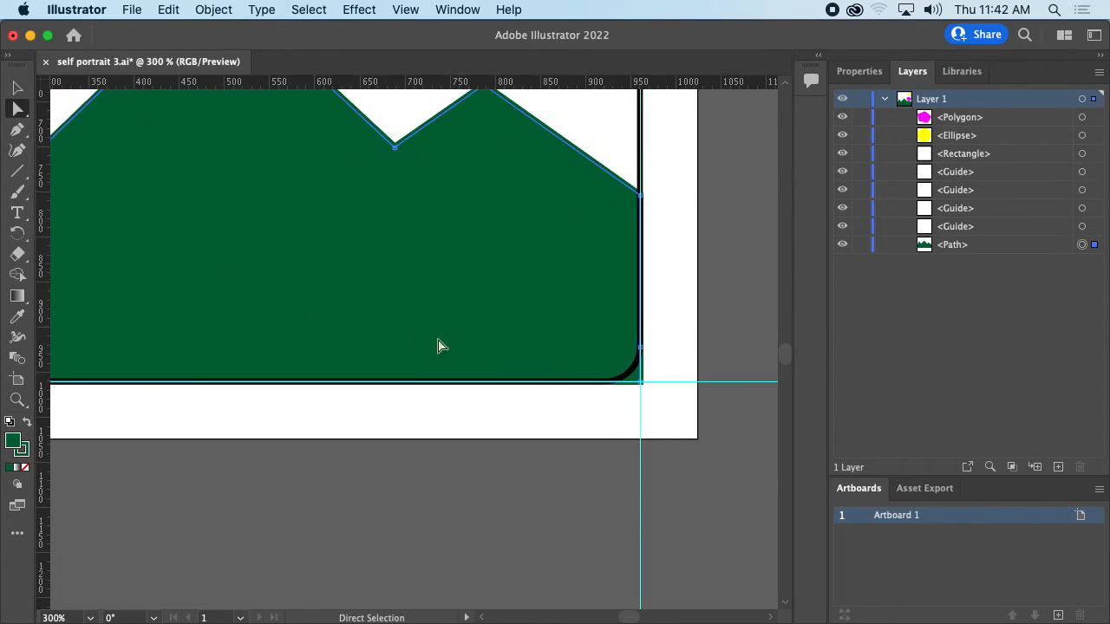
{"action": "key", "text": "super+equal"}
{"action": "left_click_drag", "start_coordinate": [602, 396], "coordinate": [485, 233]}
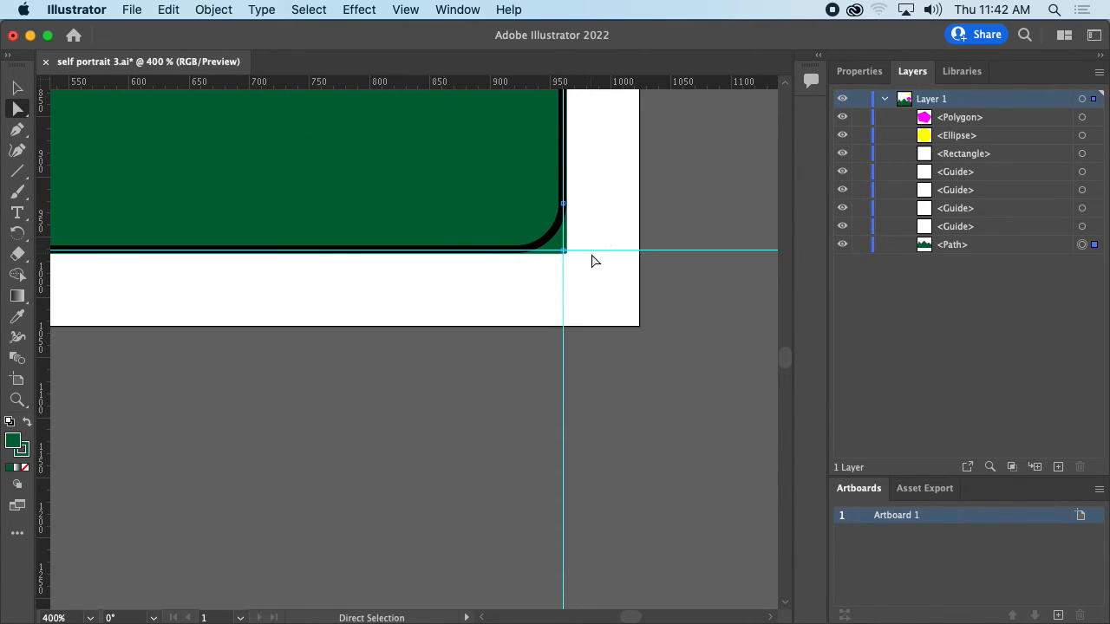
{"action": "key", "text": "super+equal"}
{"action": "left_click_drag", "start_coordinate": [599, 341], "coordinate": [340, 109]}
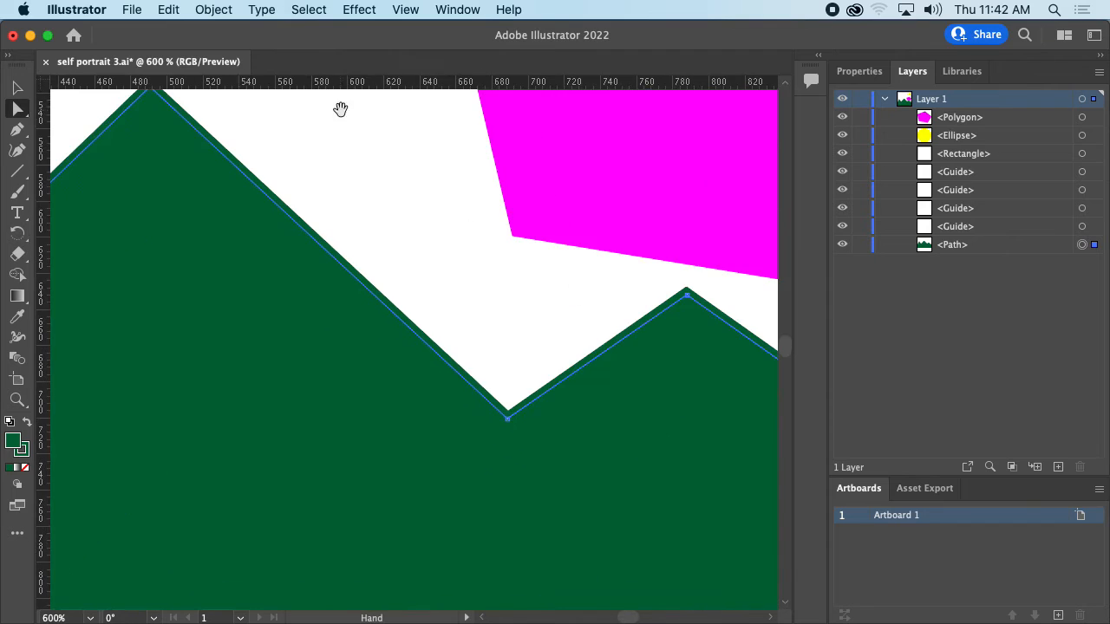
{"action": "left_click_drag", "start_coordinate": [722, 509], "coordinate": [424, 255]}
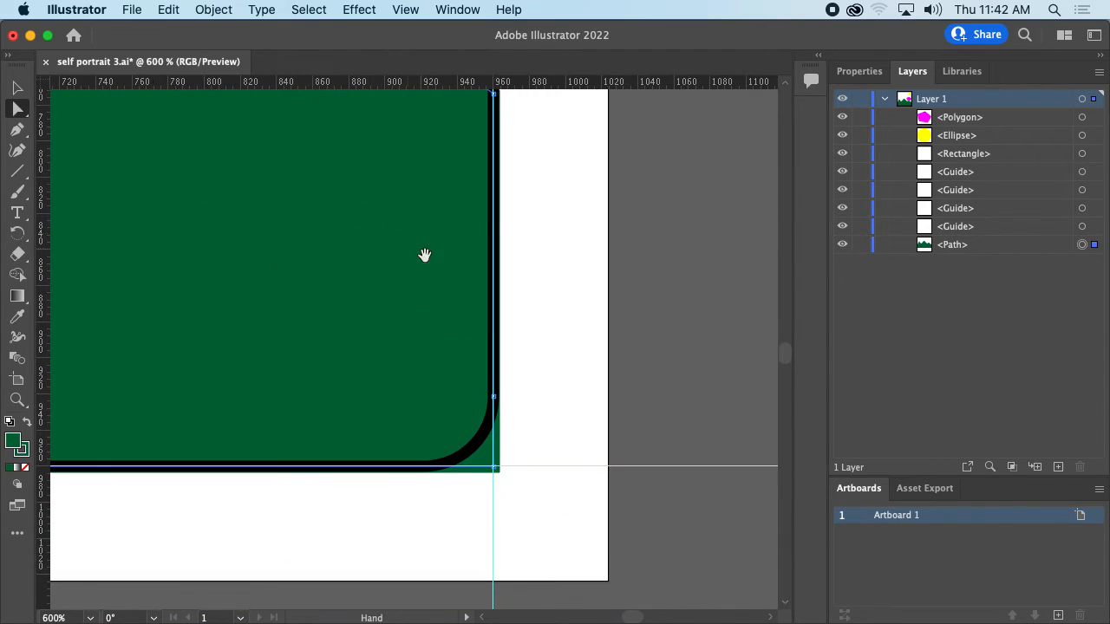
{"action": "left_click", "coordinate": [496, 470]}
{"action": "left_click_drag", "start_coordinate": [546, 405], "coordinate": [602, 241]}
{"action": "mouse_move", "coordinate": [551, 304]}
{"action": "left_mouse_down"}
{"action": "mouse_move", "coordinate": [637, 317]}
{"action": "mouse_move", "coordinate": [530, 352]}
{"action": "mouse_move", "coordinate": [552, 305]}
{"action": "left_mouse_up"}
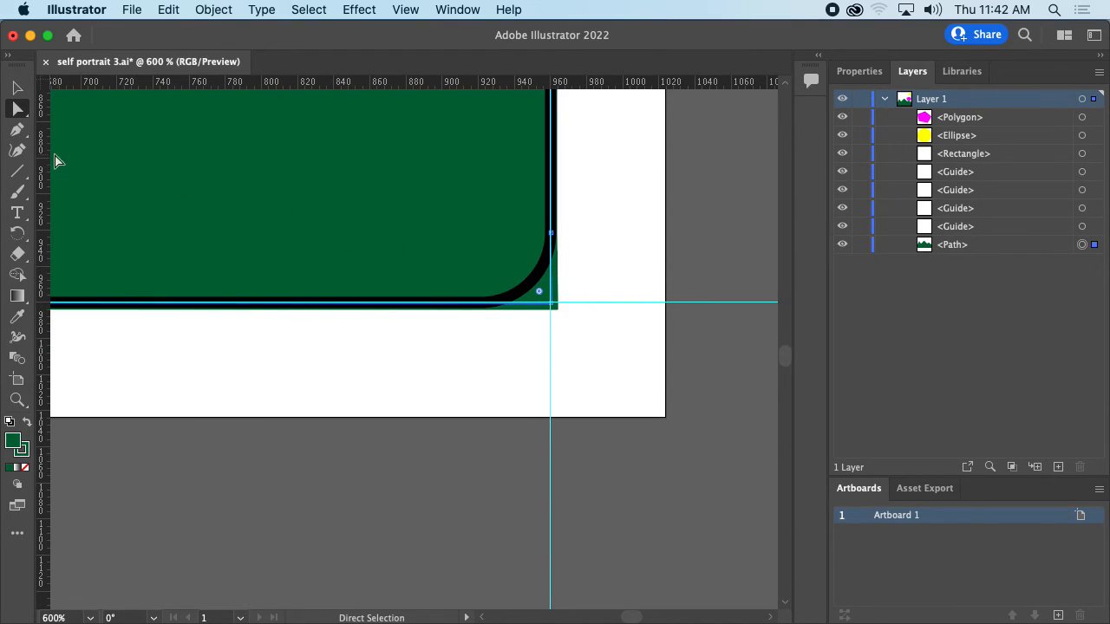
{"action": "left_click", "coordinate": [19, 116]}
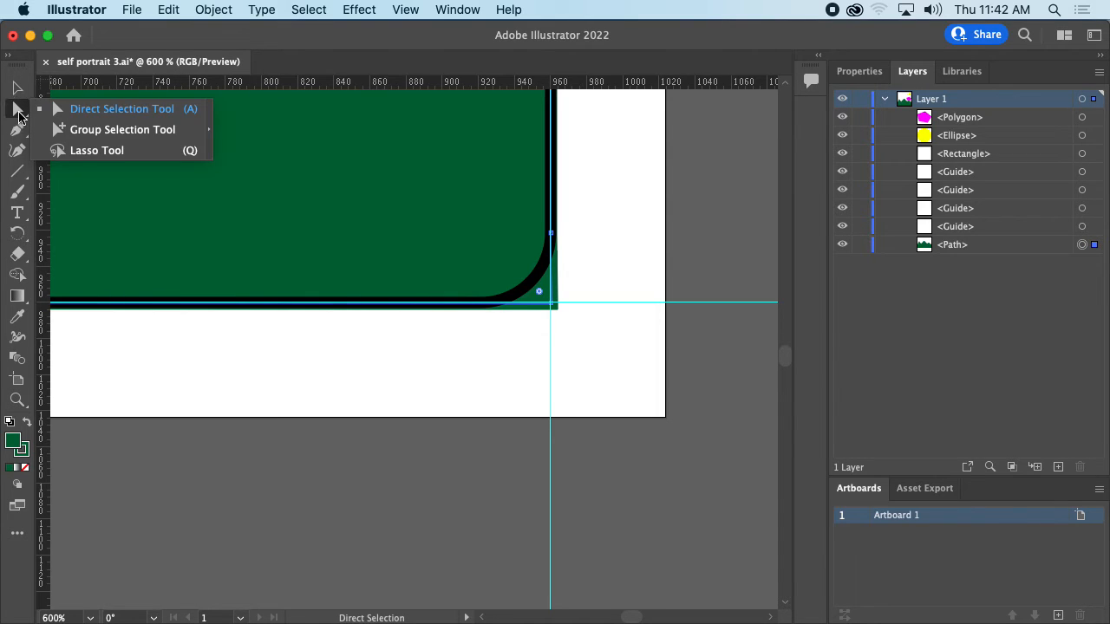
{"action": "left_click", "coordinate": [18, 129]}
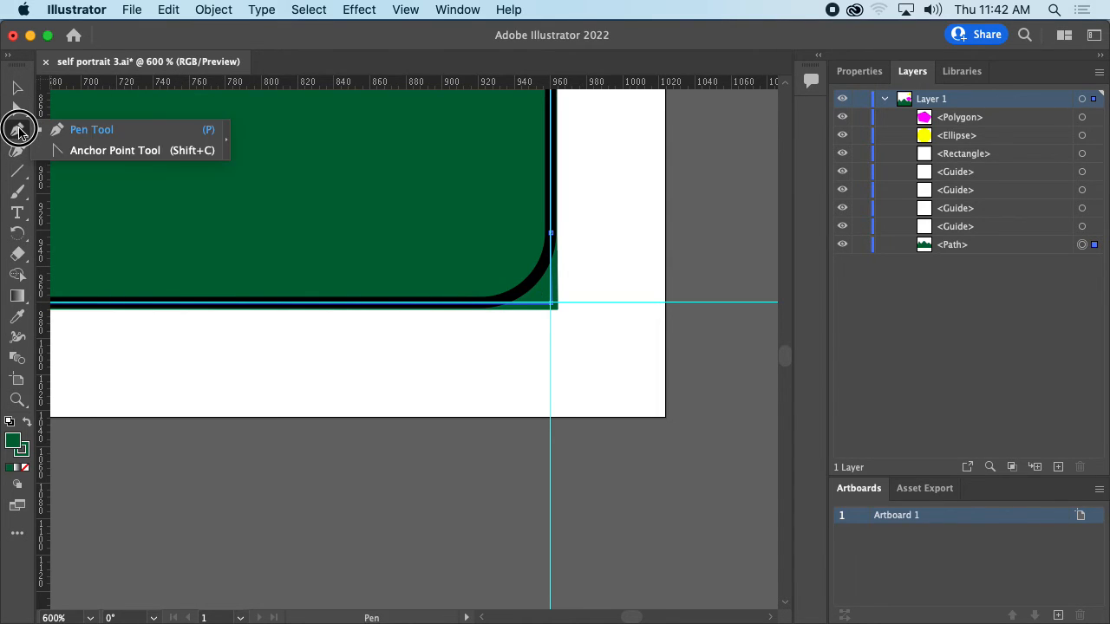
{"action": "left_click", "coordinate": [109, 153]}
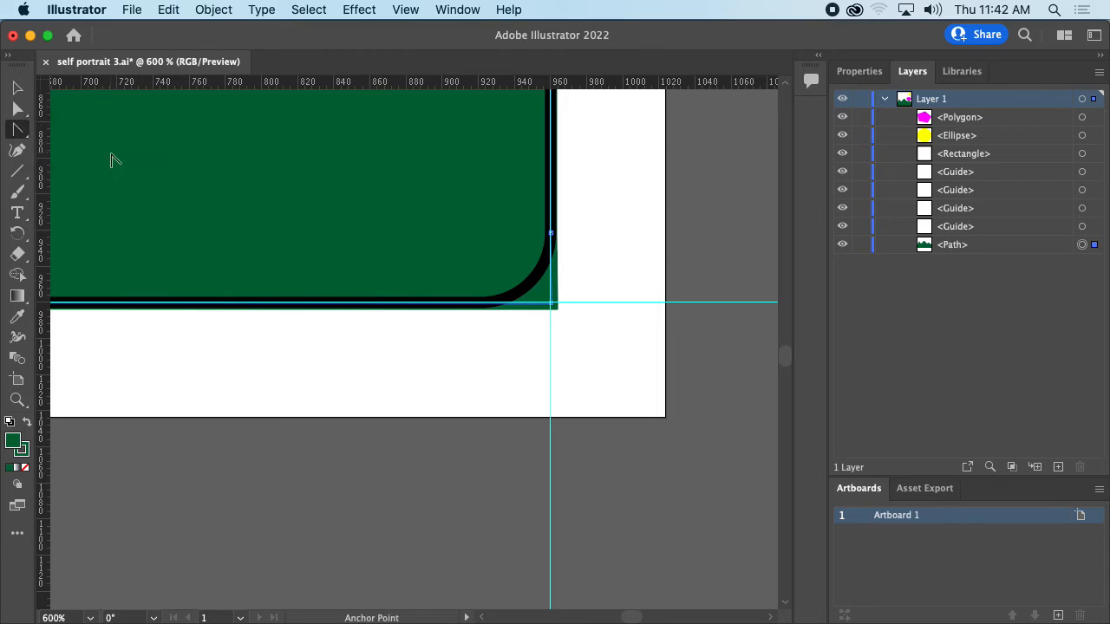
{"action": "left_click_drag", "start_coordinate": [552, 310], "coordinate": [535, 337]}
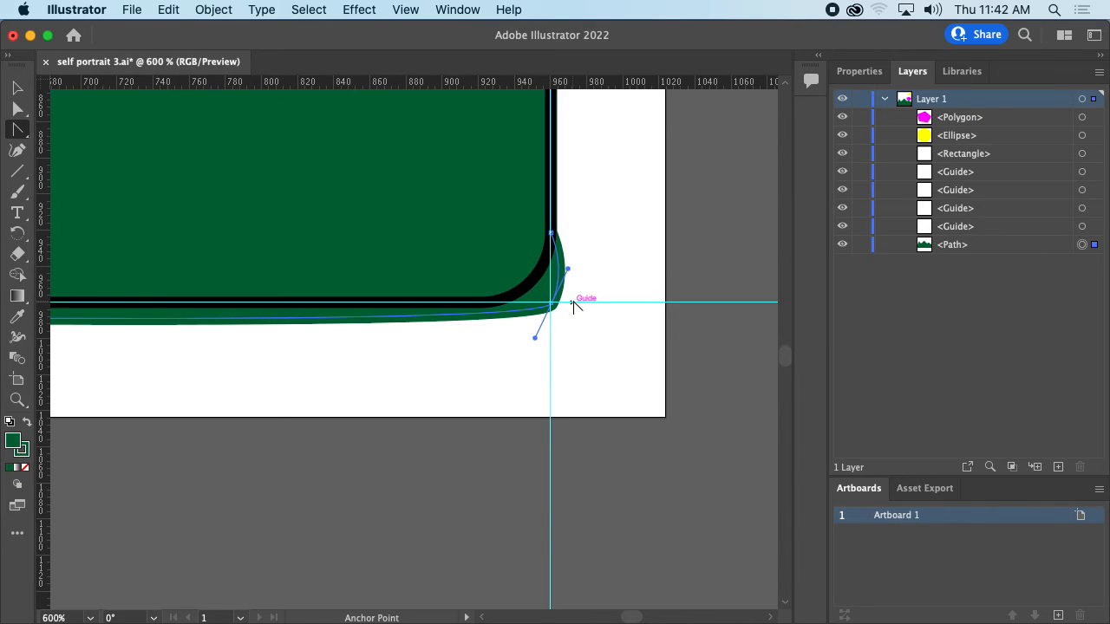
{"action": "left_click_drag", "start_coordinate": [553, 309], "coordinate": [528, 333]}
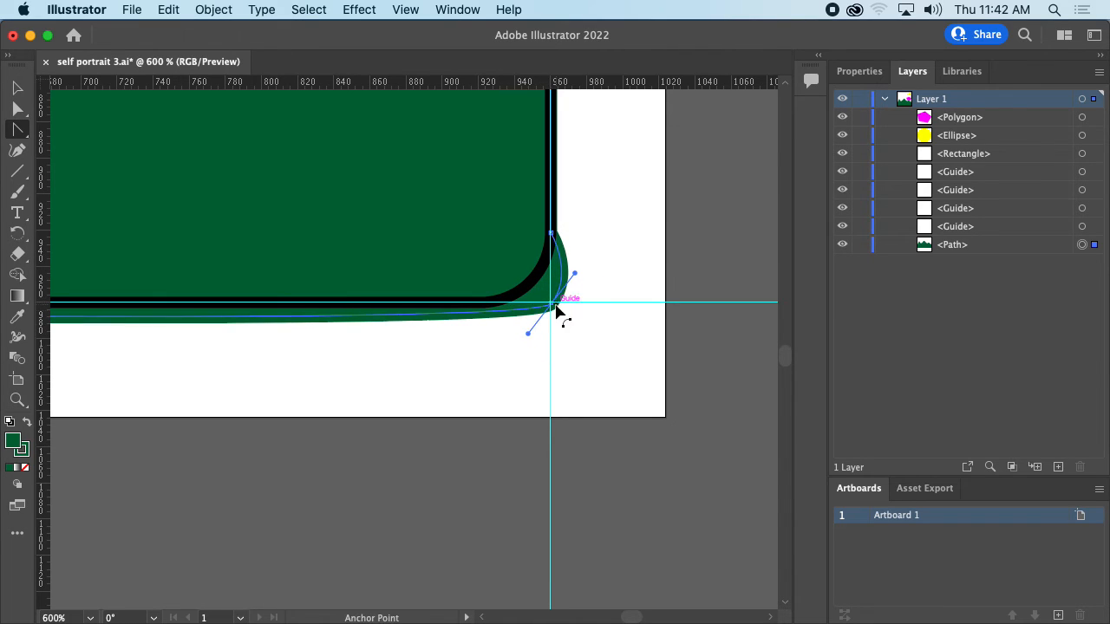
{"action": "left_click_drag", "start_coordinate": [575, 272], "coordinate": [701, 325]}
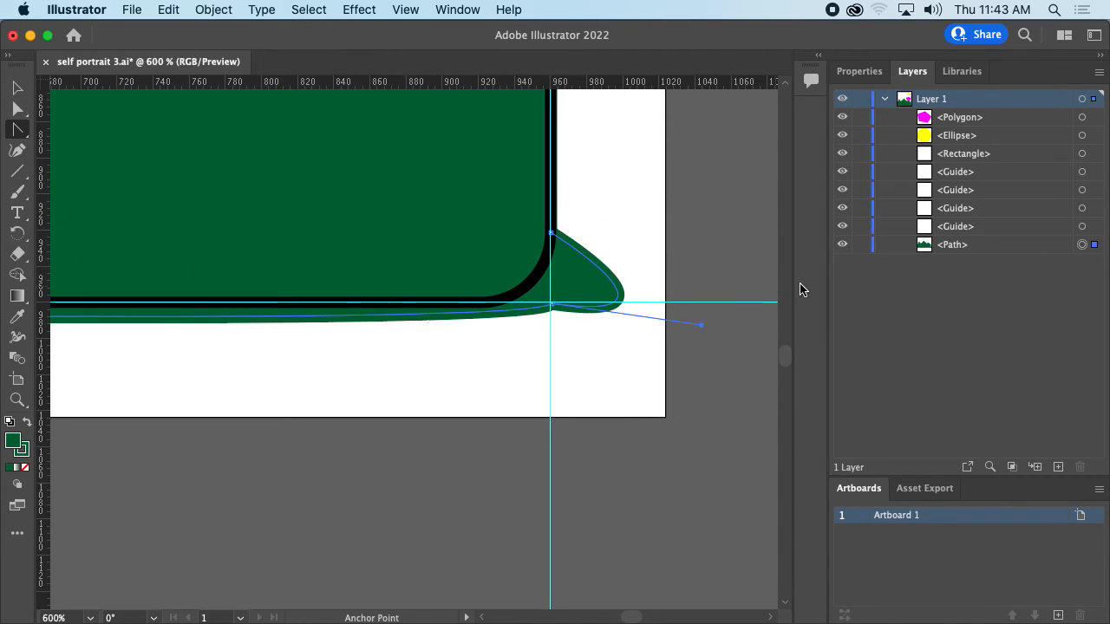
Select the whole mountain path and set its fill to None
{"action": "left_click", "coordinate": [19, 88]}
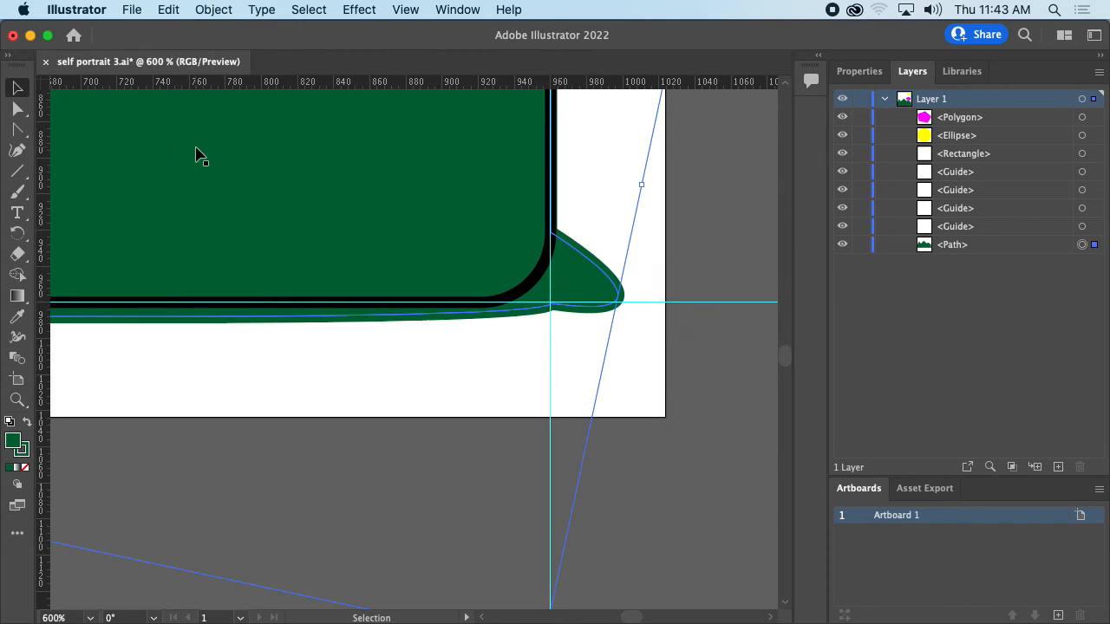
{"action": "left_click", "coordinate": [857, 73]}
{"action": "left_click", "coordinate": [845, 262]}
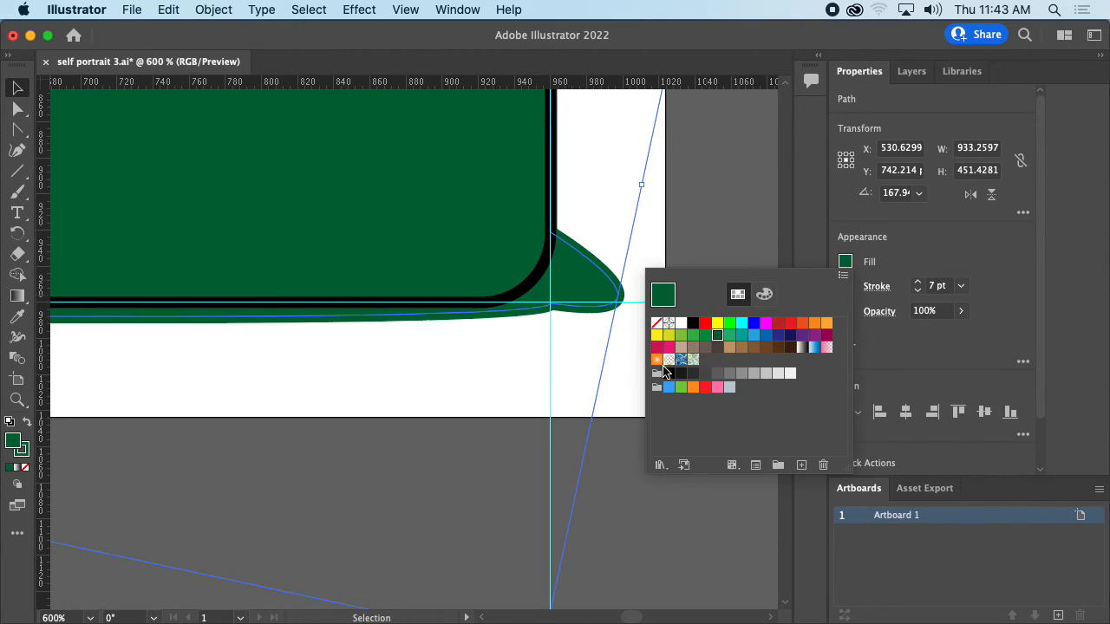
{"action": "left_click", "coordinate": [656, 326]}
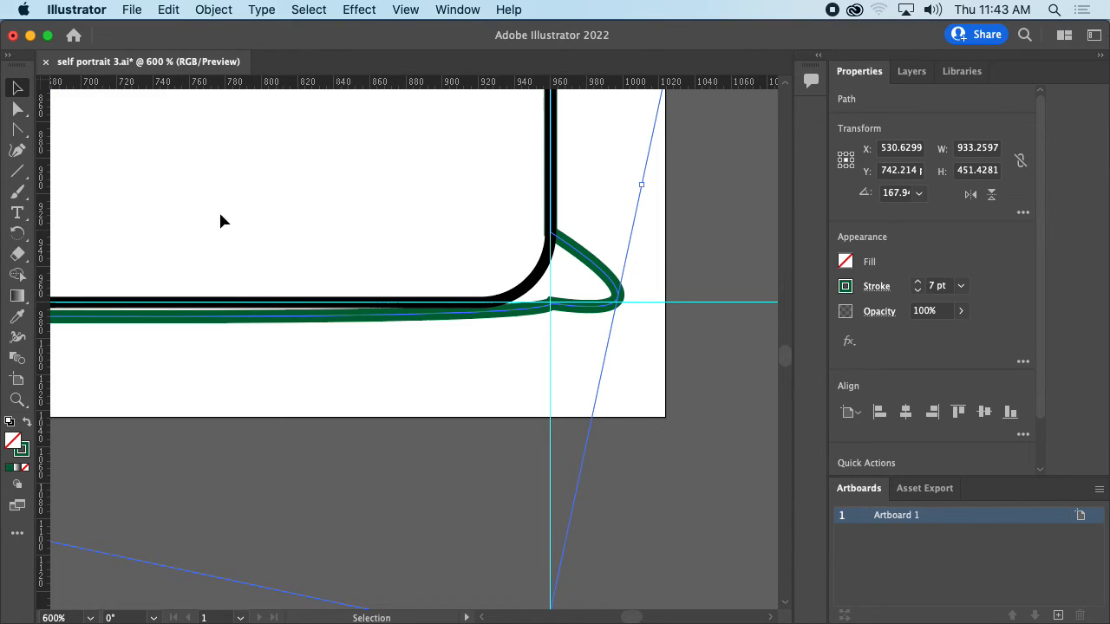
Move the lower-right corner anchor inward along the frame's bottom edge and adjust both handles to follow the rounded corner and straight edge
{"action": "left_click", "coordinate": [17, 108]}
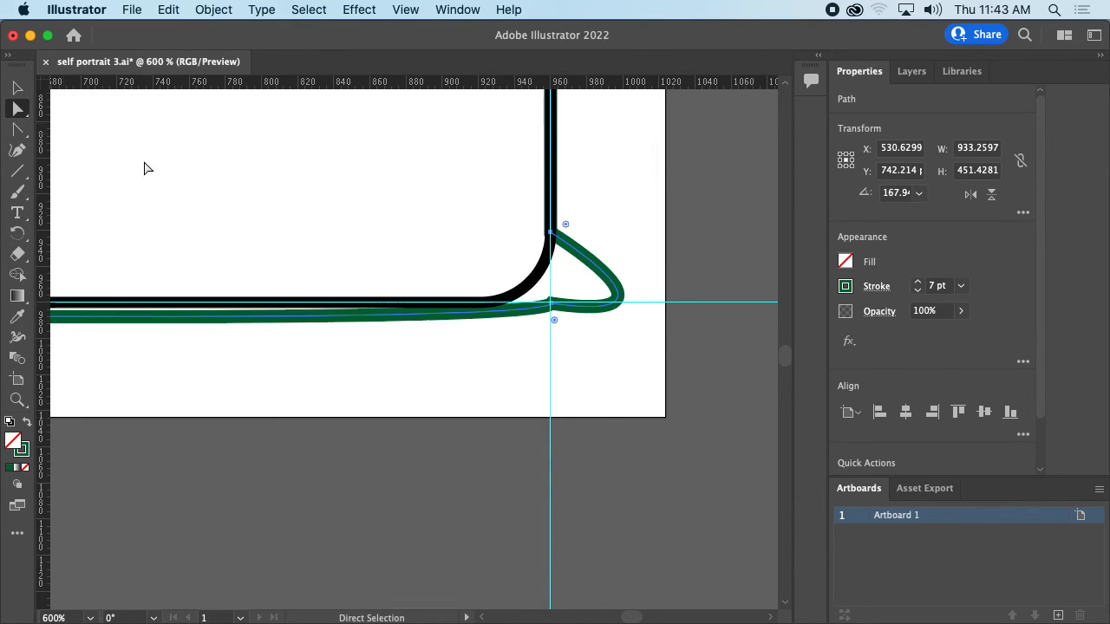
{"action": "left_click", "coordinate": [551, 309]}
{"action": "left_click_drag", "start_coordinate": [552, 310], "coordinate": [709, 344]}
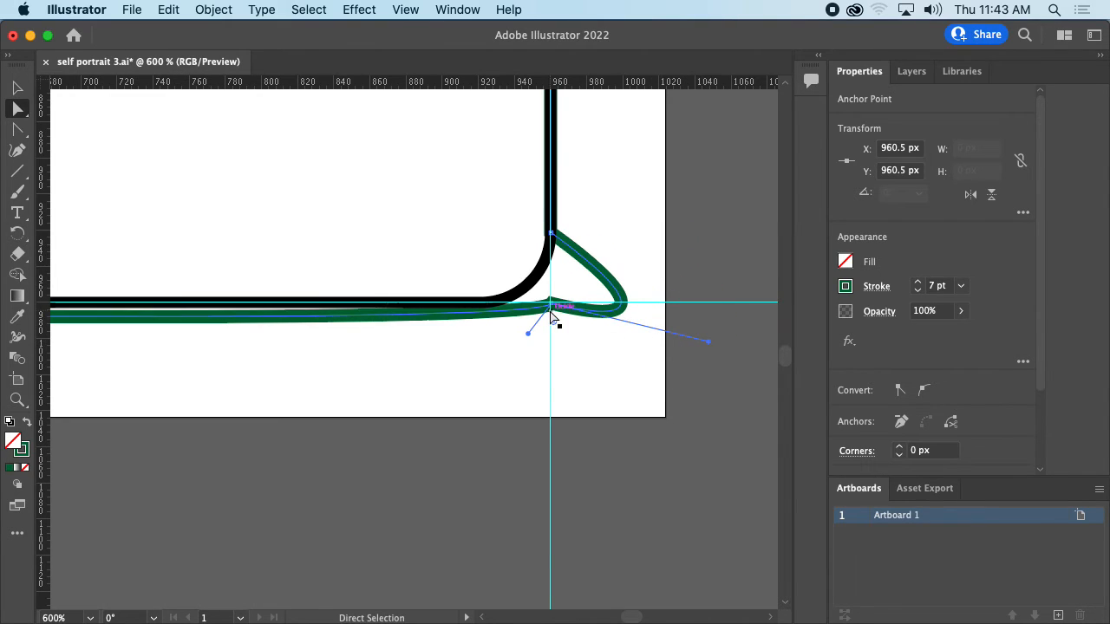
{"action": "mouse_move", "coordinate": [550, 306]}
{"action": "left_mouse_down"}
{"action": "mouse_move", "coordinate": [496, 313]}
{"action": "mouse_move", "coordinate": [389, 301]}
{"action": "mouse_move", "coordinate": [481, 303]}
{"action": "left_mouse_up"}
{"action": "left_click_drag", "start_coordinate": [641, 344], "coordinate": [548, 305]}
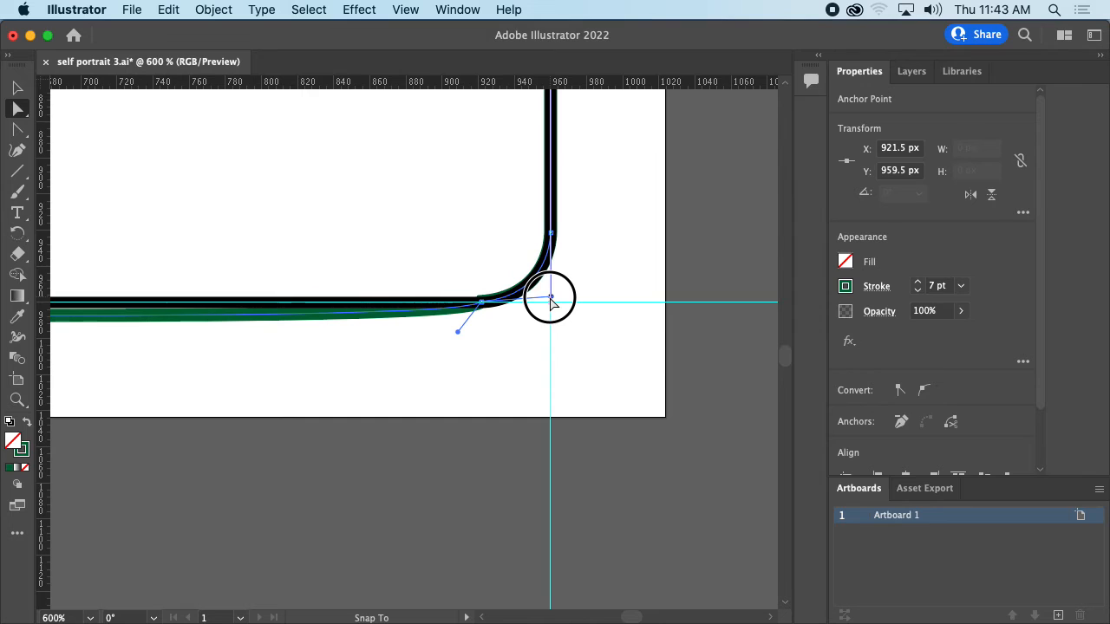
{"action": "mouse_move", "coordinate": [550, 301]}
{"action": "left_mouse_down"}
{"action": "mouse_move", "coordinate": [578, 347]}
{"action": "mouse_move", "coordinate": [654, 329]}
{"action": "mouse_move", "coordinate": [706, 229]}
{"action": "mouse_move", "coordinate": [656, 304]}
{"action": "mouse_move", "coordinate": [588, 289]}
{"action": "mouse_move", "coordinate": [547, 335]}
{"action": "mouse_move", "coordinate": [546, 314]}
{"action": "left_mouse_up"}
{"action": "left_click_drag", "start_coordinate": [594, 276], "coordinate": [608, 277]}
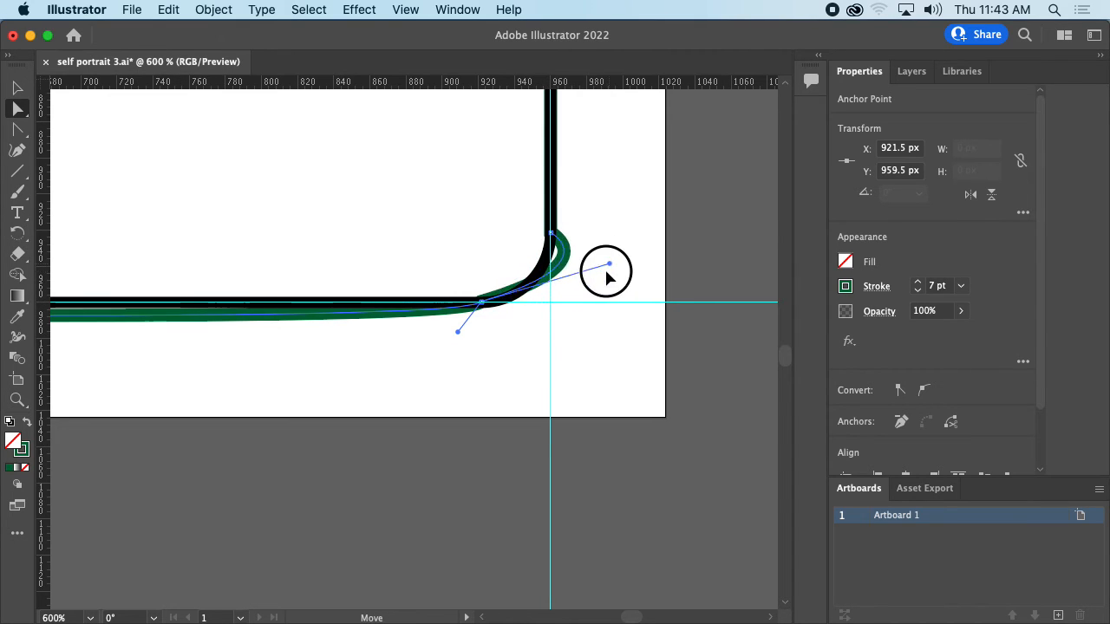
{"action": "left_click_drag", "start_coordinate": [552, 312], "coordinate": [551, 297]}
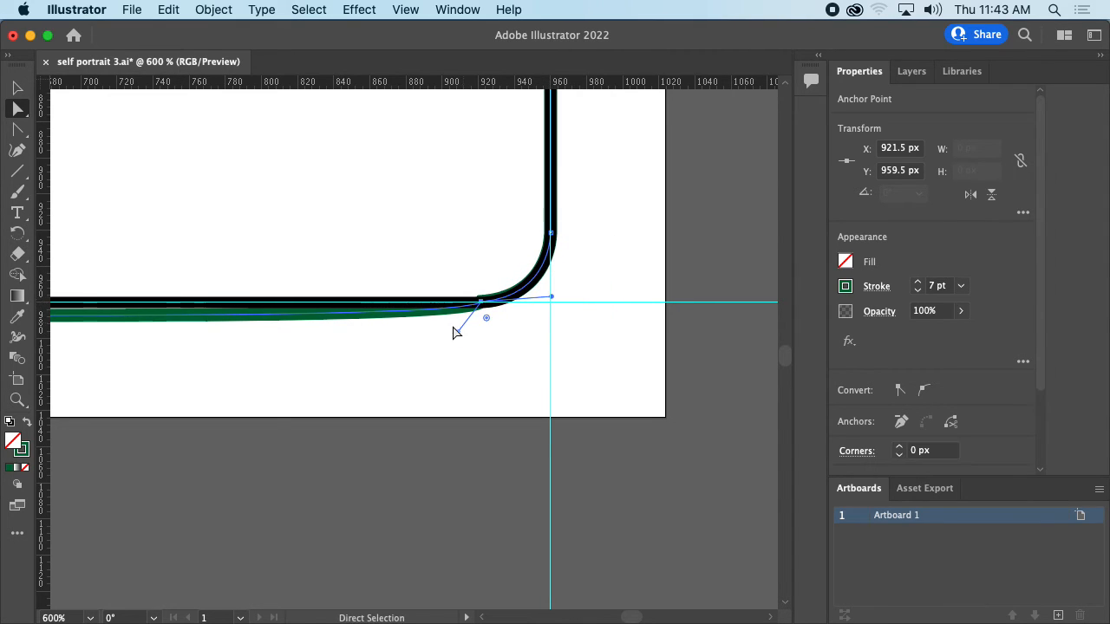
{"action": "left_click_drag", "start_coordinate": [458, 337], "coordinate": [438, 311]}
Try to add anchor points to the mountain outline with the Pen tool at both ends of the frame's lower-left rounded corner
{"action": "left_click_drag", "start_coordinate": [599, 262], "coordinate": [788, 266]}
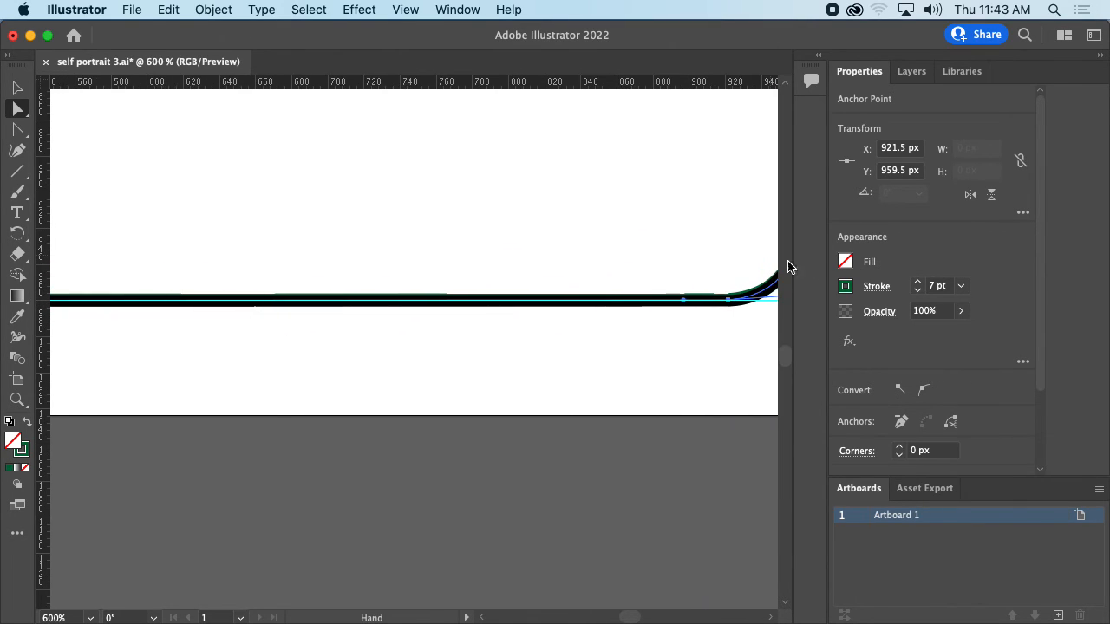
{"action": "left_click_drag", "start_coordinate": [104, 334], "coordinate": [755, 342]}
{"action": "left_click_drag", "start_coordinate": [74, 337], "coordinate": [490, 340]}
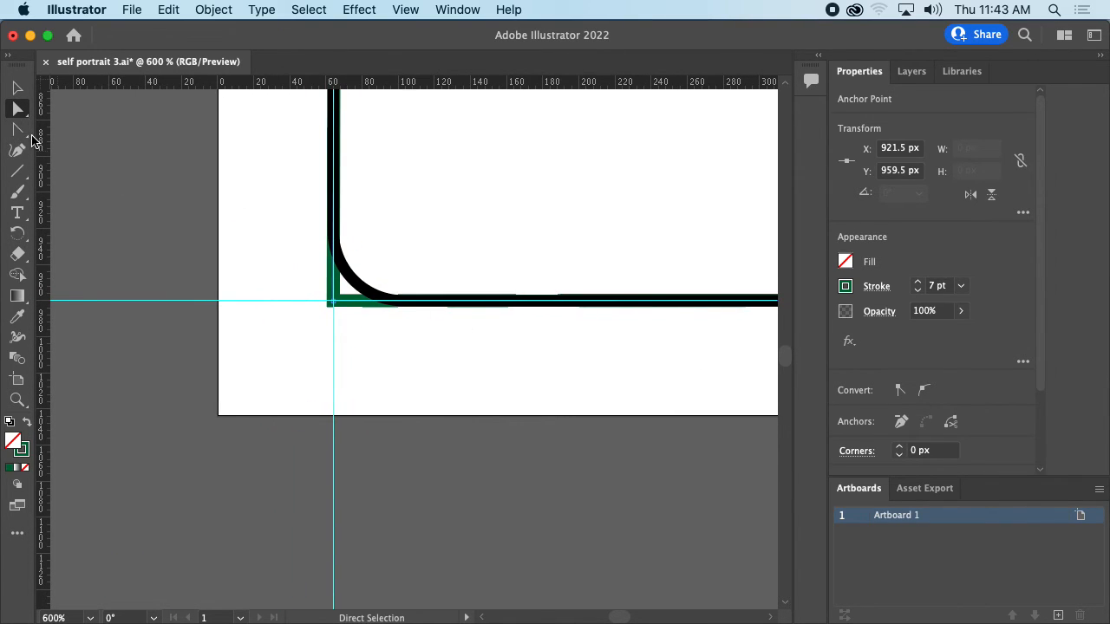
{"action": "left_click_drag", "start_coordinate": [19, 130], "coordinate": [69, 130]}
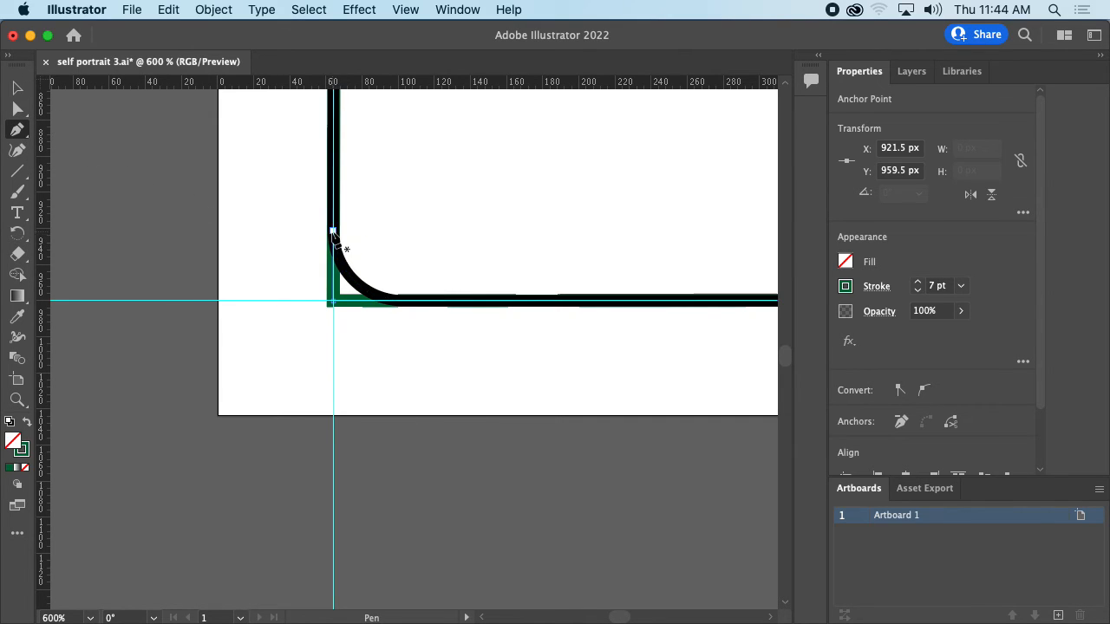
{"action": "left_click", "coordinate": [333, 232]}
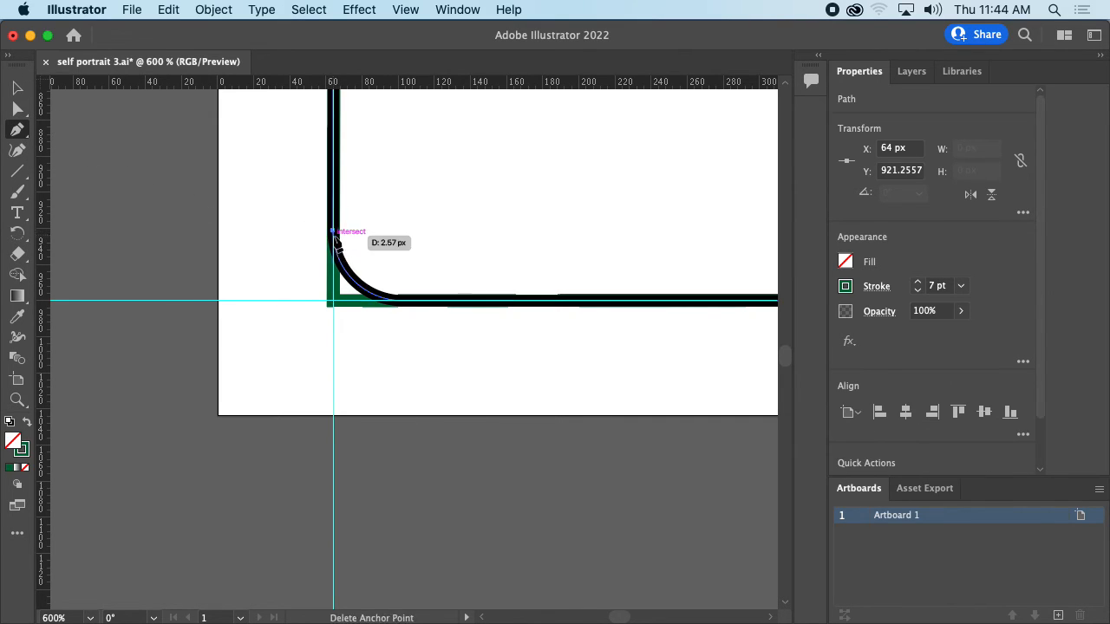
{"action": "left_click", "coordinate": [400, 301]}
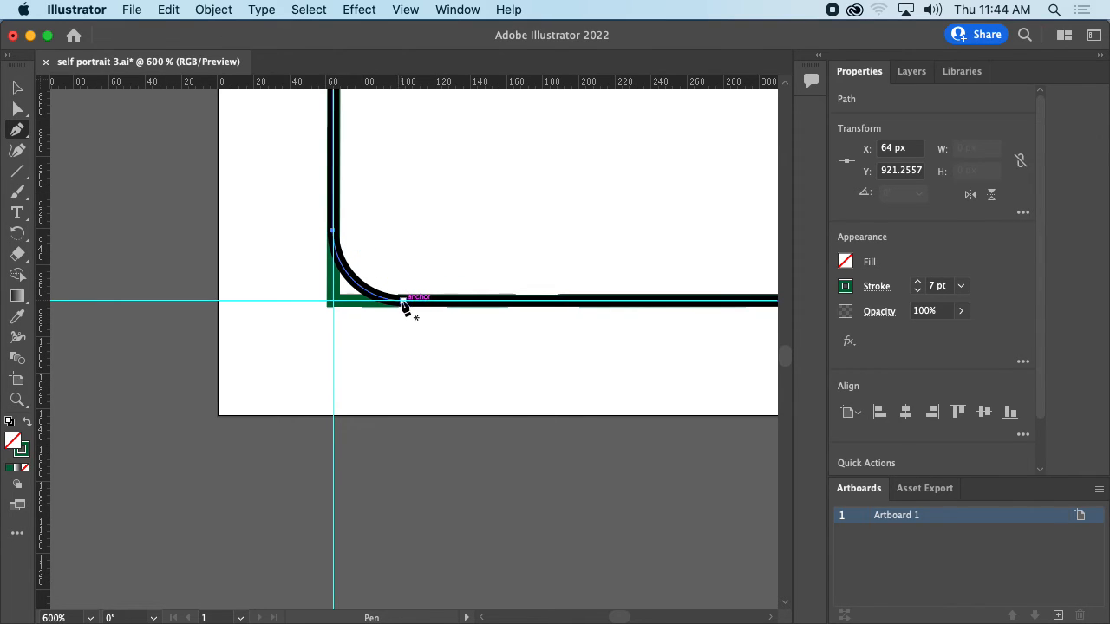
{"action": "left_click", "coordinate": [403, 302]}
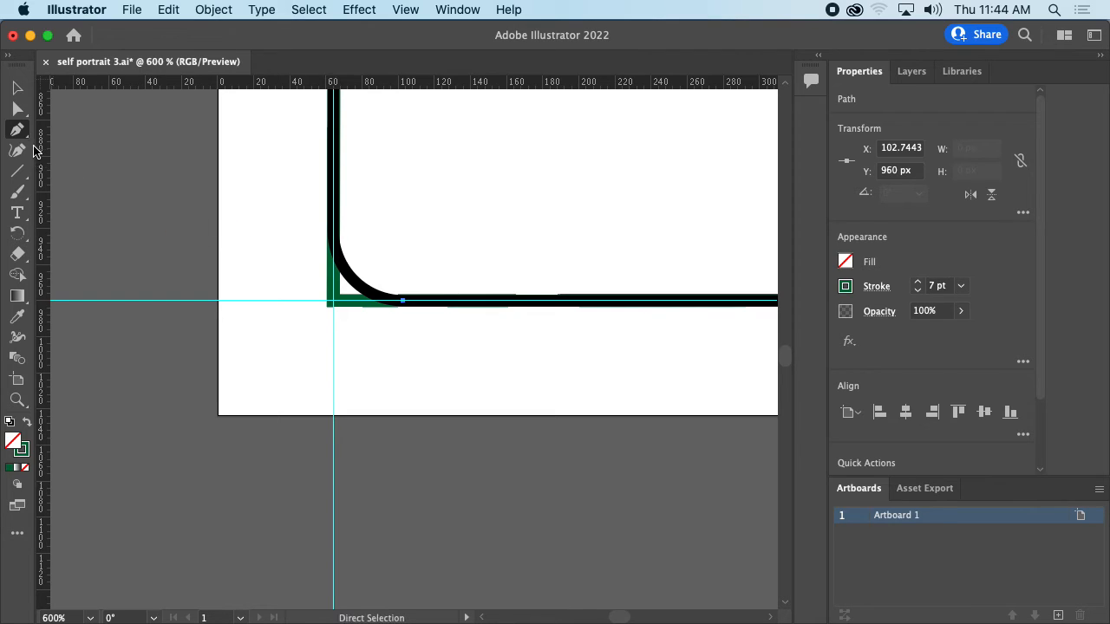
Try to curve the mountain outline's lower-left corner anchor with the Anchor Point tool
{"action": "left_click", "coordinate": [17, 116]}
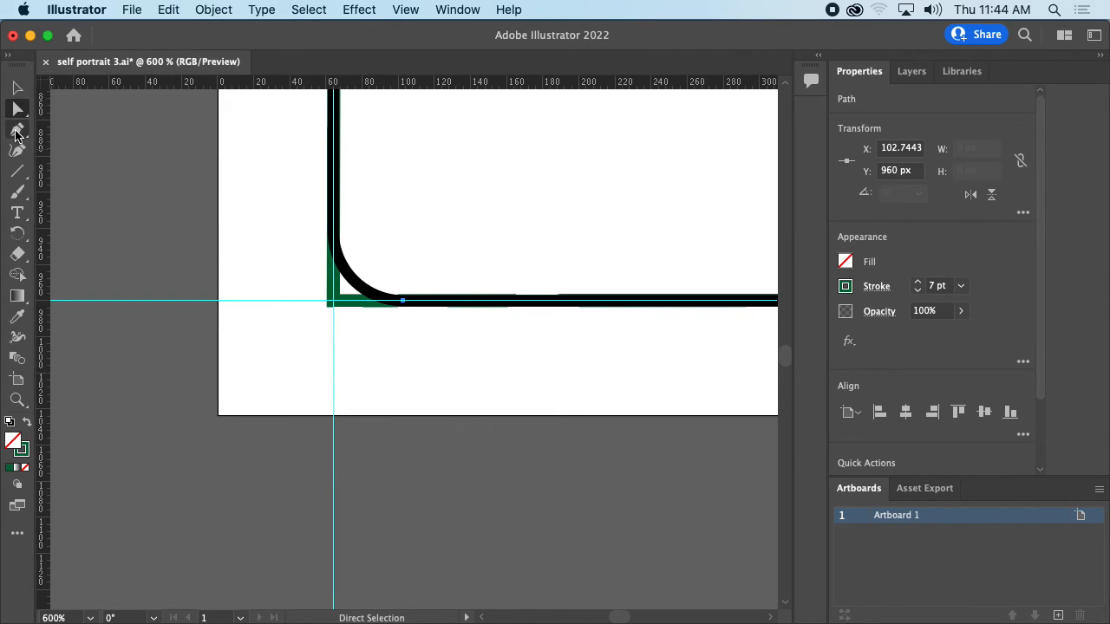
{"action": "left_click_drag", "start_coordinate": [18, 129], "coordinate": [74, 149]}
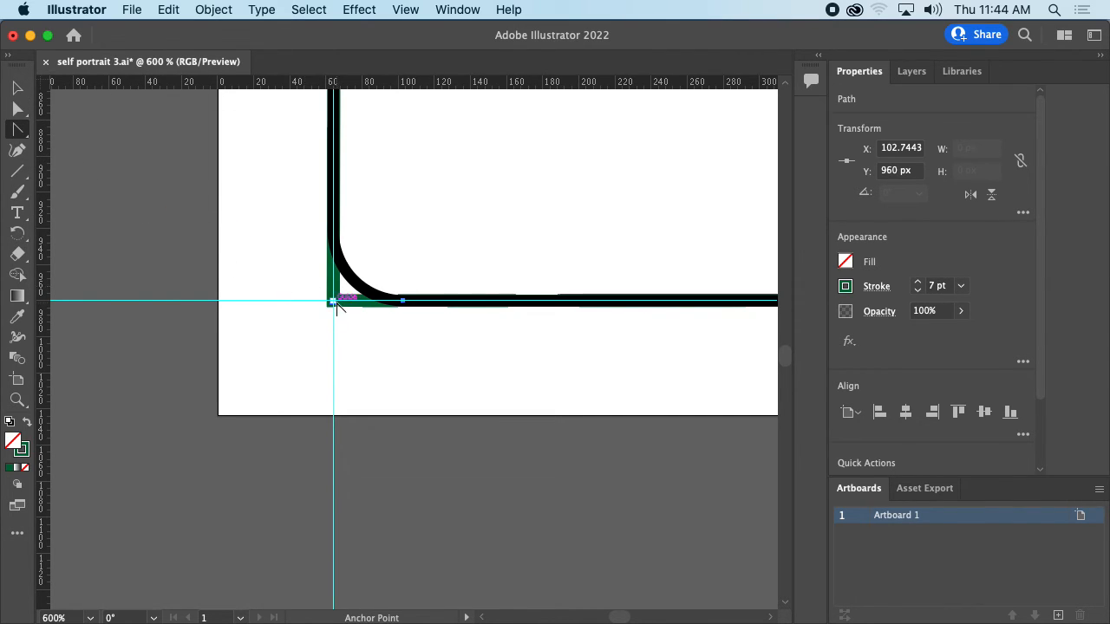
{"action": "left_click_drag", "start_coordinate": [334, 301], "coordinate": [346, 330]}
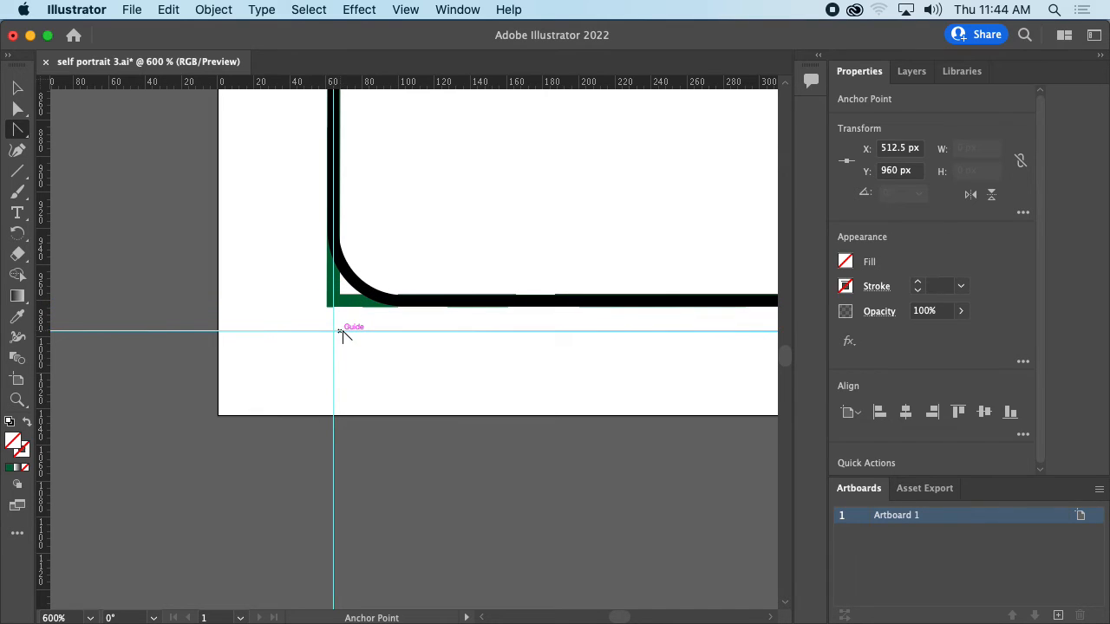
Lock all four guides and move the mountain path above the rectangle frame in the layer order
{"action": "left_click", "coordinate": [911, 71]}
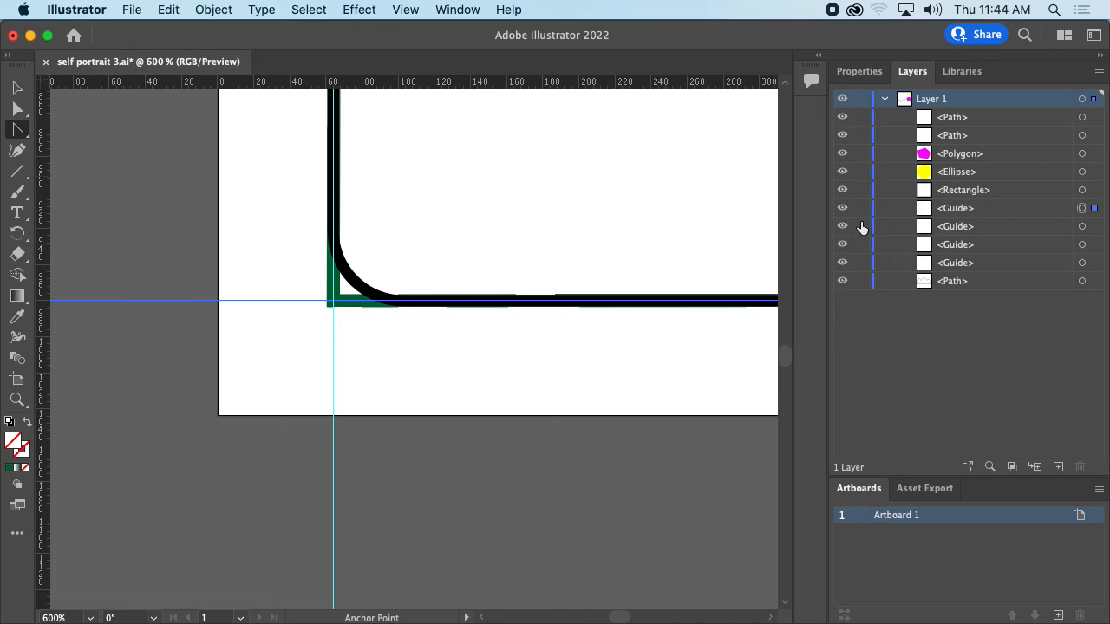
{"action": "left_click_drag", "start_coordinate": [863, 213], "coordinate": [865, 266]}
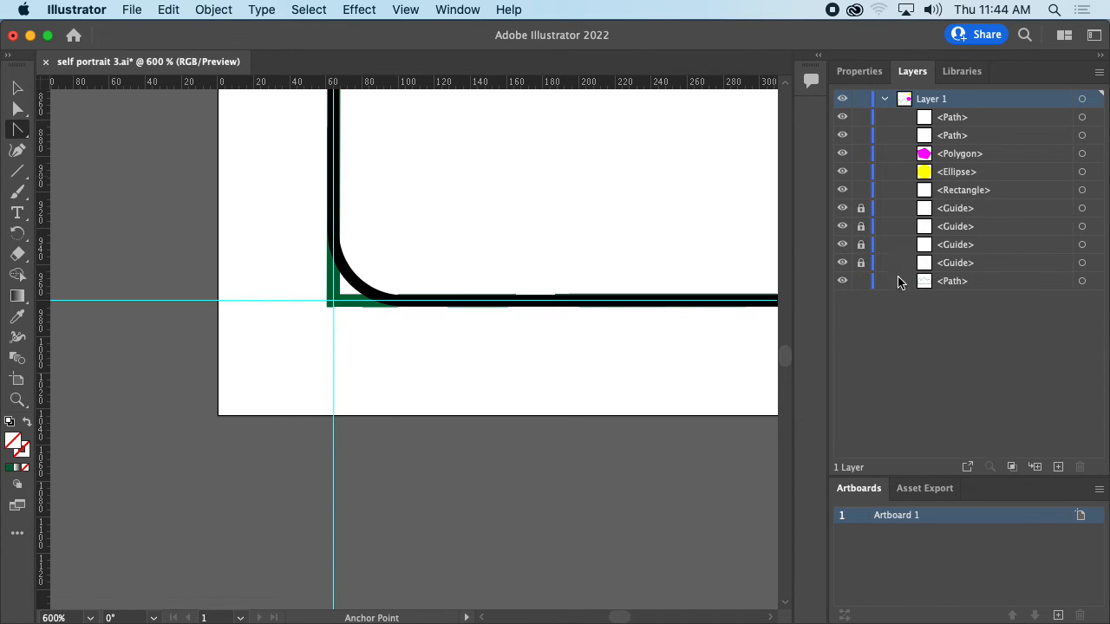
{"action": "left_click", "coordinate": [965, 286]}
{"action": "left_click_drag", "start_coordinate": [958, 286], "coordinate": [961, 181]}
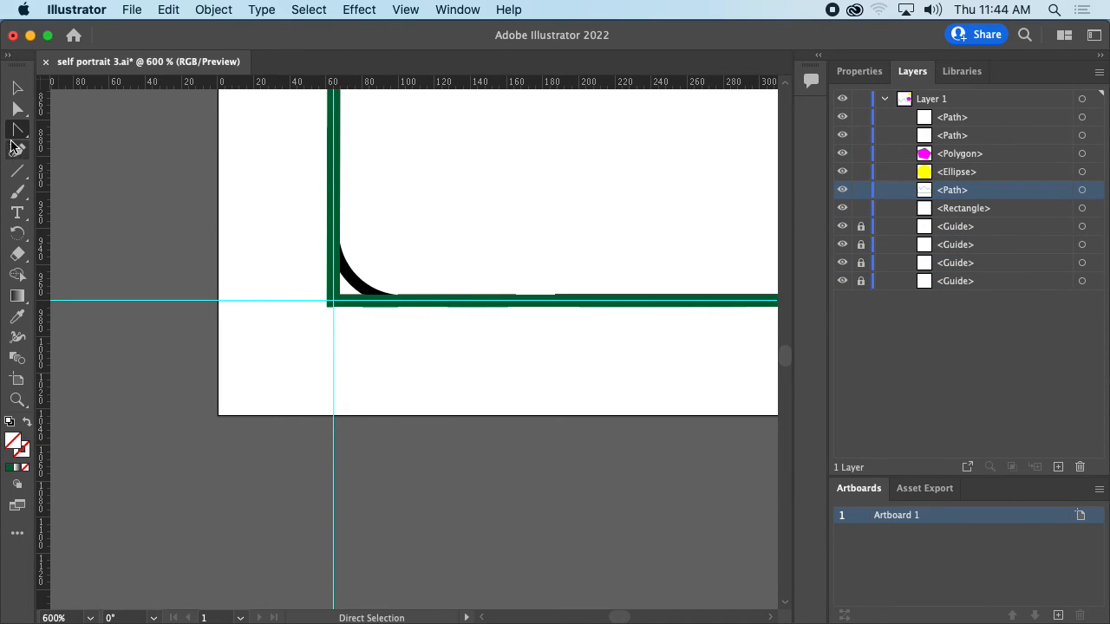
Try to round the mountain outline's lower-left corner by pulling out the anchor's handles and moving it onto the frame's curve
{"action": "left_click_drag", "start_coordinate": [333, 302], "coordinate": [266, 244]}
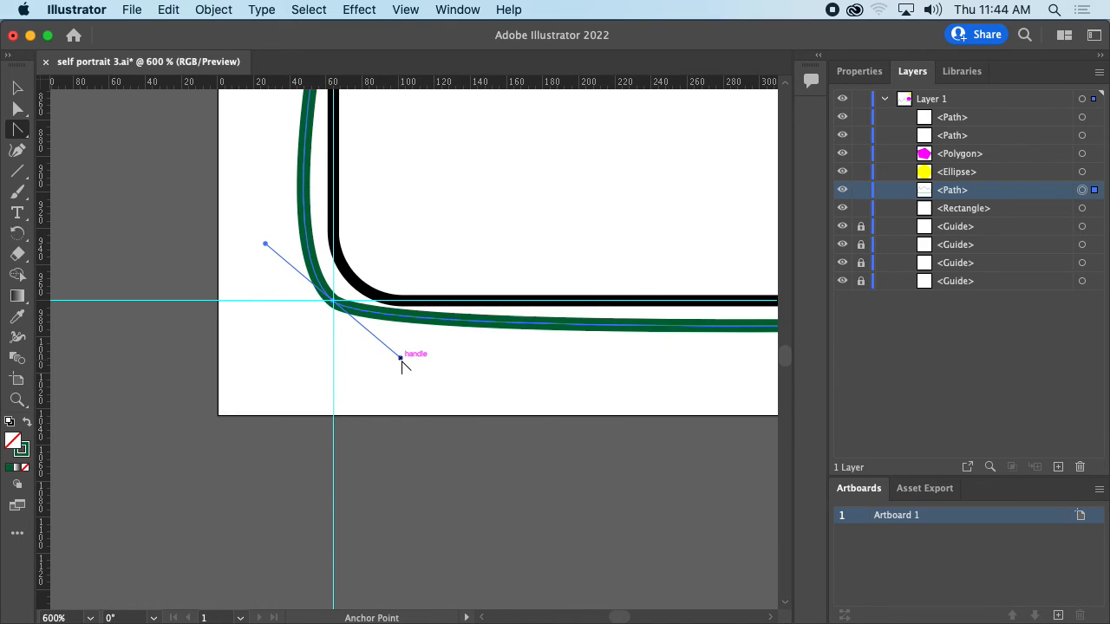
{"action": "left_click_drag", "start_coordinate": [401, 357], "coordinate": [366, 369]}
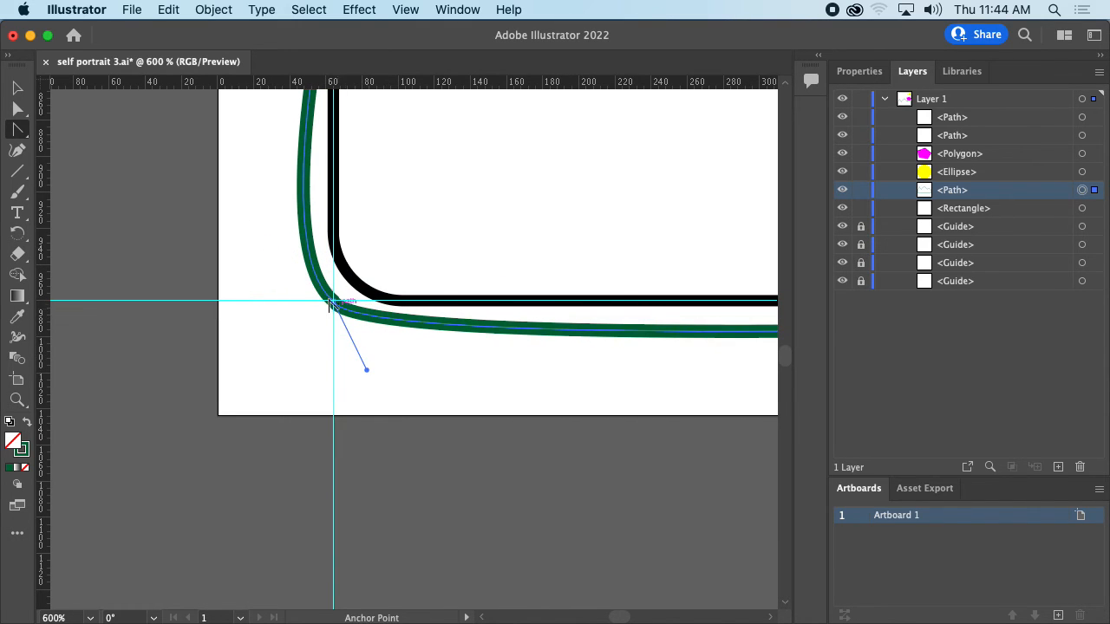
{"action": "left_click", "coordinate": [18, 108]}
{"action": "left_click_drag", "start_coordinate": [334, 305], "coordinate": [359, 285]}
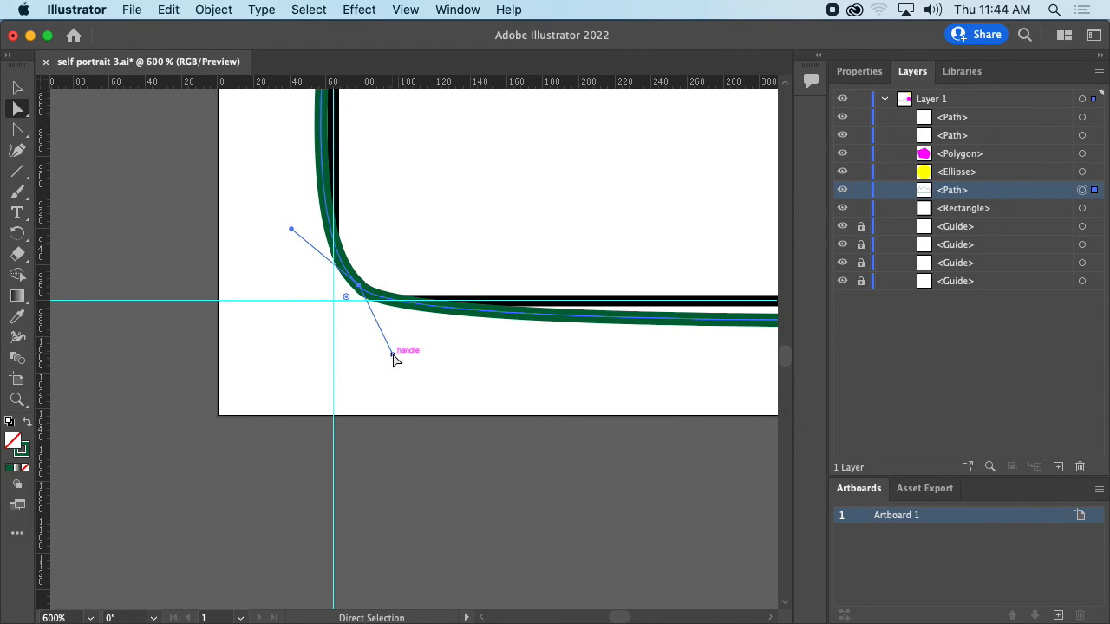
{"action": "left_click_drag", "start_coordinate": [395, 358], "coordinate": [389, 330]}
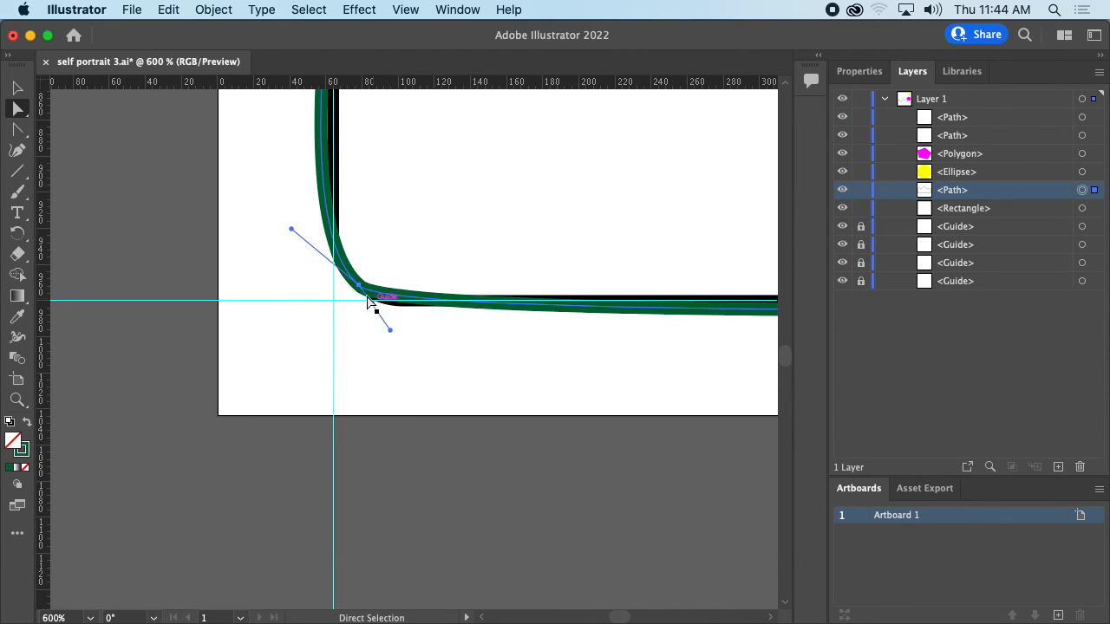
Try to refit the lower-left corner anchor and its handles to the frame's rounded corner, then undo the changes
{"action": "left_click_drag", "start_coordinate": [359, 291], "coordinate": [397, 303]}
{"action": "left_click_drag", "start_coordinate": [327, 249], "coordinate": [242, 261]}
{"action": "left_click_drag", "start_coordinate": [411, 305], "coordinate": [328, 329]}
{"action": "left_click_drag", "start_coordinate": [357, 373], "coordinate": [412, 333]}
{"action": "left_click_drag", "start_coordinate": [335, 330], "coordinate": [365, 285]}
{"action": "mouse_move", "coordinate": [442, 297]}
{"action": "left_mouse_down"}
{"action": "mouse_move", "coordinate": [396, 335]}
{"action": "mouse_move", "coordinate": [427, 303]}
{"action": "left_mouse_up"}
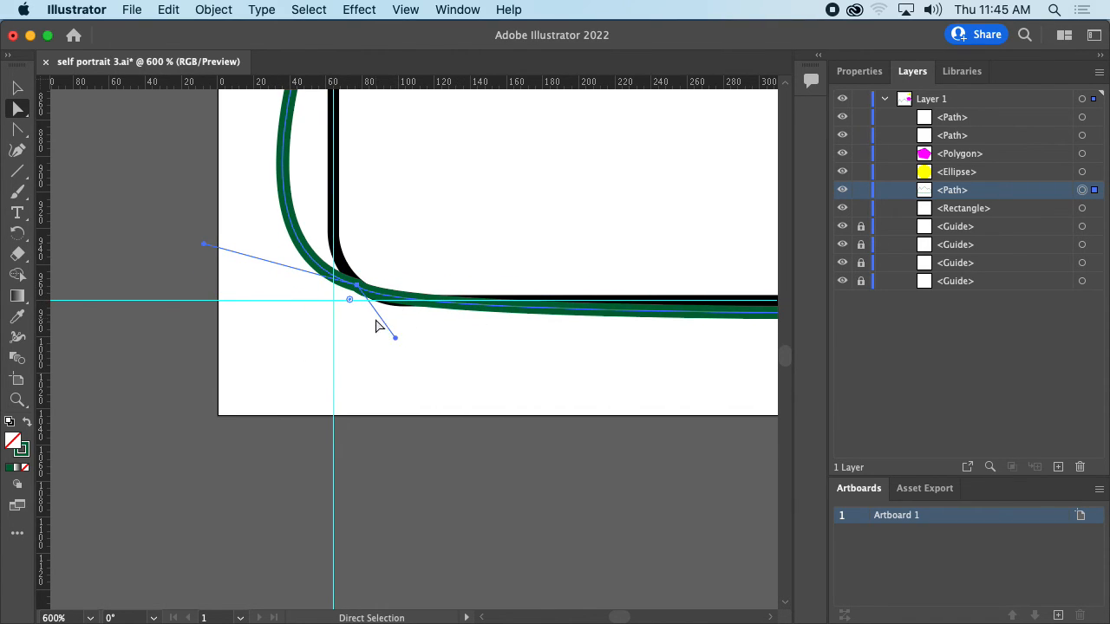
{"action": "mouse_move", "coordinate": [412, 299]}
{"action": "left_mouse_down"}
{"action": "mouse_move", "coordinate": [386, 290]}
{"action": "mouse_move", "coordinate": [411, 290]}
{"action": "left_mouse_up"}
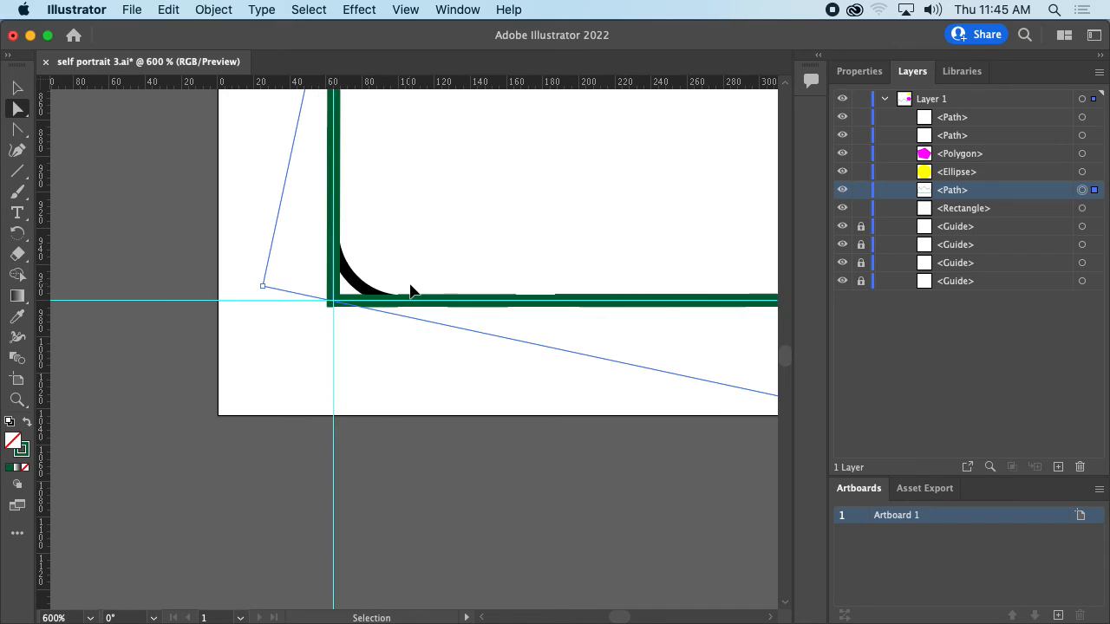
Add Curvature tool points at both ends of the frame's lower-left rounded corner and bend the outline's corner anchor onto the curve
{"action": "left_click", "coordinate": [15, 149]}
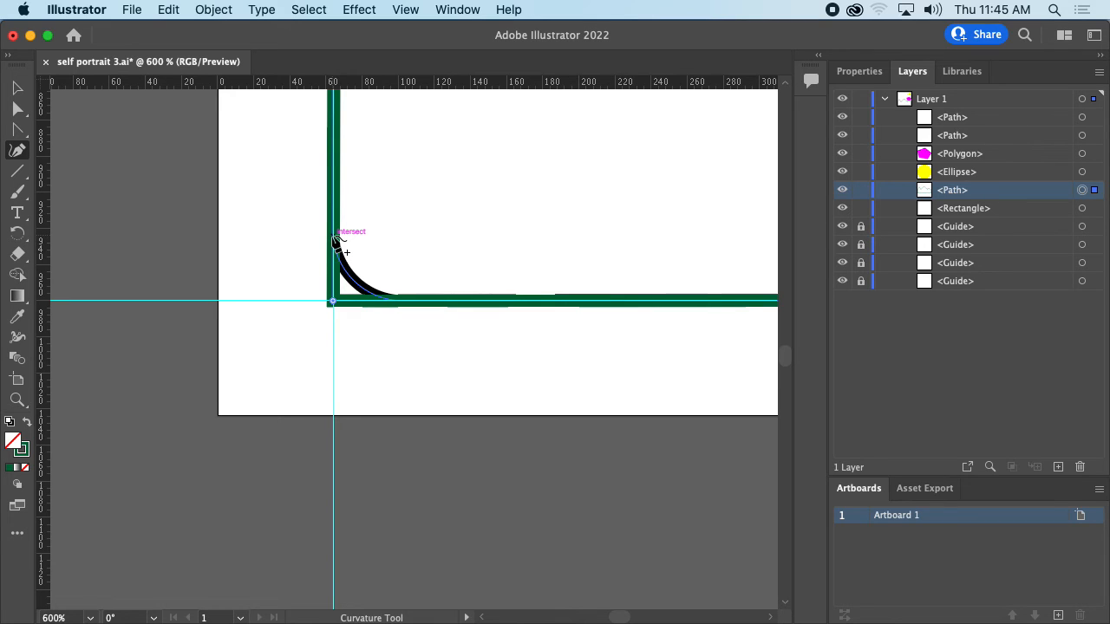
{"action": "left_click", "coordinate": [334, 236]}
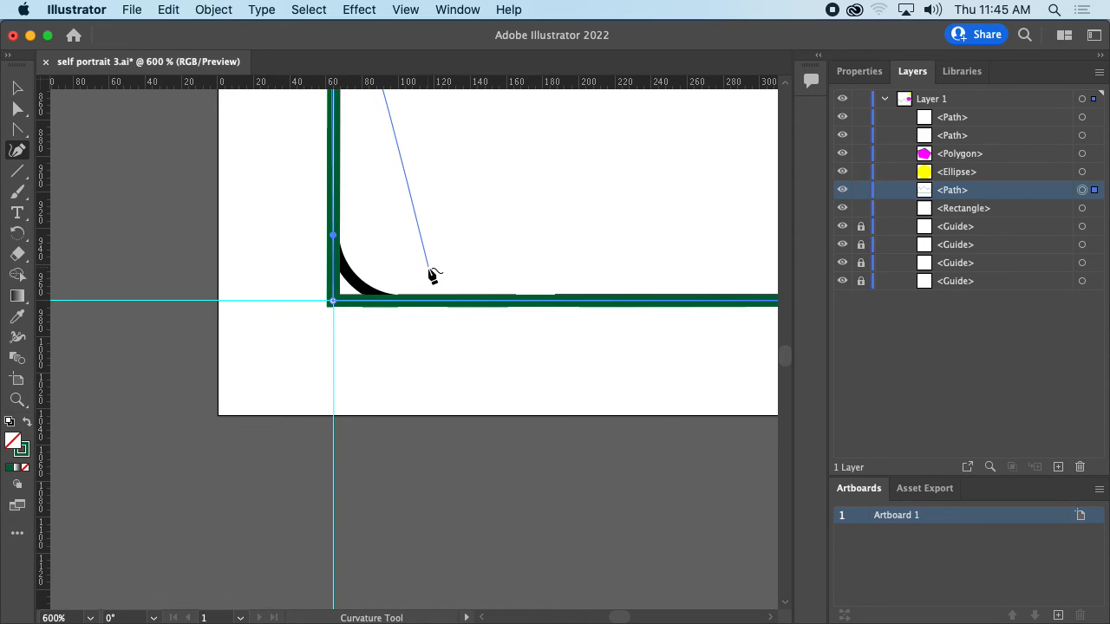
{"action": "left_click", "coordinate": [403, 304]}
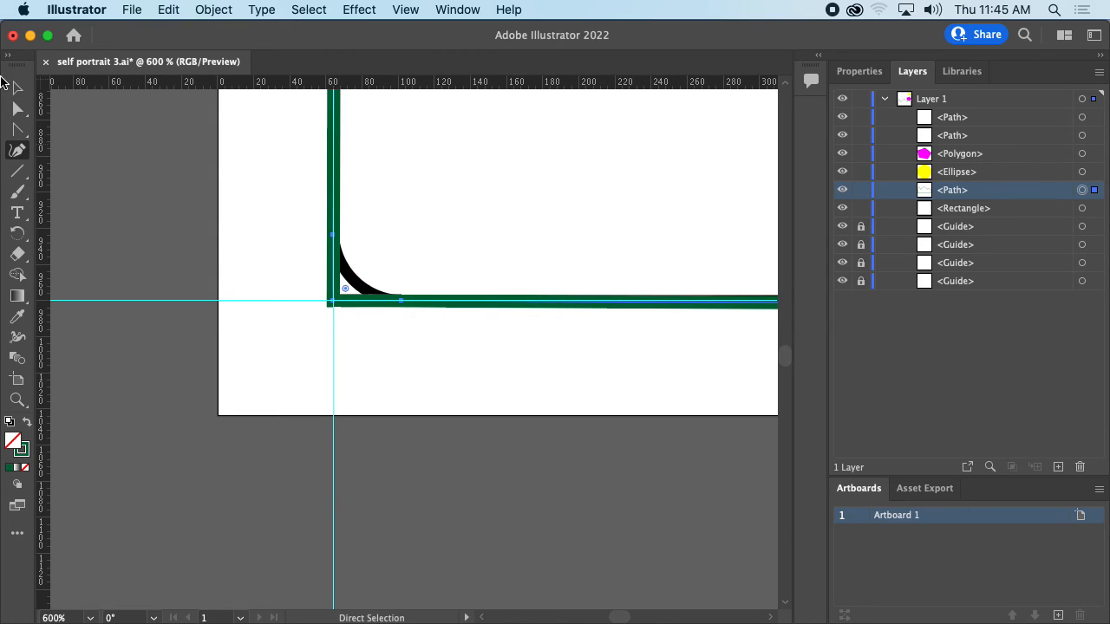
{"action": "left_click", "coordinate": [16, 130]}
{"action": "left_click_drag", "start_coordinate": [337, 303], "coordinate": [338, 258]}
{"action": "left_click", "coordinate": [17, 111]}
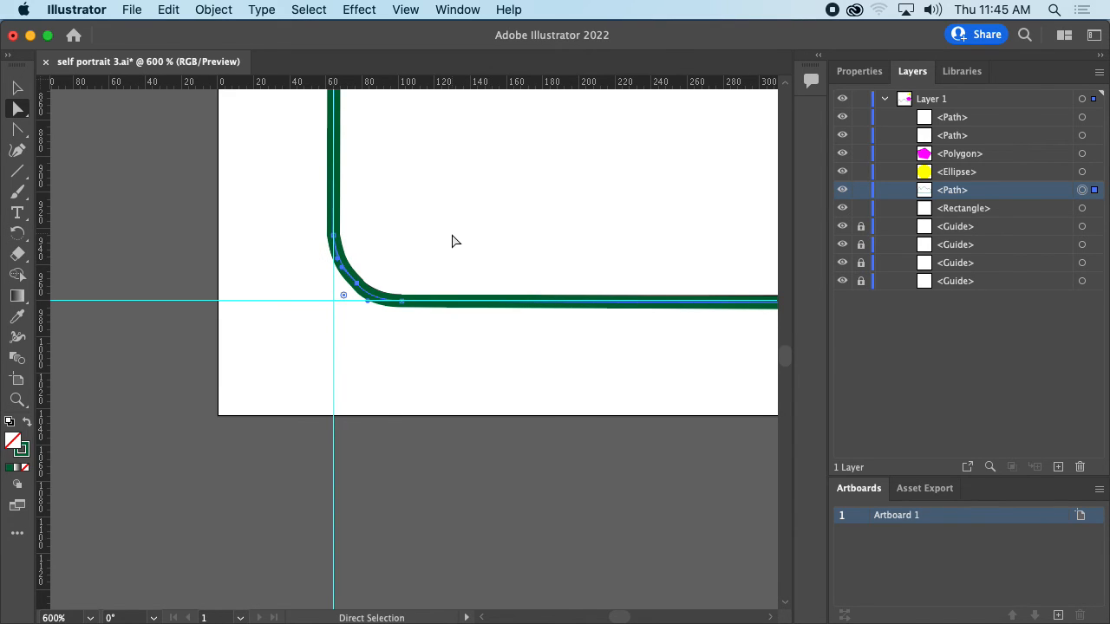
Try to adjust the upper handle of the middle anchor on the outline's lower-left curve
{"action": "key", "text": "super+equal"}
{"action": "key", "text": "super+equal"}
{"action": "key", "text": "super+equal"}
{"action": "key", "text": "super+equal"}
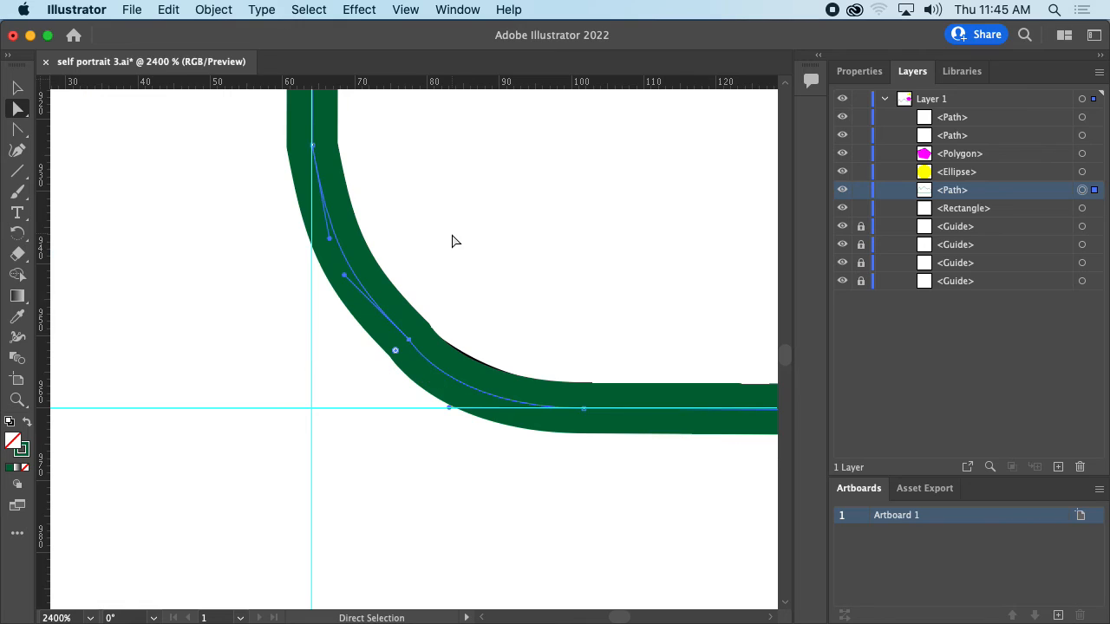
{"action": "left_click_drag", "start_coordinate": [466, 196], "coordinate": [540, 228]}
{"action": "left_click", "coordinate": [419, 303]}
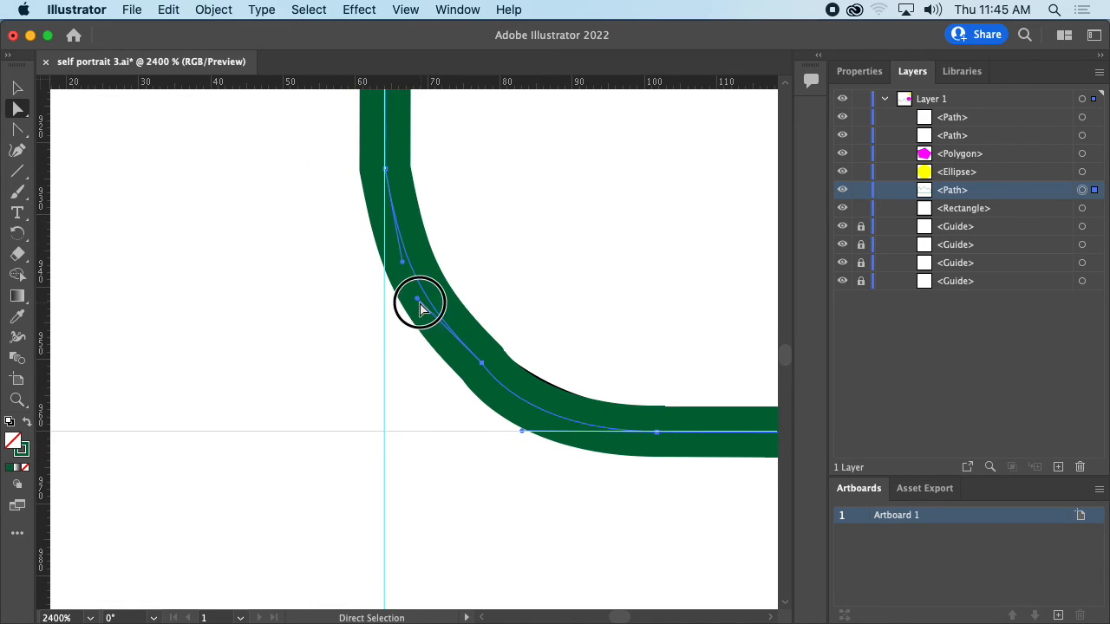
{"action": "mouse_move", "coordinate": [419, 304]}
{"action": "left_mouse_down"}
{"action": "mouse_move", "coordinate": [486, 366]}
{"action": "mouse_move", "coordinate": [419, 313]}
{"action": "left_mouse_up"}
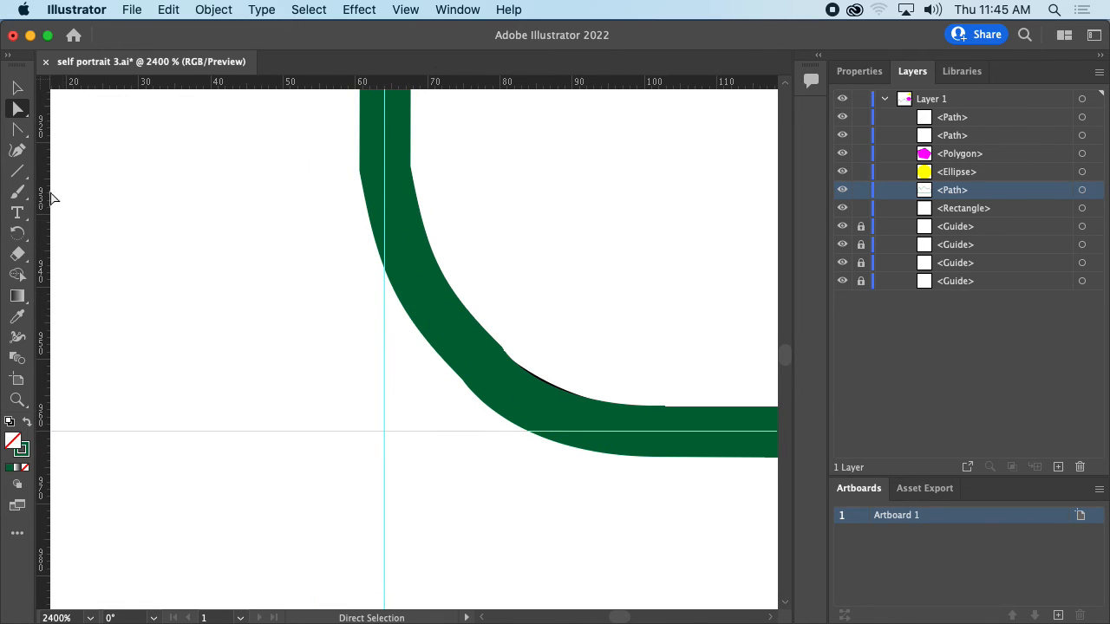
Move the middle anchor of the outline's lower-left curve up and inward, away from the frame's rounded corner
{"action": "left_click", "coordinate": [15, 151]}
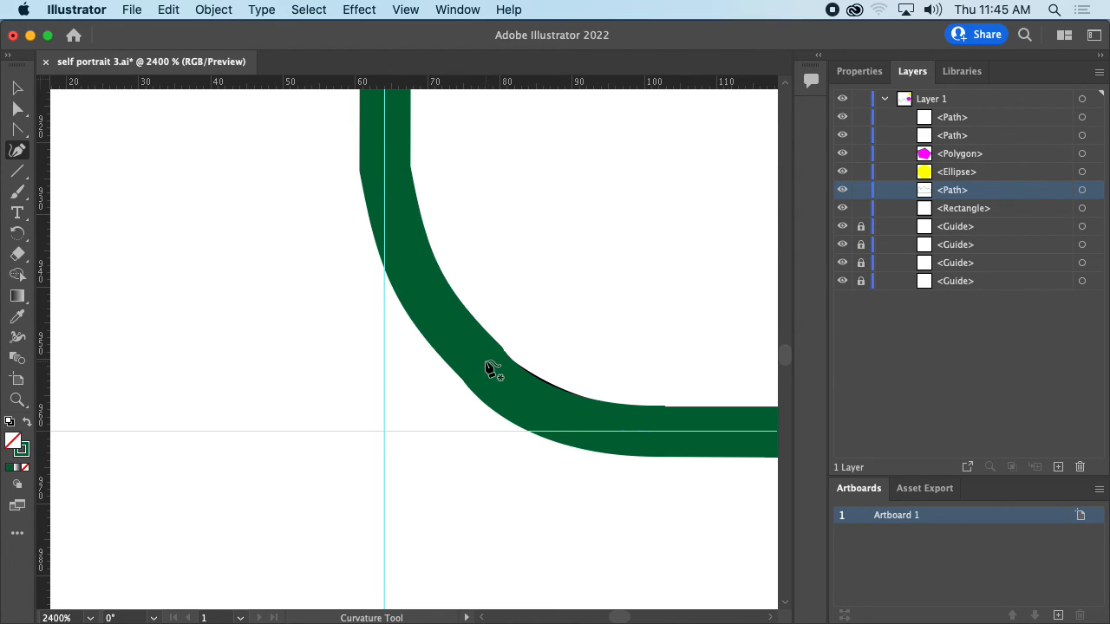
{"action": "left_click", "coordinate": [483, 365]}
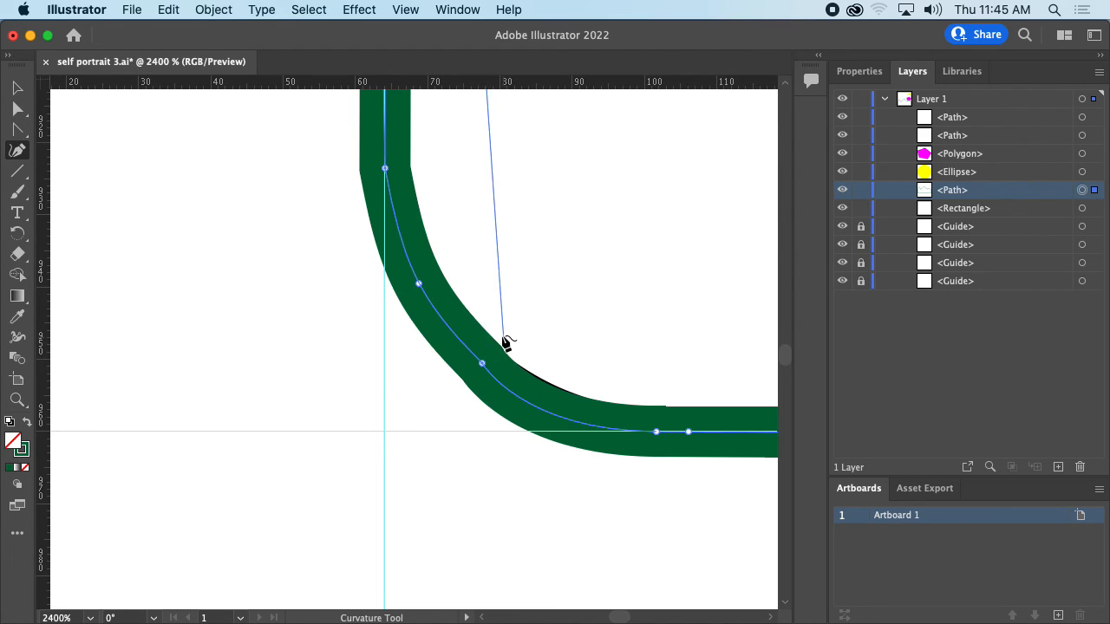
{"action": "left_click", "coordinate": [15, 106]}
{"action": "left_click_drag", "start_coordinate": [483, 365], "coordinate": [557, 307]}
{"action": "key", "text": "super+z"}
{"action": "left_click_drag", "start_coordinate": [482, 365], "coordinate": [560, 276]}
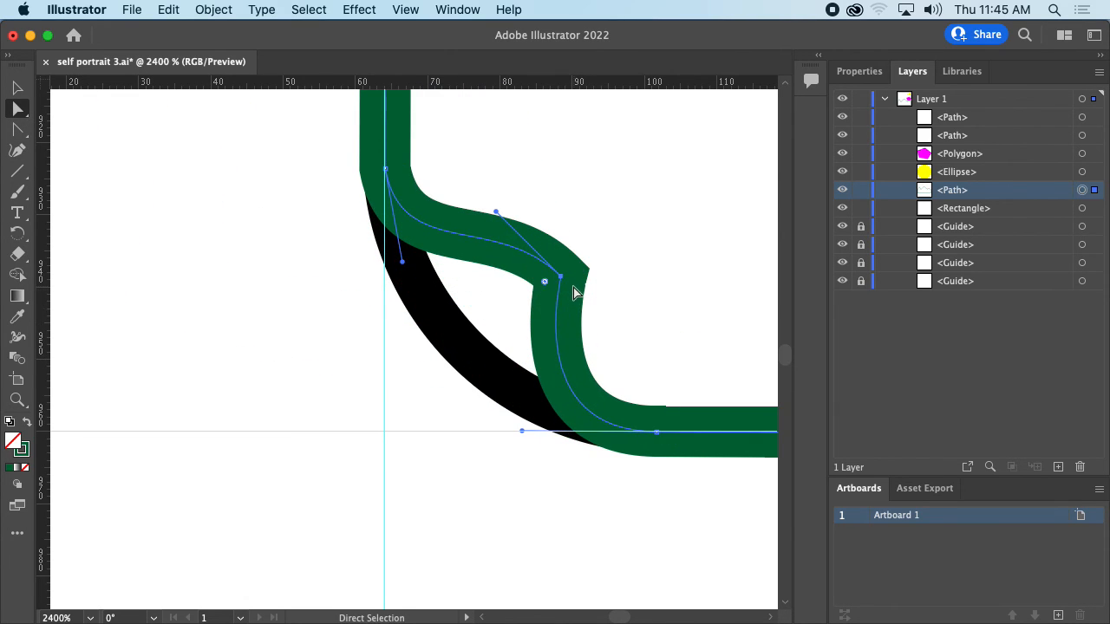
Move the mountain outline inward from the frame's left edge and join its two open end anchors
{"action": "left_click", "coordinate": [16, 148]}
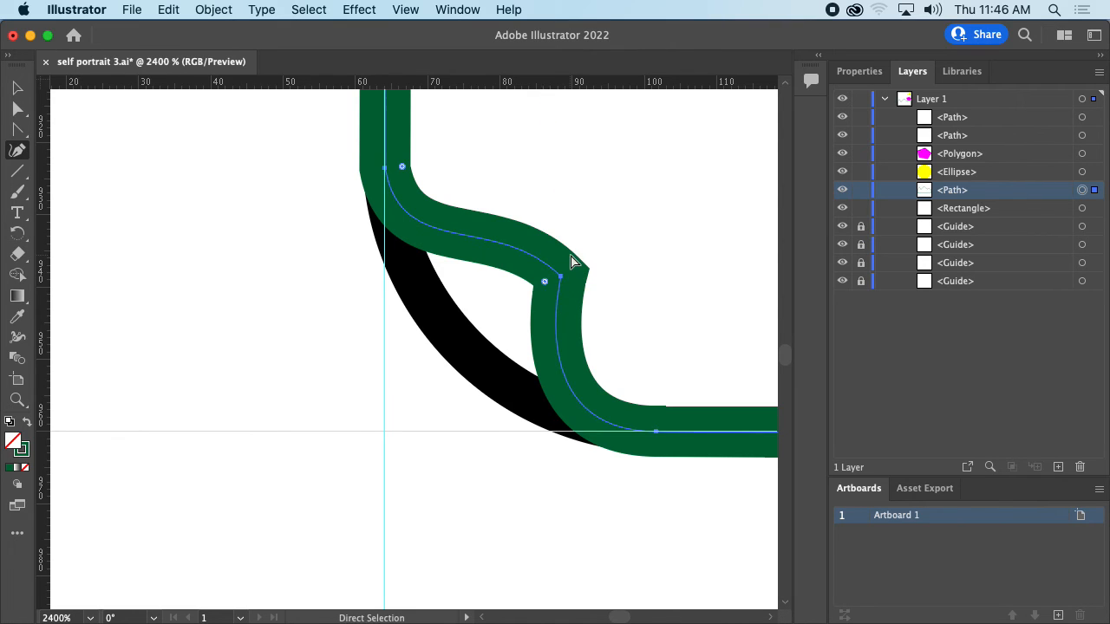
{"action": "key", "text": "super+minus"}
{"action": "key", "text": "super+minus"}
{"action": "key", "text": "super+minus"}
{"action": "key", "text": "super+minus"}
{"action": "key", "text": "super+minus"}
{"action": "key", "text": "super+minus"}
{"action": "key", "text": "super+minus"}
{"action": "key", "text": "super+minus"}
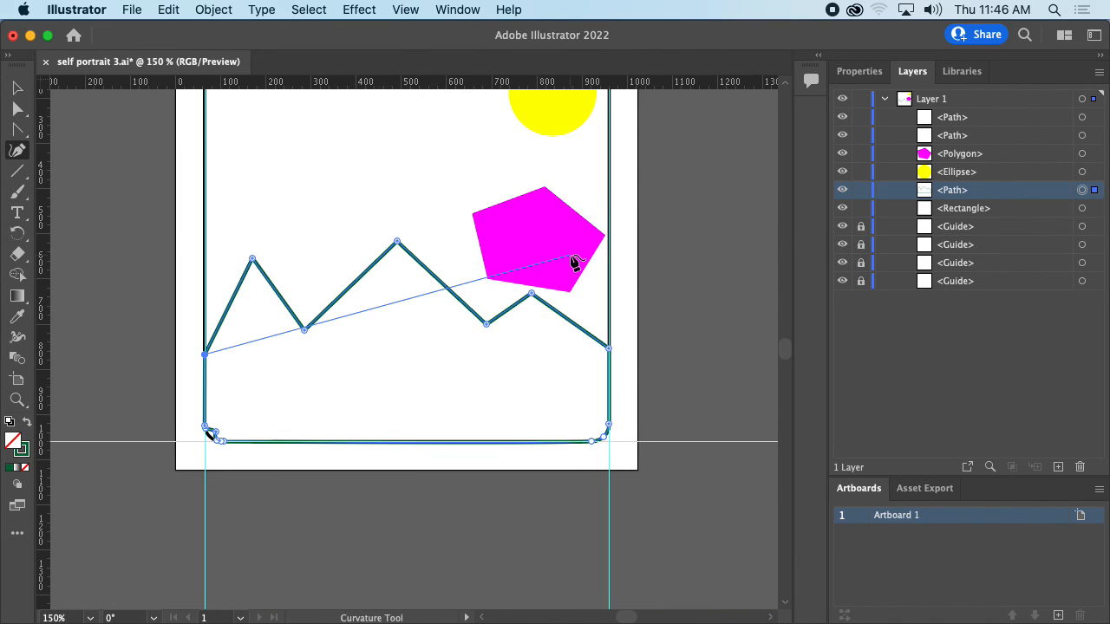
{"action": "left_click_drag", "start_coordinate": [364, 364], "coordinate": [560, 335]}
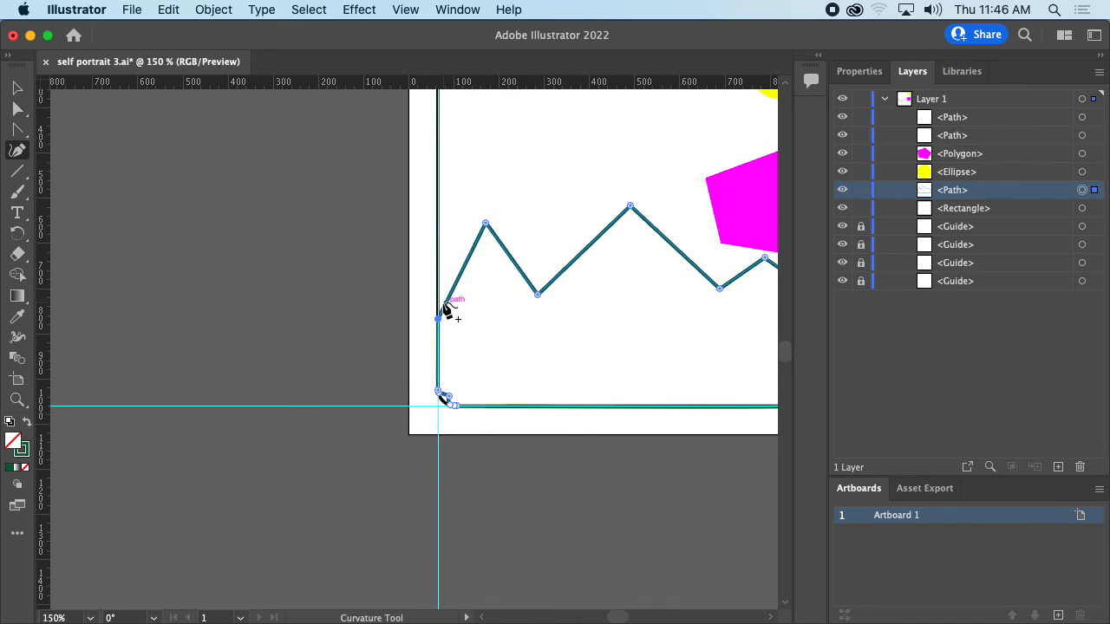
{"action": "key", "text": "super+equal"}
{"action": "key", "text": "super+equal"}
{"action": "left_click_drag", "start_coordinate": [303, 356], "coordinate": [647, 287]}
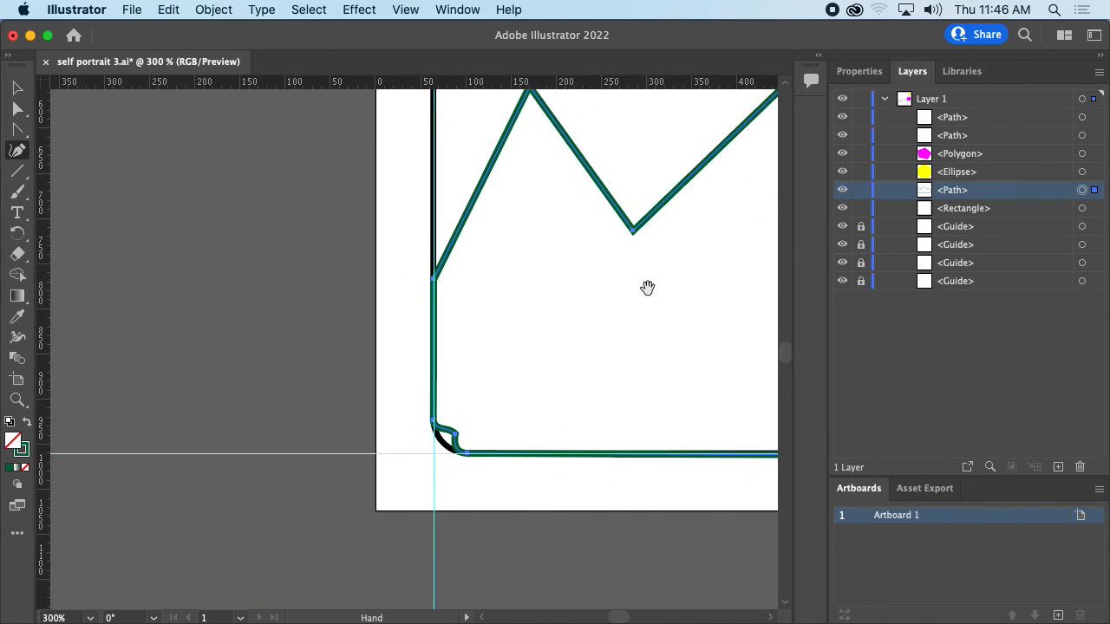
{"action": "key", "text": "super+equal"}
{"action": "key", "text": "super+equal"}
{"action": "left_click_drag", "start_coordinate": [411, 338], "coordinate": [779, 309]}
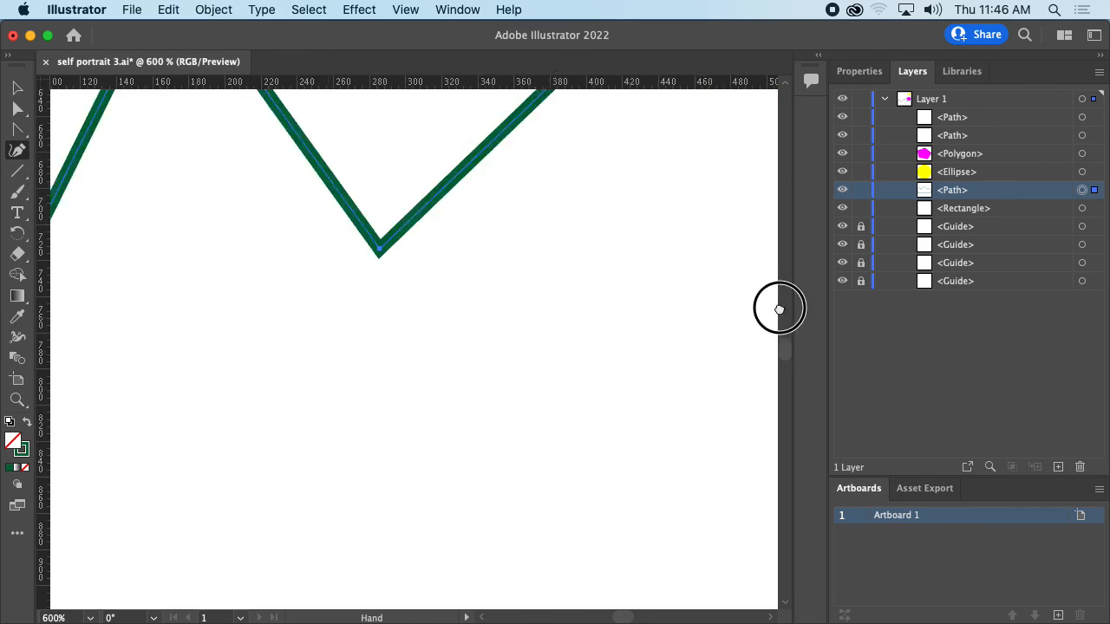
{"action": "left_click_drag", "start_coordinate": [211, 365], "coordinate": [518, 312]}
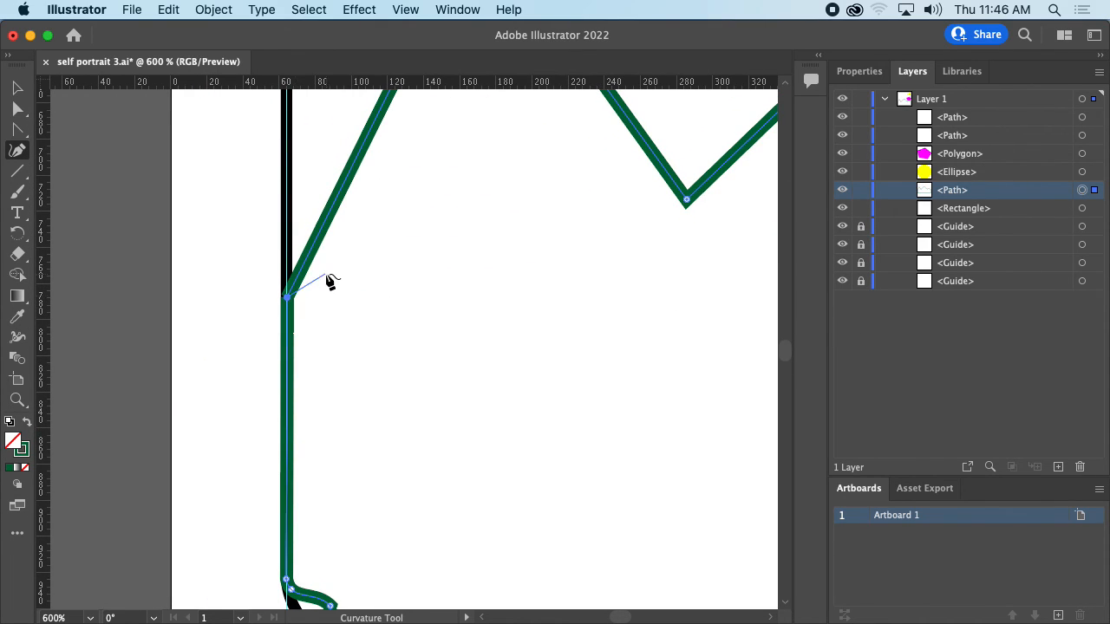
{"action": "key", "text": "super+equal"}
{"action": "left_click_drag", "start_coordinate": [325, 272], "coordinate": [930, 322]}
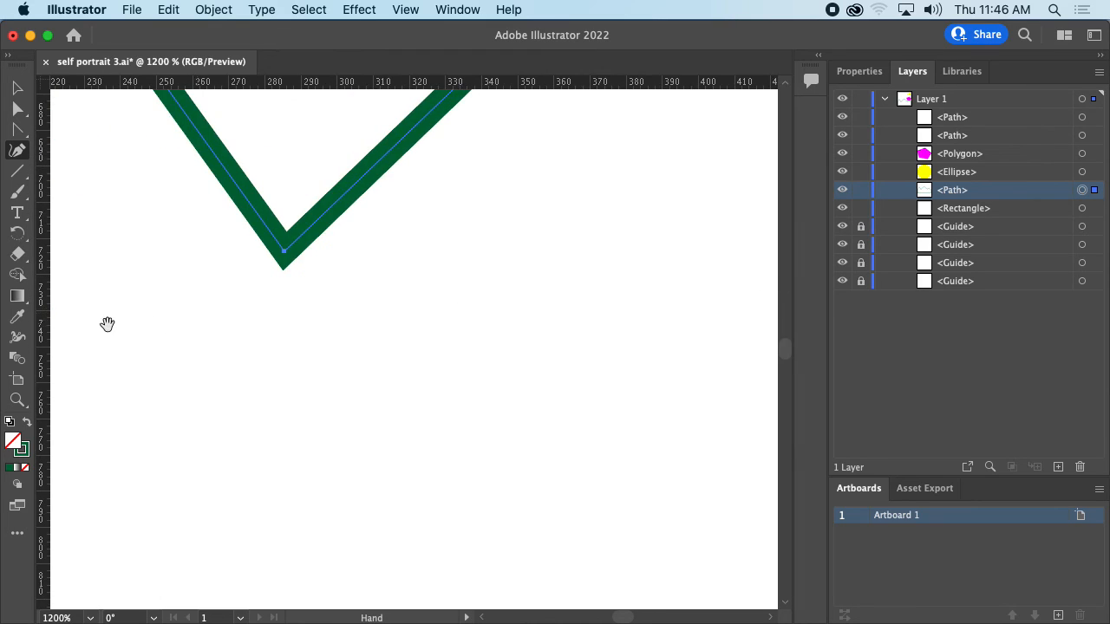
{"action": "left_click_drag", "start_coordinate": [108, 325], "coordinate": [481, 313]}
{"action": "left_click_drag", "start_coordinate": [162, 388], "coordinate": [499, 317]}
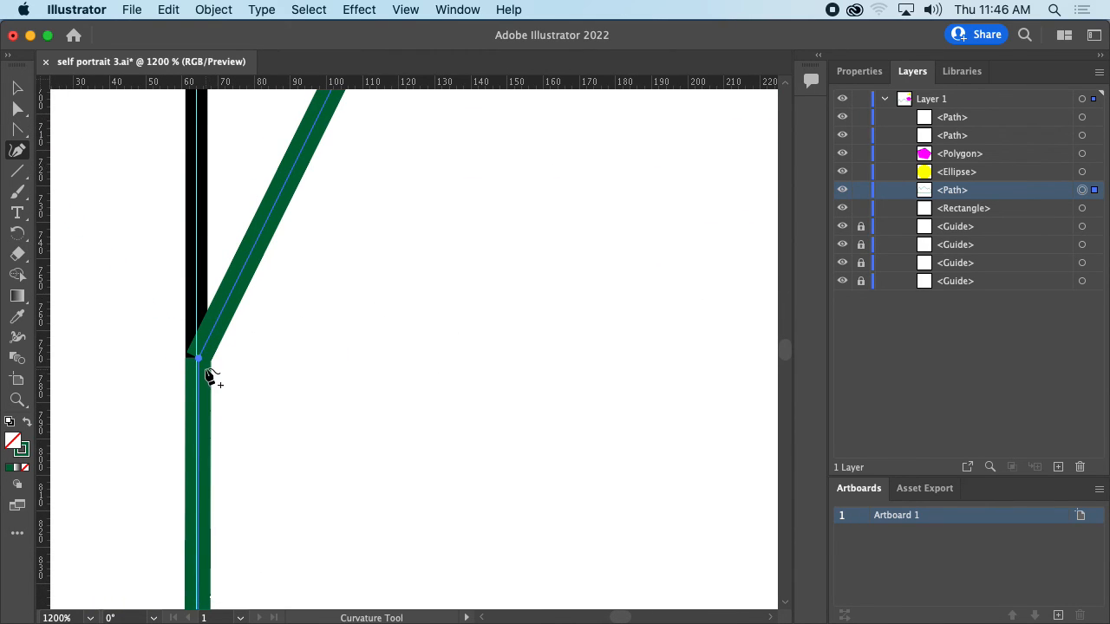
{"action": "key", "text": "a"}
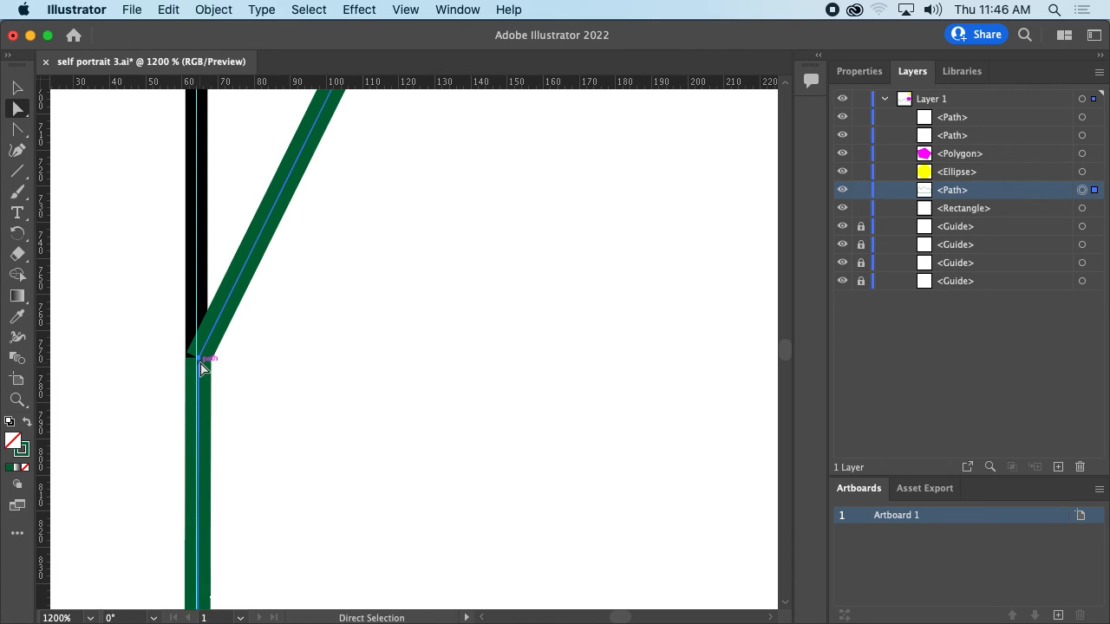
{"action": "left_click_drag", "start_coordinate": [198, 359], "coordinate": [301, 380]}
{"action": "right_click", "coordinate": [302, 371]}
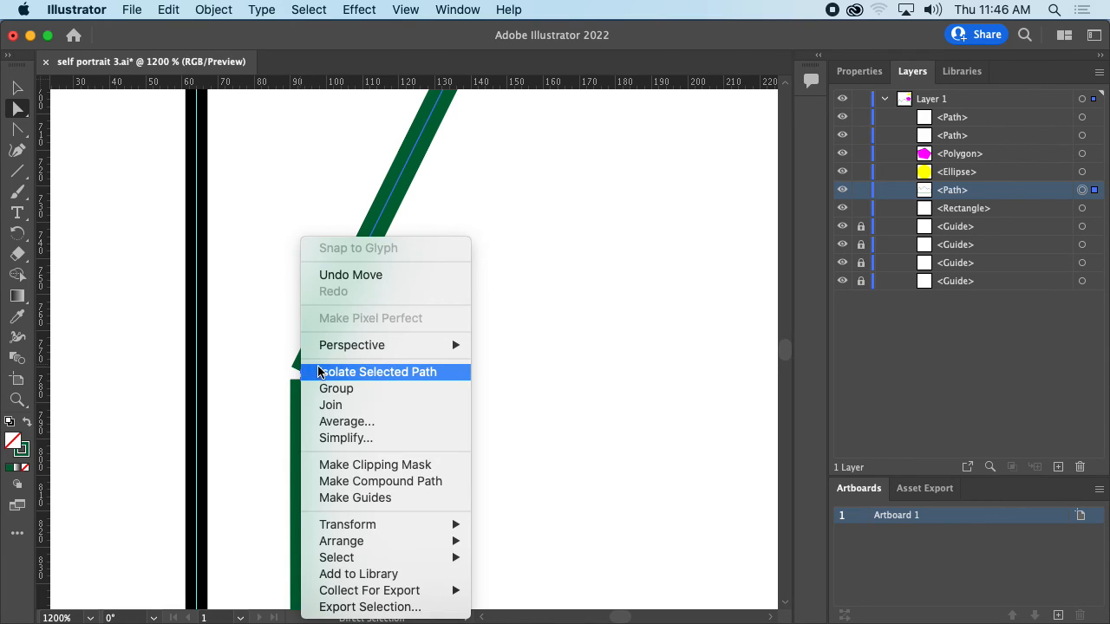
{"action": "left_click", "coordinate": [306, 405]}
{"action": "left_click", "coordinate": [337, 396]}
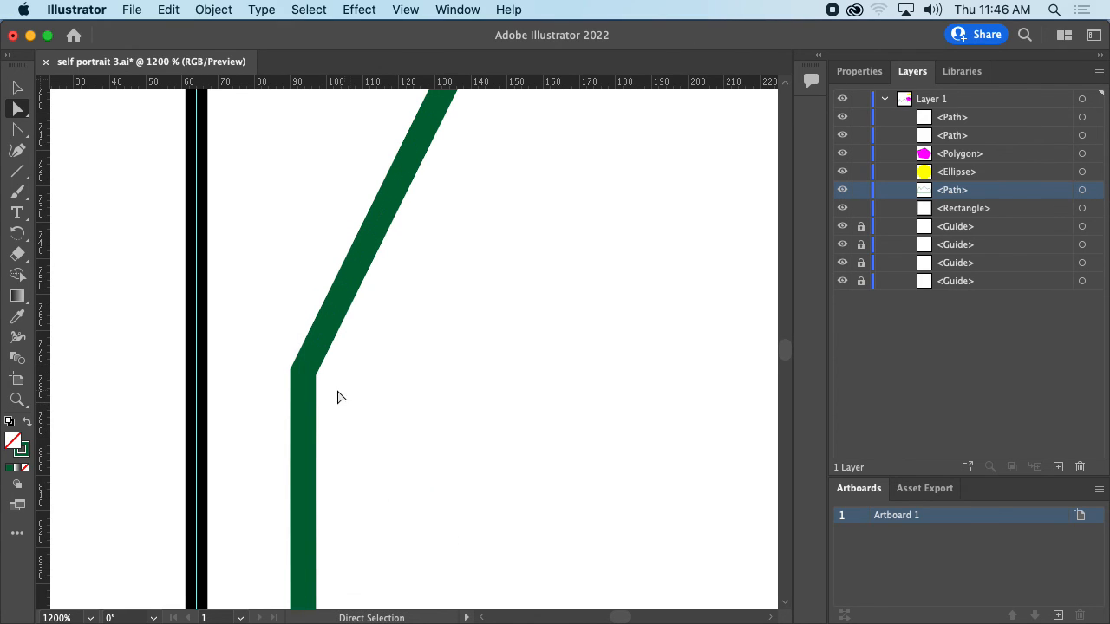
Try to move the joined anchor at the mountain's left edge back toward the frame, then undo it
{"action": "left_click", "coordinate": [304, 373]}
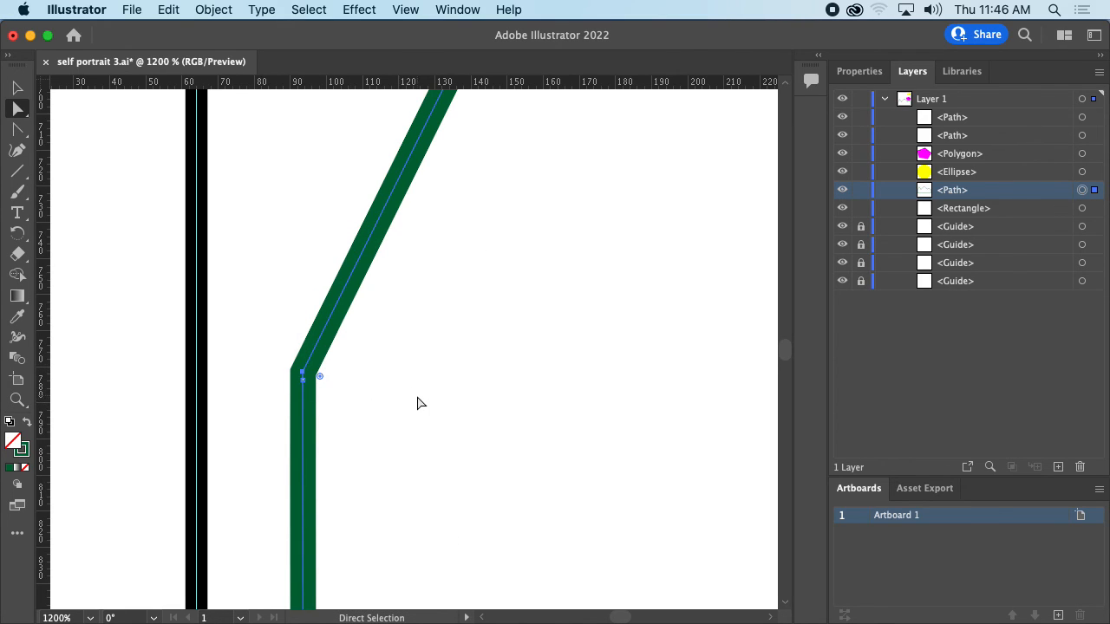
{"action": "left_click_drag", "start_coordinate": [302, 399], "coordinate": [223, 378]}
{"action": "key", "text": "super+z"}
Move the whole mountain outline back so its left edge lines up with the frame's left edge
{"action": "key", "text": "super+minus"}
{"action": "key", "text": "super+minus"}
{"action": "key", "text": "super+minus"}
{"action": "key", "text": "super+minus"}
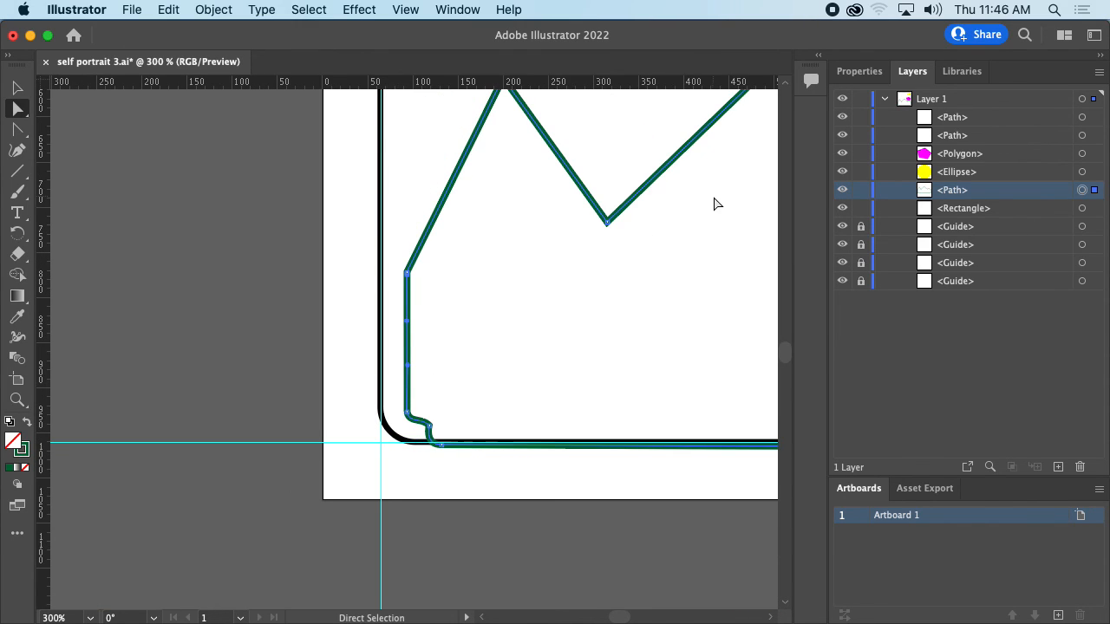
{"action": "left_click", "coordinate": [19, 88]}
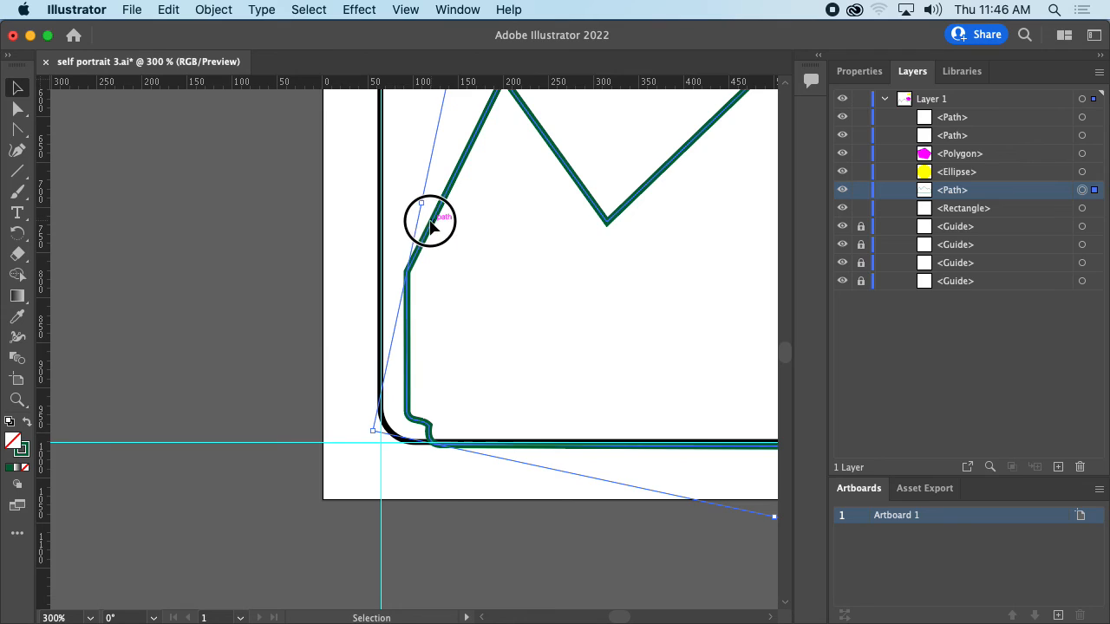
{"action": "left_click_drag", "start_coordinate": [431, 223], "coordinate": [407, 213]}
Delete the middle anchor of the mountain outline's lower-left curve, leaving the corner open
{"action": "key", "text": "super+equal"}
{"action": "key", "text": "super+equal"}
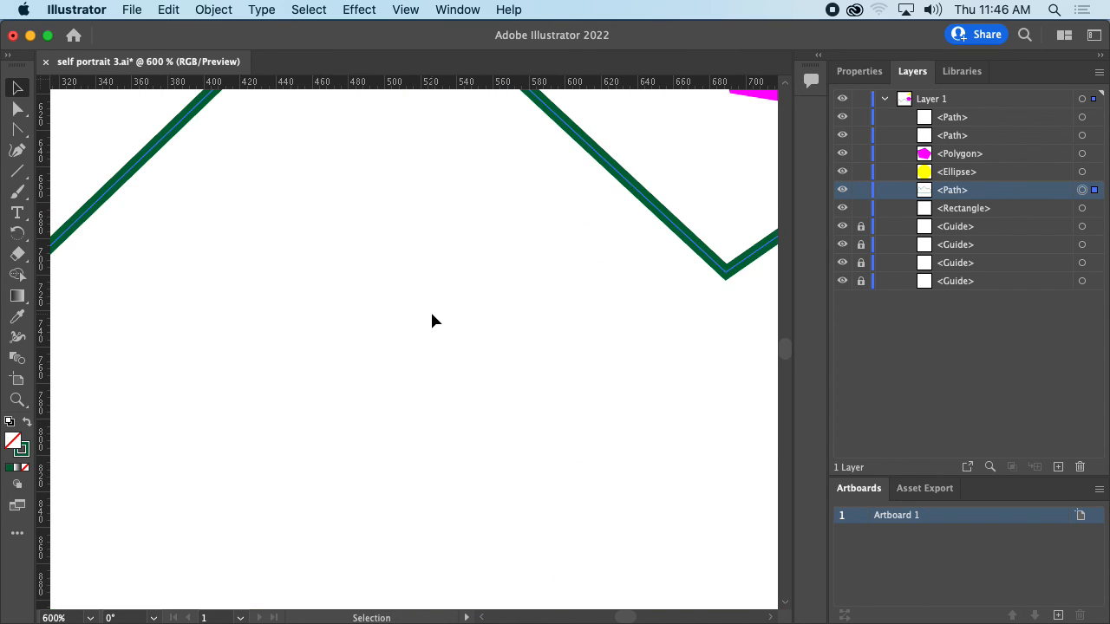
{"action": "key", "text": "space"}
{"action": "left_click_drag", "start_coordinate": [373, 398], "coordinate": [688, 275]}
{"action": "left_click_drag", "start_coordinate": [87, 572], "coordinate": [447, 299]}
{"action": "key", "text": "super+equal"}
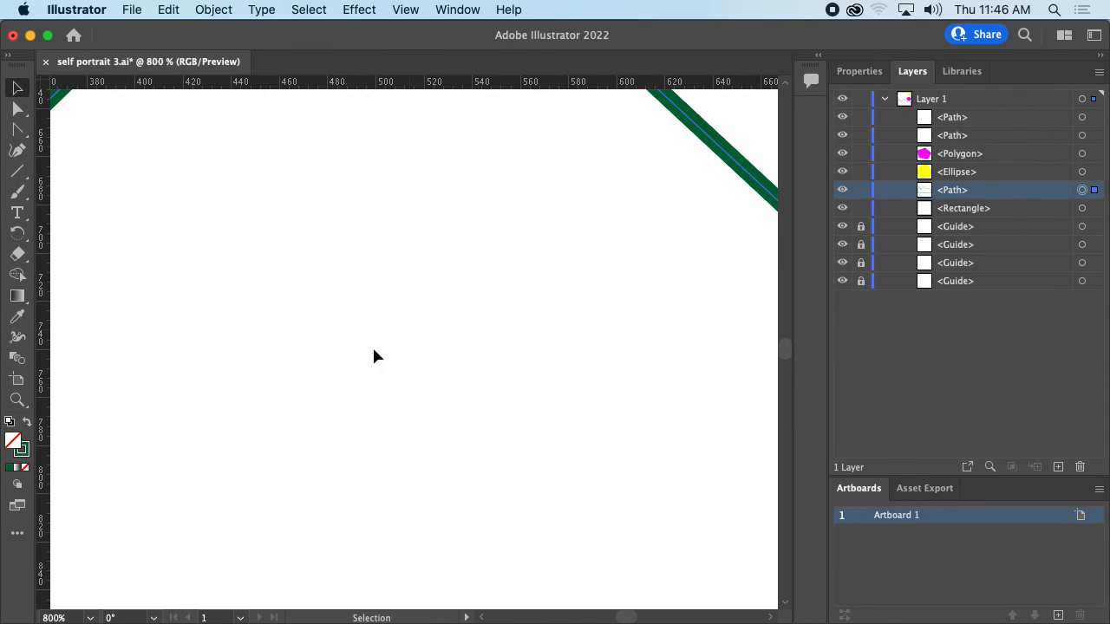
{"action": "key", "text": "space"}
{"action": "left_click_drag", "start_coordinate": [374, 351], "coordinate": [546, 228]}
{"action": "left_click_drag", "start_coordinate": [303, 415], "coordinate": [598, 177]}
{"action": "left_click_drag", "start_coordinate": [278, 396], "coordinate": [712, 322]}
{"action": "left_click_drag", "start_coordinate": [348, 348], "coordinate": [489, 322]}
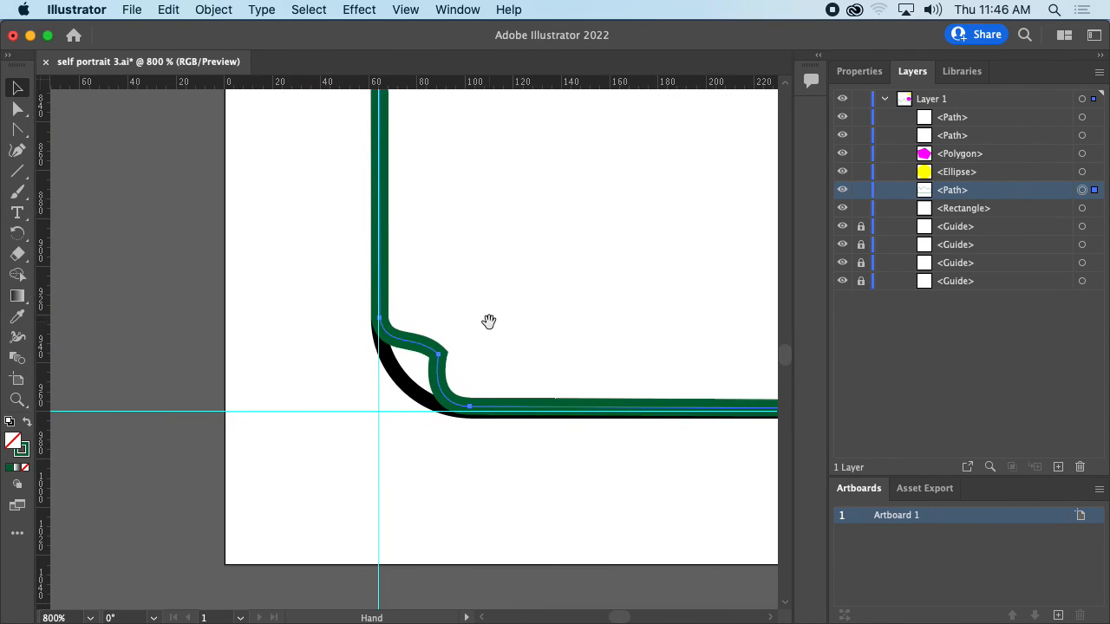
{"action": "left_click", "coordinate": [16, 152]}
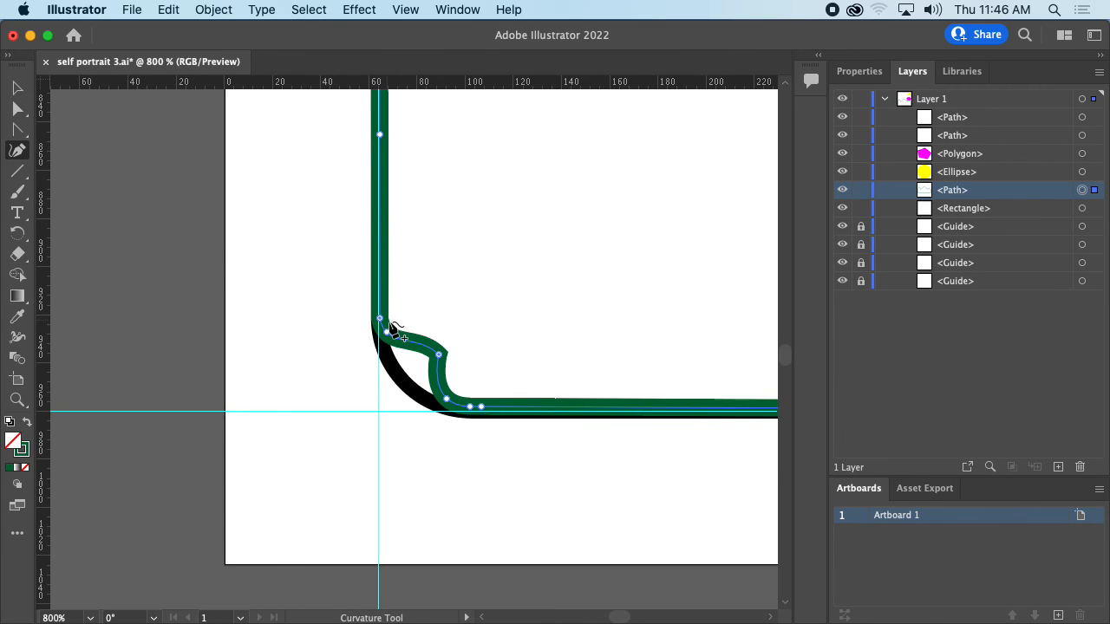
{"action": "key", "text": "a"}
{"action": "left_click_drag", "start_coordinate": [439, 355], "coordinate": [434, 359]}
{"action": "right_click", "coordinate": [439, 360]}
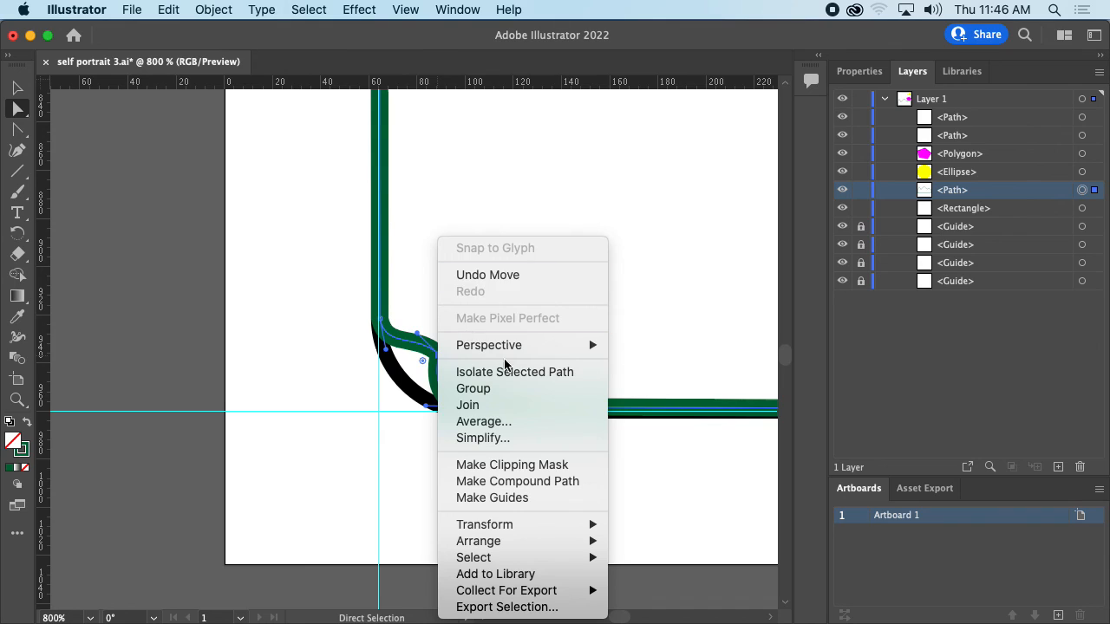
{"action": "left_click", "coordinate": [422, 320]}
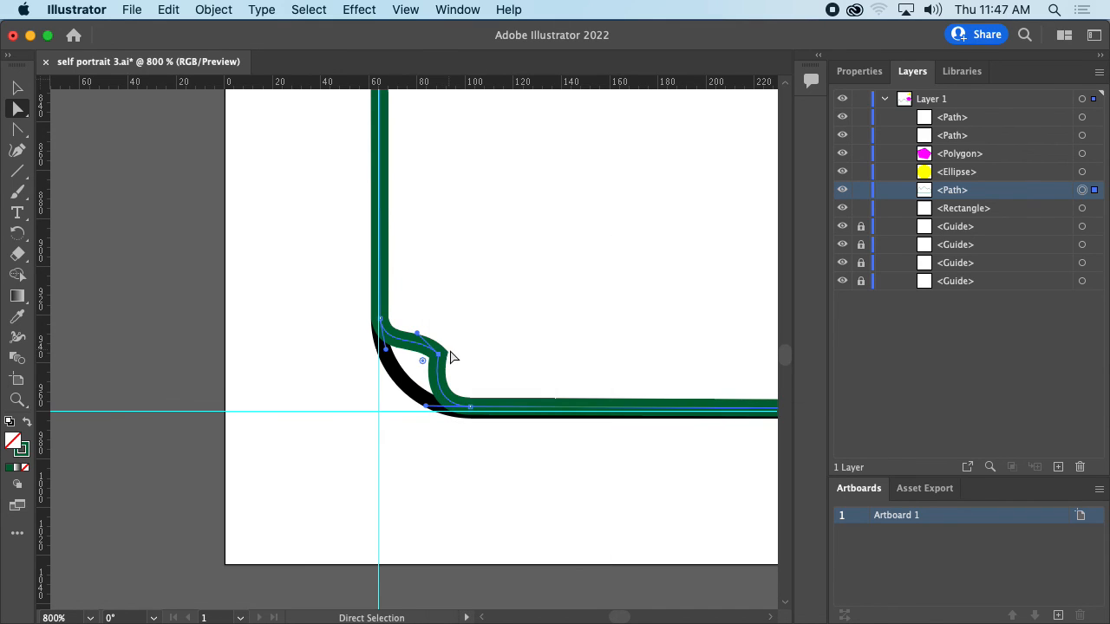
{"action": "left_click", "coordinate": [459, 336]}
{"action": "left_click", "coordinate": [438, 355]}
{"action": "key", "text": "Delete"}
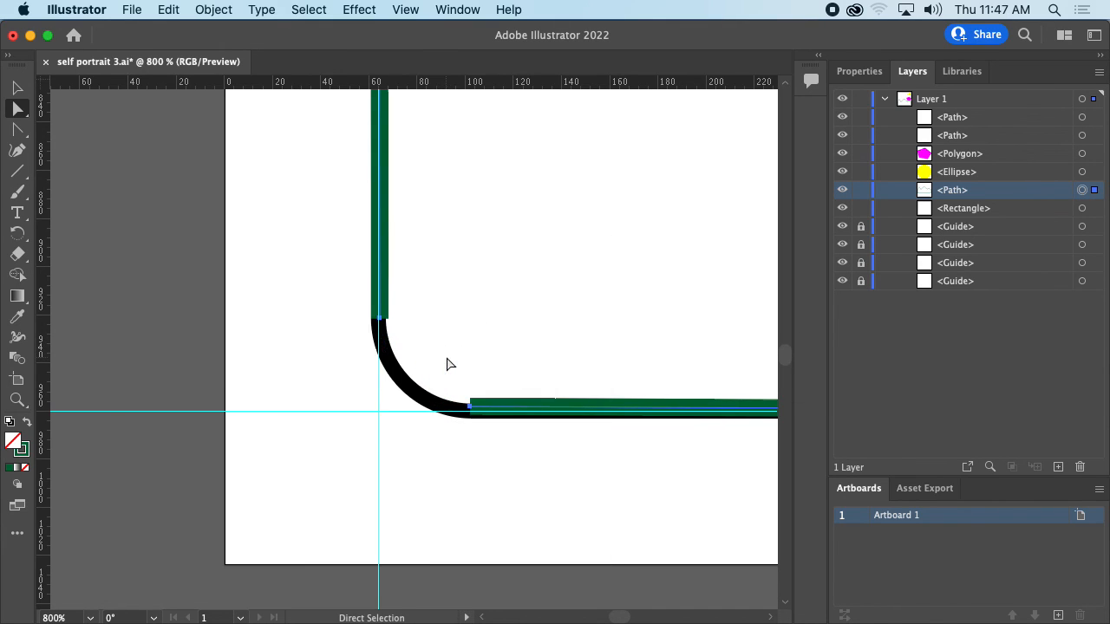
Try to pull the open end of the mountain's bottom edge inward and bend its handle, then undo it
{"action": "left_click", "coordinate": [22, 158]}
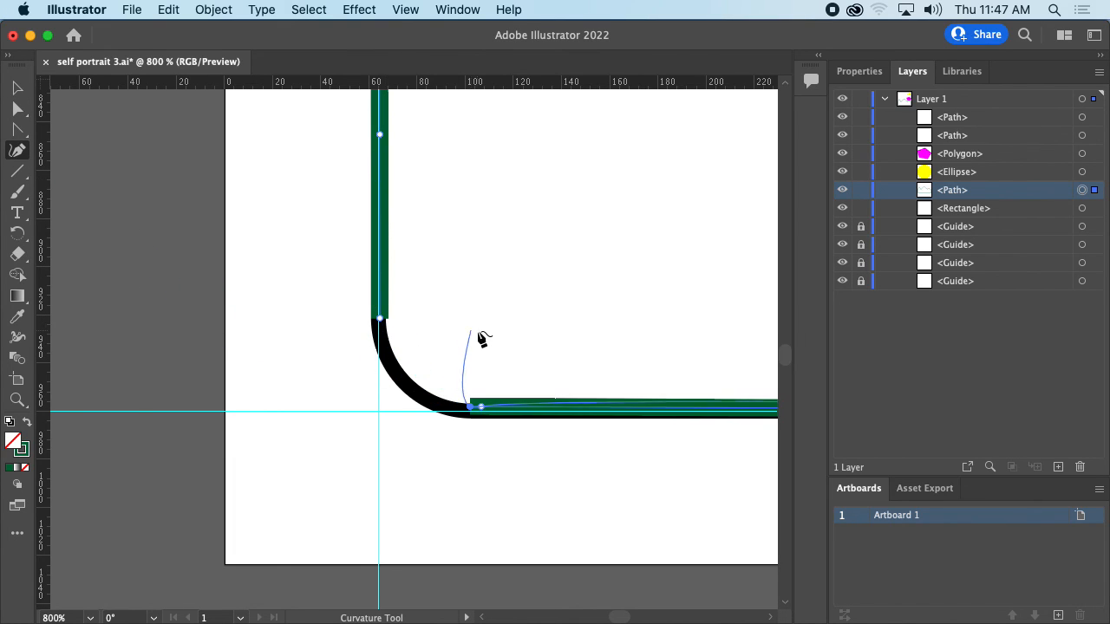
{"action": "left_click", "coordinate": [443, 491]}
{"action": "key", "text": "a"}
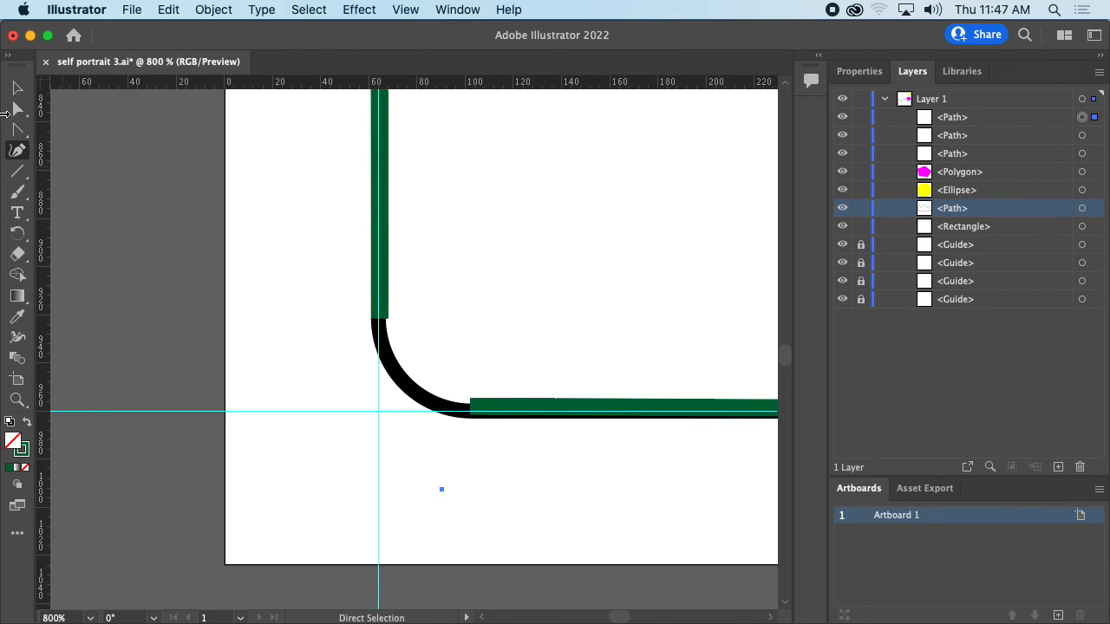
{"action": "left_click_drag", "start_coordinate": [455, 427], "coordinate": [486, 367]}
{"action": "left_click", "coordinate": [523, 370]}
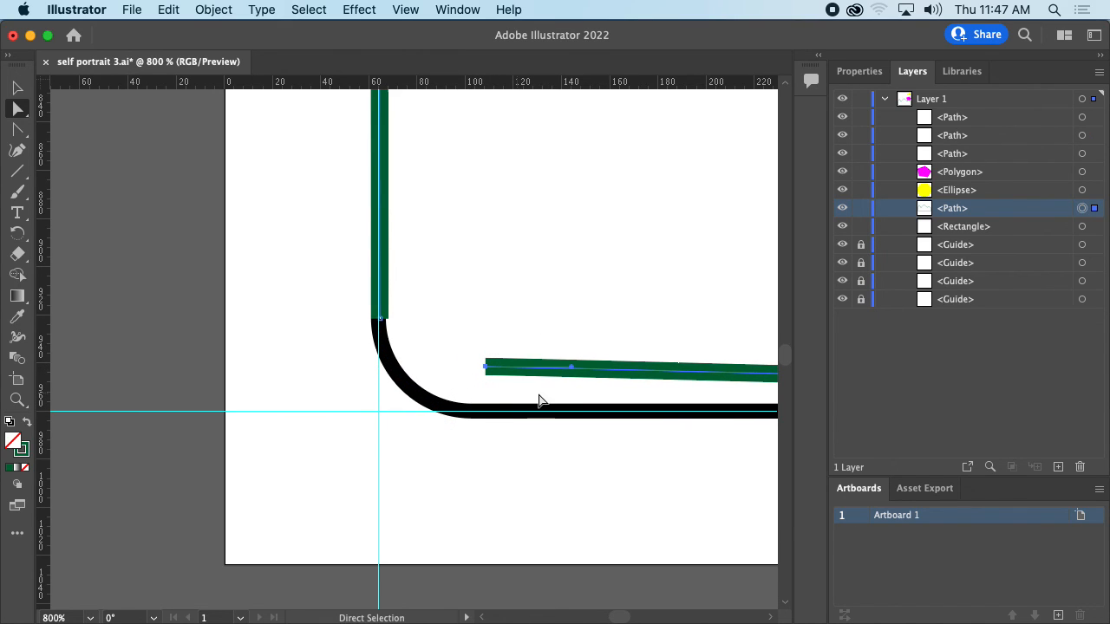
{"action": "left_click_drag", "start_coordinate": [569, 367], "coordinate": [546, 406]}
{"action": "key", "text": "z"}
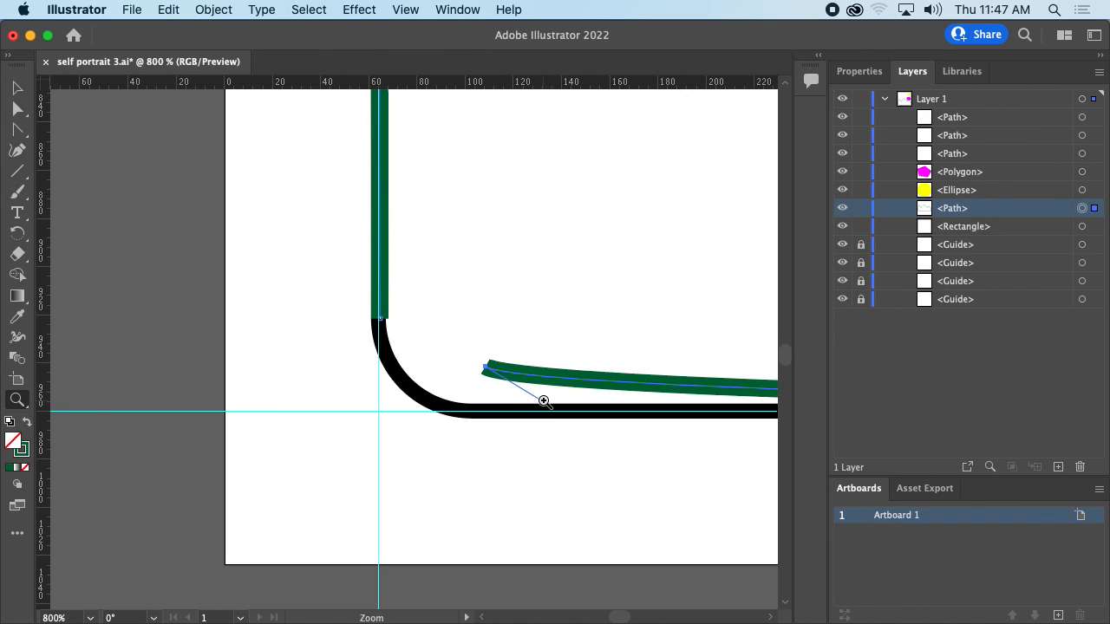
{"action": "key", "text": "super+z"}
{"action": "key", "text": "super+z"}
{"action": "key", "text": "super+z"}
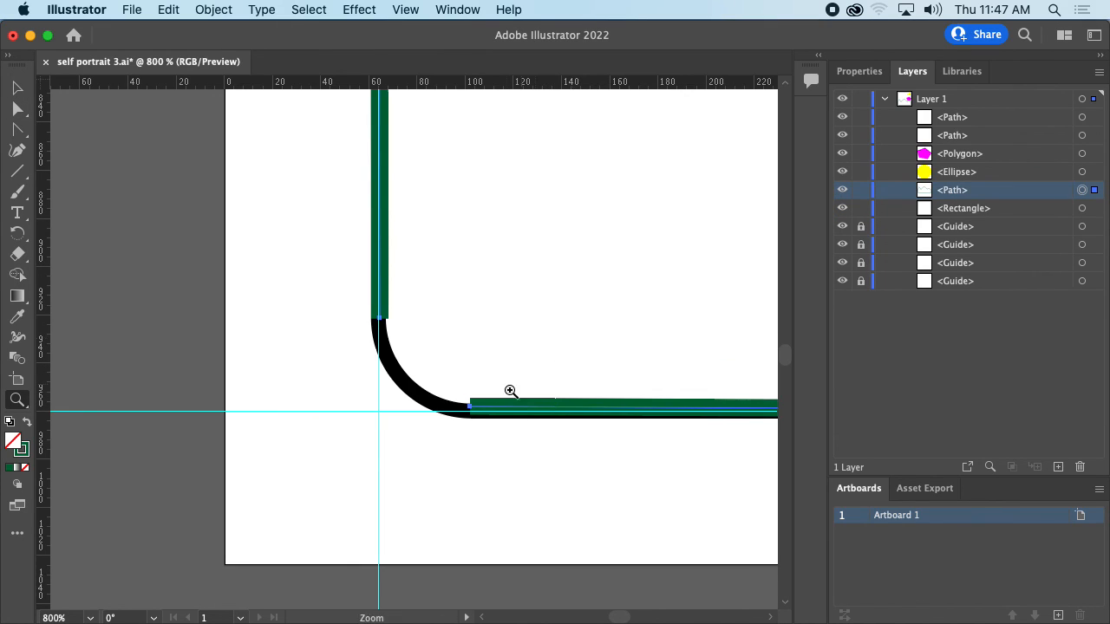
Shift the mountain outline so its two open ends line up with the frame at the lower-left corner
{"action": "key", "text": "a"}
{"action": "left_click_drag", "start_coordinate": [470, 410], "coordinate": [473, 418]}
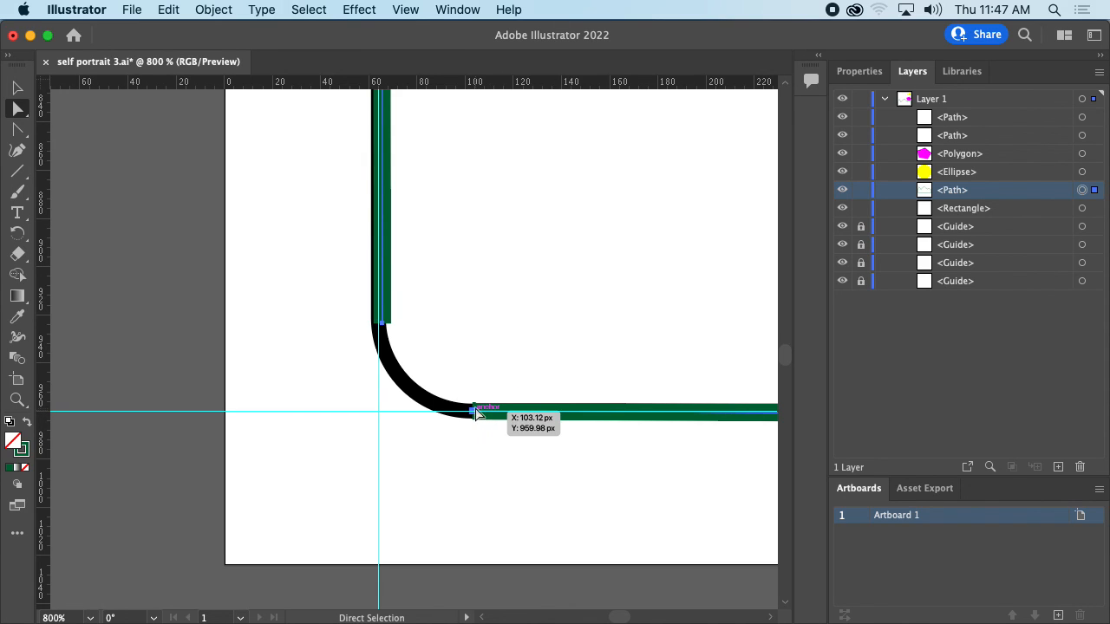
{"action": "left_click_drag", "start_coordinate": [383, 323], "coordinate": [379, 319]}
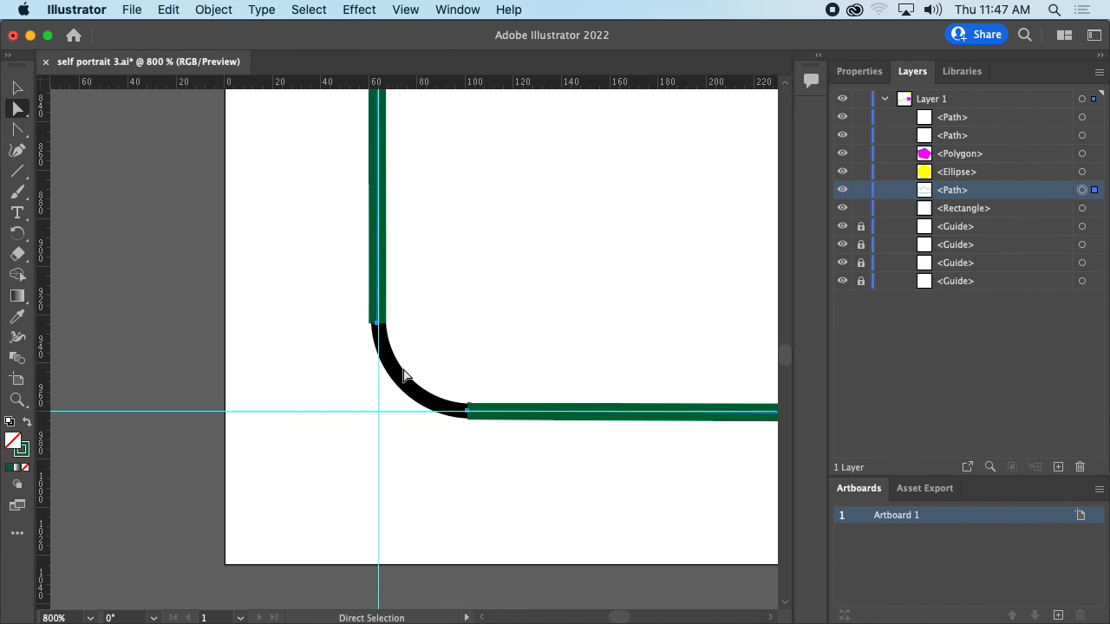
Close the open lower-left corner by connecting the bottom end anchor to the left end anchor with the Curvature tool
{"action": "key", "text": "super"}
{"action": "left_click_drag", "start_coordinate": [451, 350], "coordinate": [512, 270]}
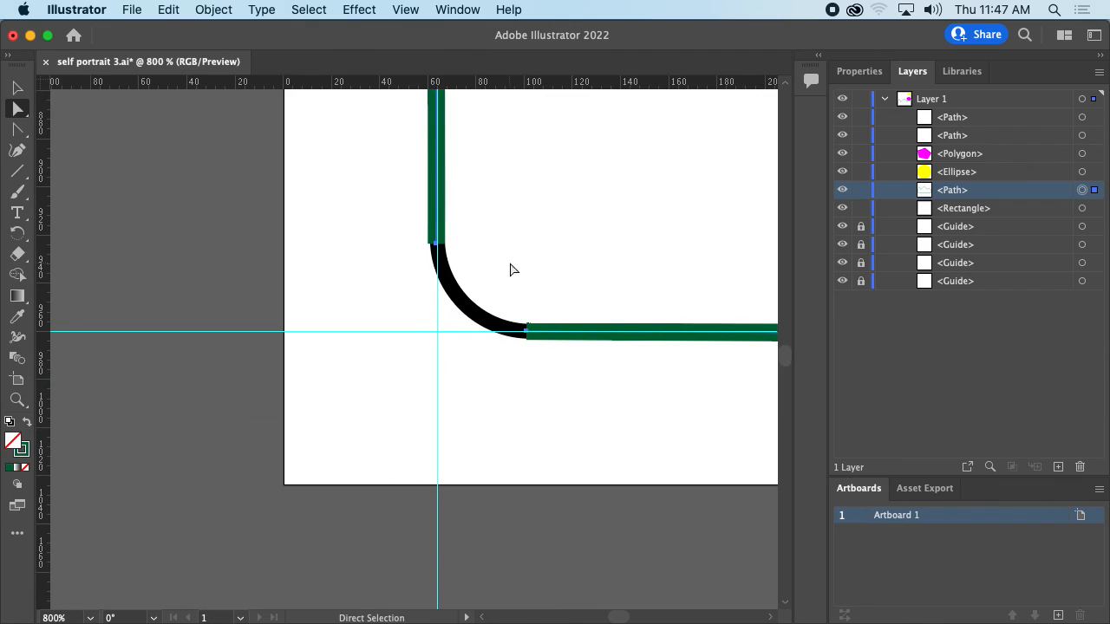
{"action": "left_click", "coordinate": [17, 151]}
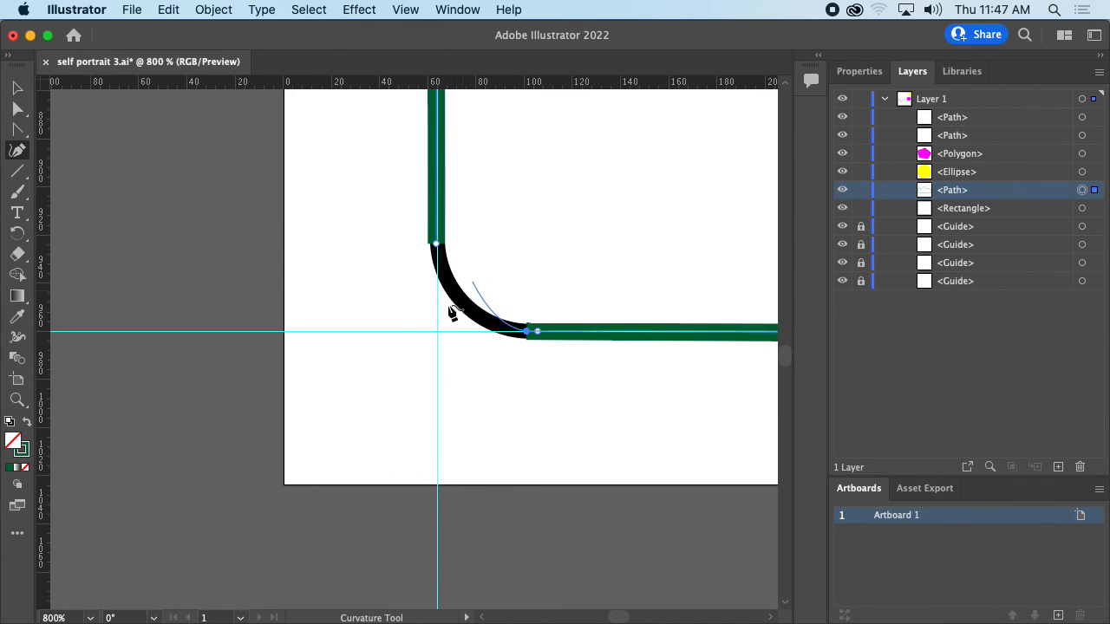
{"action": "key", "text": "Escape"}
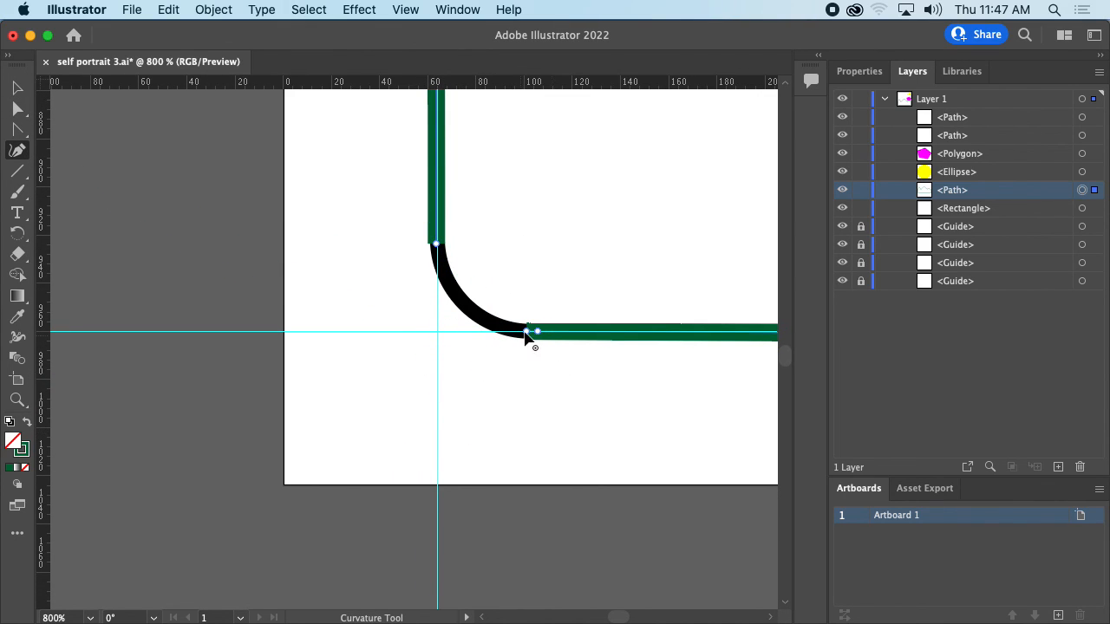
{"action": "left_click", "coordinate": [527, 333]}
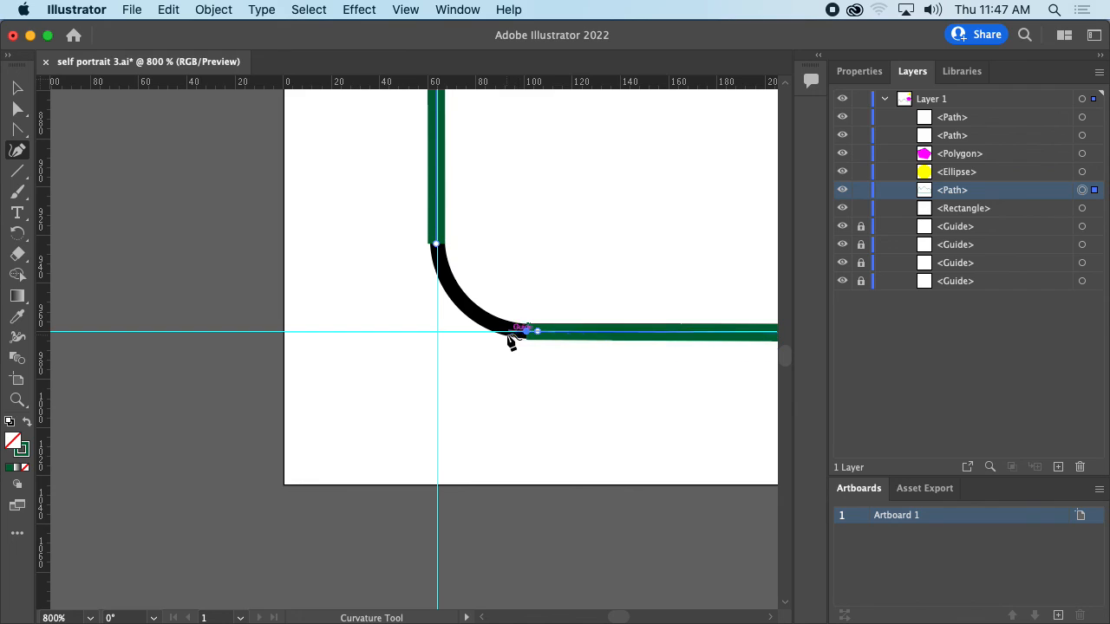
{"action": "left_click", "coordinate": [437, 245]}
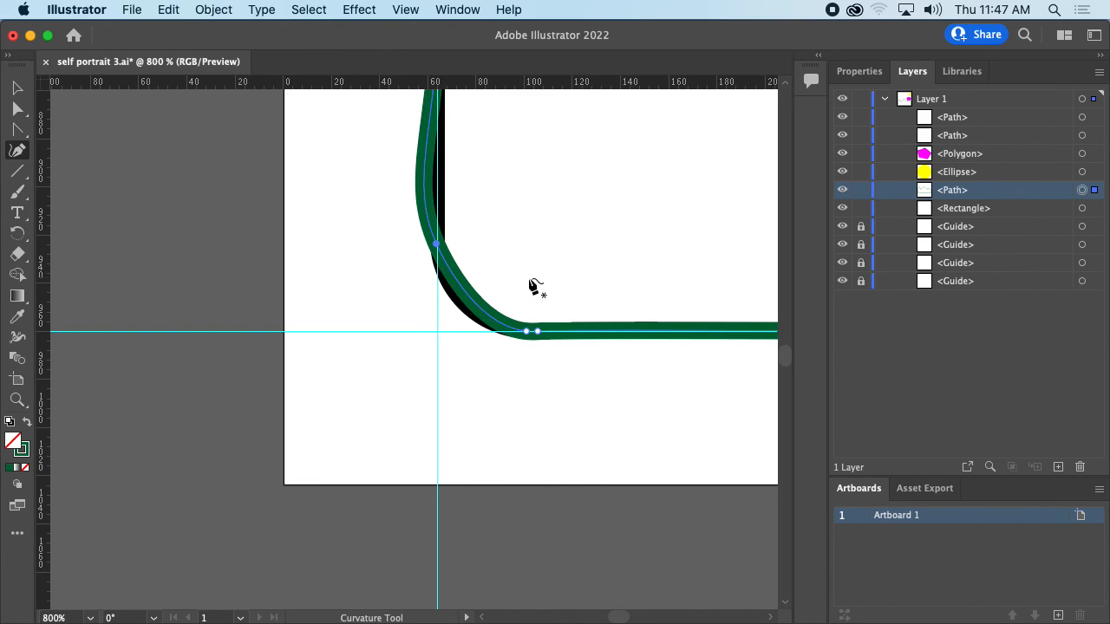
Convert the upper anchor of the lower-left curve to a corner point and adjust the neighbouring handles toward the frame
{"action": "left_click", "coordinate": [24, 135]}
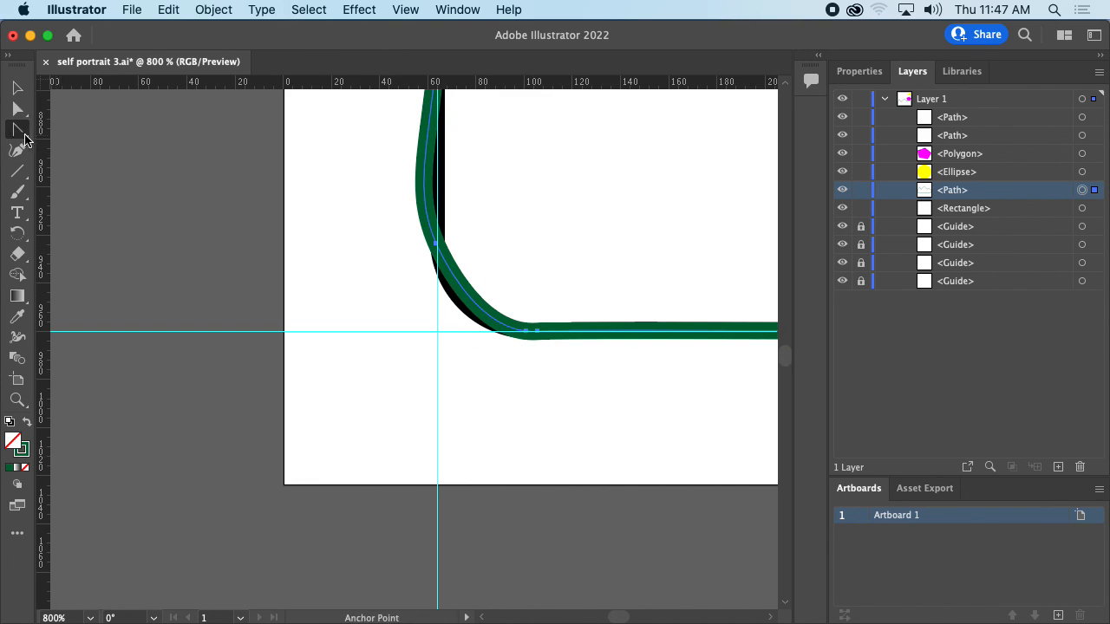
{"action": "left_click_drag", "start_coordinate": [436, 245], "coordinate": [441, 256]}
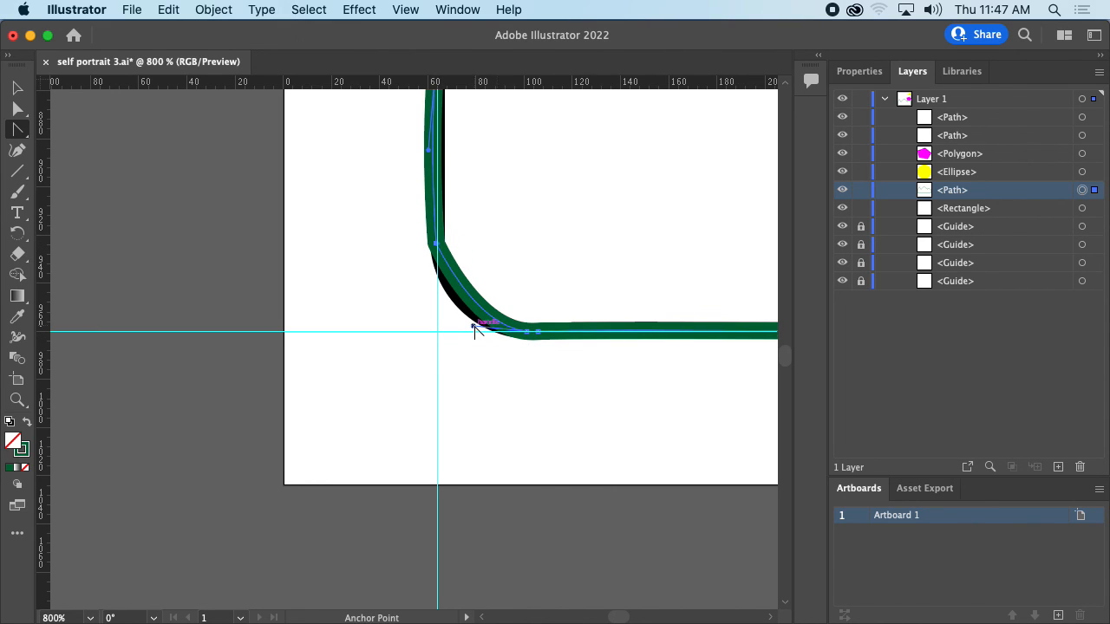
{"action": "left_click_drag", "start_coordinate": [473, 326], "coordinate": [468, 330]}
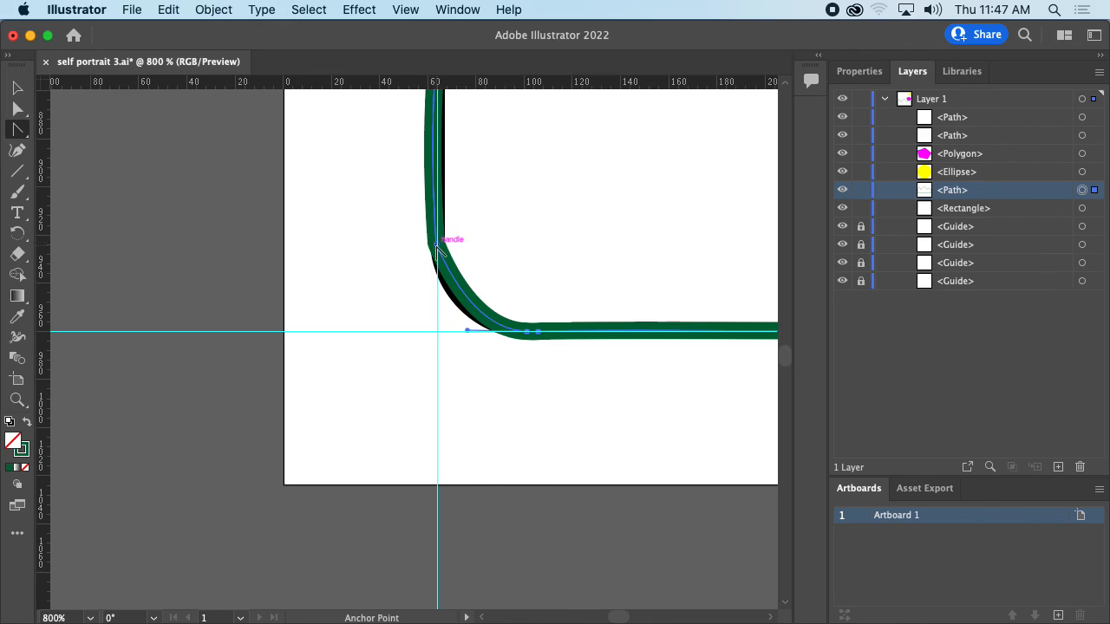
{"action": "key", "text": "a"}
{"action": "left_click", "coordinate": [436, 245]}
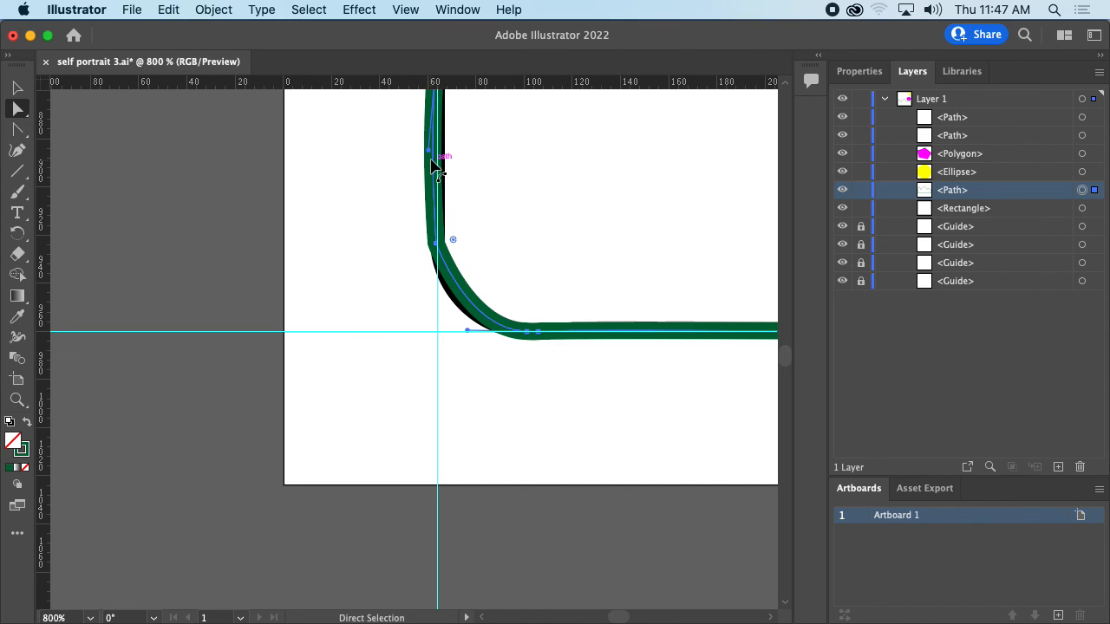
{"action": "left_click_drag", "start_coordinate": [432, 152], "coordinate": [442, 153]}
Reposition the lower-left curve's upper anchor at the frame's left edge and extend the bottom anchor's handle to follow the rounded corner
{"action": "left_click_drag", "start_coordinate": [443, 251], "coordinate": [545, 249]}
{"action": "left_click", "coordinate": [578, 241]}
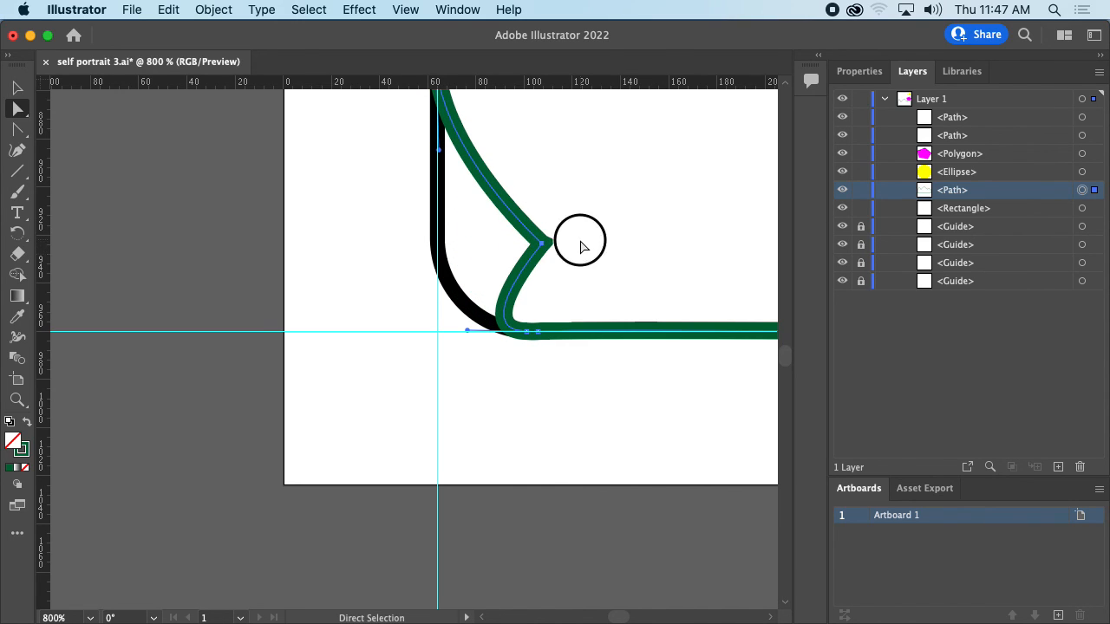
{"action": "left_click", "coordinate": [543, 246]}
{"action": "scroll", "coordinate": [560, 239], "scroll_direction": "up", "scroll_amount": 1}
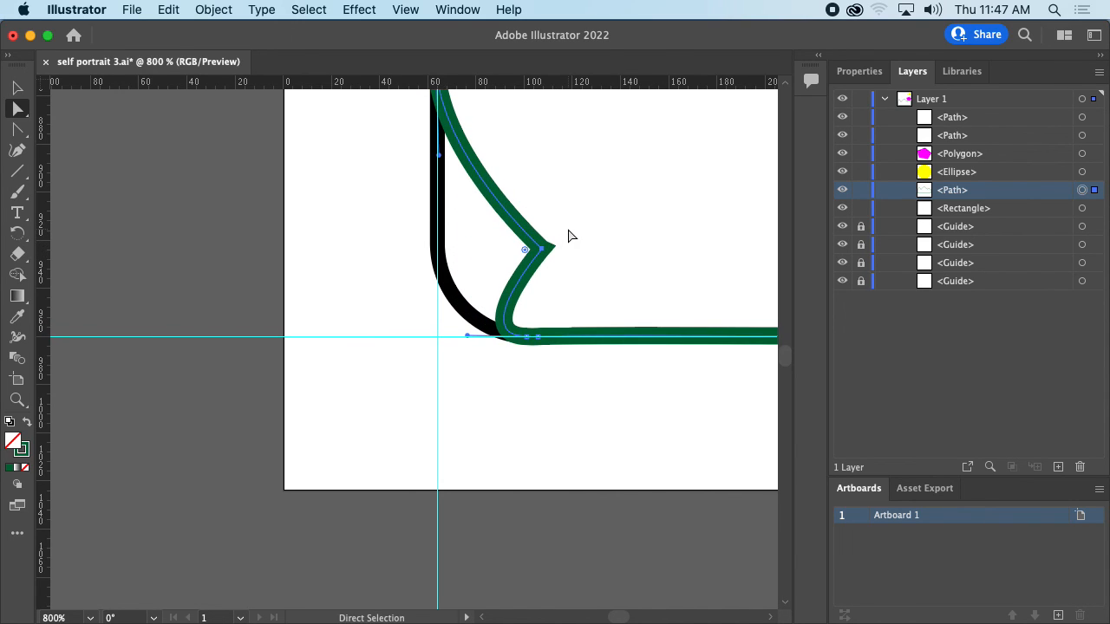
{"action": "left_click_drag", "start_coordinate": [538, 253], "coordinate": [441, 251]}
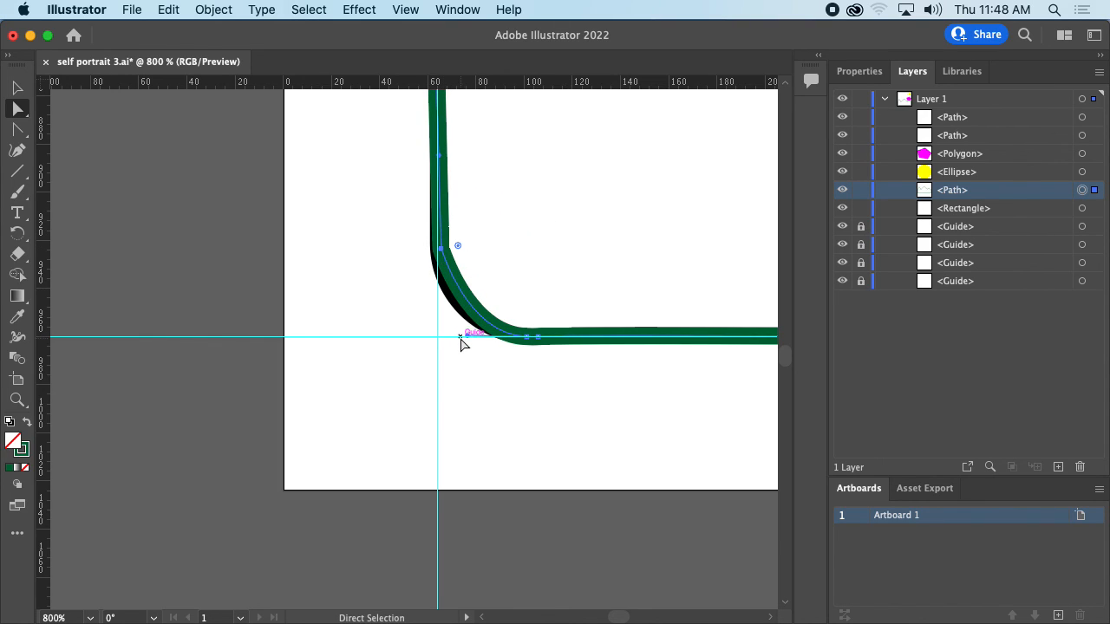
{"action": "left_click_drag", "start_coordinate": [467, 338], "coordinate": [445, 336]}
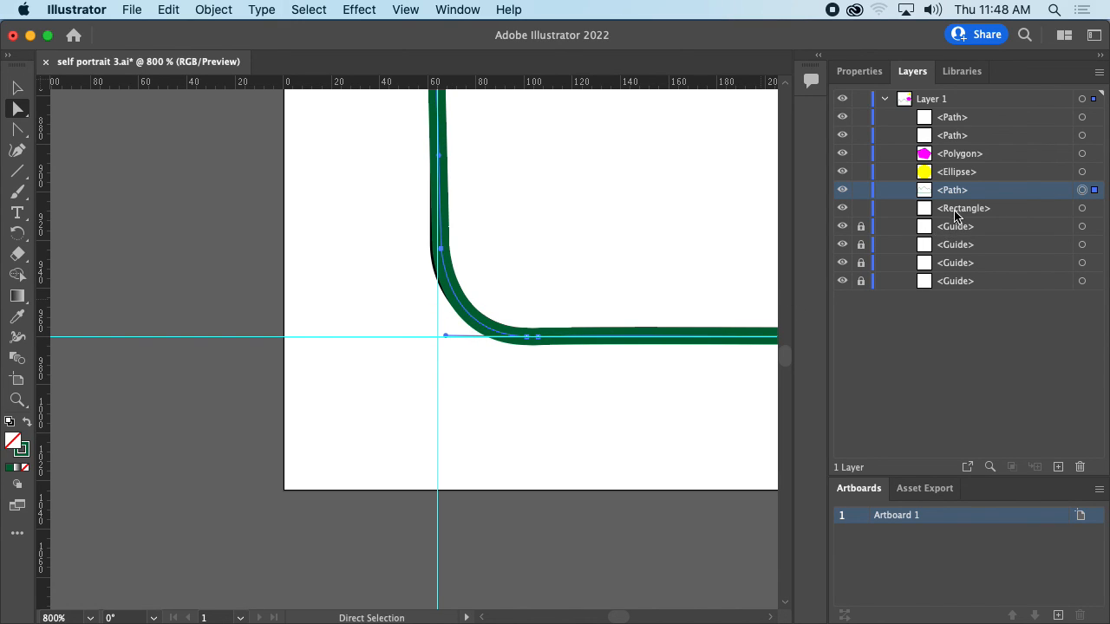
Move the frame rectangle above the mountain path in the stacking order and fill the mountain with dark green
{"action": "left_click_drag", "start_coordinate": [957, 215], "coordinate": [960, 177]}
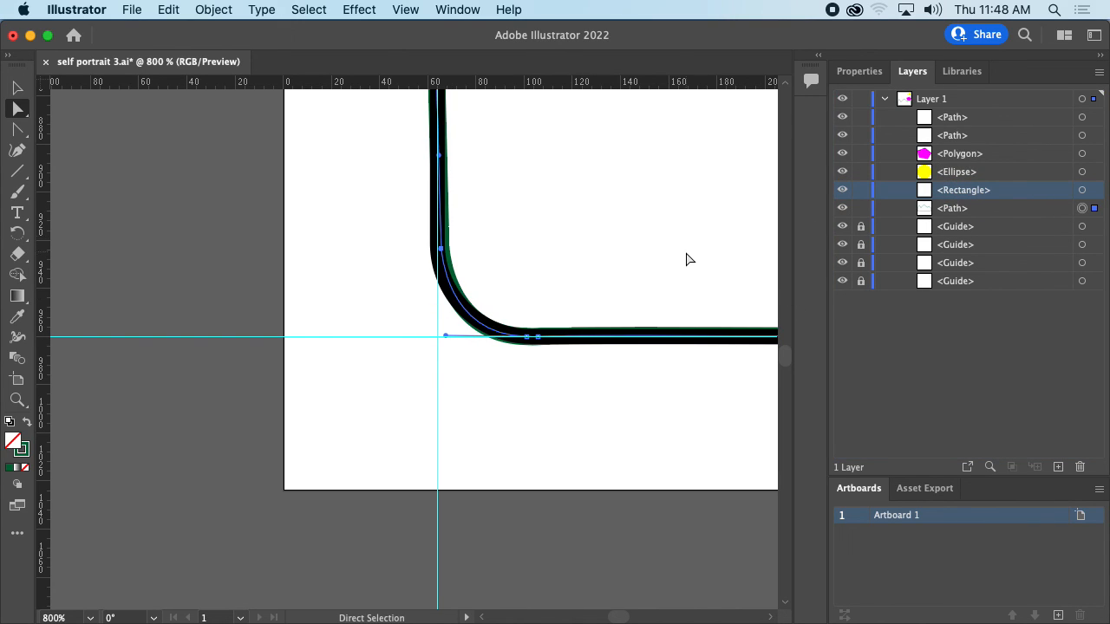
{"action": "key", "text": "super+1"}
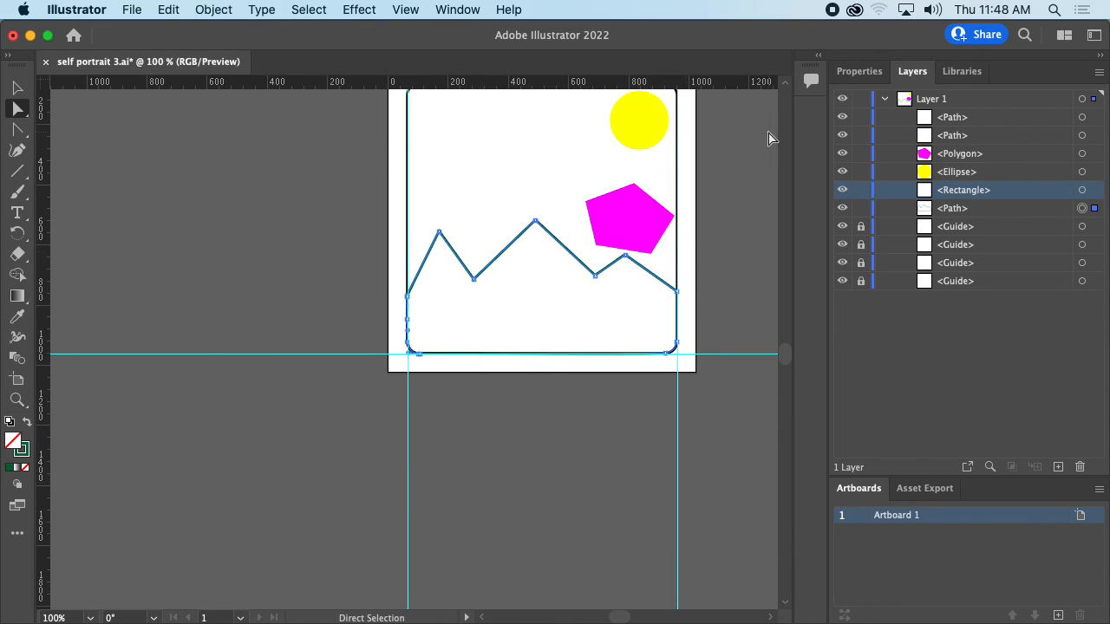
{"action": "left_click", "coordinate": [858, 71]}
{"action": "left_click", "coordinate": [849, 267]}
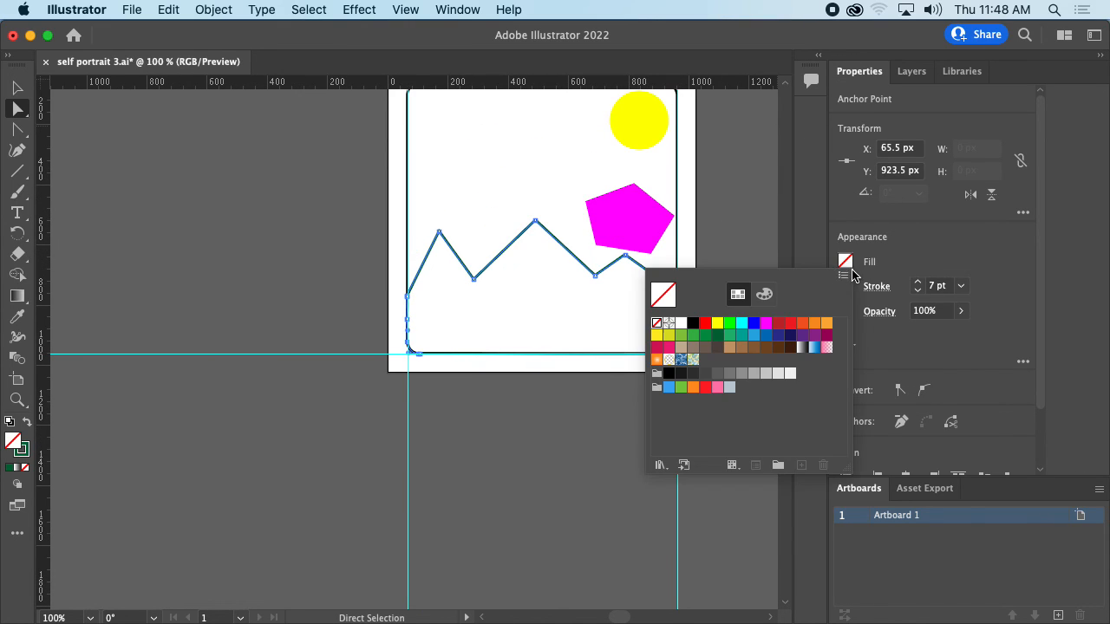
{"action": "left_click", "coordinate": [715, 343]}
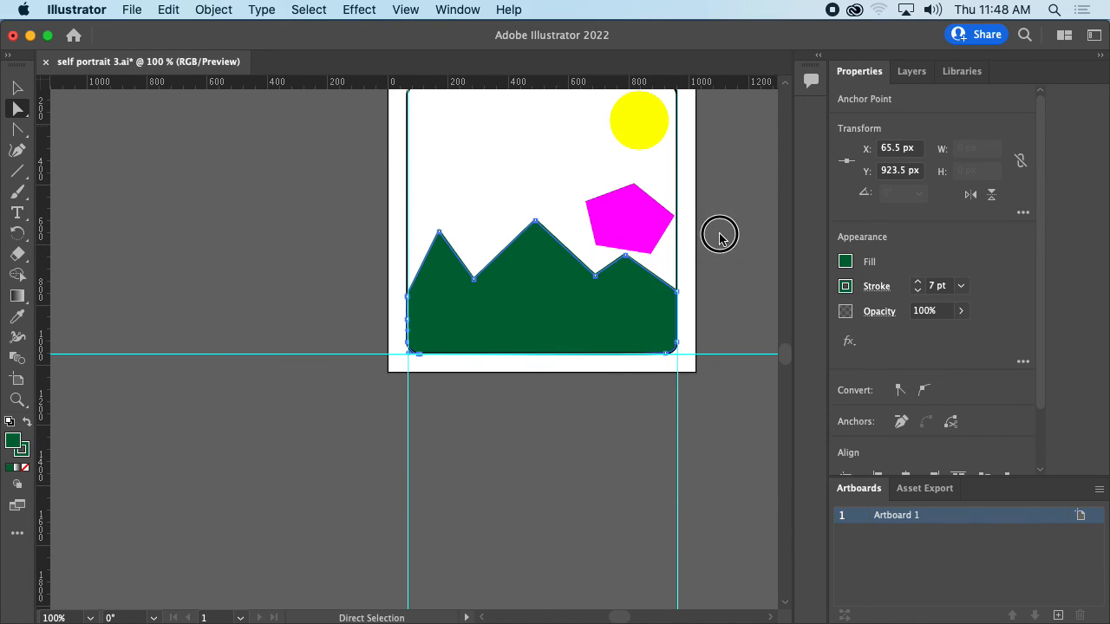
Examine how the filled mountain's lower corners and edges fit the rounded frame
{"action": "key", "text": "super"}
{"action": "key", "text": "super+equal"}
{"action": "key", "text": "super+equal"}
{"action": "key", "text": "super+equal"}
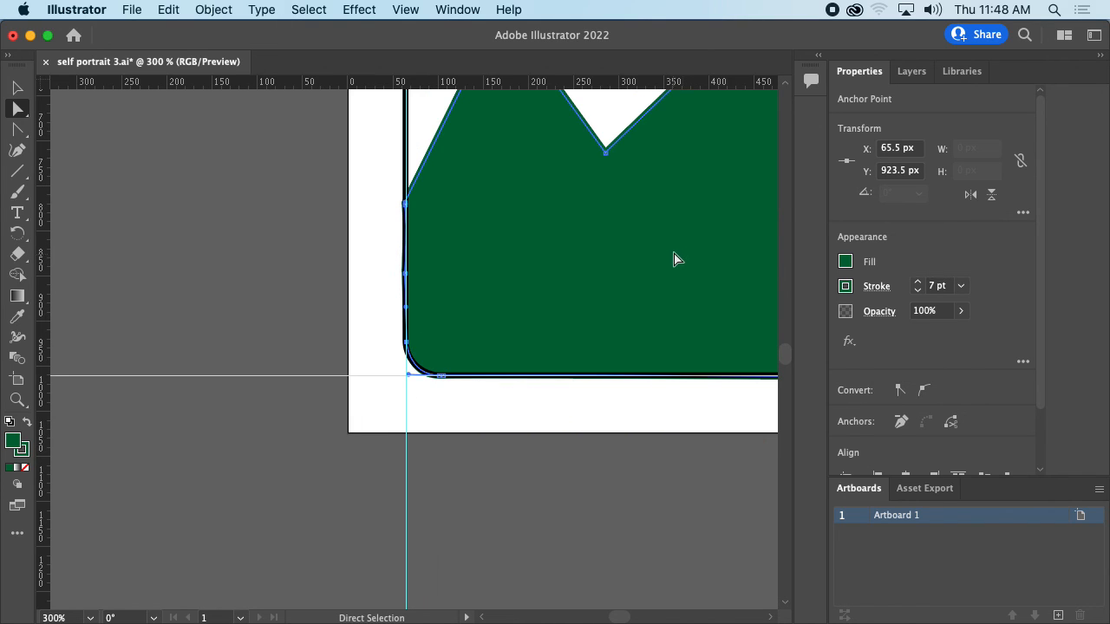
{"action": "key", "text": "space"}
{"action": "left_click_drag", "start_coordinate": [678, 247], "coordinate": [345, 468]}
{"action": "key", "text": "space"}
{"action": "left_click_drag", "start_coordinate": [618, 403], "coordinate": [508, 327]}
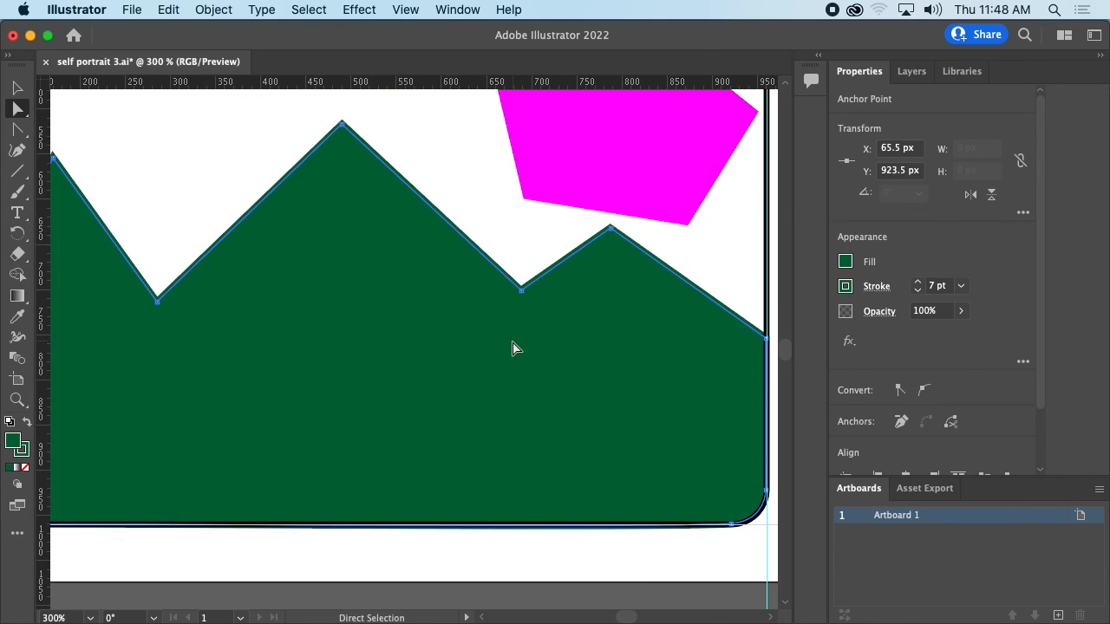
{"action": "key", "text": "super+minus"}
{"action": "key", "text": "super+minus"}
{"action": "key", "text": "super+minus"}
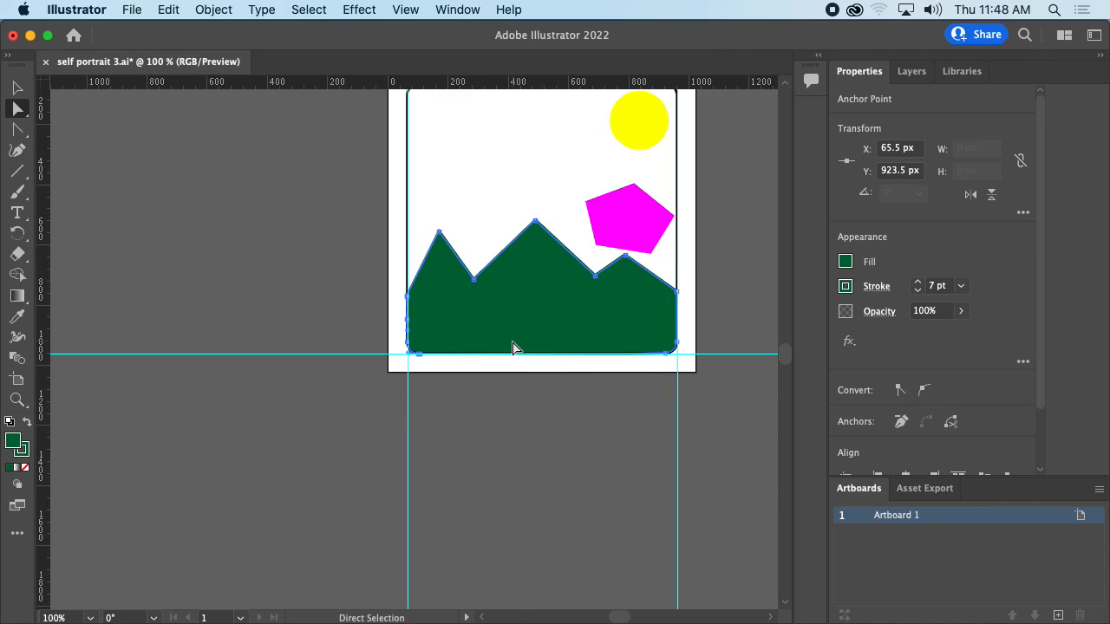
Move the magenta pentagon straight down so it overlaps the mountain's right-hand peak
{"action": "left_click", "coordinate": [17, 88]}
{"action": "left_click_drag", "start_coordinate": [633, 217], "coordinate": [632, 272]}
{"action": "key", "text": "space"}
{"action": "left_click_drag", "start_coordinate": [703, 226], "coordinate": [686, 292]}
{"action": "key", "text": "super+equal"}
{"action": "left_click_drag", "start_coordinate": [563, 232], "coordinate": [726, 285]}
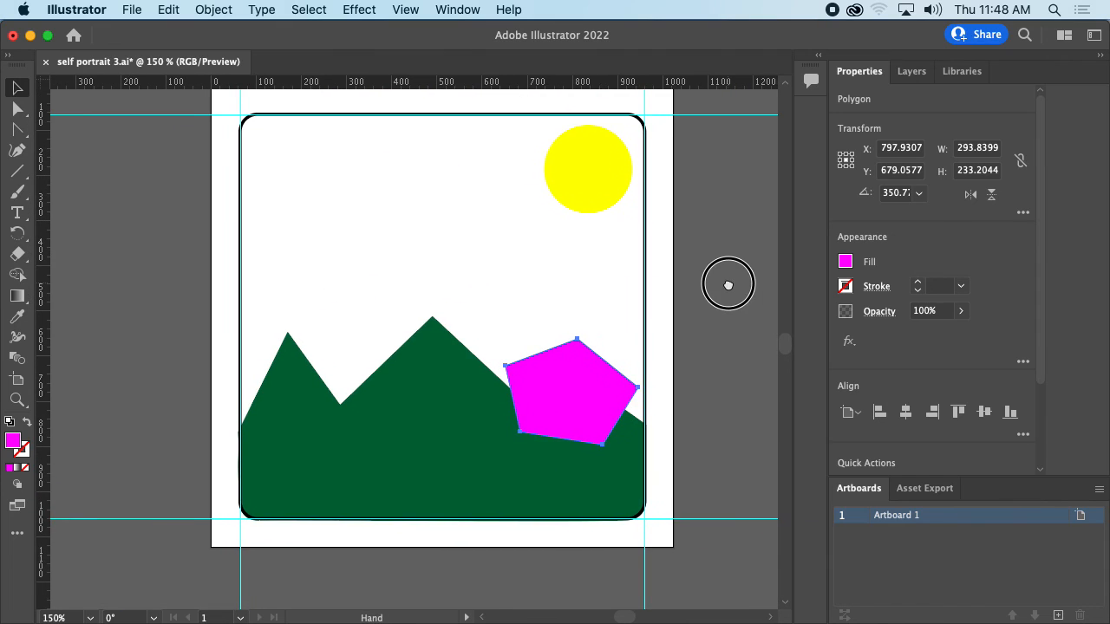